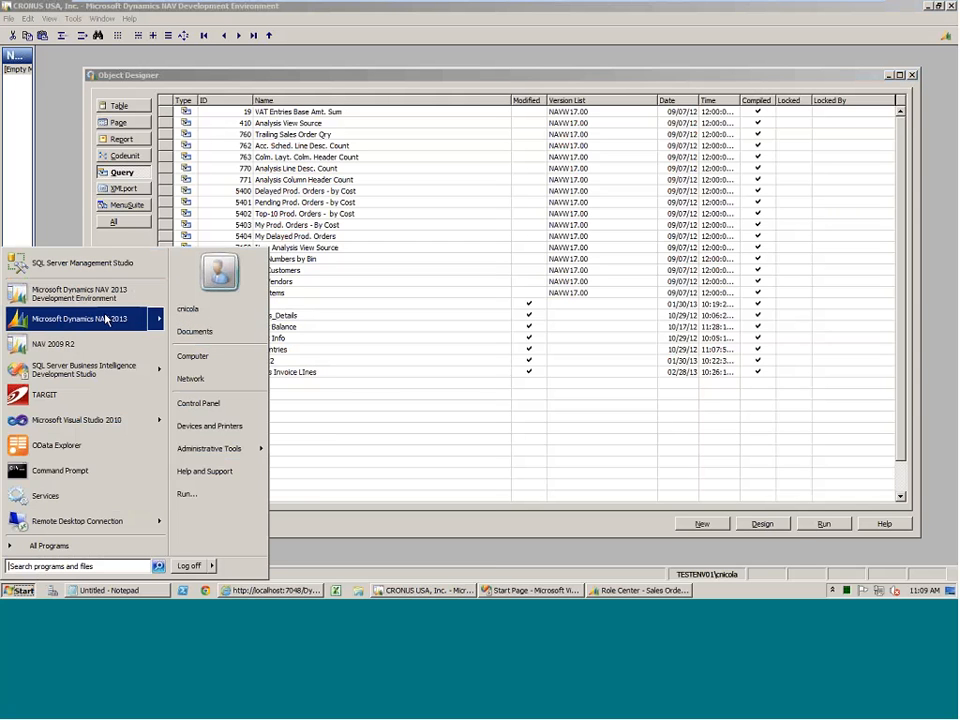
pyautogui.moveTo(105, 318)
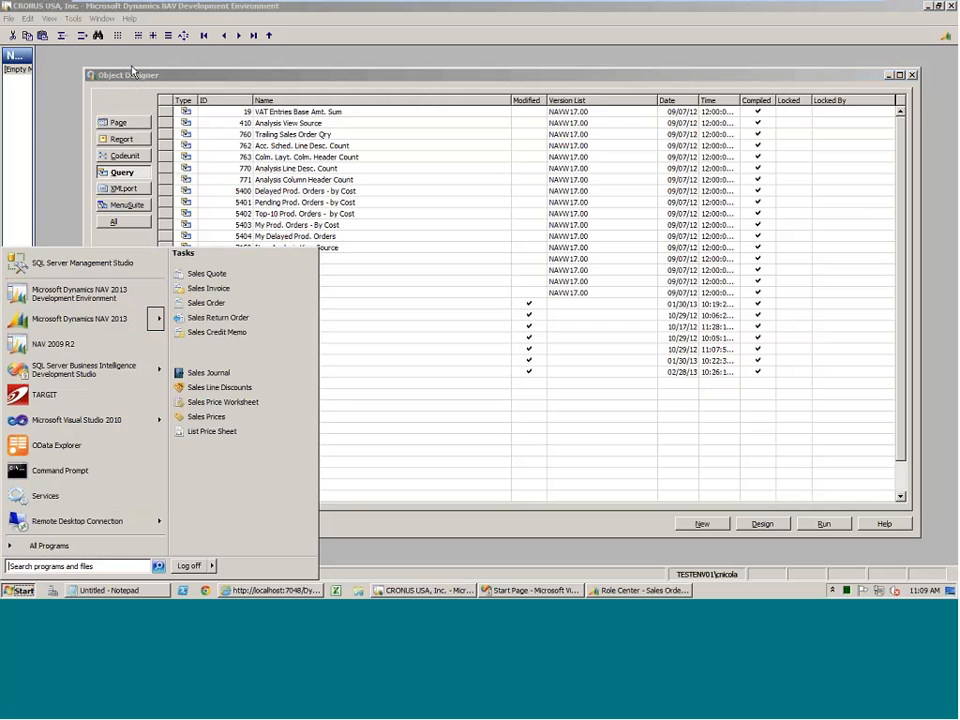
pyautogui.click(130, 75)
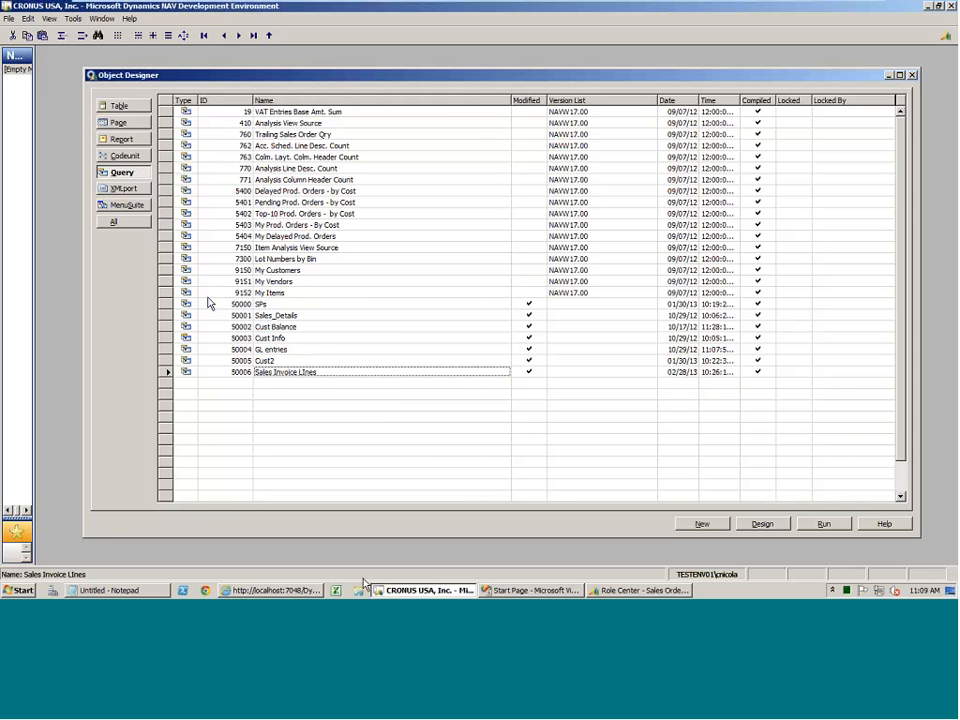
pyautogui.click(133, 122)
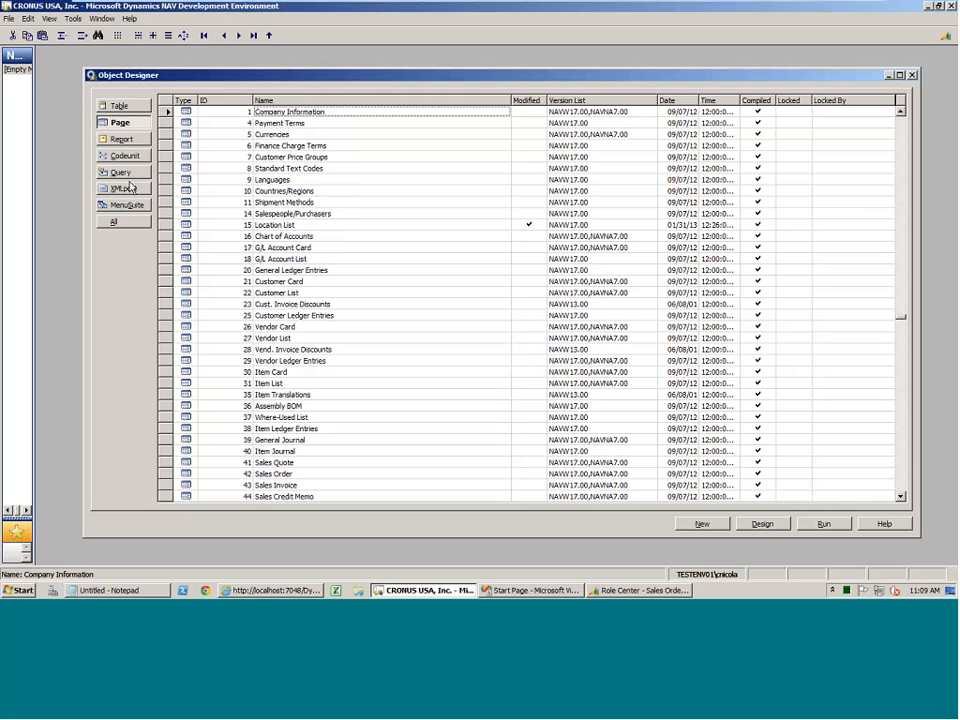
pyautogui.click(124, 174)
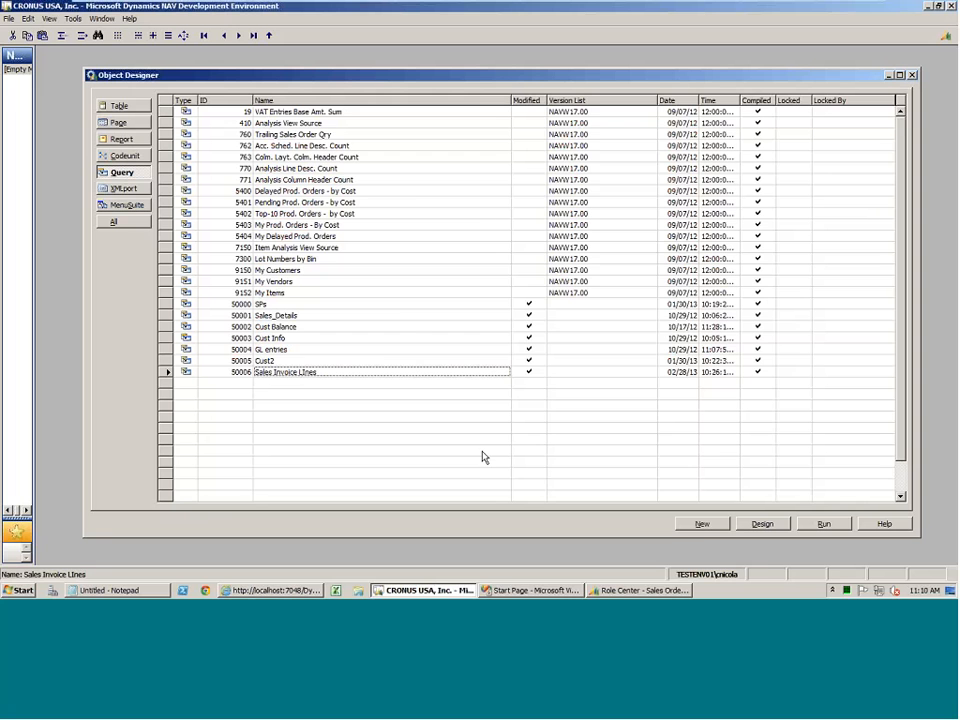
# Create a new query in an enlarged Query Designer window and set its data item source to the Customer table.
pyautogui.click(701, 524)
pyautogui.moveTo(445, 271); pyautogui.dragTo(360, 150)
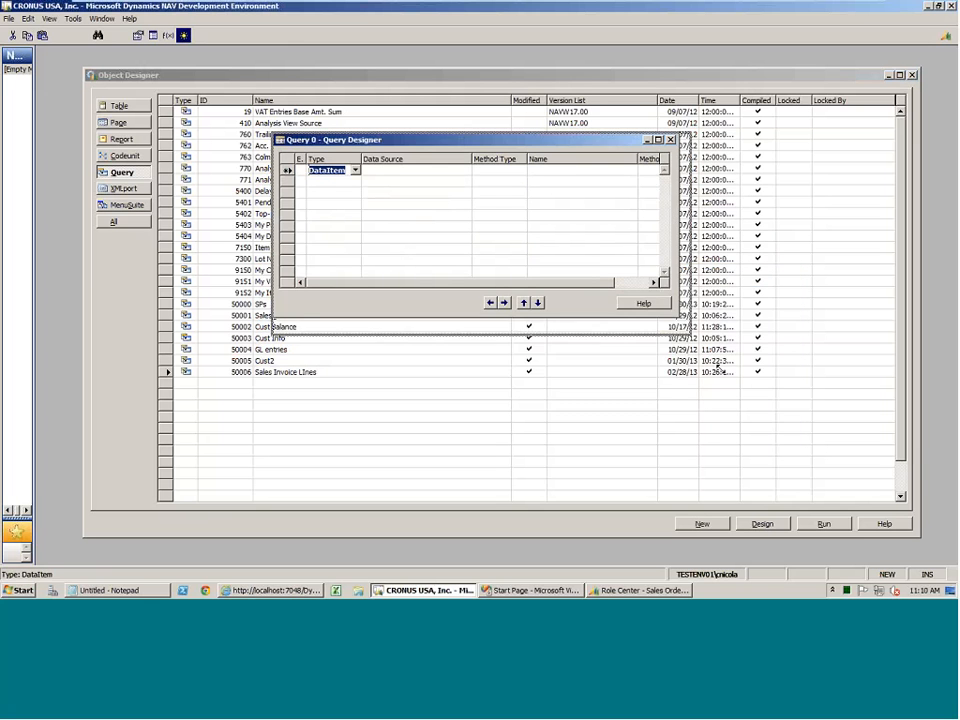
pyautogui.moveTo(718, 368); pyautogui.dragTo(758, 405)
pyautogui.click(390, 170)
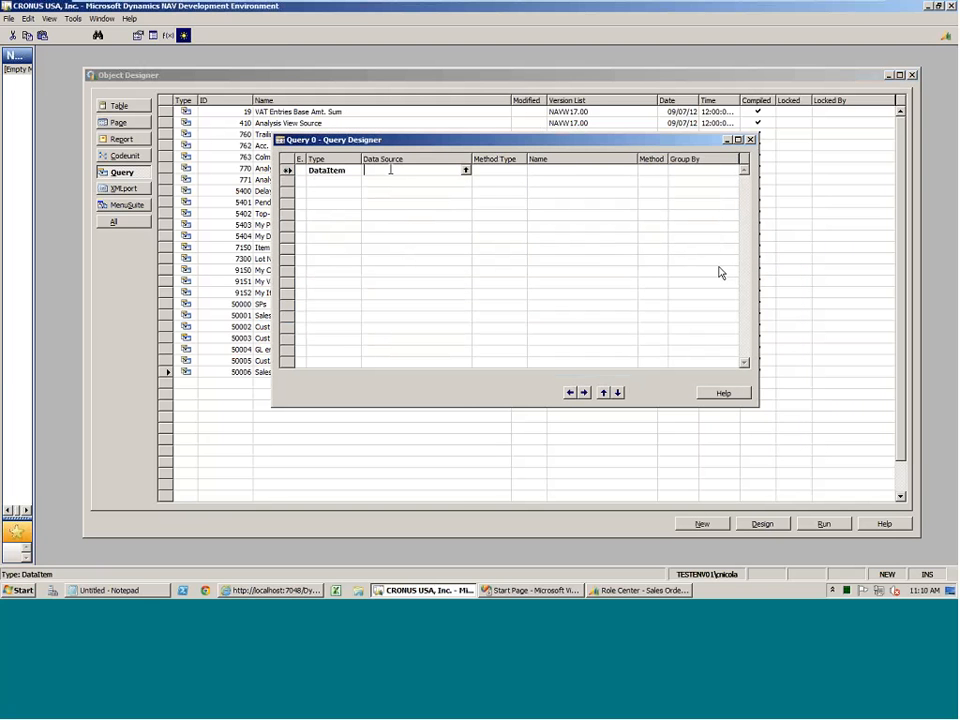
pyautogui.write('customer')
pyautogui.press('Tab')
pyautogui.press('Down')
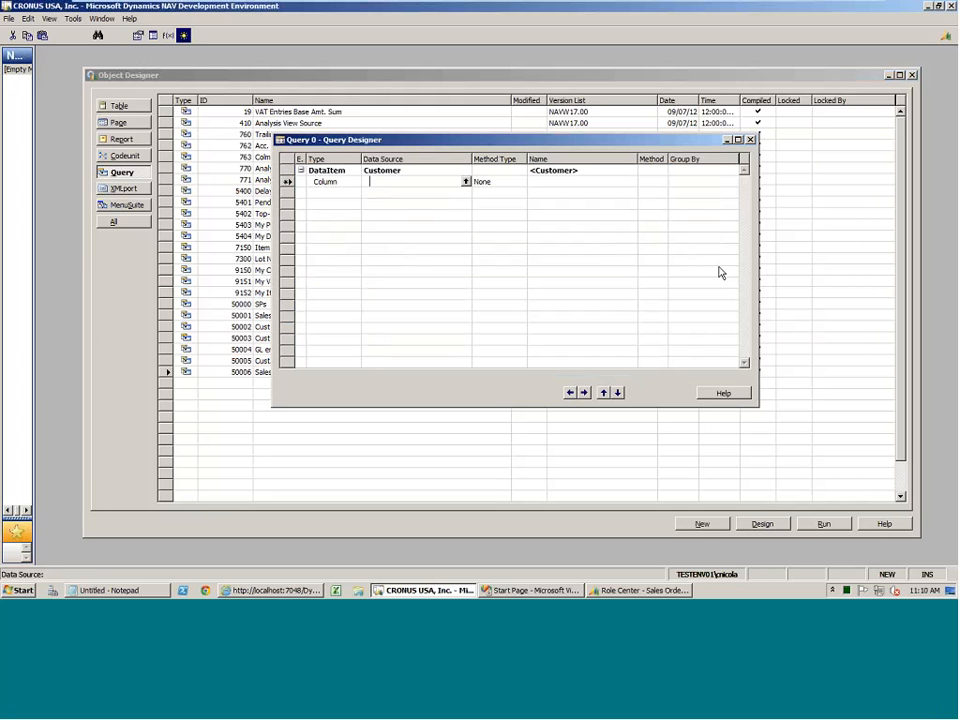
# Add the No. field as the first column under the Customer data item.
pyautogui.write('No')
pyautogui.press('BackSpace')
pyautogui.press('BackSpace')
pyautogui.press('F6')
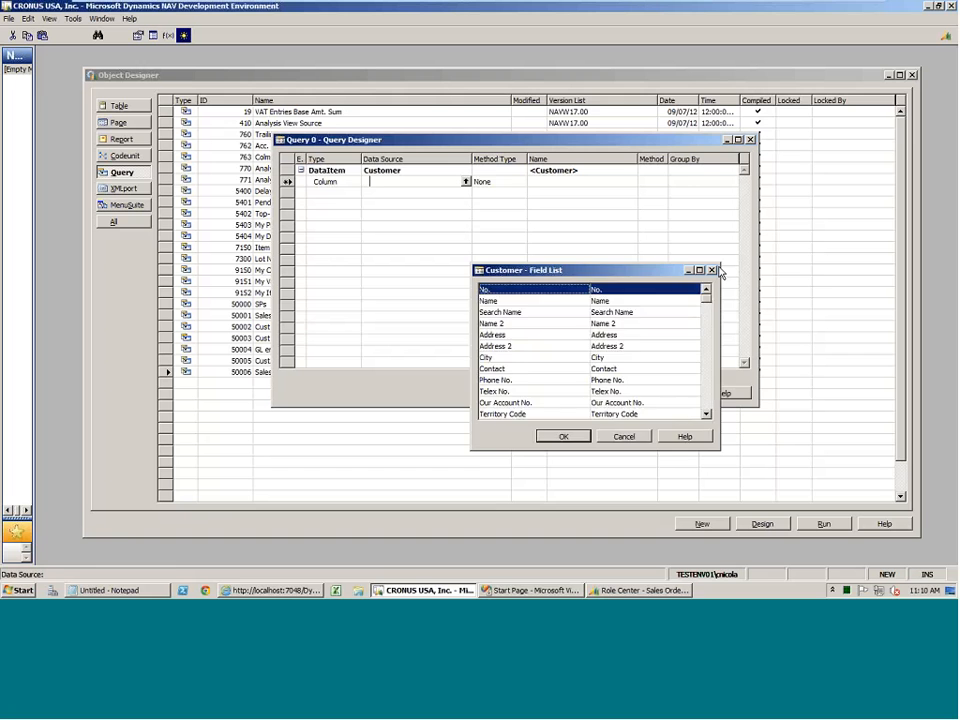
pyautogui.press('Return')
pyautogui.press('Return')
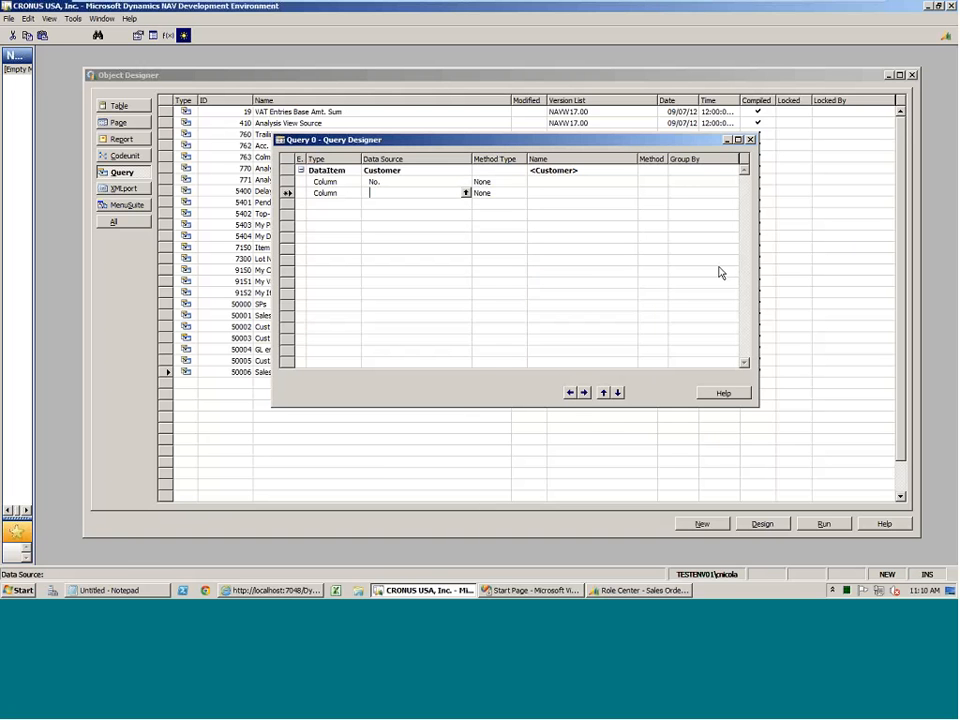
# Add the Name and City fields from the Customer field list as the next two query columns.
pyautogui.press('F6')
pyautogui.press('Down')
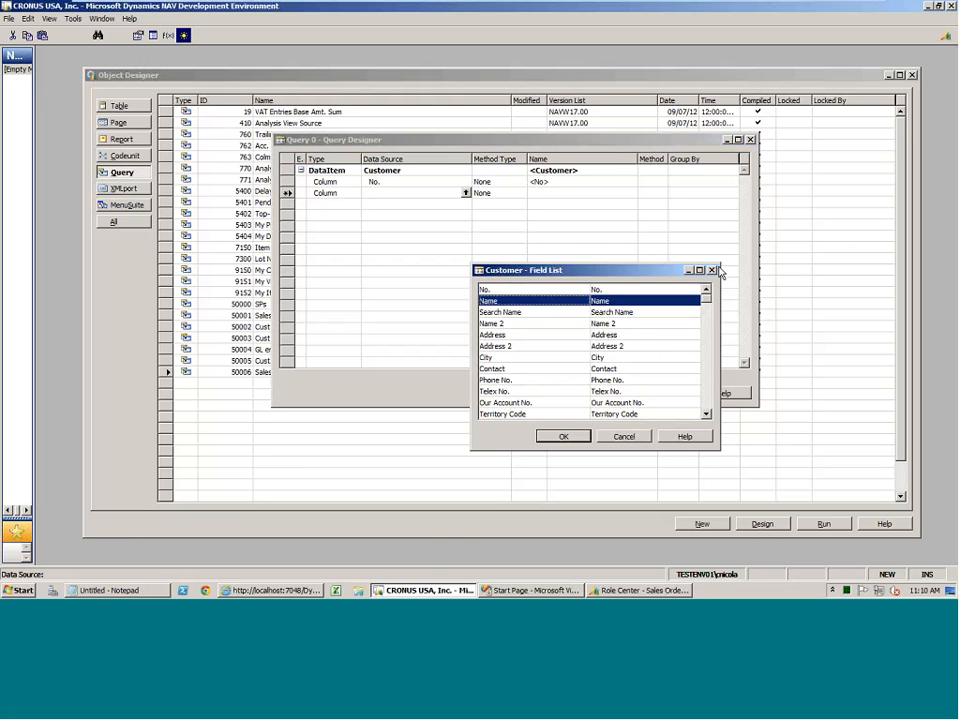
pyautogui.press('Return')
pyautogui.press('Return')
pyautogui.press('F6')
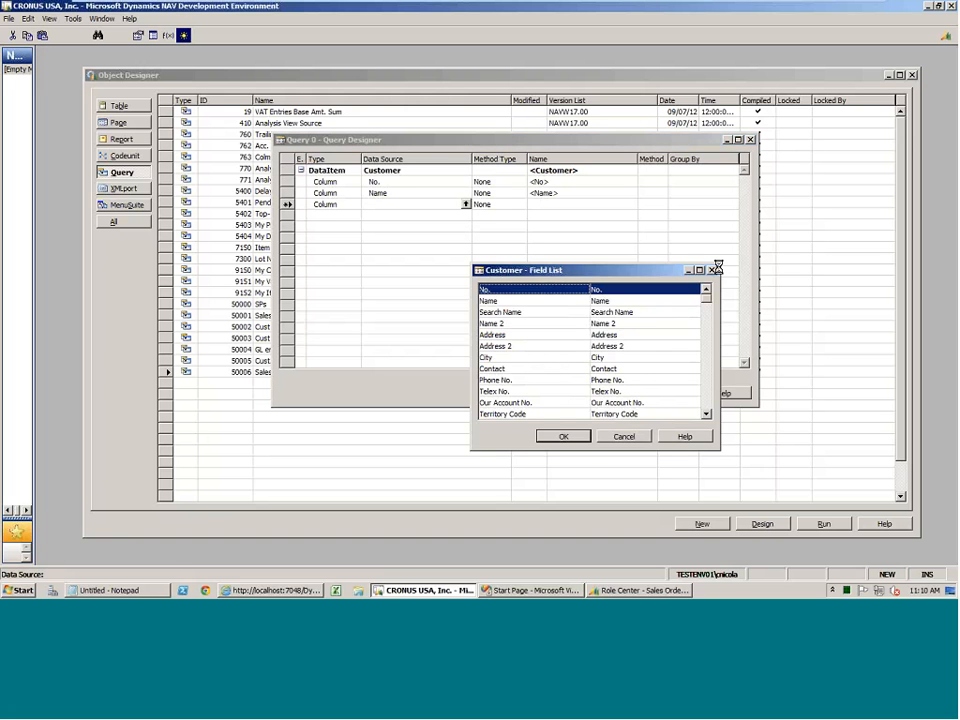
pyautogui.press('Down')
pyautogui.press('Down')
pyautogui.press('Down')
pyautogui.press('Down')
pyautogui.press('Down')
pyautogui.press('Down')
pyautogui.press('Return')
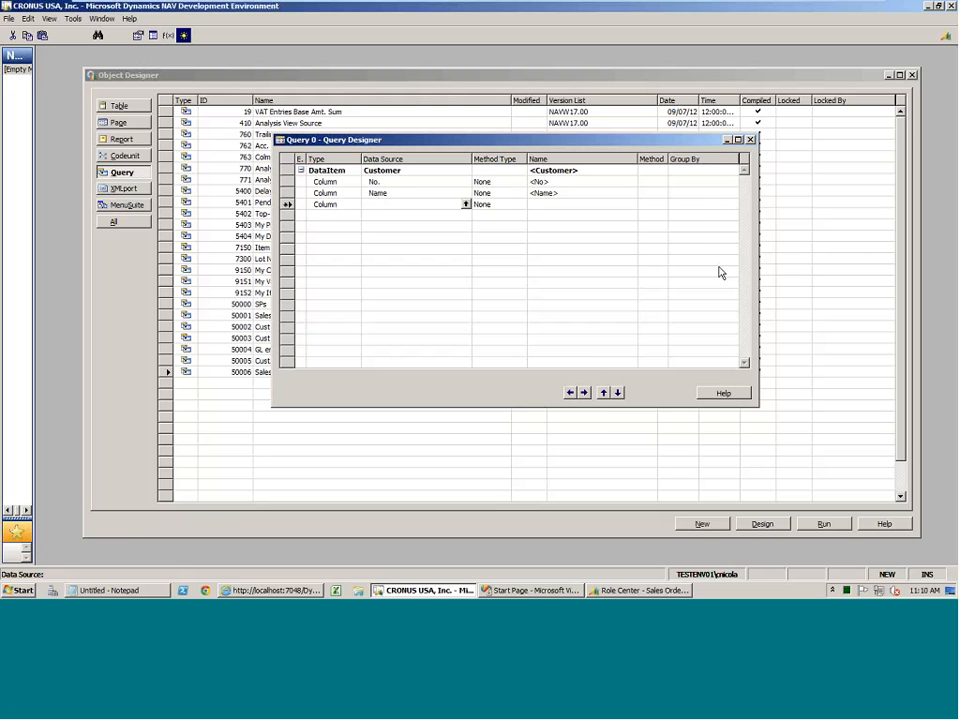
# Add County as the fourth column of the Customer query.
pyautogui.press('F6')
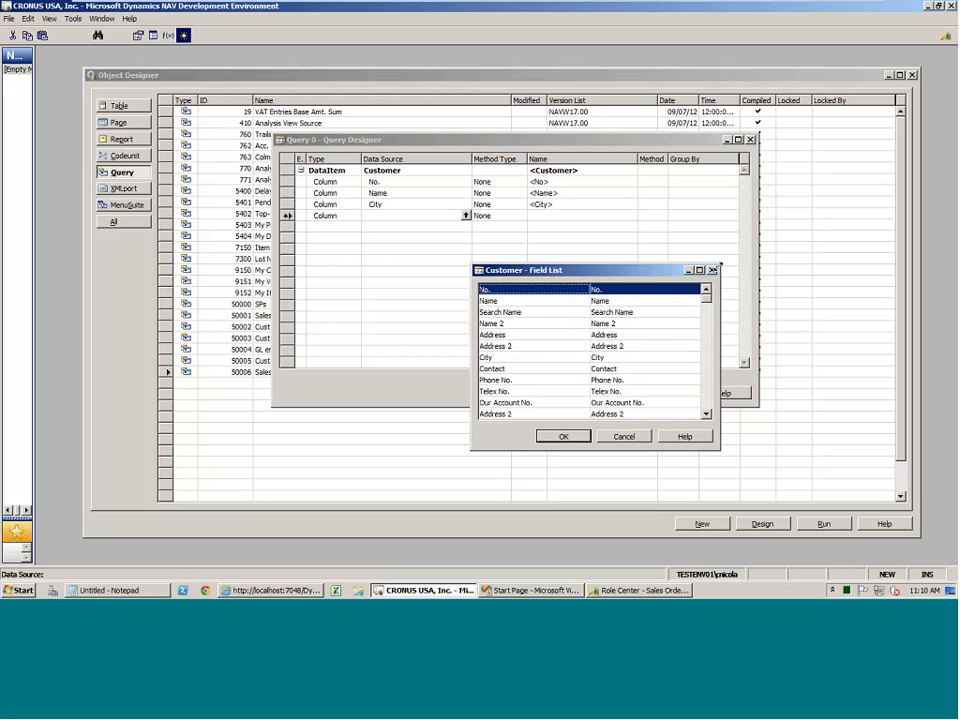
pyautogui.click(716, 270)
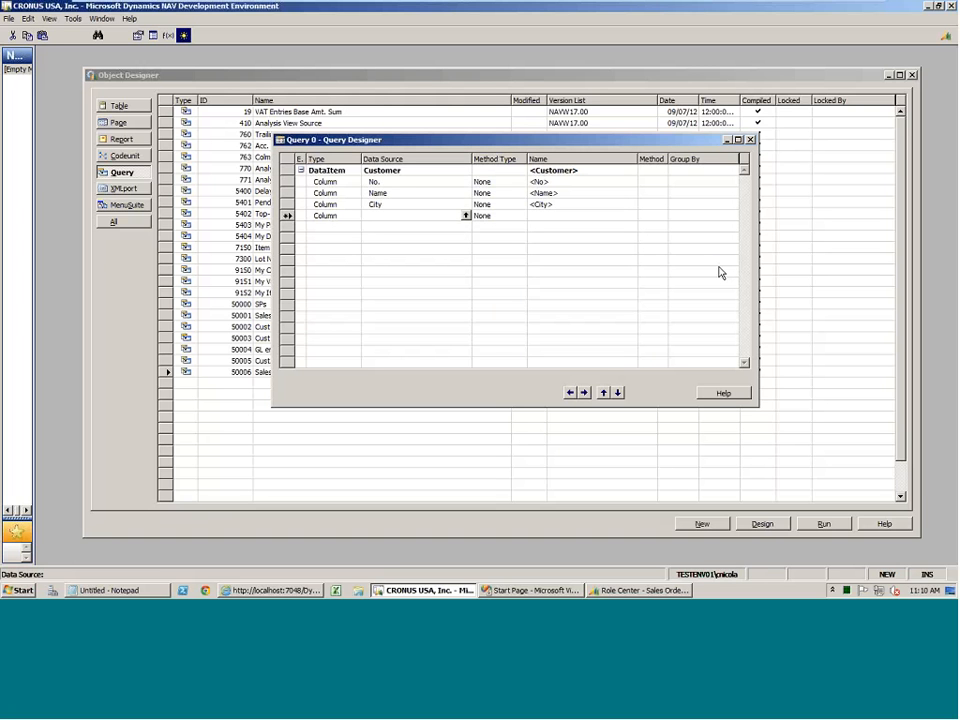
pyautogui.write('County')
pyautogui.press('Tab')
pyautogui.press('Up')
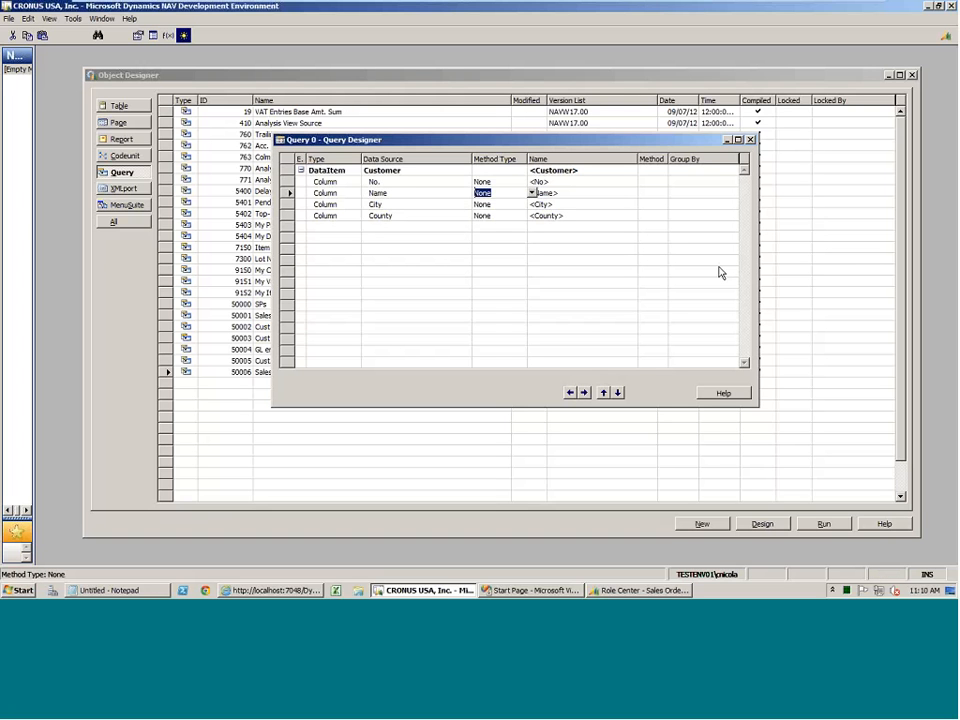
pyautogui.press('Up')
pyautogui.press('Up')
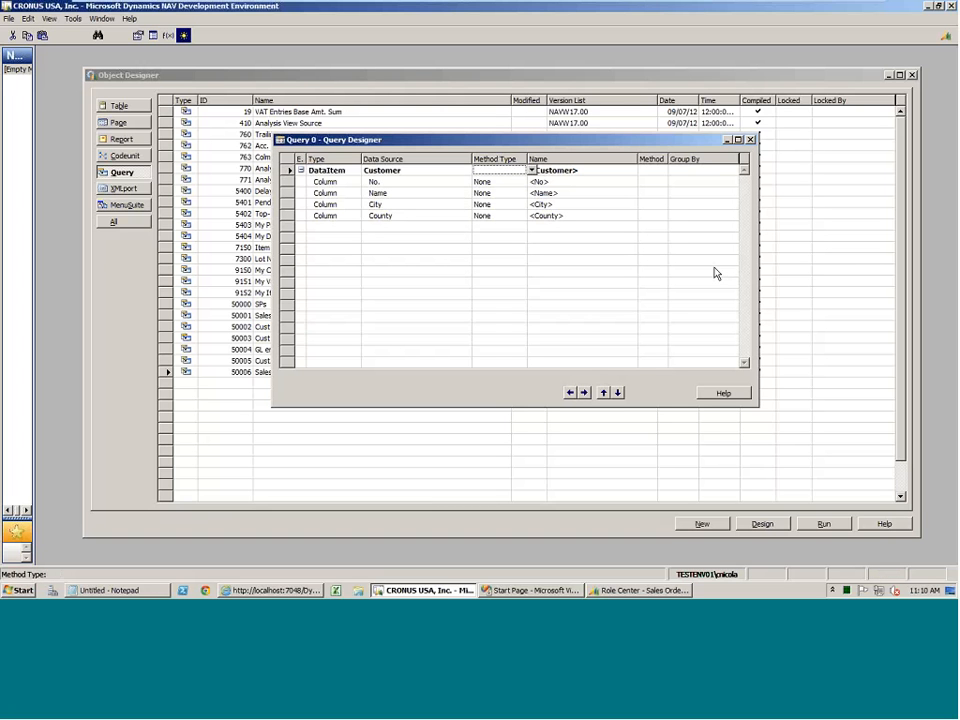
# Close the Query Designer and save the compiled query with ID 50007 and the name Cust List.
pyautogui.click(750, 139)
pyautogui.click(447, 336)
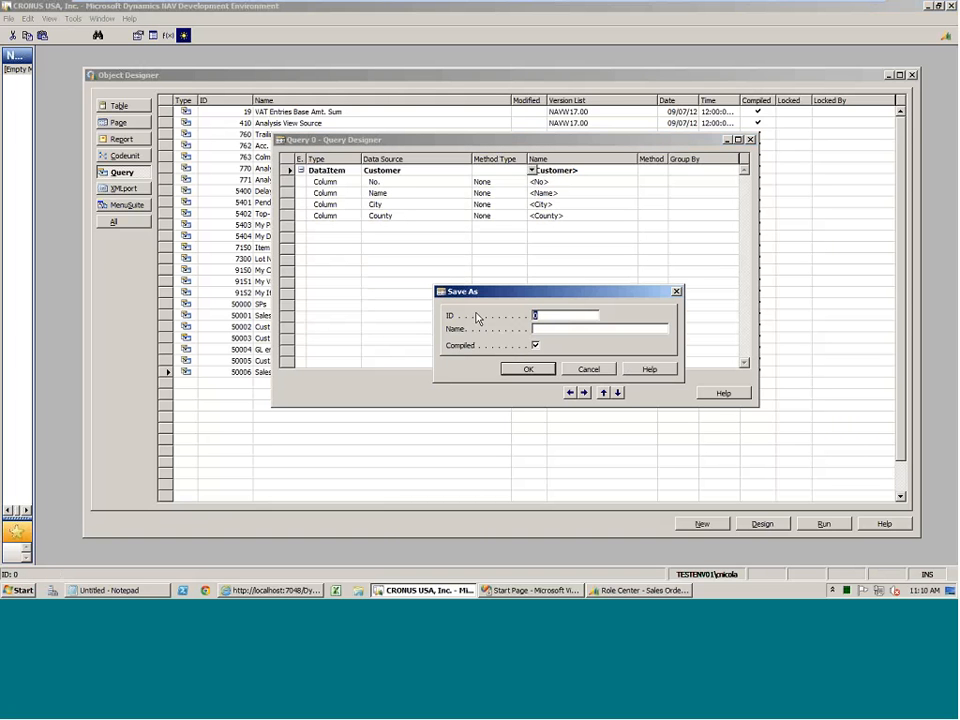
pyautogui.write('50007')
pyautogui.press('Tab')
pyautogui.write('Cuds')
pyautogui.press('BackSpace')
pyautogui.press('BackSpace')
pyautogui.write('st List')
pyautogui.press('Return')
pyautogui.press('Escape')
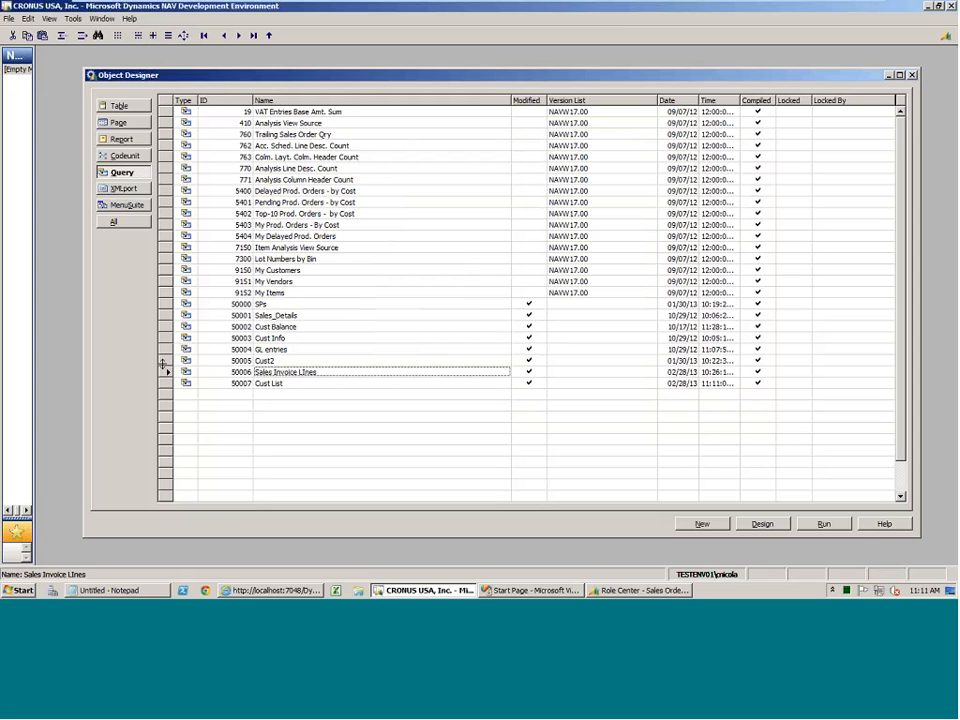
# Run the Cust List query, examine its customer rows in an enlarged preview window, and close the preview.
pyautogui.click(272, 386)
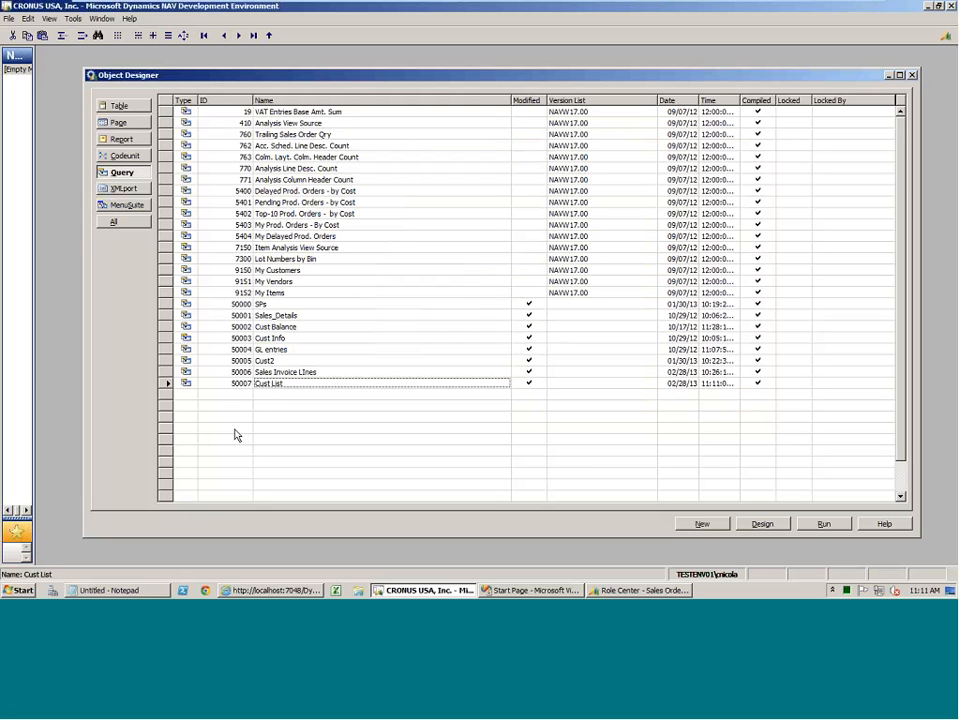
pyautogui.click(844, 524)
pyautogui.moveTo(214, 28); pyautogui.dragTo(280, 28)
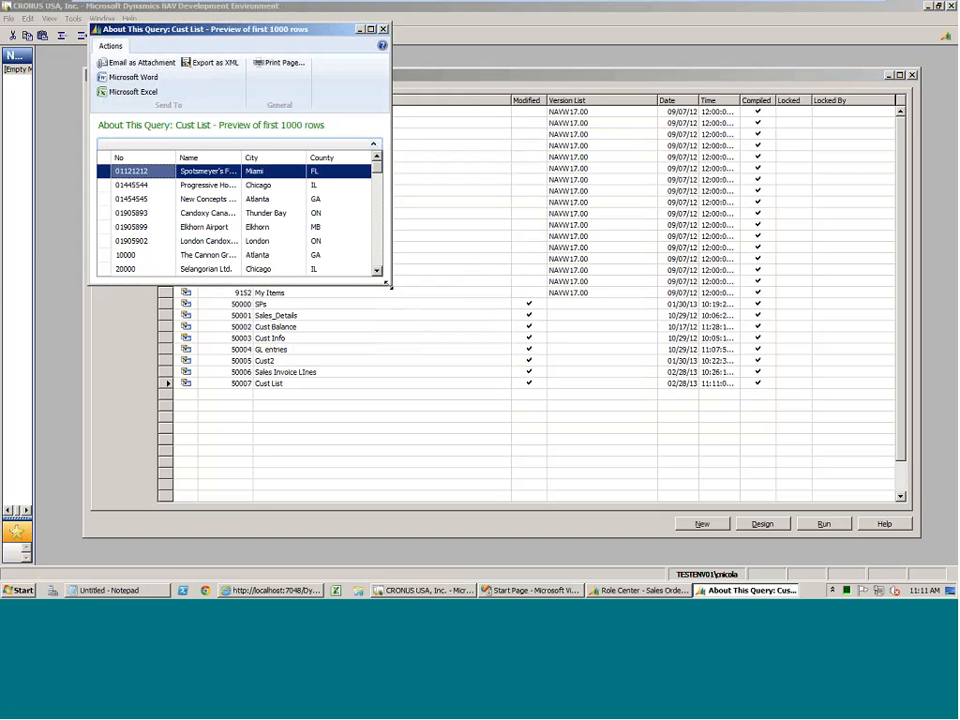
pyautogui.moveTo(389, 285); pyautogui.dragTo(763, 461)
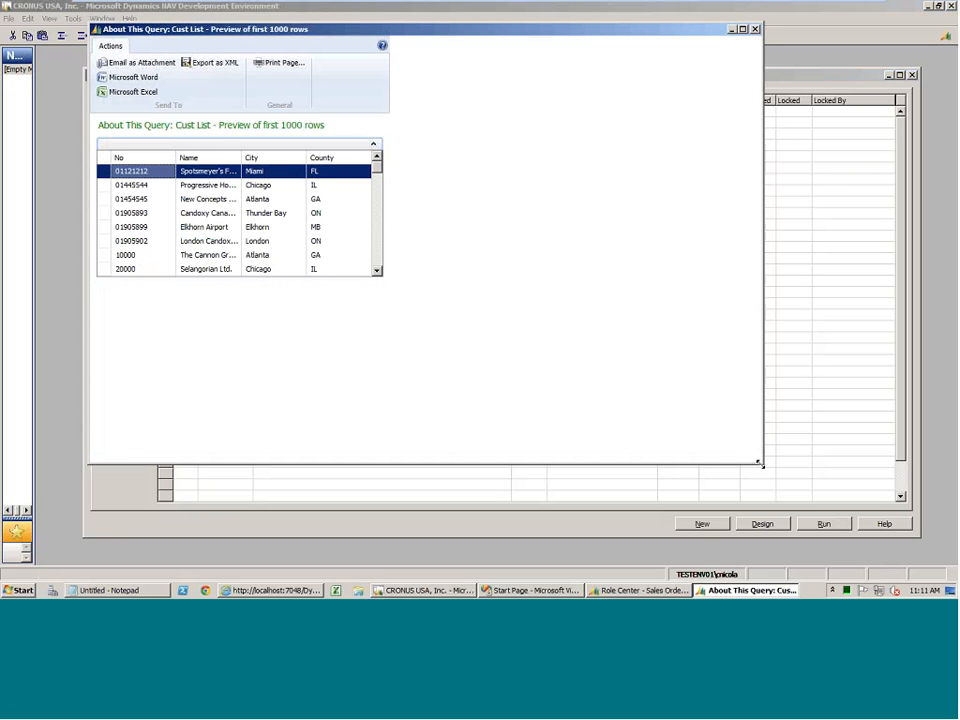
pyautogui.click(192, 327)
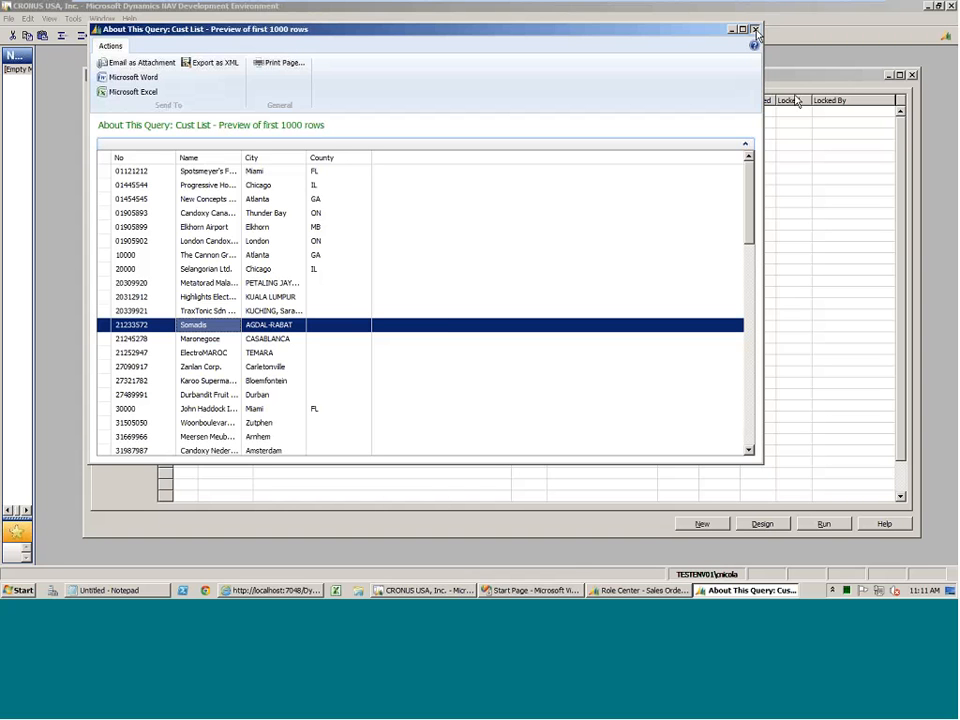
pyautogui.press('Escape')
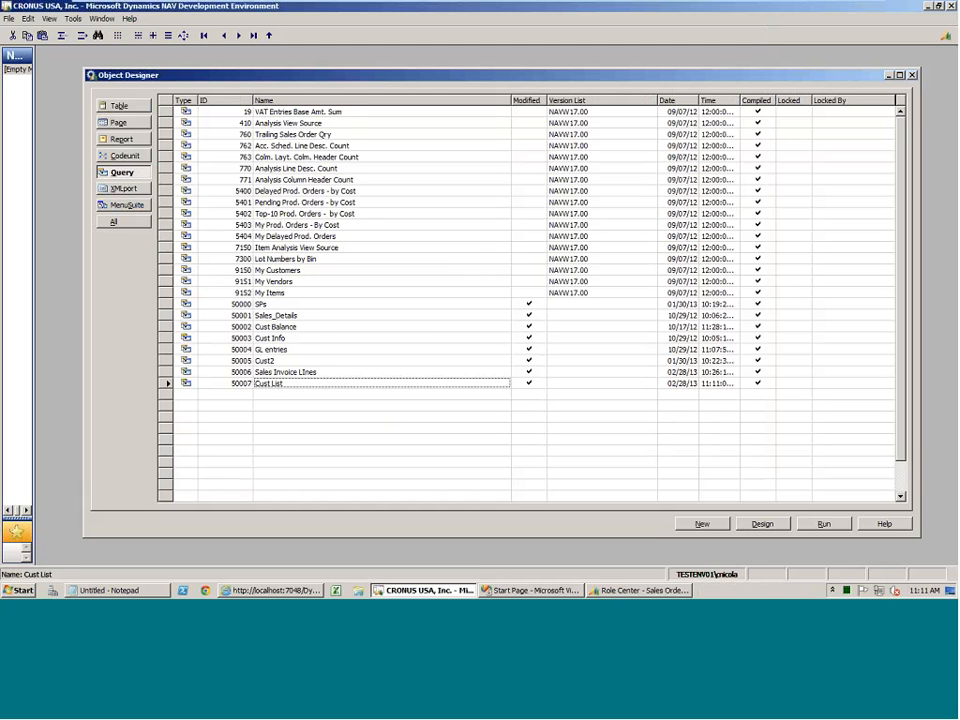
# Run the Web Service table from the table objects and enlarge its window to show all entries.
pyautogui.click(134, 106)
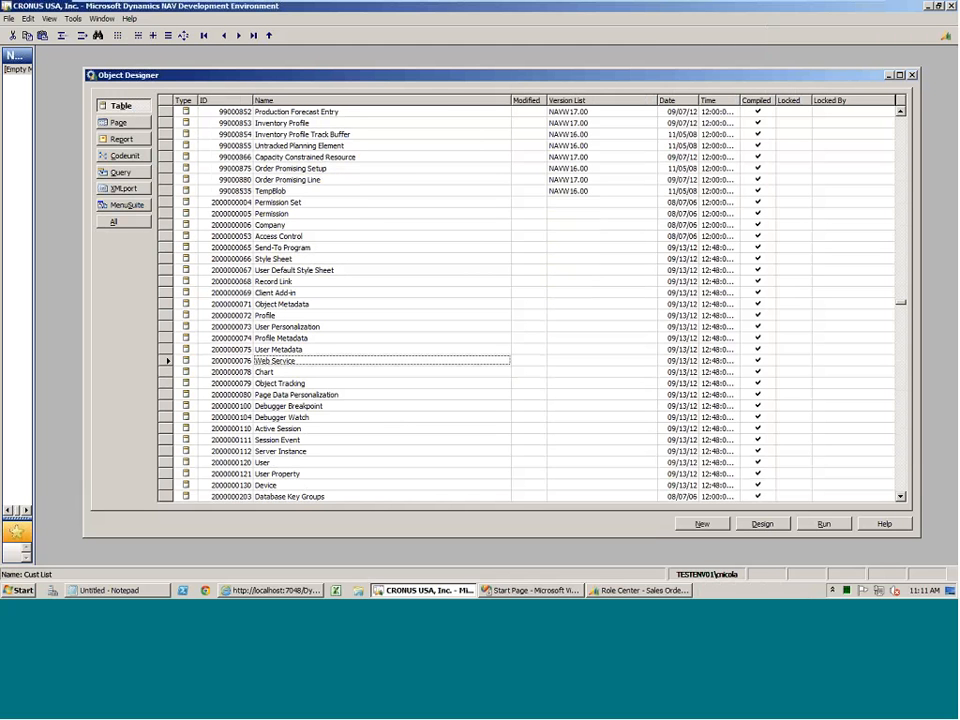
pyautogui.click(819, 527)
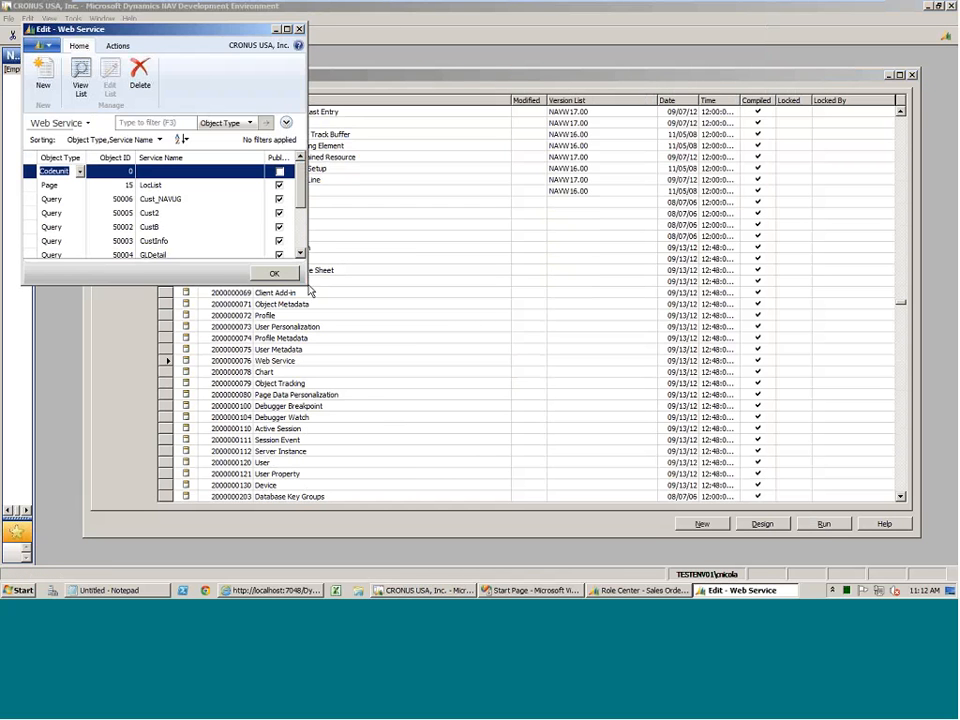
pyautogui.moveTo(306, 288); pyautogui.dragTo(510, 390)
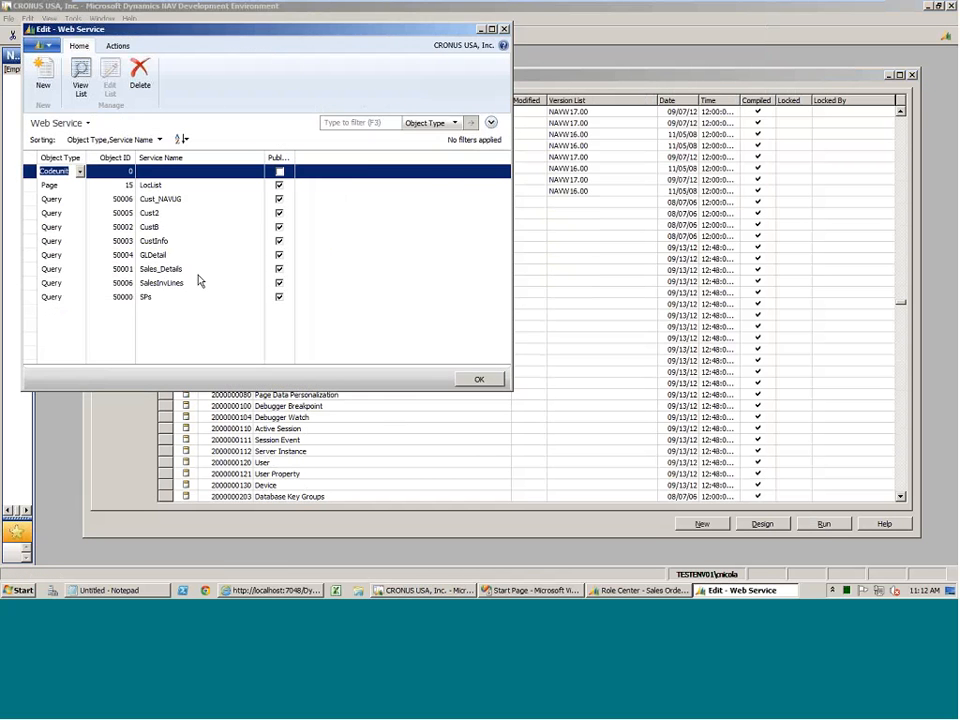
# Add a web service entry with object type Query and object ID 50007.
pyautogui.click(62, 311)
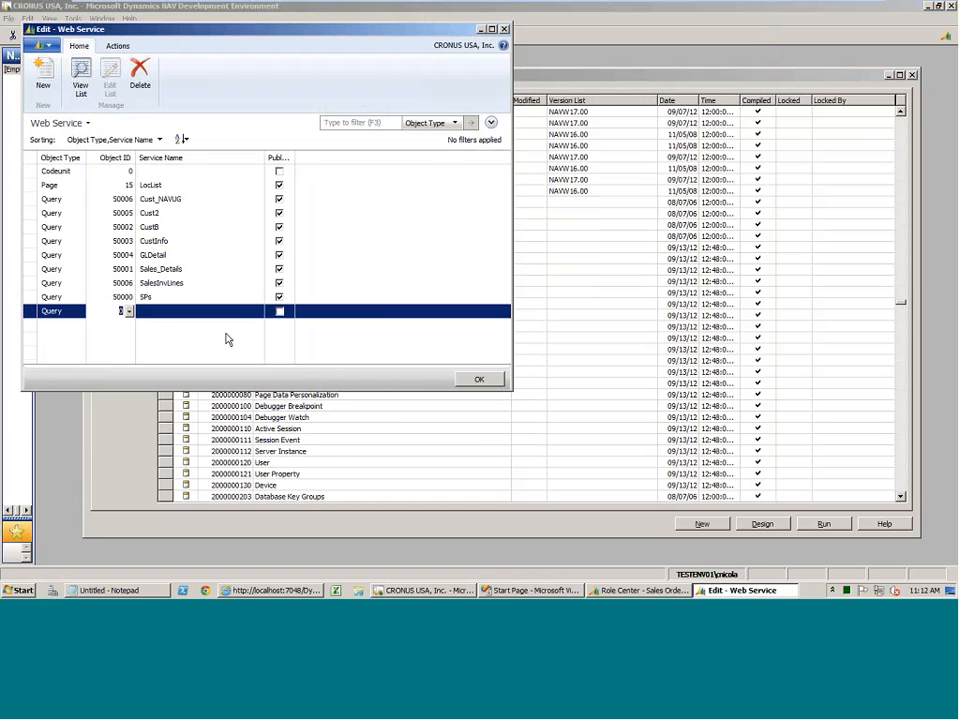
pyautogui.write('5007')
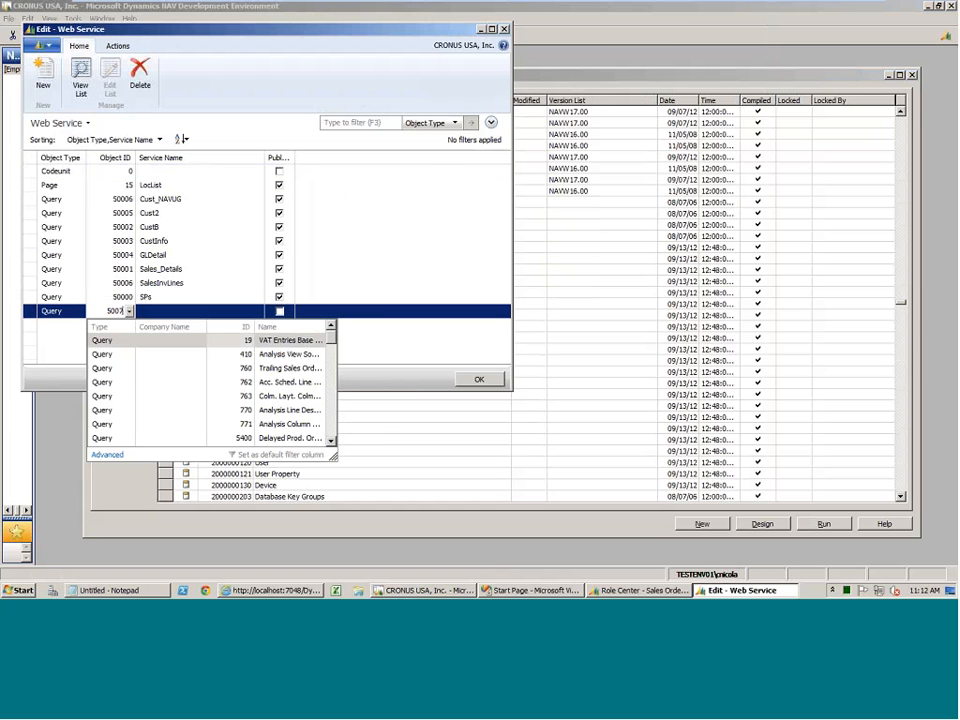
pyautogui.press('Tab')
pyautogui.press('capslock')
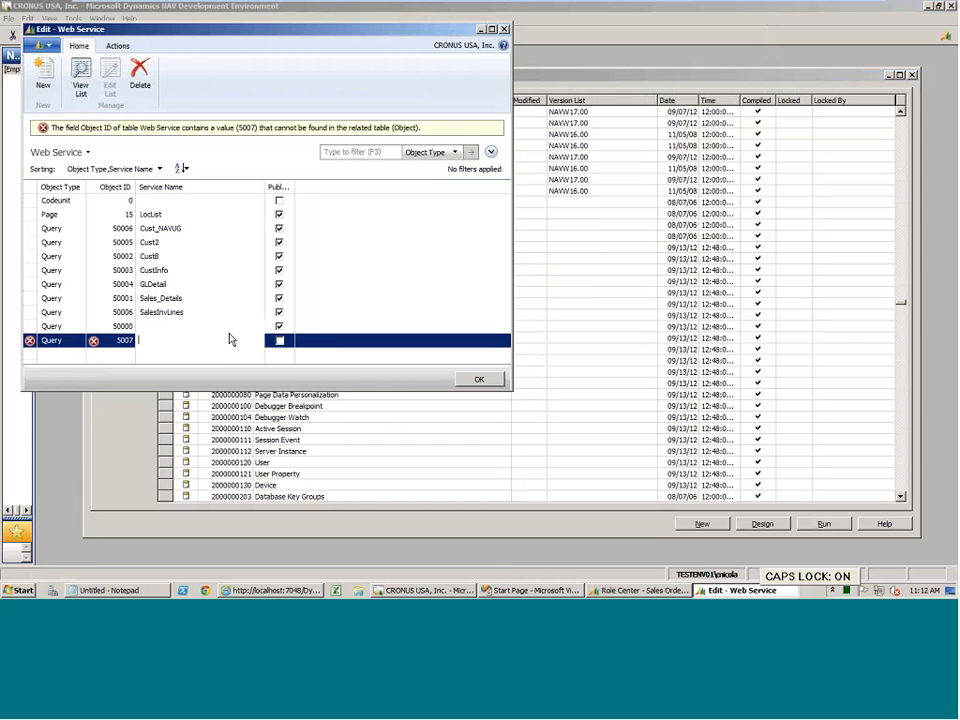
pyautogui.click(128, 342)
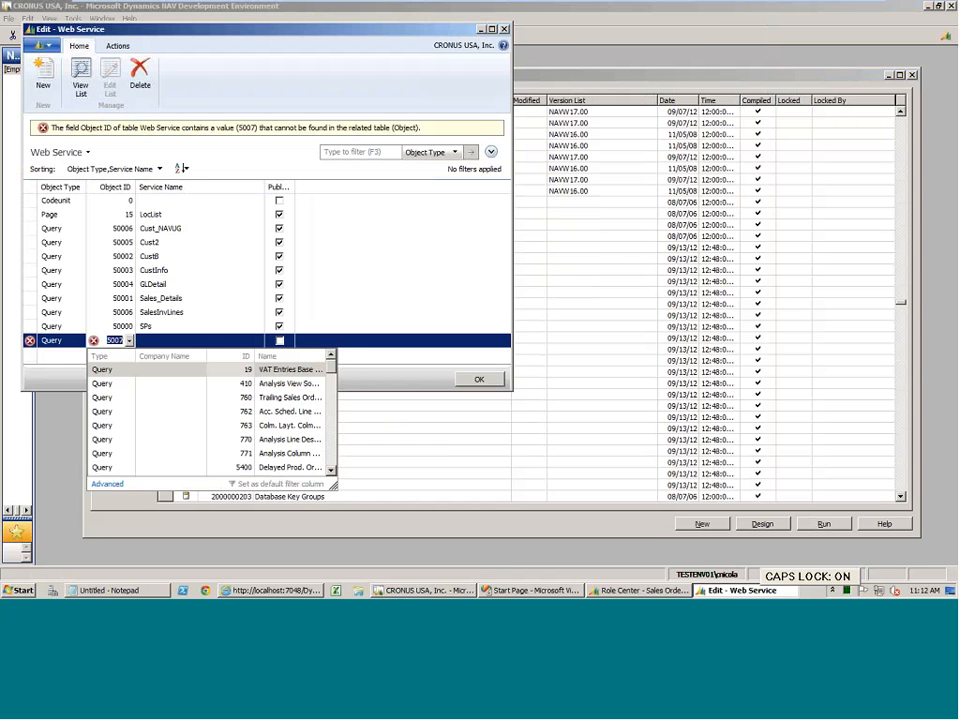
pyautogui.click(202, 376)
pyautogui.write('5')
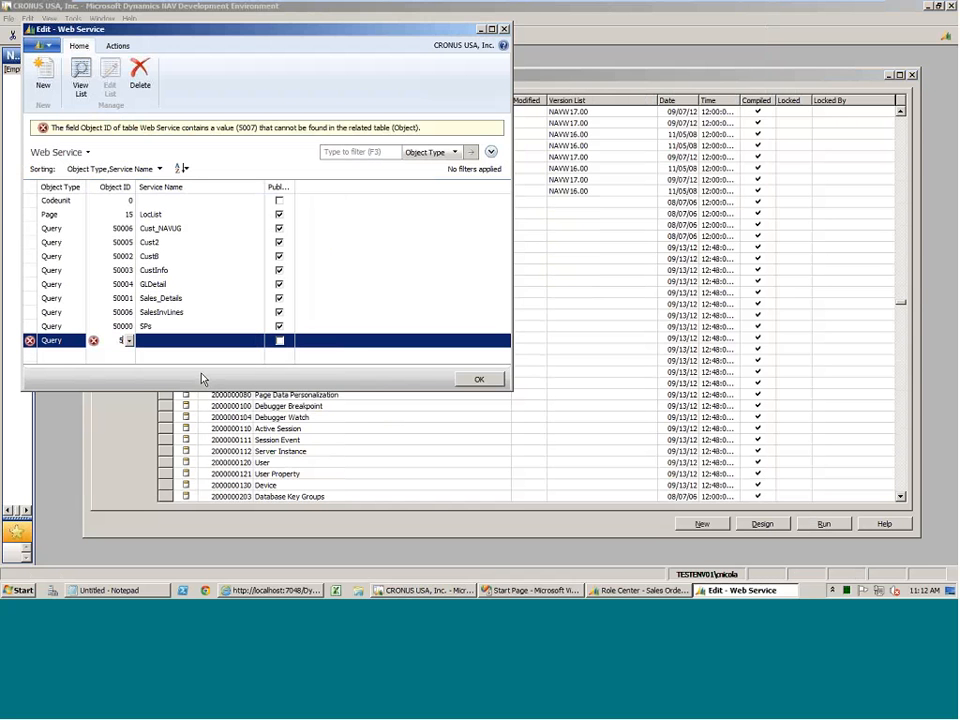
pyautogui.write('0007')
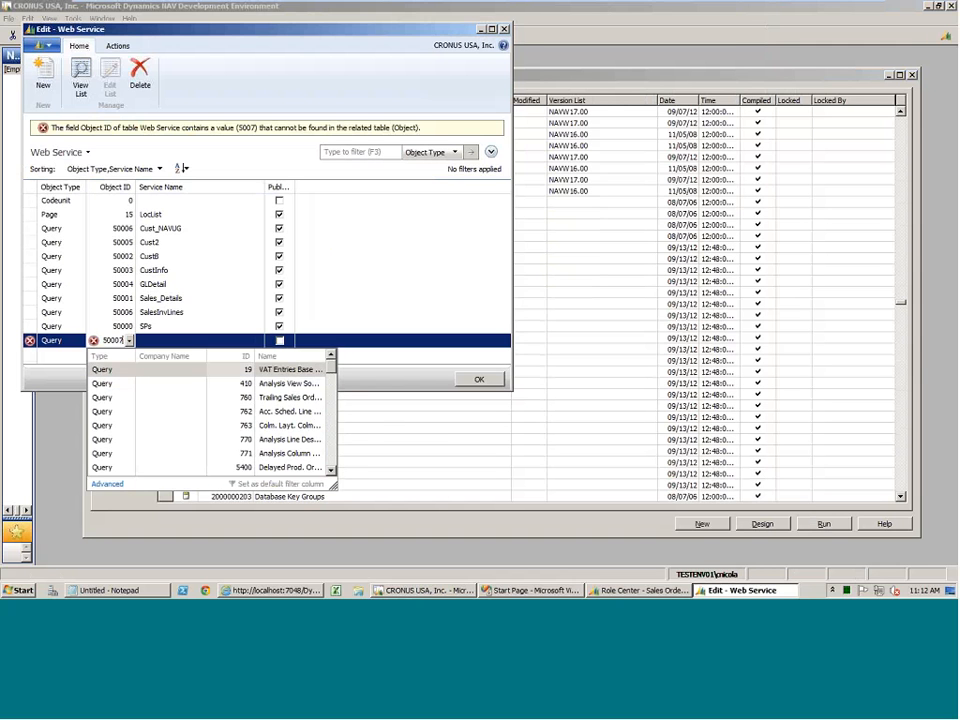
pyautogui.press('Tab')
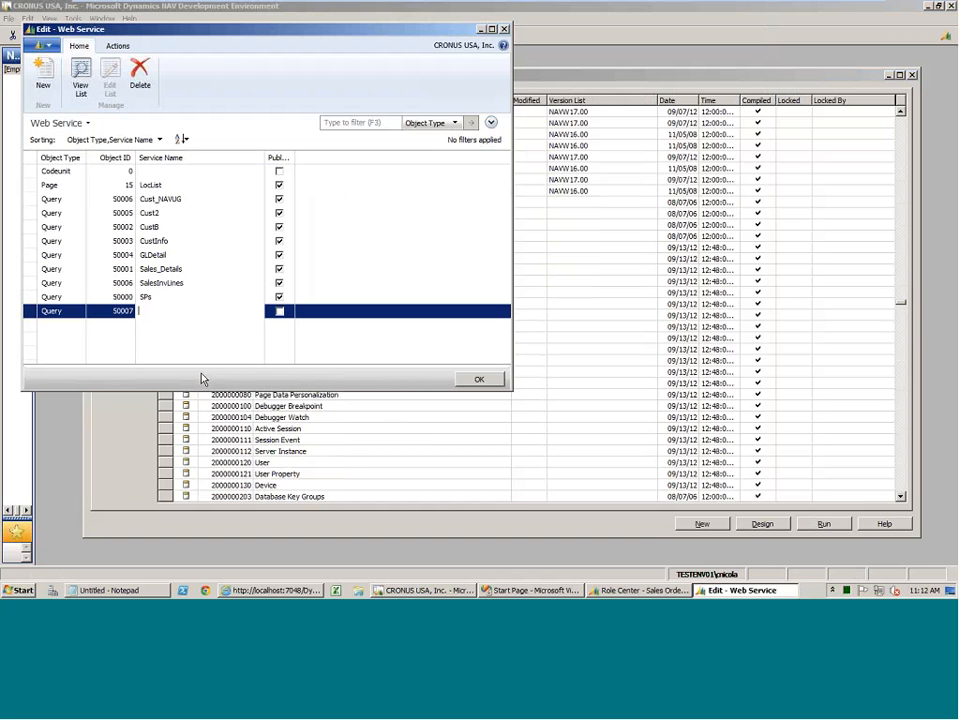
# Enter ZCustList as the service name for the query 50007 entry.
pyautogui.write('cUST')
pyautogui.press('BackSpace')
pyautogui.press('BackSpace')
pyautogui.press('BackSpace')
pyautogui.press('BackSpace')
pyautogui.press('capslock')
pyautogui.write('Z')
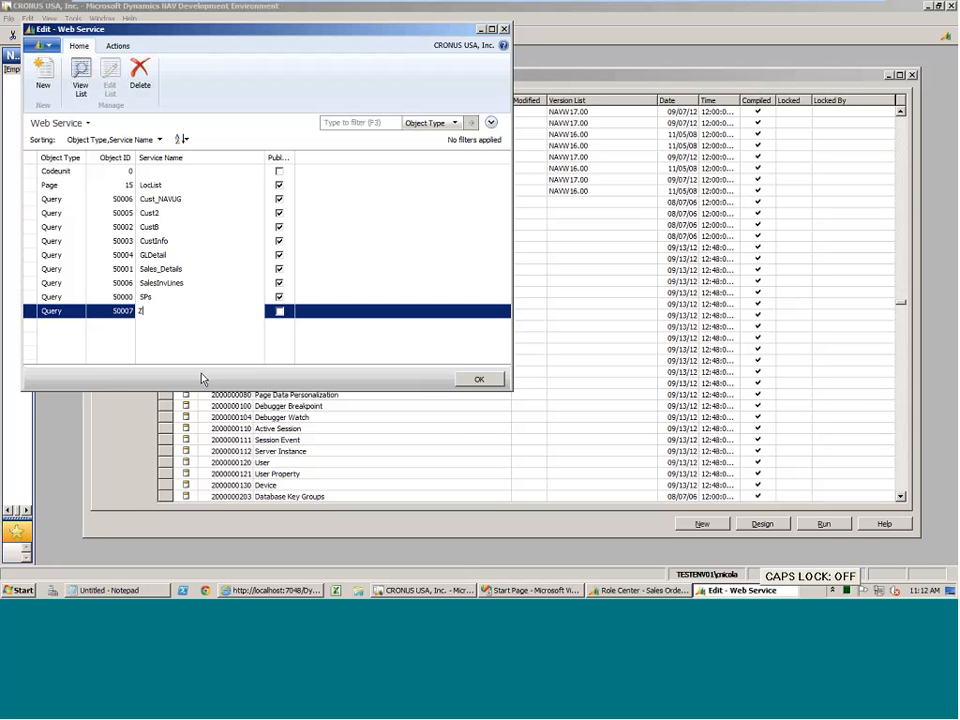
pyautogui.write('CustList')
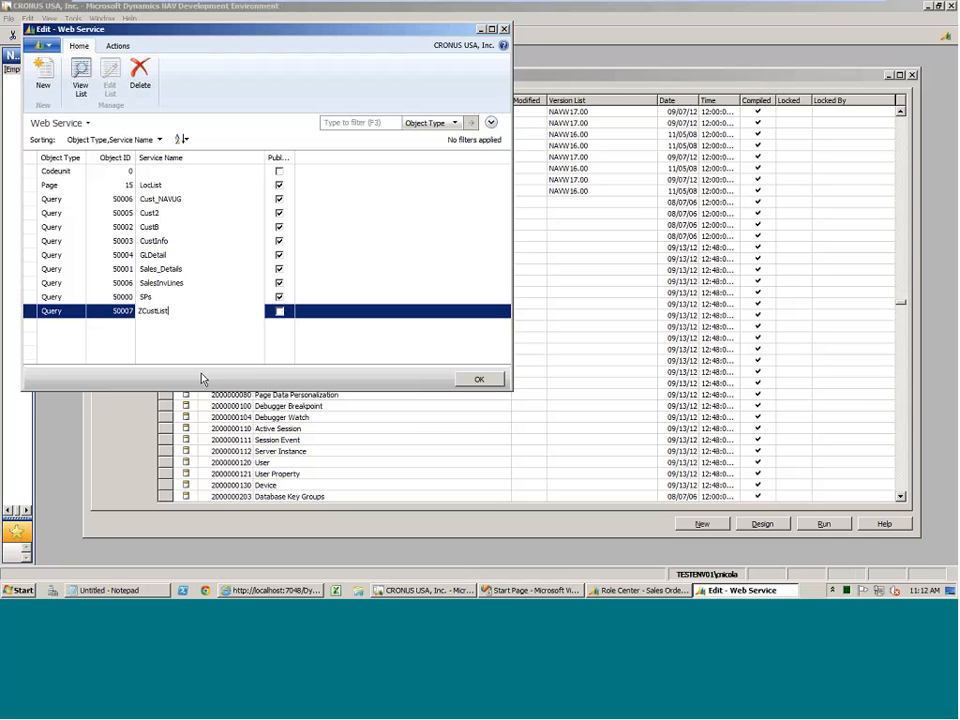
# Correct the service name of the query 50007 entry to CustList and mark the entry as published.
pyautogui.press('Home')
pyautogui.press('Delete')
pyautogui.press('space')
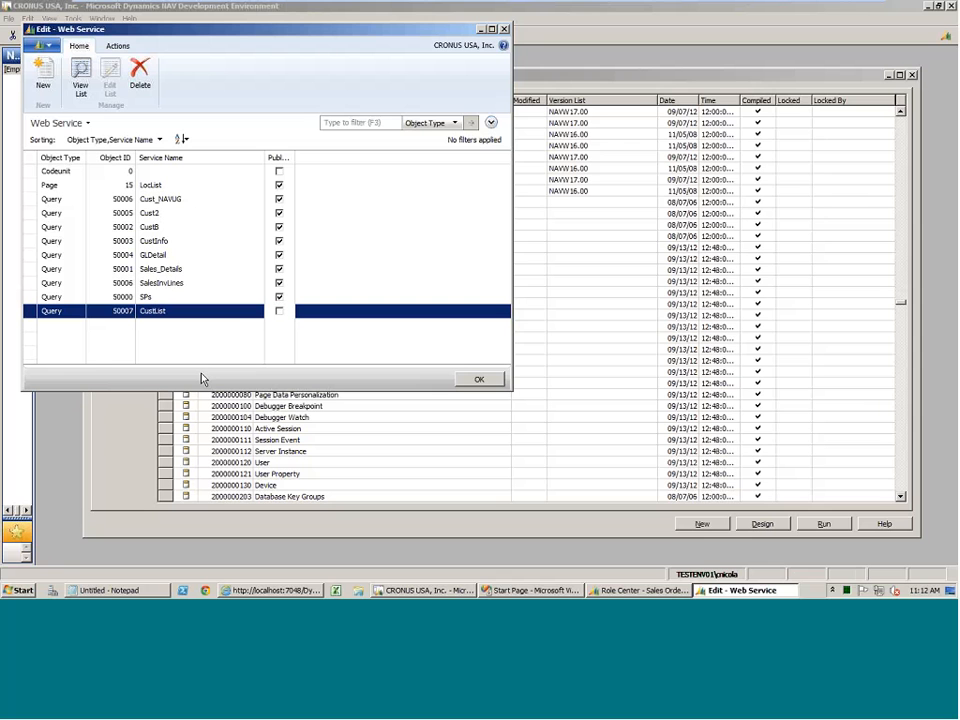
pyautogui.press('Up')
pyautogui.press('Down')
pyautogui.moveTo(530, 590)
pyautogui.moveTo(303, 591)
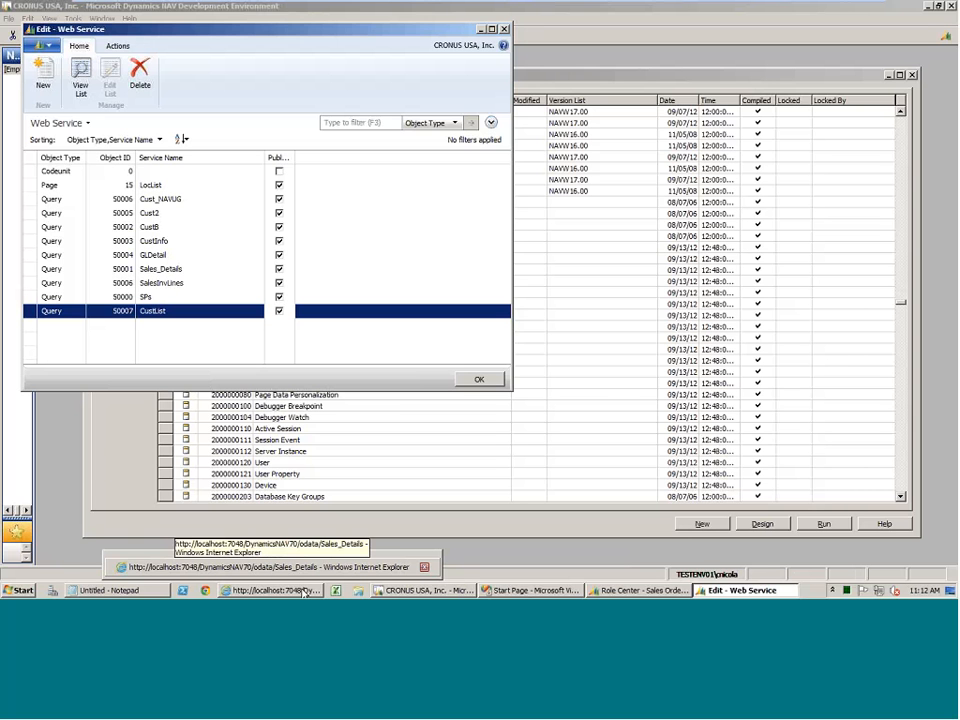
pyautogui.click(303, 591)
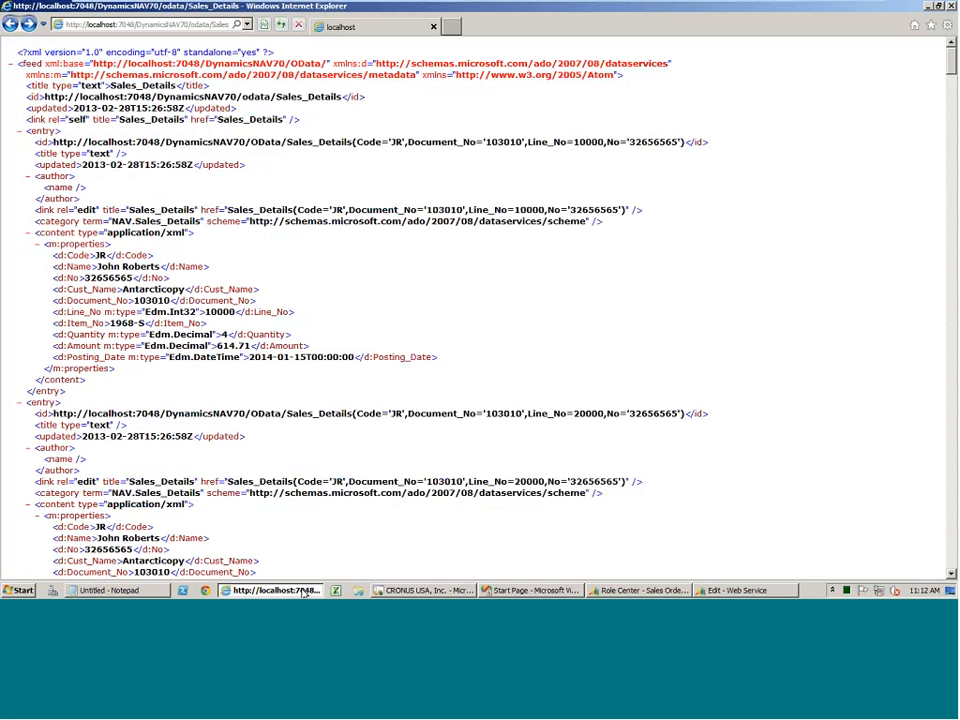
pyautogui.click(246, 24)
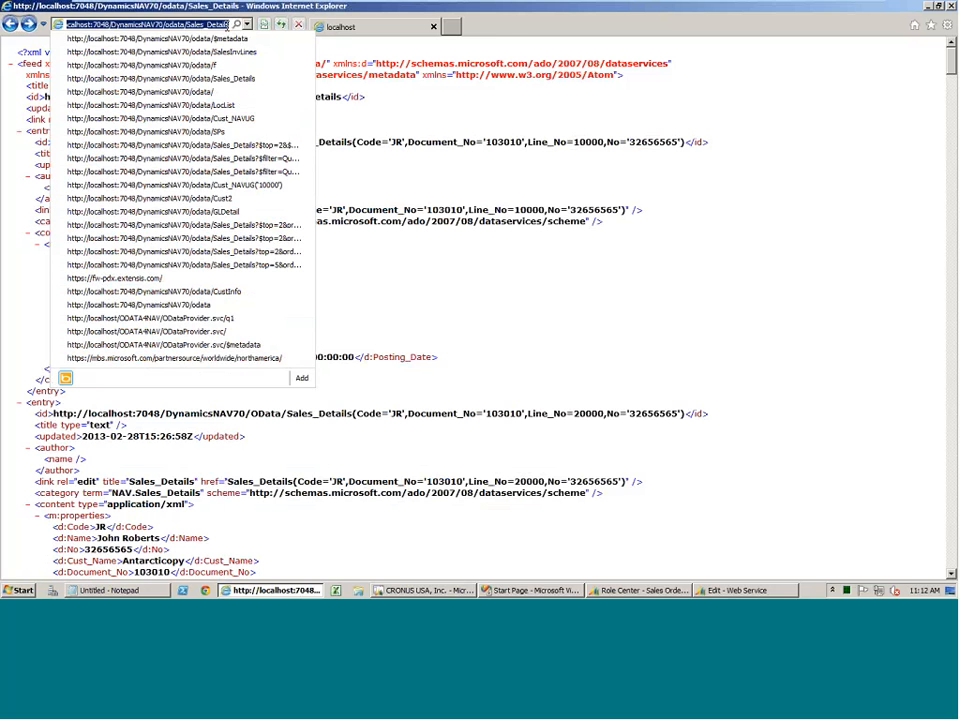
pyautogui.click(228, 26)
pyautogui.press('BackSpace')
pyautogui.press('BackSpace')
pyautogui.press('BackSpace')
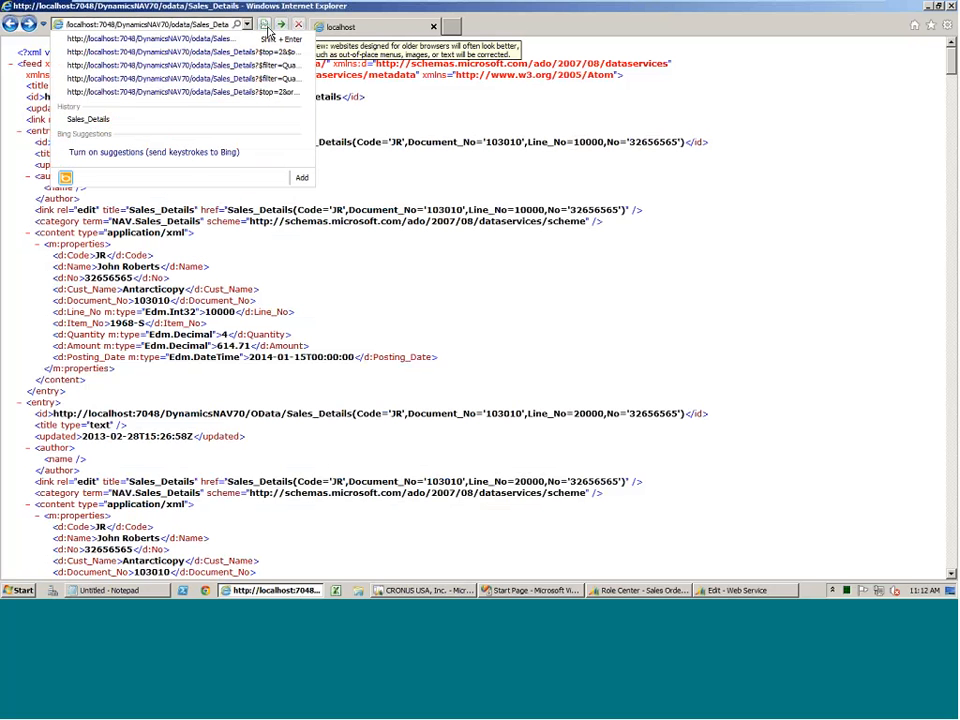
pyautogui.press('BackSpace')
pyautogui.press('BackSpace')
pyautogui.press('BackSpace')
pyautogui.press('BackSpace')
pyautogui.press('BackSpace')
pyautogui.press('BackSpace')
pyautogui.press('BackSpace')
pyautogui.press('BackSpace')
pyautogui.press('BackSpace')
pyautogui.press('BackSpace')
pyautogui.press('BackSpace')
pyautogui.press('BackSpace')
pyautogui.press('BackSpace')
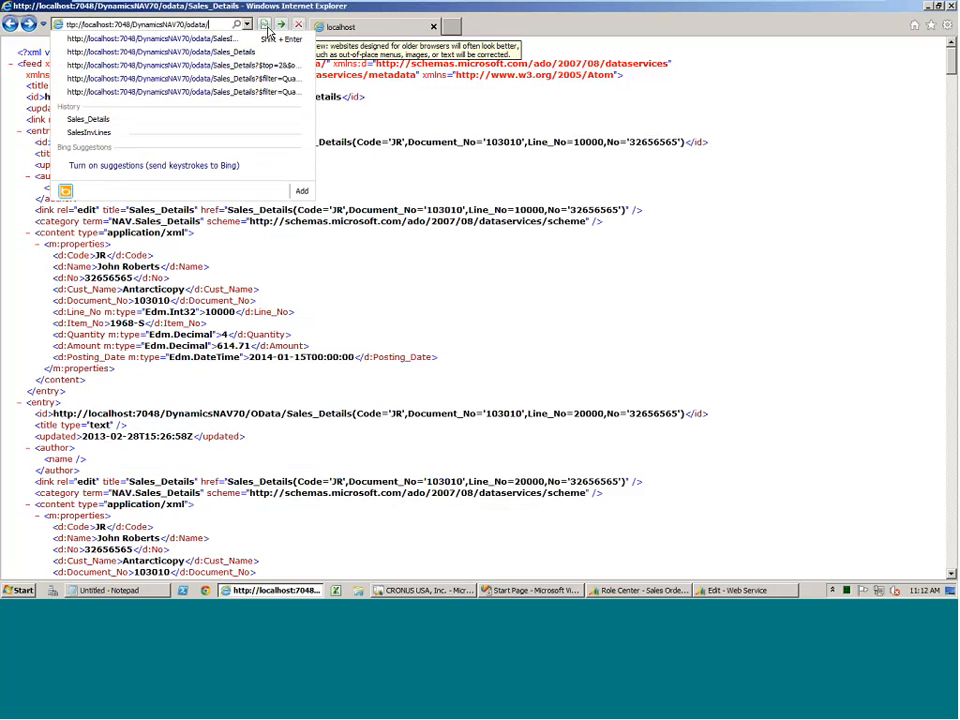
pyautogui.write('Cust')
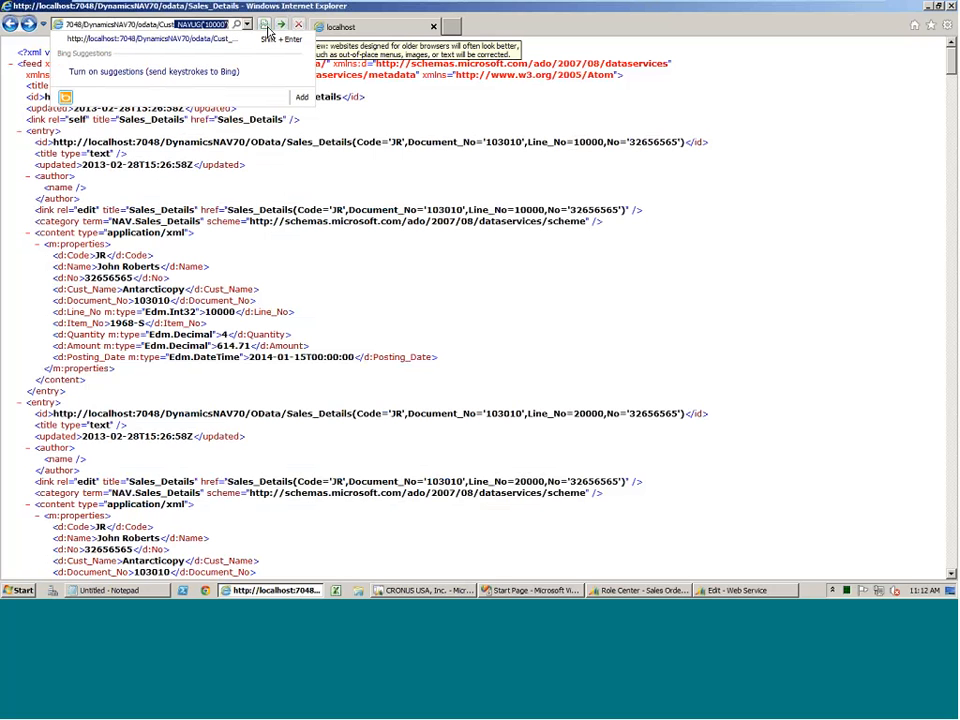
pyautogui.press('Delete')
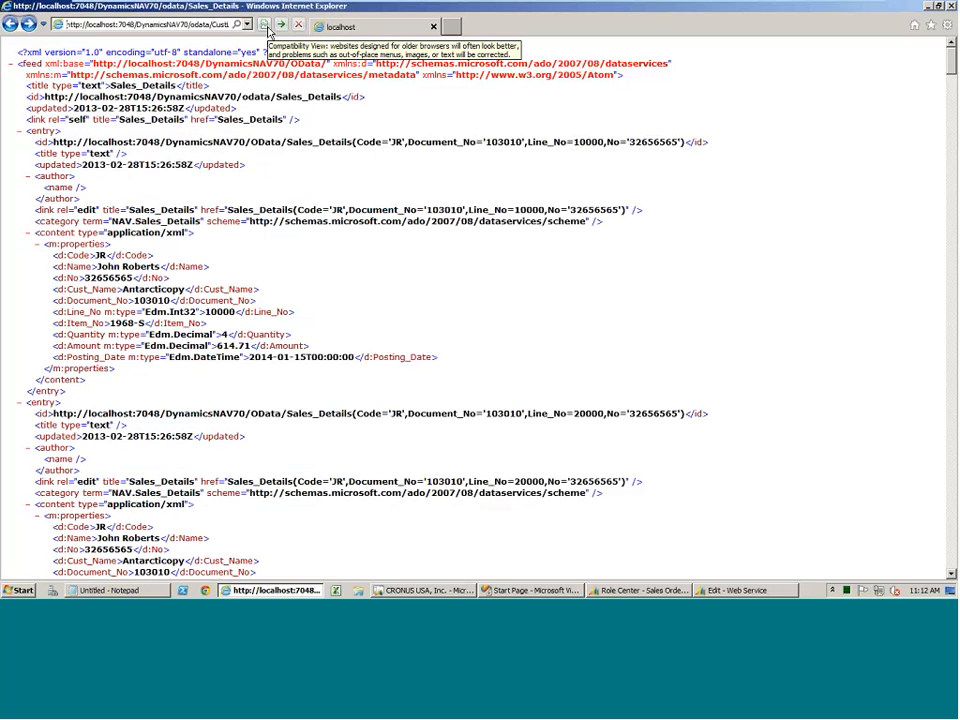
pyautogui.press('Return')
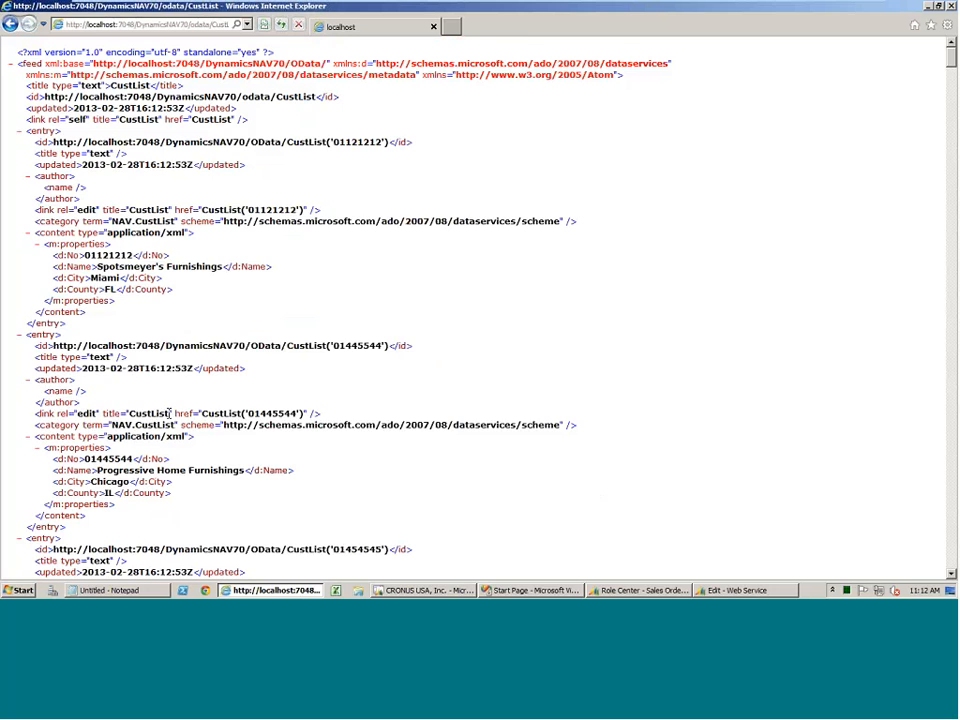
# Examine the customer entries and their No, Name, City and County properties in the CustList feed.
pyautogui.scroll(-2, 168, 413)
pyautogui.scroll(-5, 168, 413)
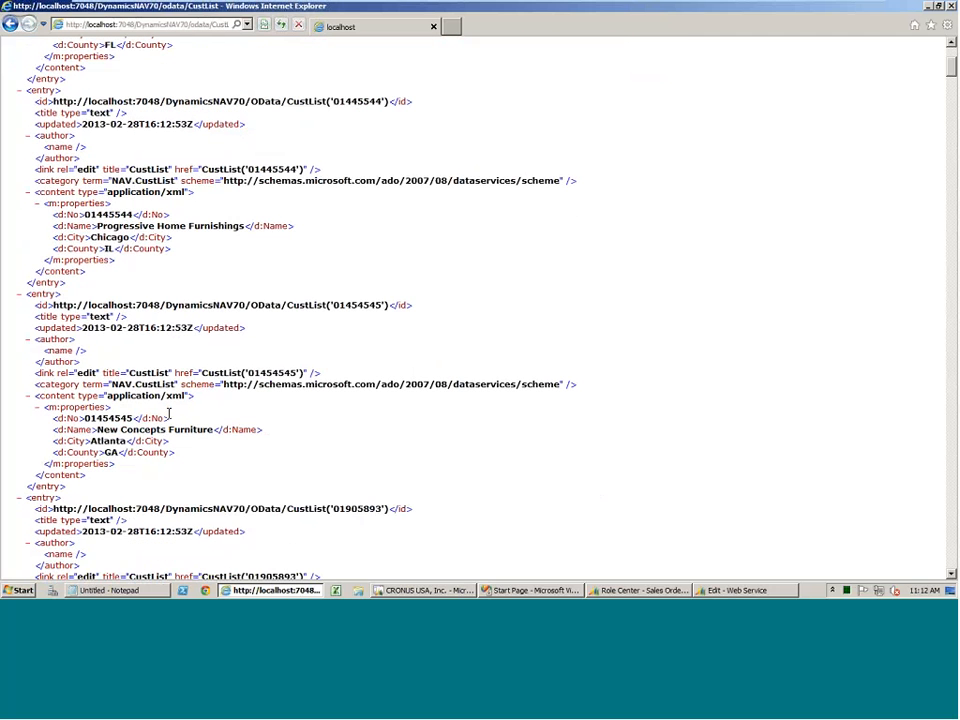
pyautogui.scroll(-5, 169, 413)
pyautogui.scroll(-10, 168, 413)
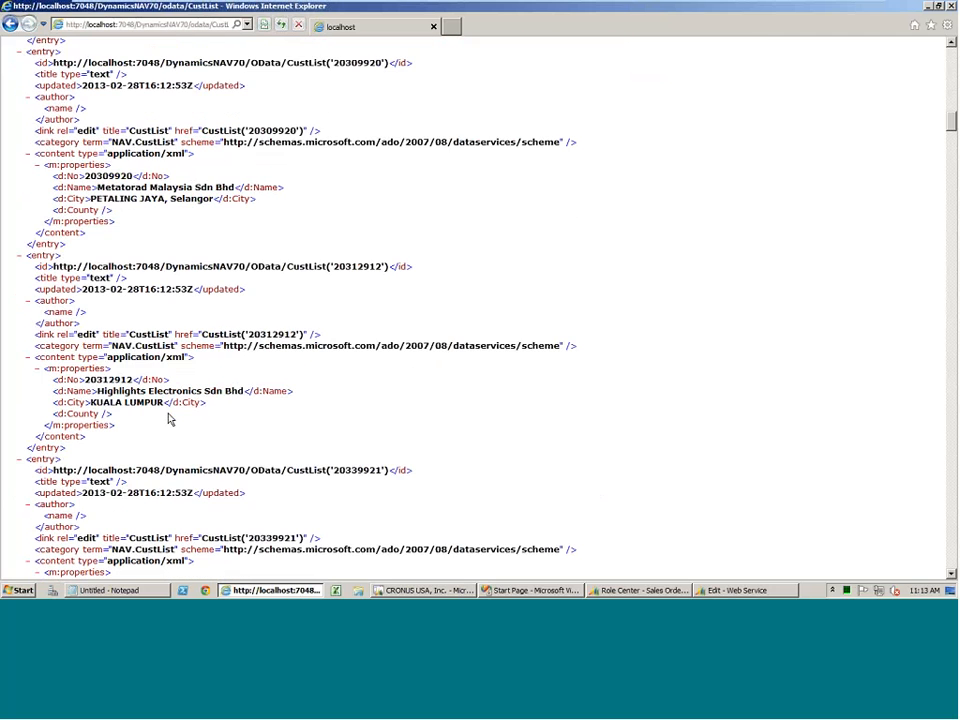
pyautogui.scroll(15, 170, 410)
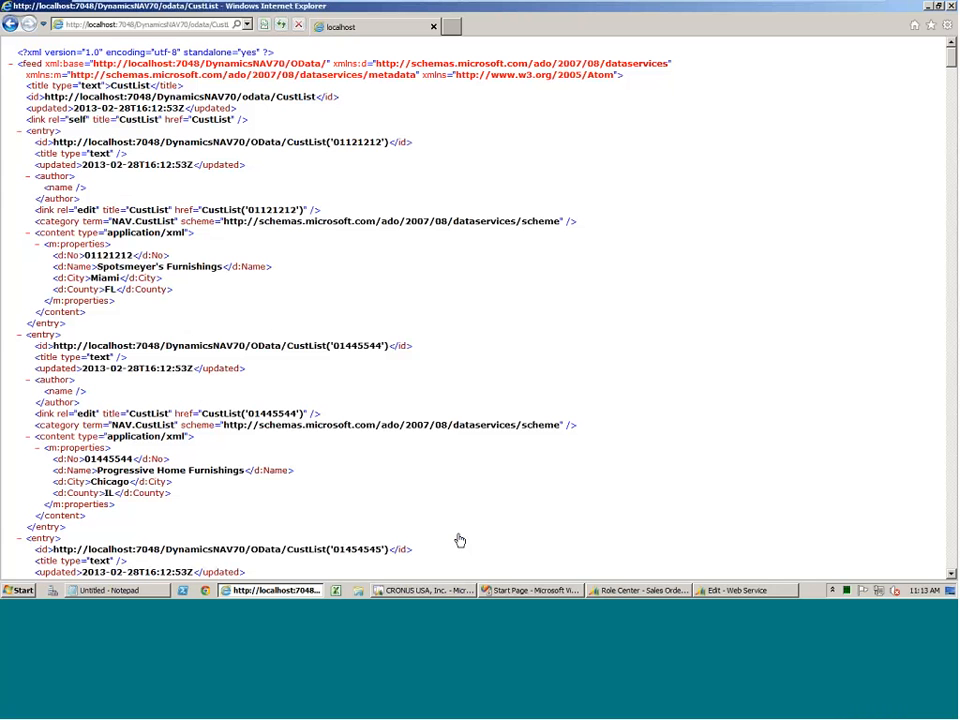
pyautogui.moveTo(607, 6)
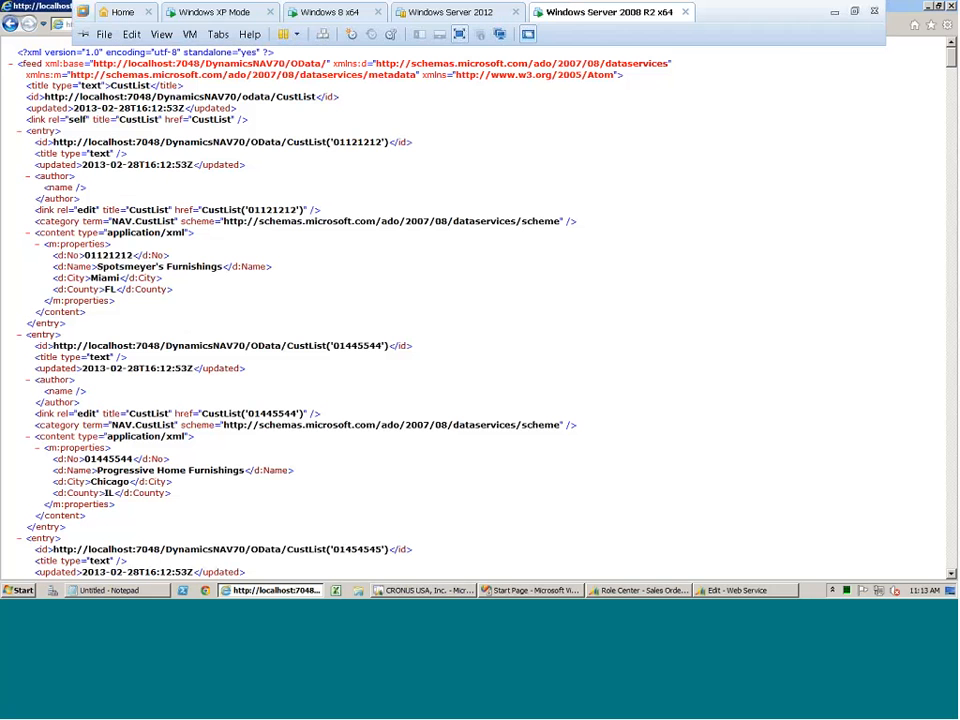
pyautogui.click(835, 10)
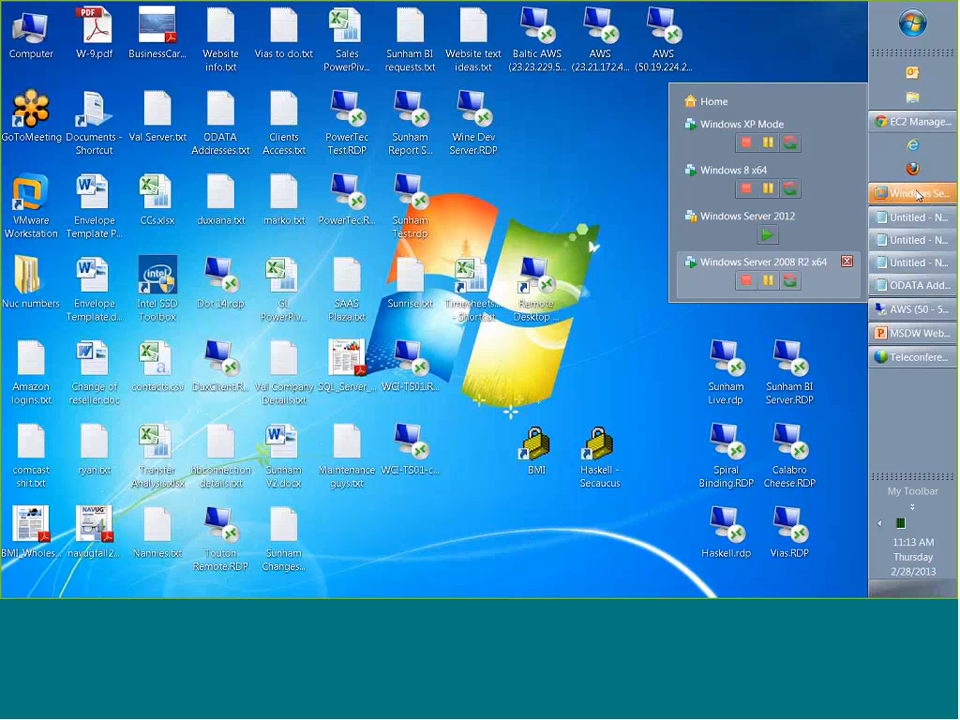
pyautogui.click(905, 194)
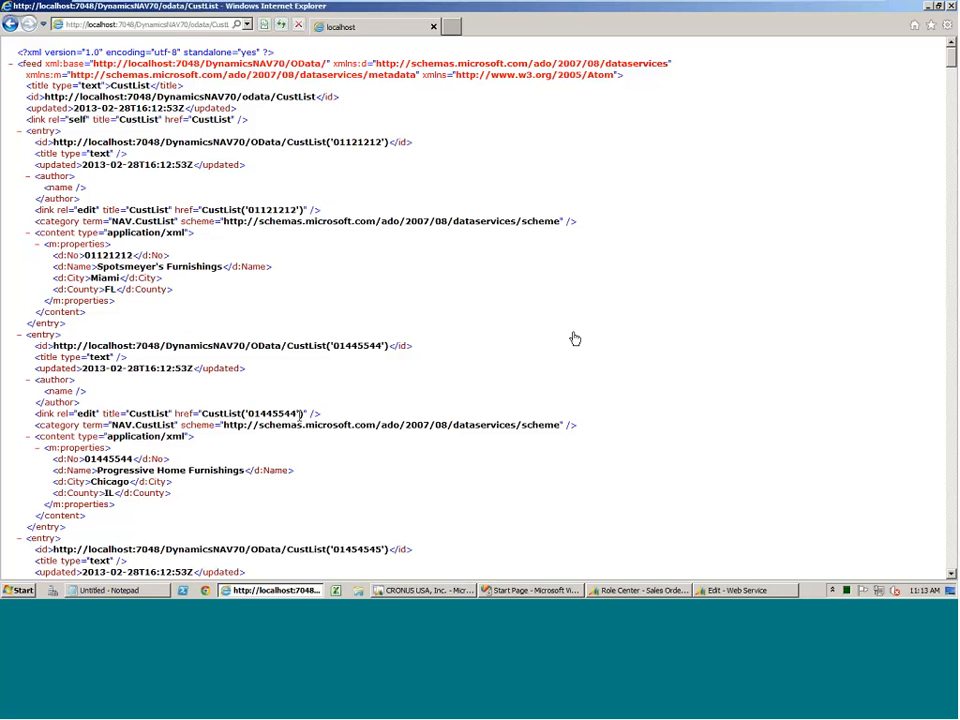
# Switch to the Dynamics NAV Development Environment and open query 50007 Cust List for design.
pyautogui.click(450, 590)
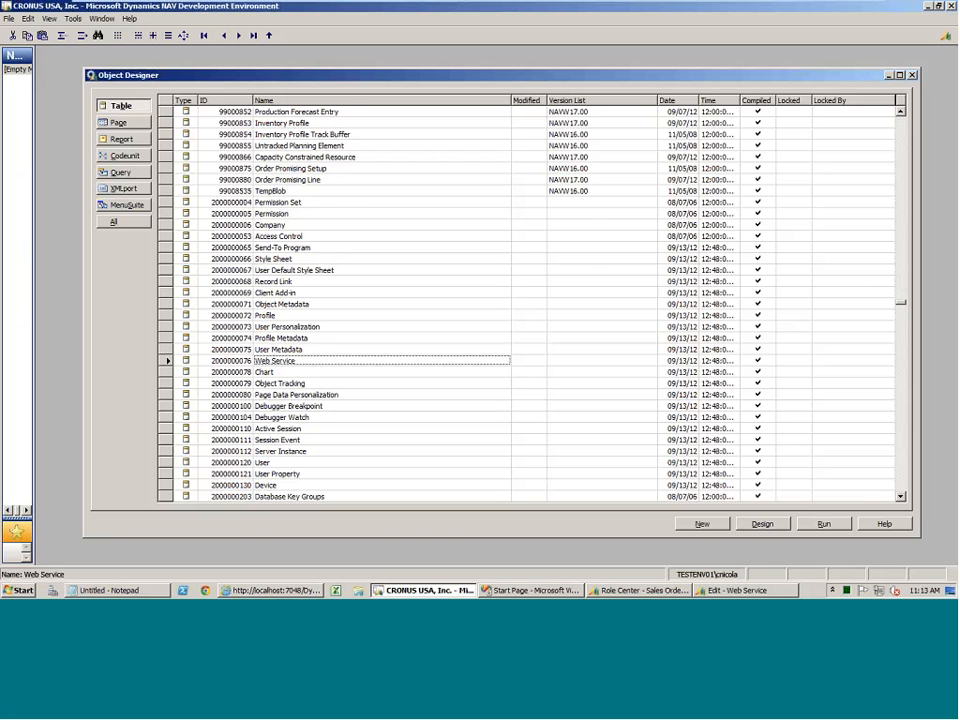
pyautogui.click(118, 173)
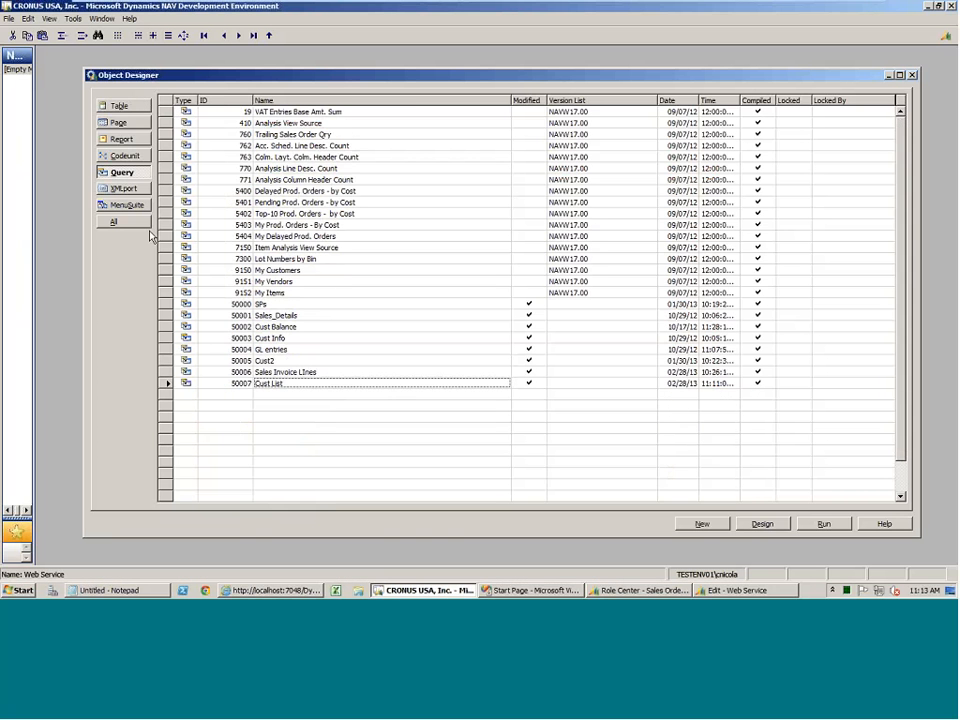
pyautogui.click(762, 524)
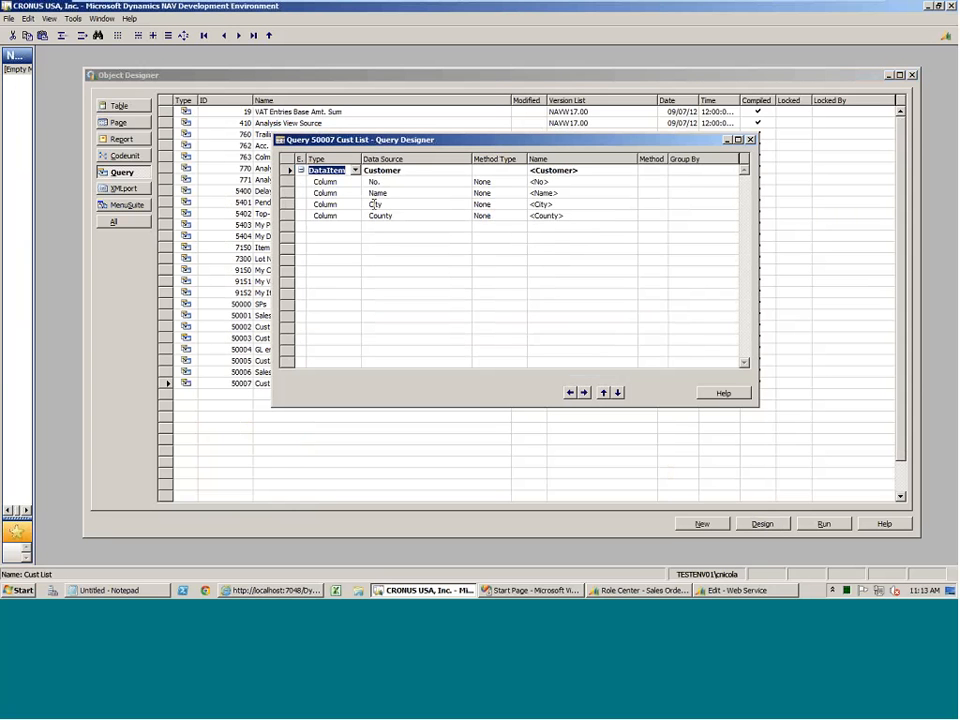
# Add a Sales (LCY) column below County in the Cust List query, then close the designer and save the query compiled.
pyautogui.click(381, 226)
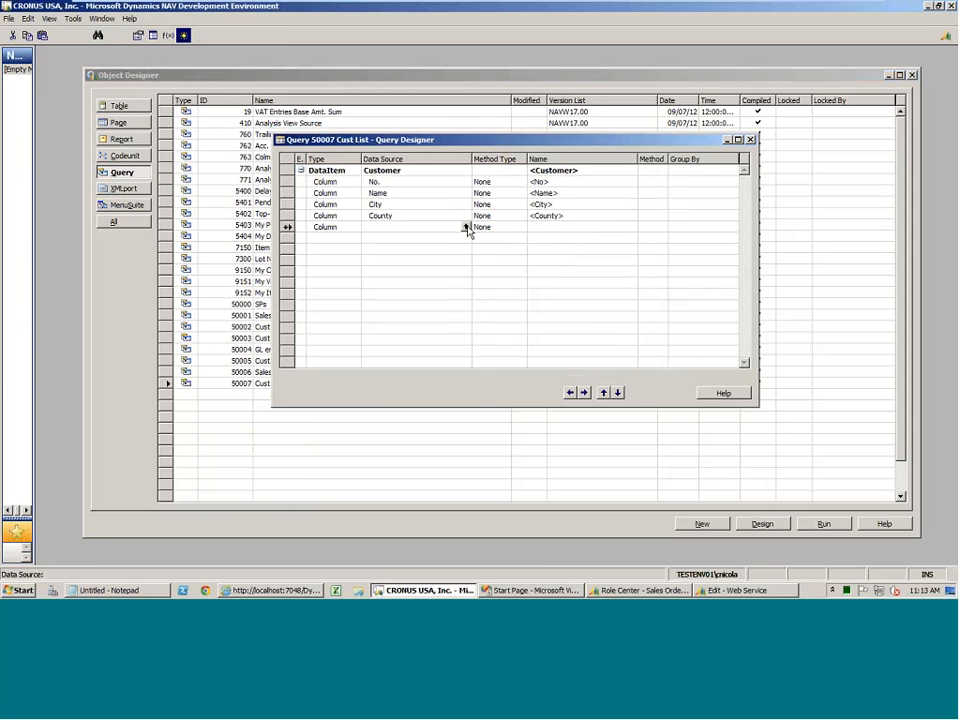
pyautogui.click(465, 227)
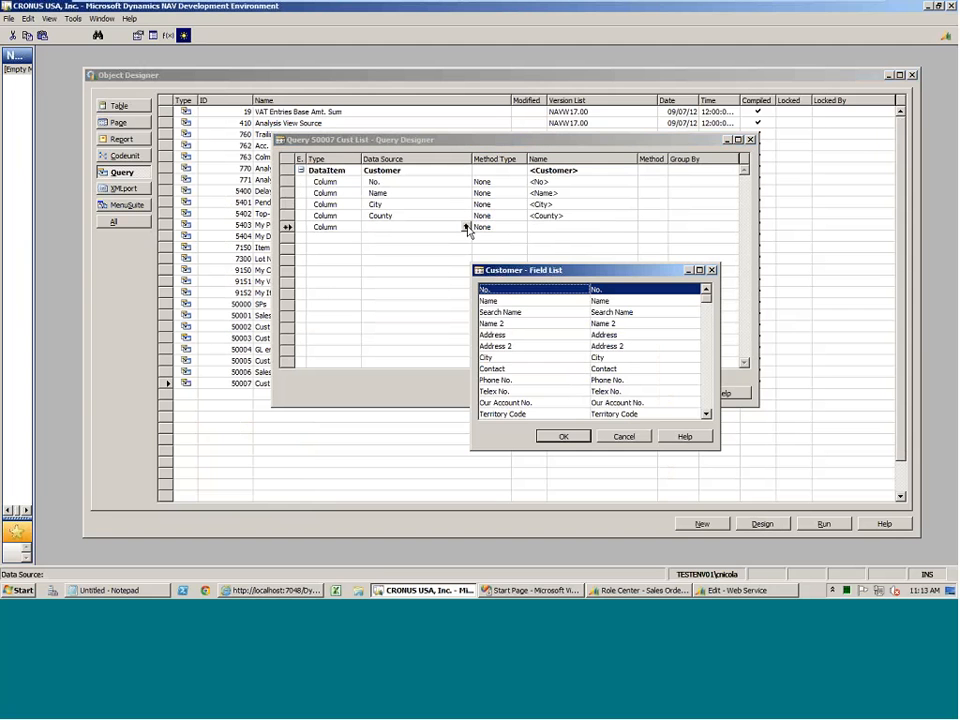
pyautogui.press('Down')
pyautogui.press('Down')
pyautogui.press('Down')
pyautogui.press('Down')
pyautogui.press('Down')
pyautogui.press('Down')
pyautogui.press('Down')
pyautogui.press('Down')
pyautogui.press('Down')
pyautogui.press('Down')
pyautogui.press('Down')
pyautogui.press('Down')
pyautogui.press('Down')
pyautogui.press('Down')
pyautogui.press('Down')
pyautogui.press('Down')
pyautogui.press('Down')
pyautogui.press('Down')
pyautogui.press('Down')
pyautogui.press('Down')
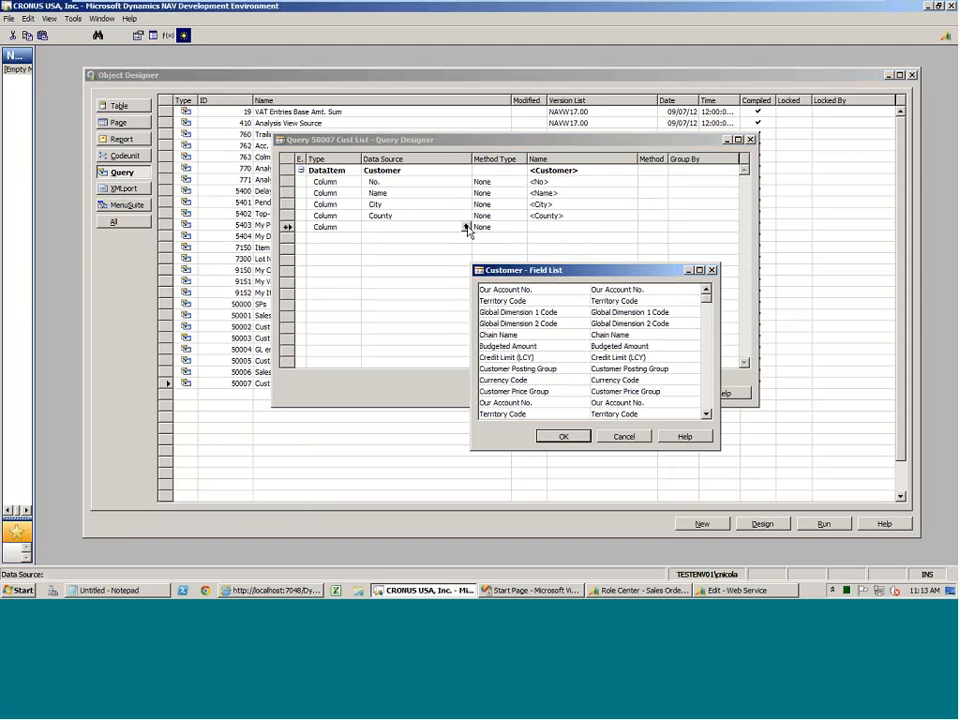
pyautogui.press('Down')
pyautogui.press('Down')
pyautogui.press('Down')
pyautogui.press('Down')
pyautogui.press('Down')
pyautogui.press('Down')
pyautogui.press('Down')
pyautogui.press('Down')
pyautogui.press('Down')
pyautogui.press('Down')
pyautogui.press('Down')
pyautogui.press('Down')
pyautogui.press('Down')
pyautogui.press('Down')
pyautogui.press('Down')
pyautogui.press('Down')
pyautogui.press('Down')
pyautogui.press('Down')
pyautogui.press('Down')
pyautogui.press('Down')
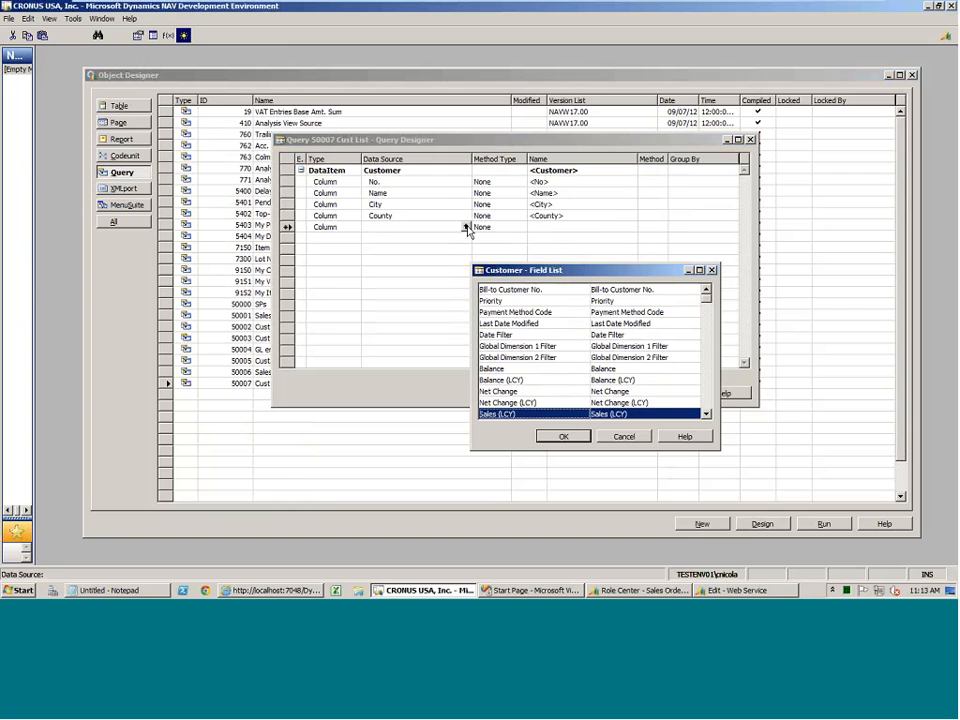
pyautogui.press('Return')
pyautogui.click(446, 215)
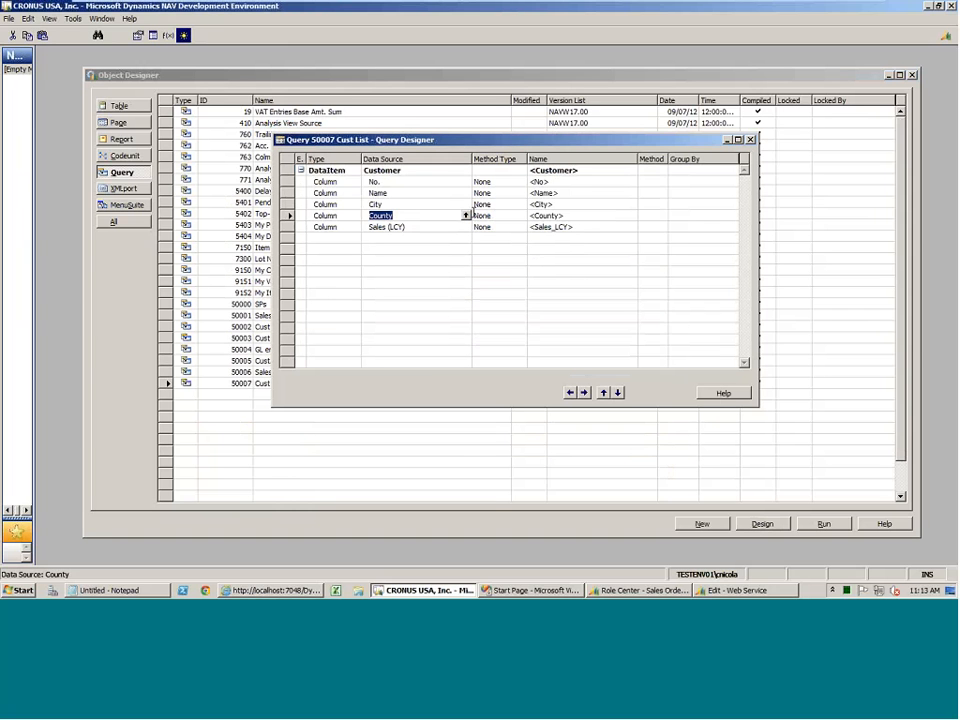
pyautogui.press('Escape')
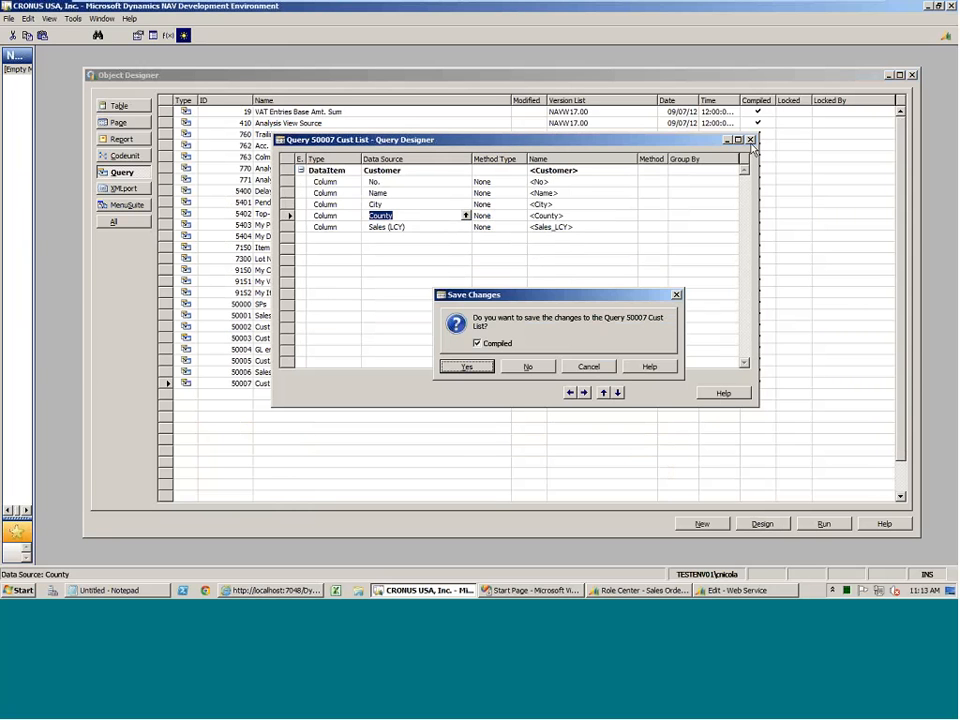
pyautogui.click(446, 366)
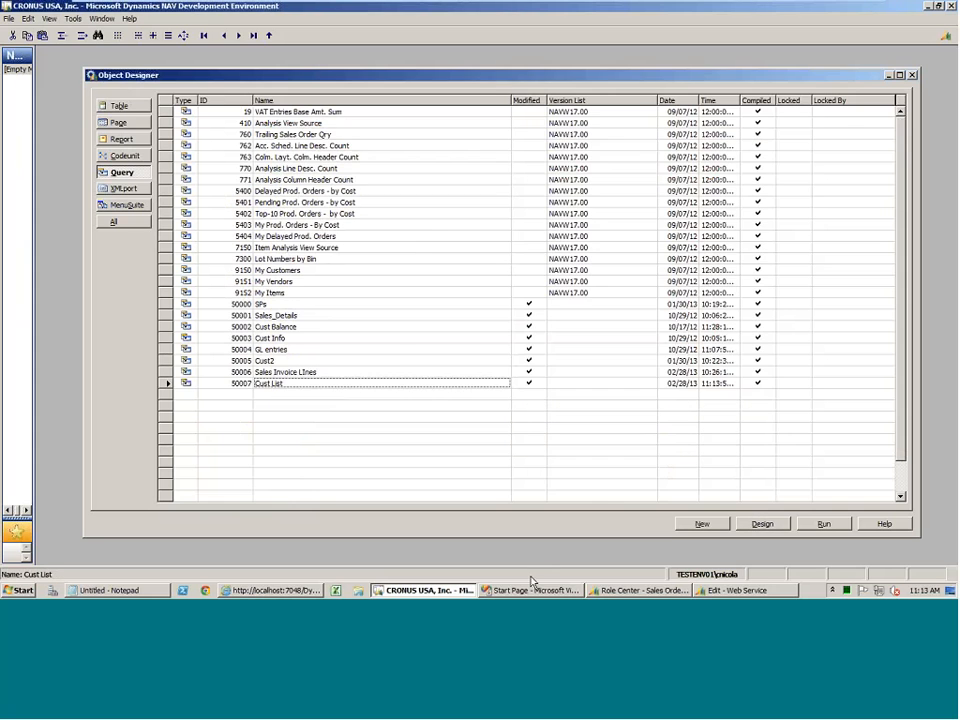
# Switch back to Internet Explorer and reload the CustList feed.
pyautogui.click(268, 590)
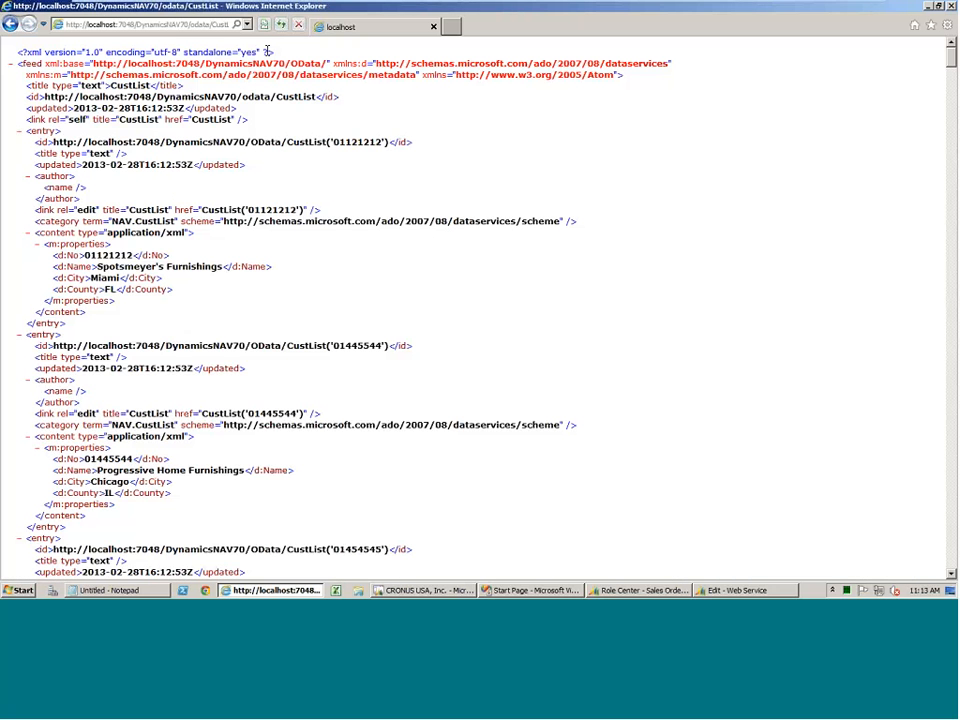
pyautogui.press('F5')
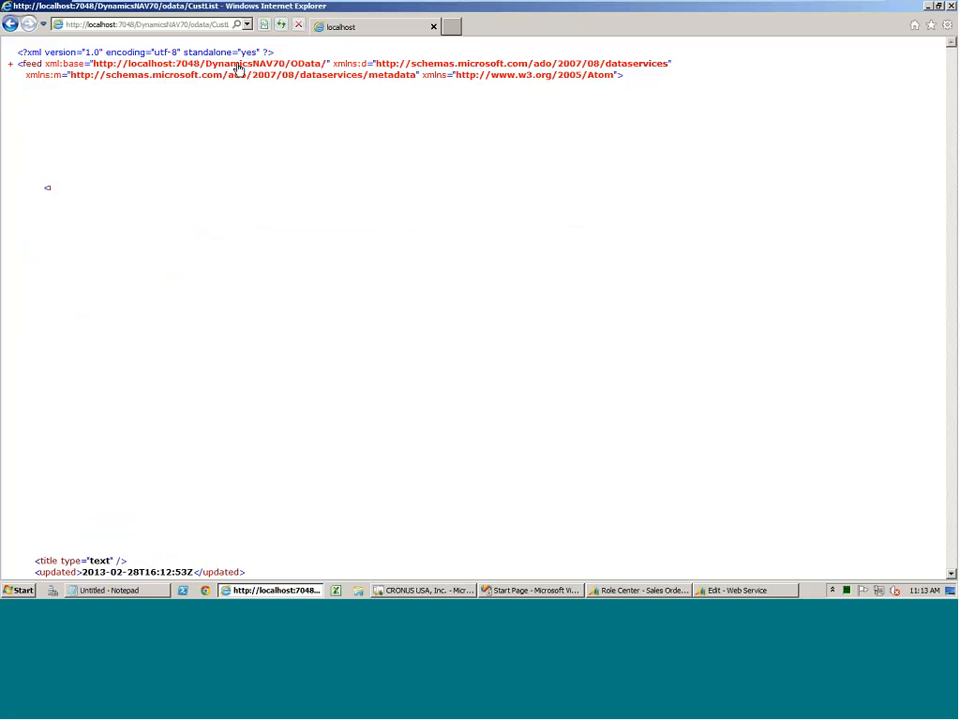
pyautogui.click(12, 66)
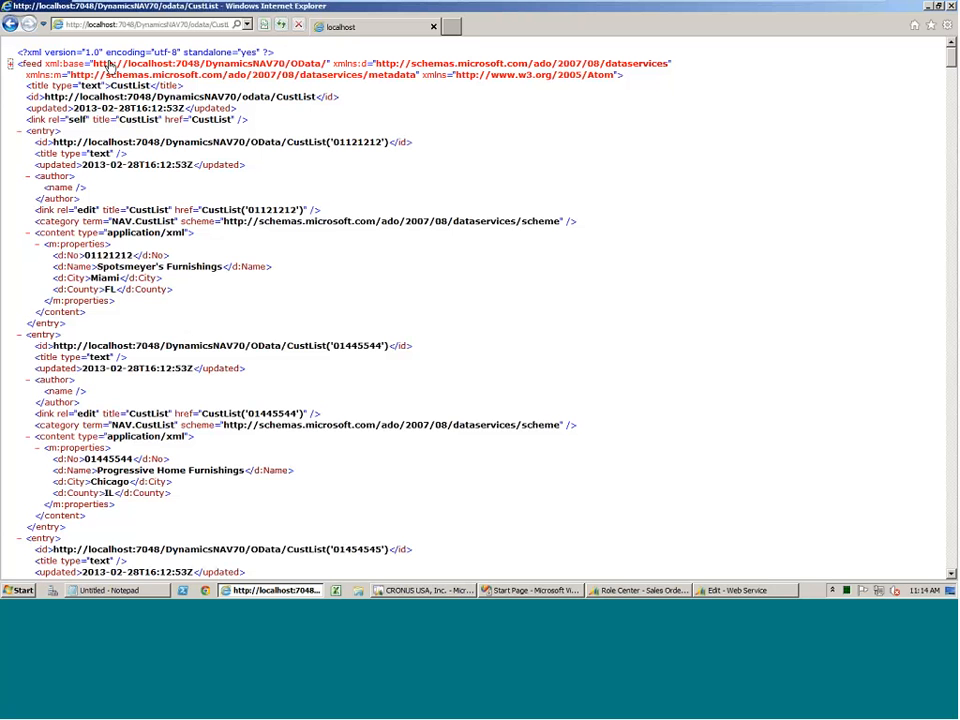
pyautogui.click(281, 24)
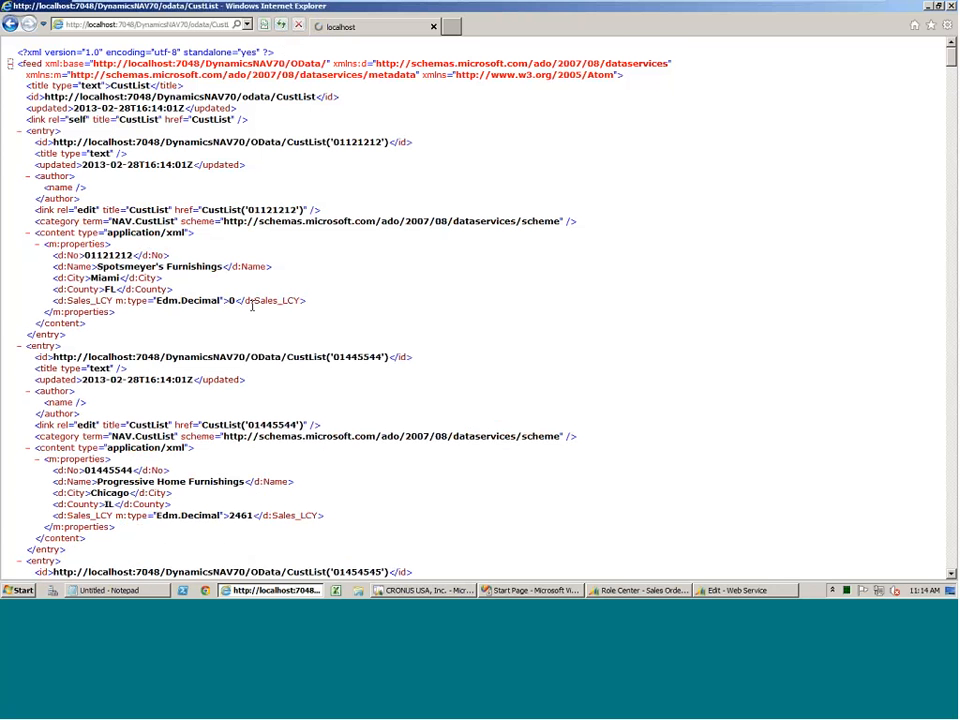
# Examine the Sales_LCY property across the customer entries of the reloaded feed, then minimize the virtual machine window.
pyautogui.scroll(-1, 276, 302)
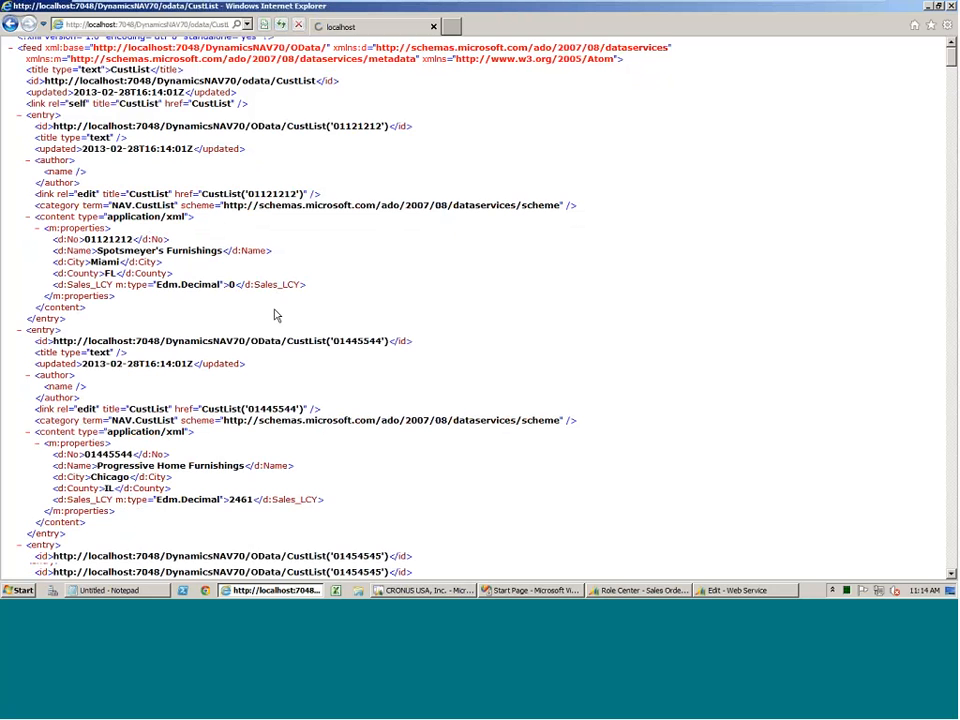
pyautogui.scroll(-5, 276, 316)
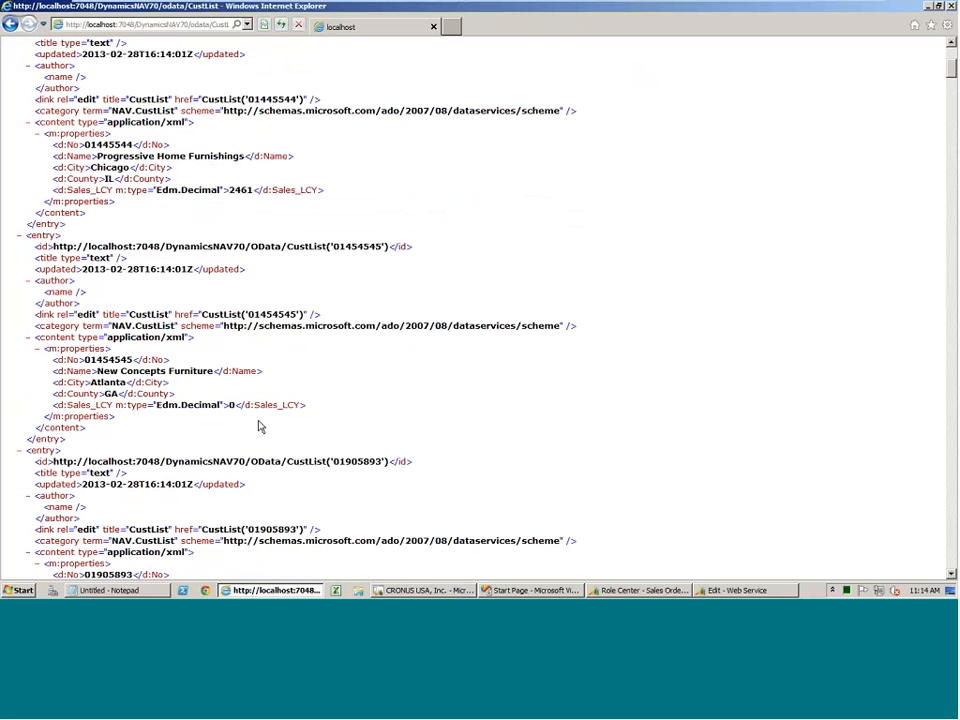
pyautogui.scroll(-4, 258, 427)
pyautogui.scroll(-7, 258, 427)
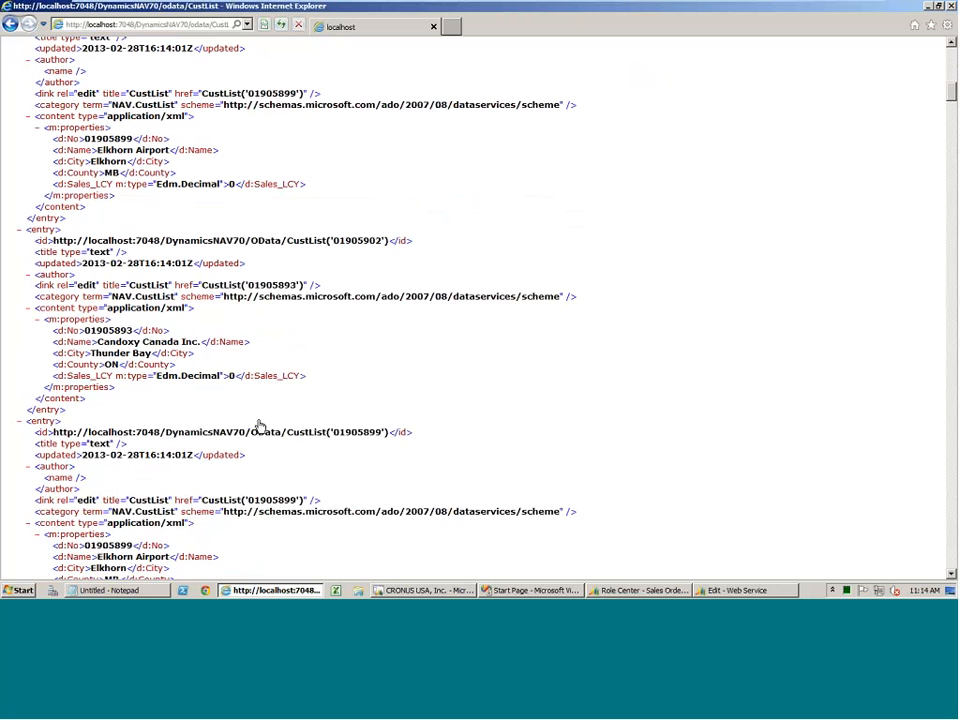
pyautogui.scroll(-4, 258, 427)
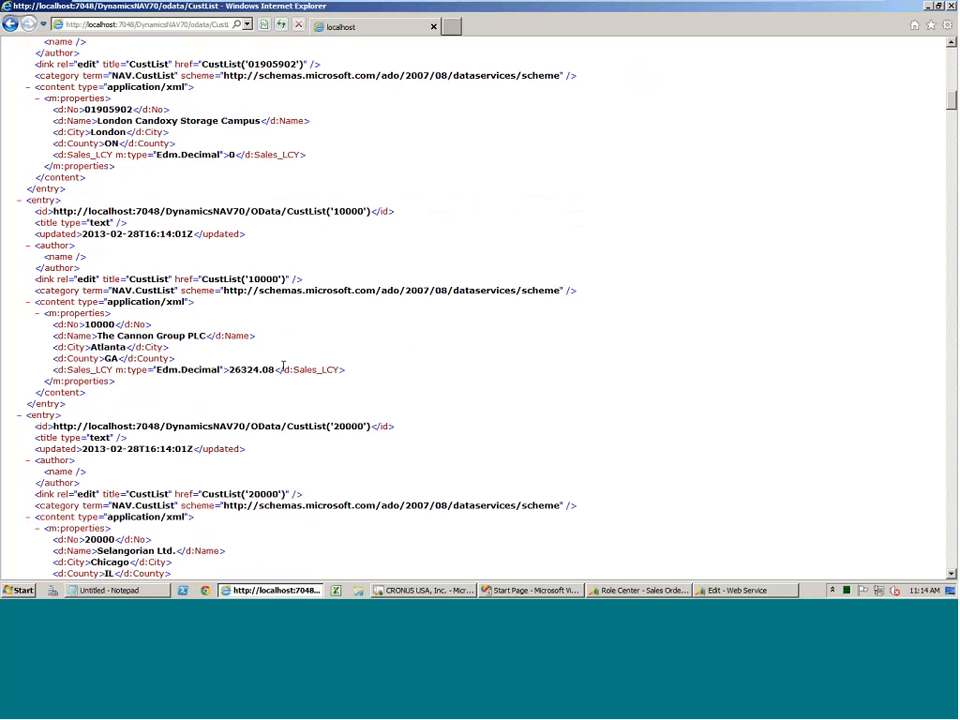
pyautogui.click(836, 18)
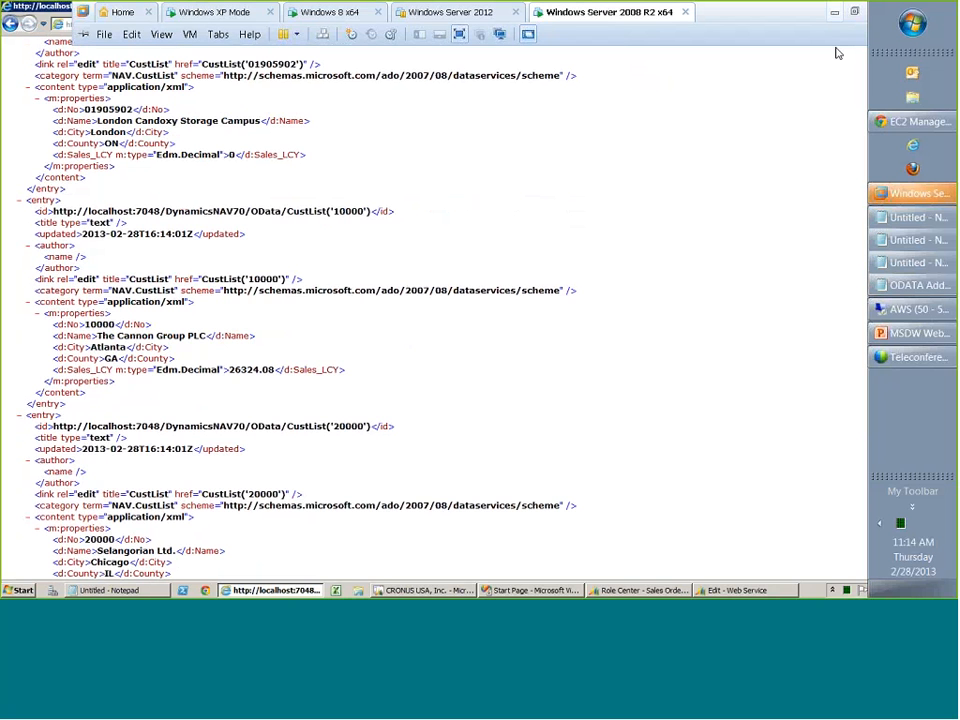
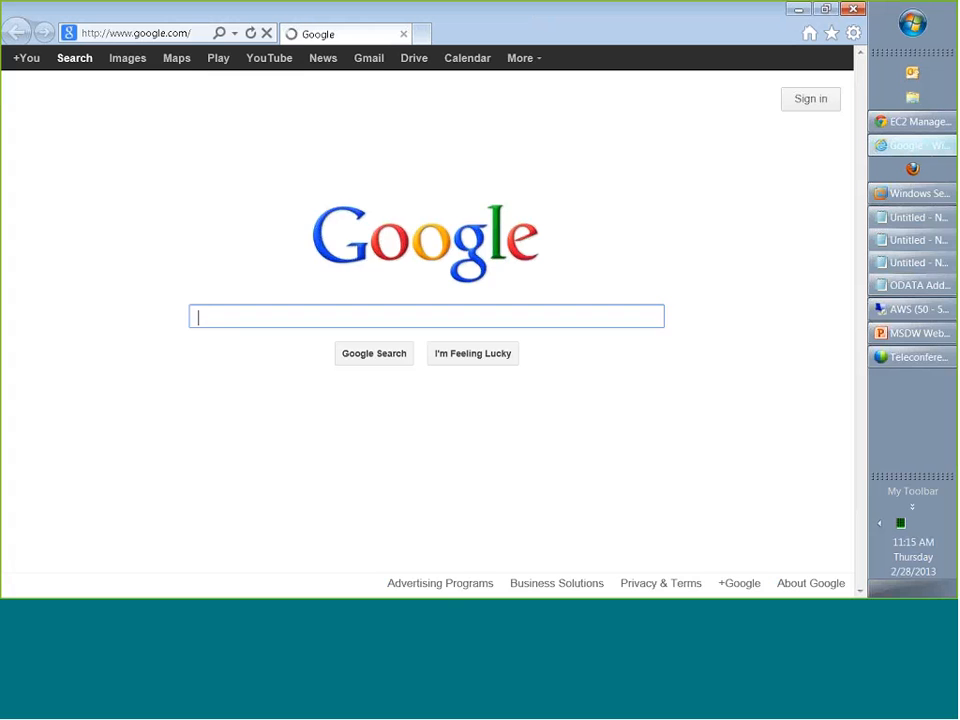
pyautogui.click(236, 34)
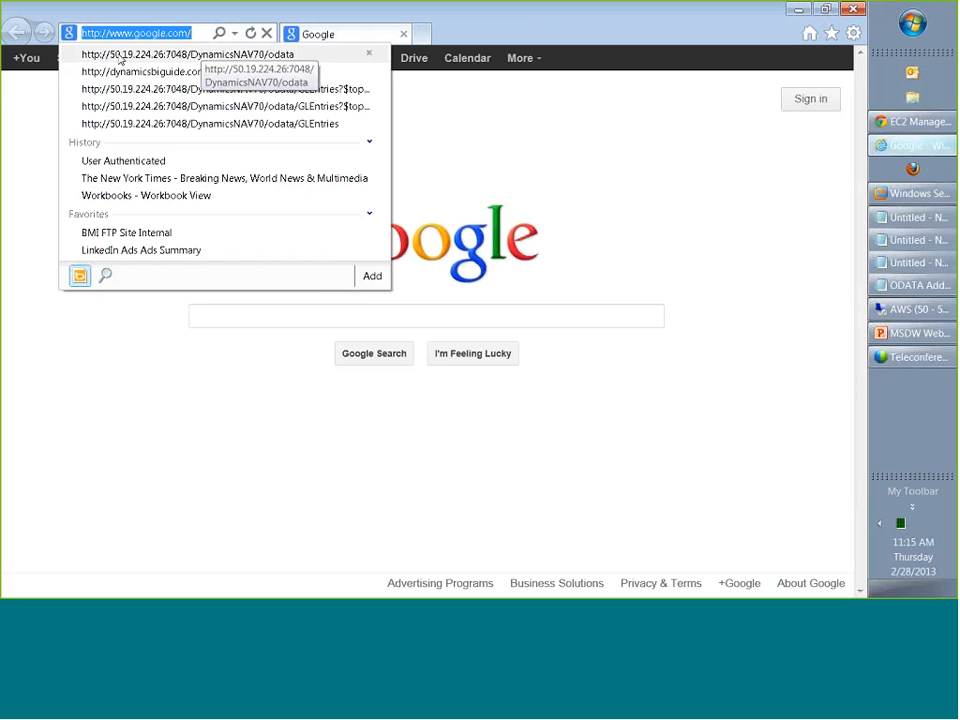
pyautogui.click(155, 62)
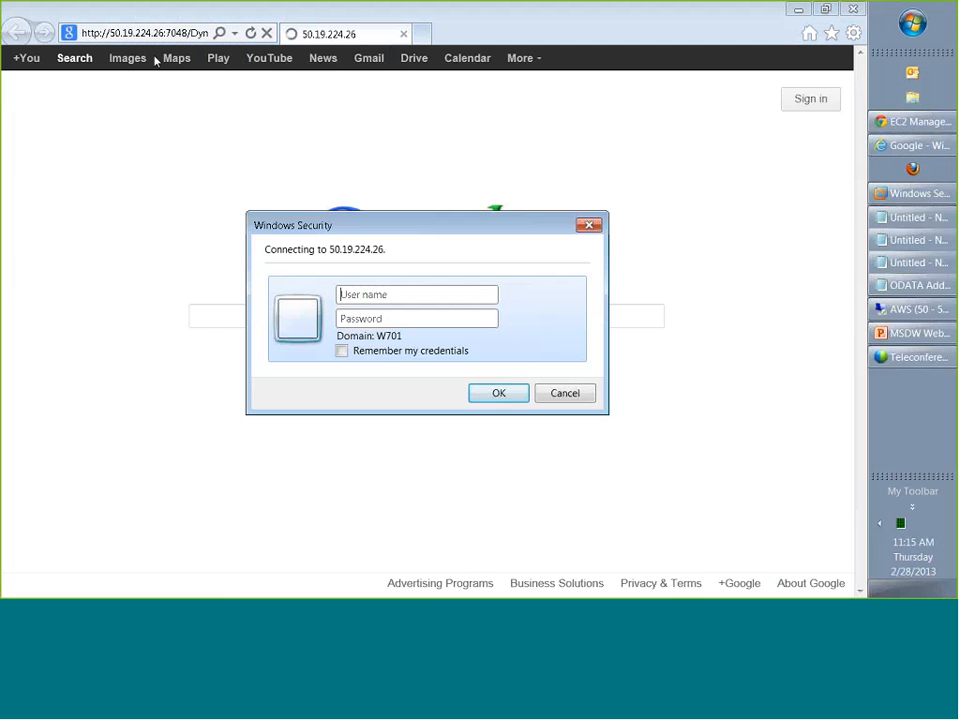
pyautogui.write('test')
pyautogui.press('Tab')
pyautogui.write('********')
pyautogui.click(497, 392)
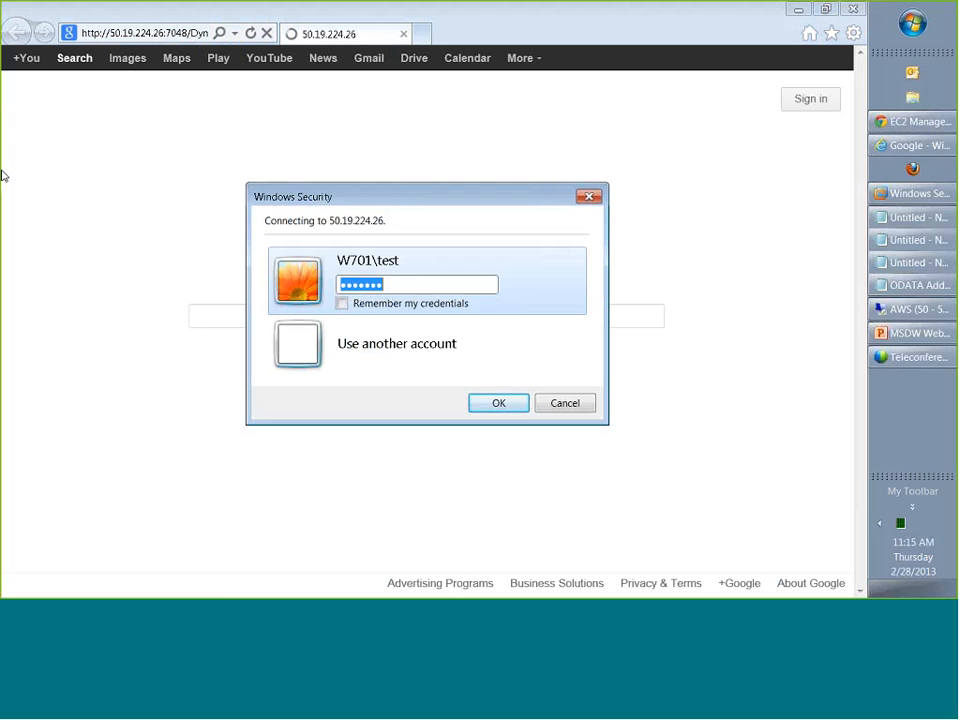
pyautogui.write('********')
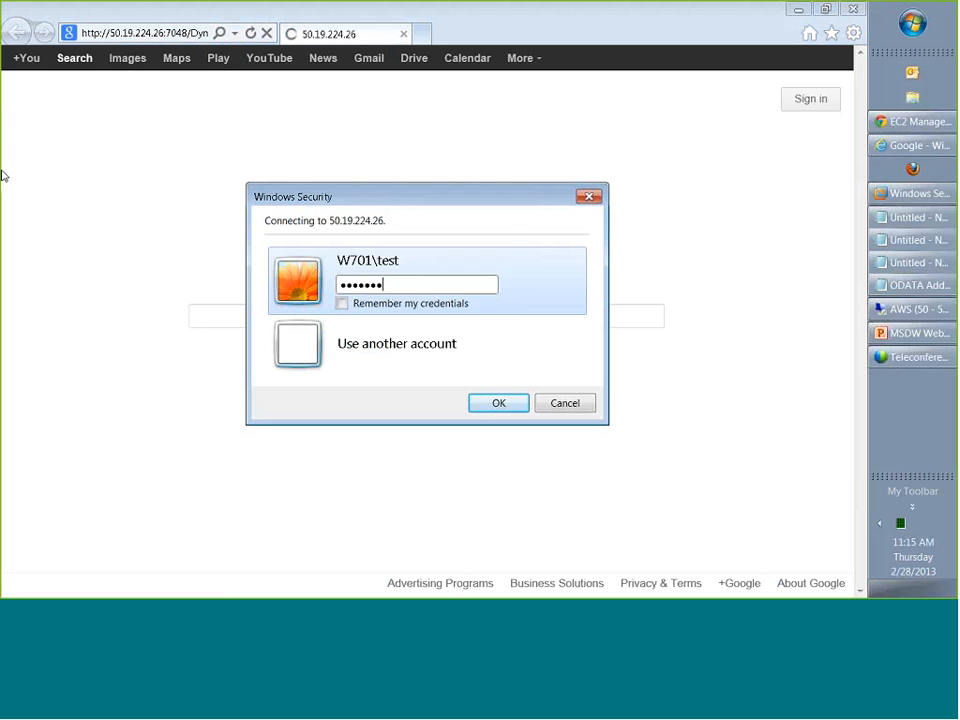
pyautogui.press('Return')
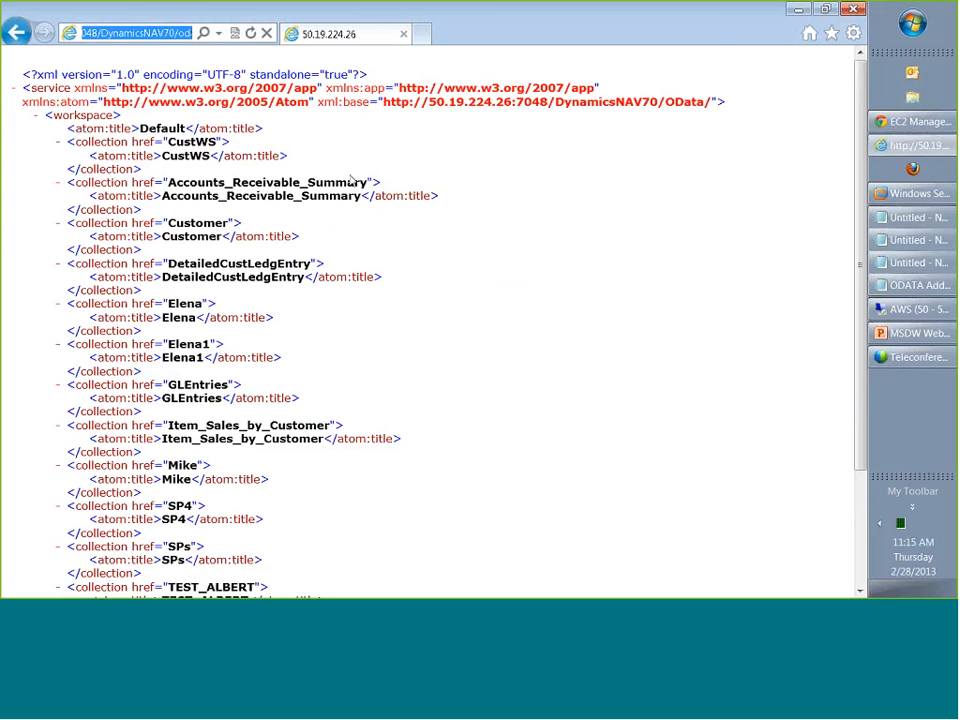
# Examine the web service collections listed in the OData service document, from CustWS through Company.
pyautogui.click(618, 326)
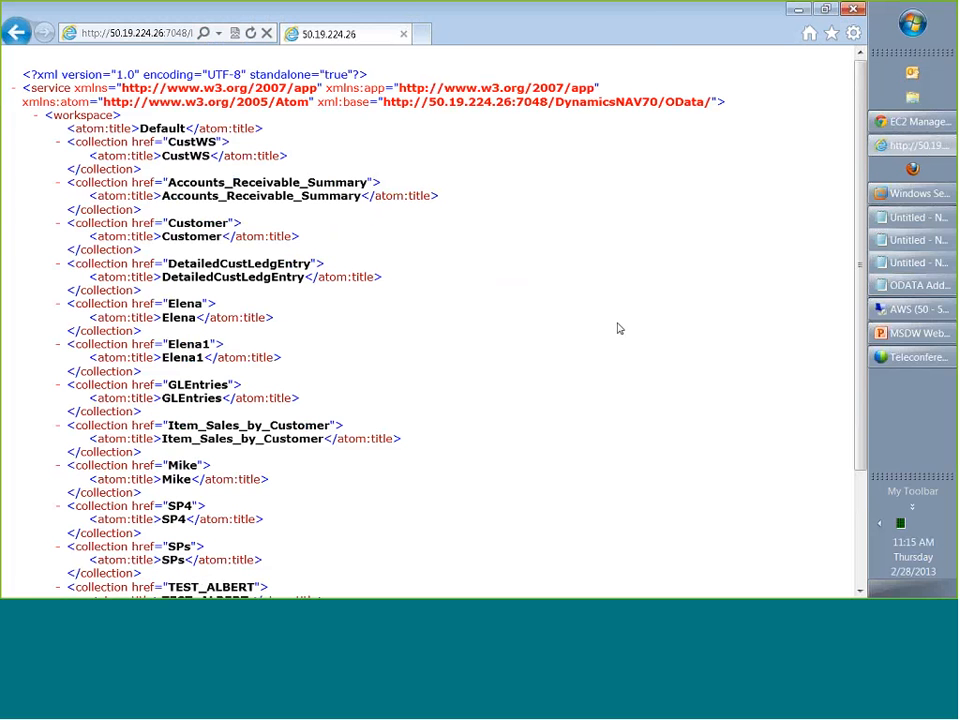
pyautogui.scroll(-3, 618, 326)
pyautogui.scroll(3, 618, 326)
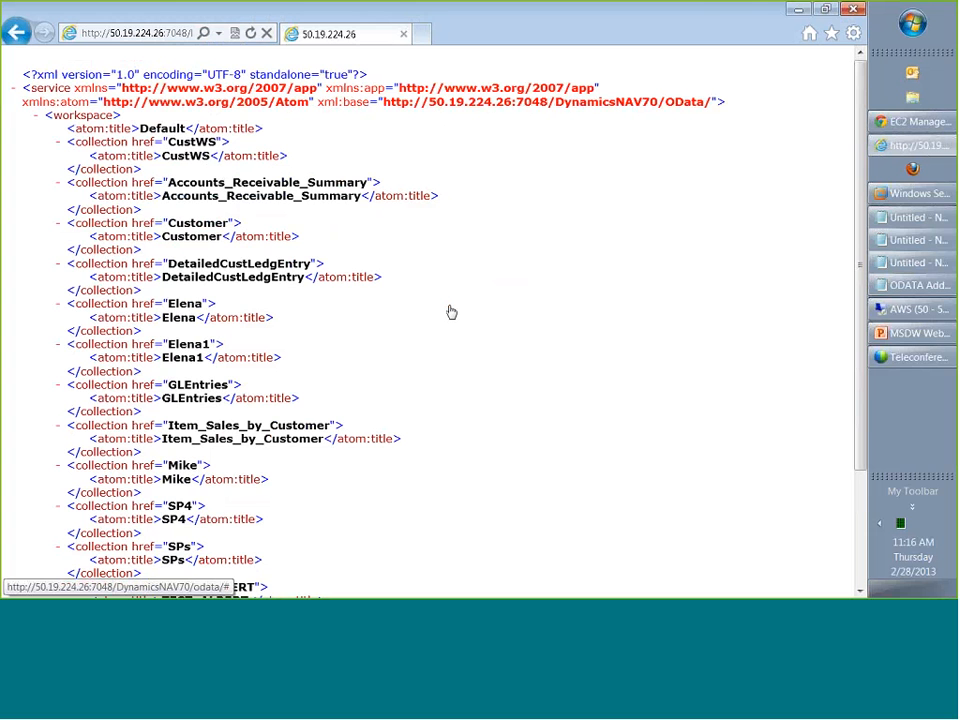
pyautogui.scroll(-1, 243, 315)
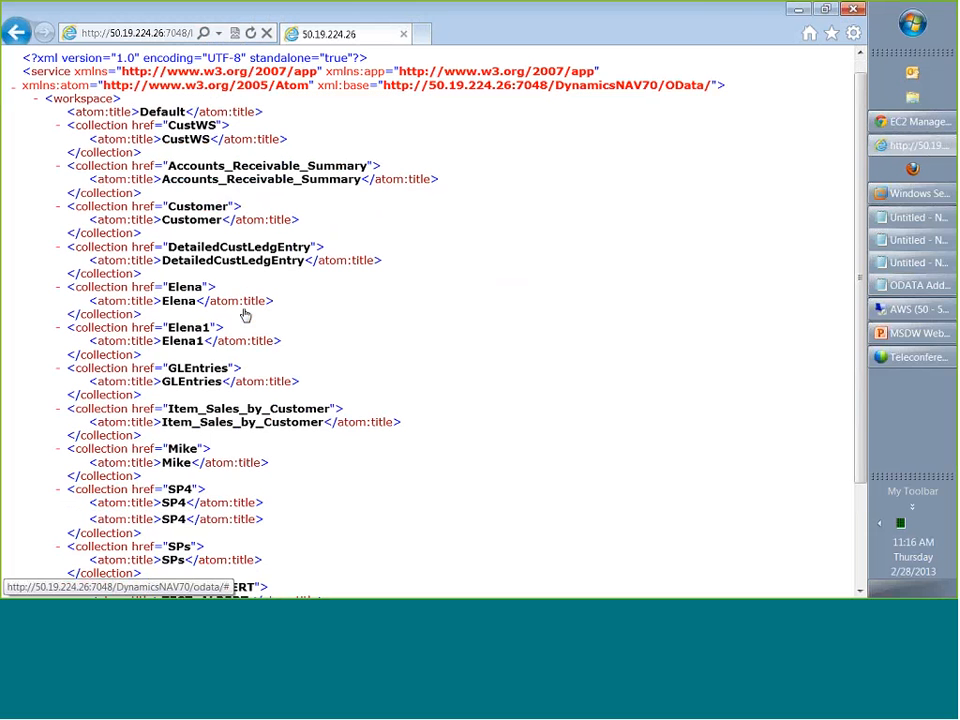
pyautogui.scroll(-3, 245, 315)
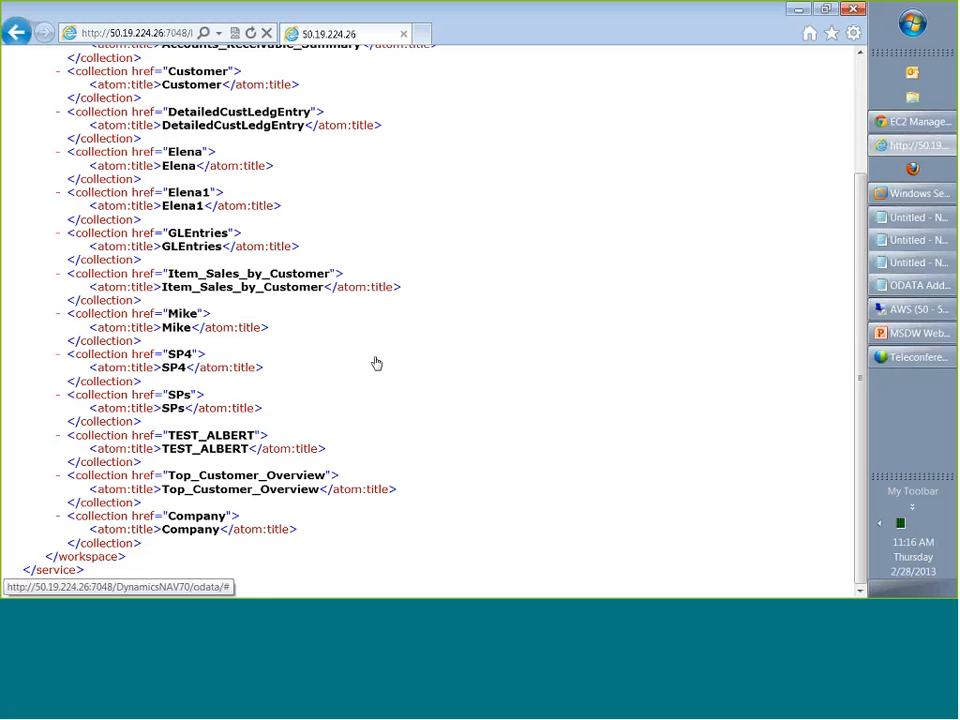
pyautogui.scroll(3, 378, 363)
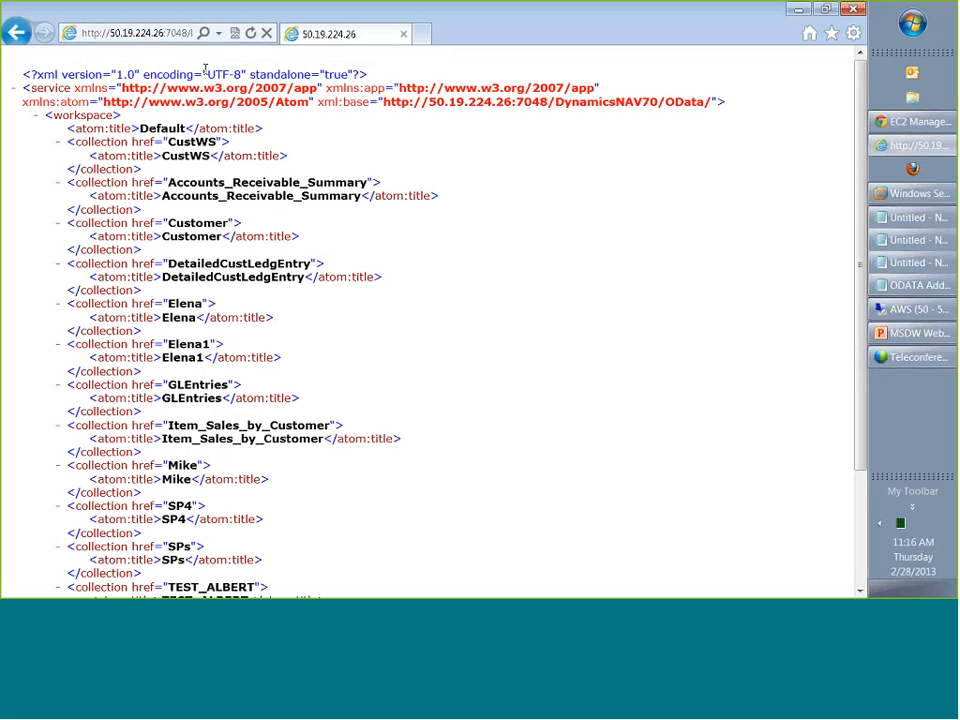
pyautogui.click(165, 33)
pyautogui.click(219, 33)
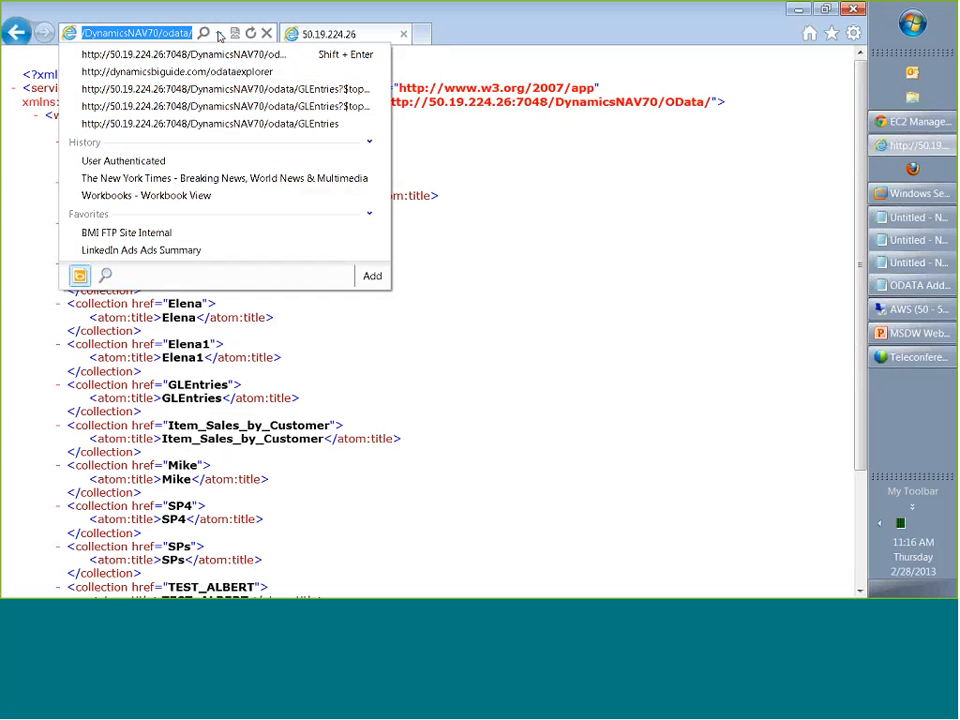
pyautogui.click(712, 347)
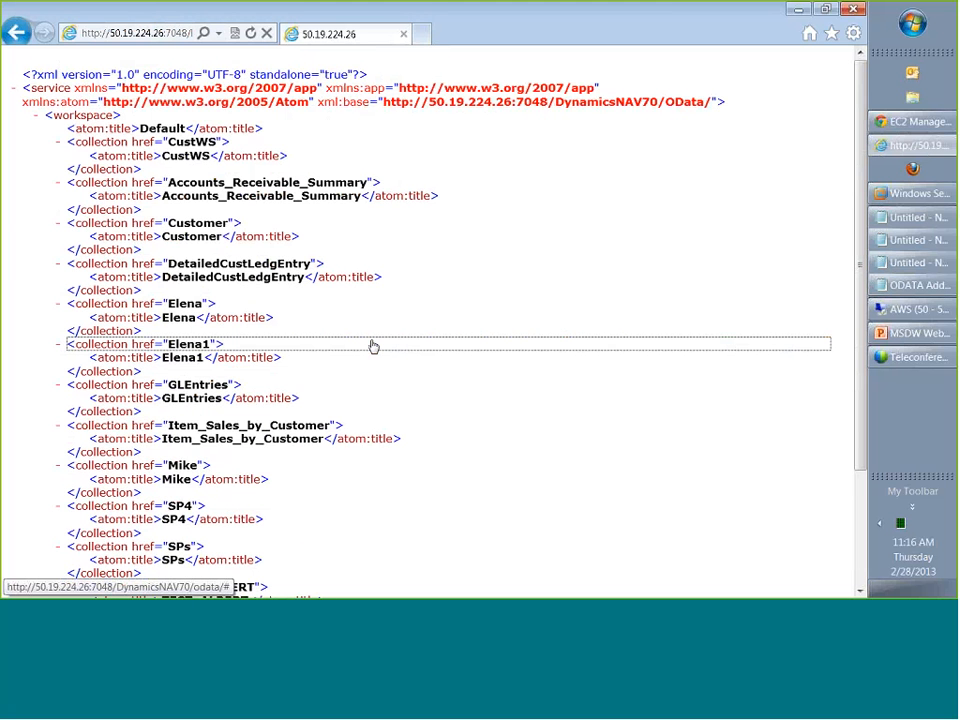
pyautogui.scroll(-1, 372, 346)
pyautogui.scroll(-3, 372, 346)
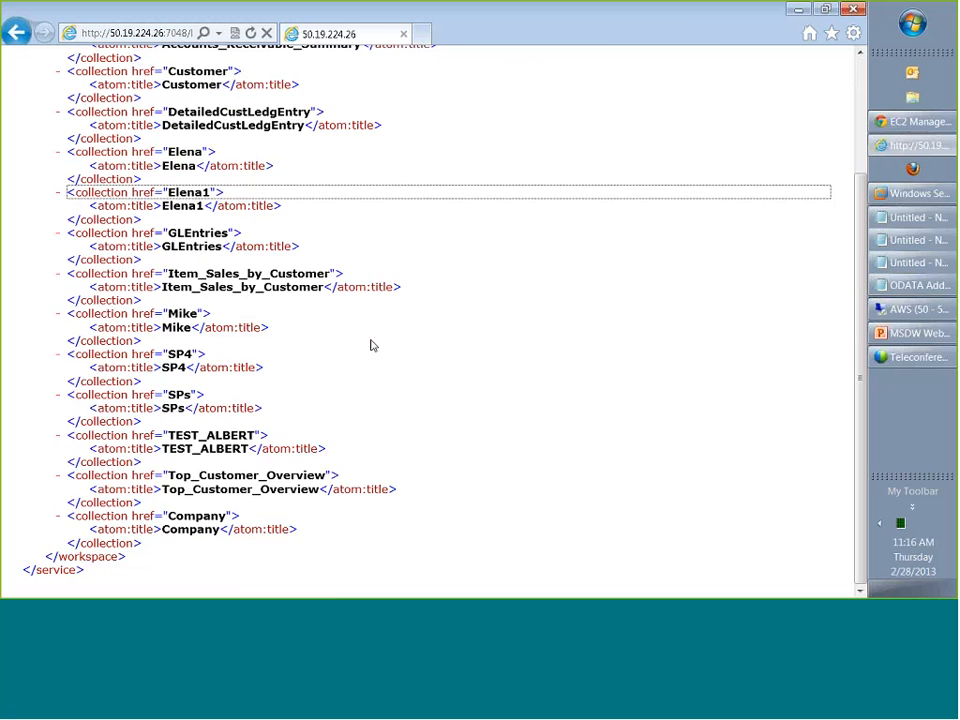
pyautogui.scroll(3, 372, 346)
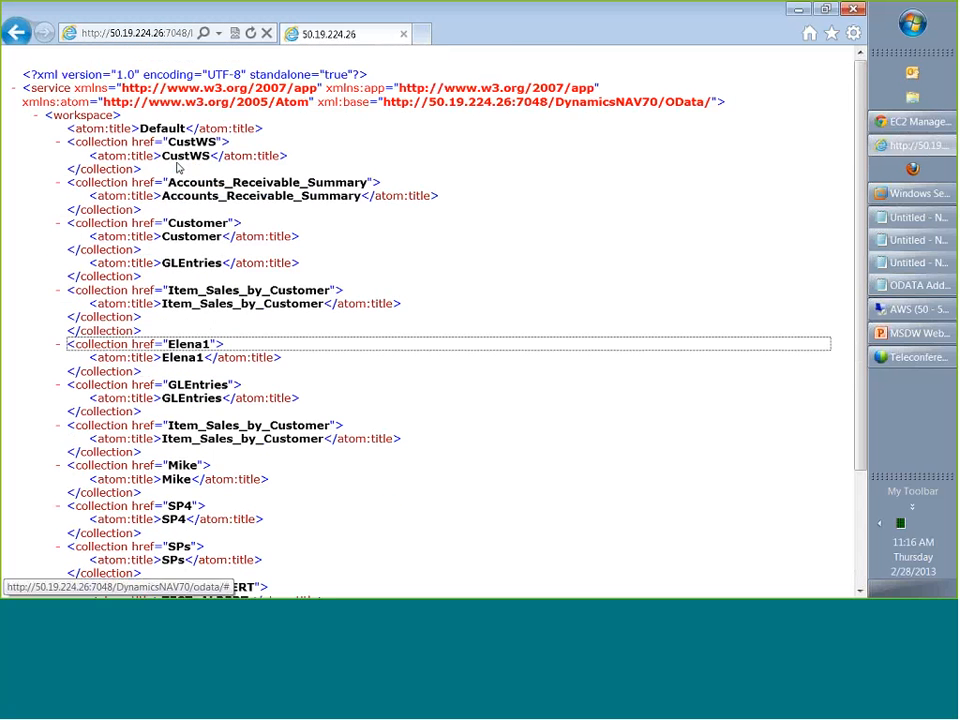
pyautogui.scroll(-2, 372, 346)
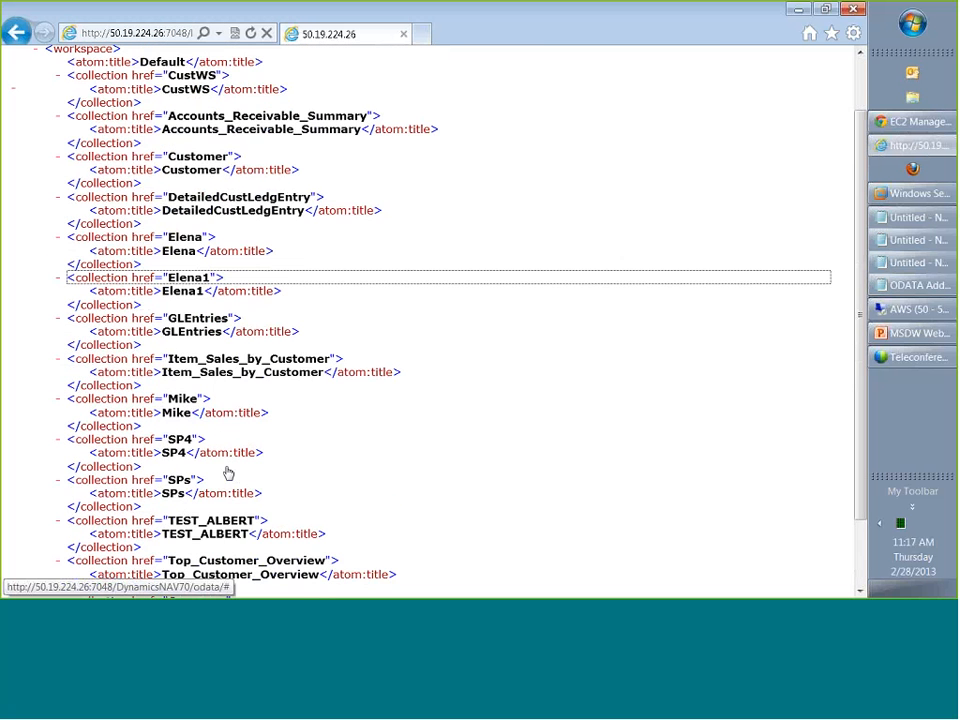
pyautogui.scroll(-2, 228, 473)
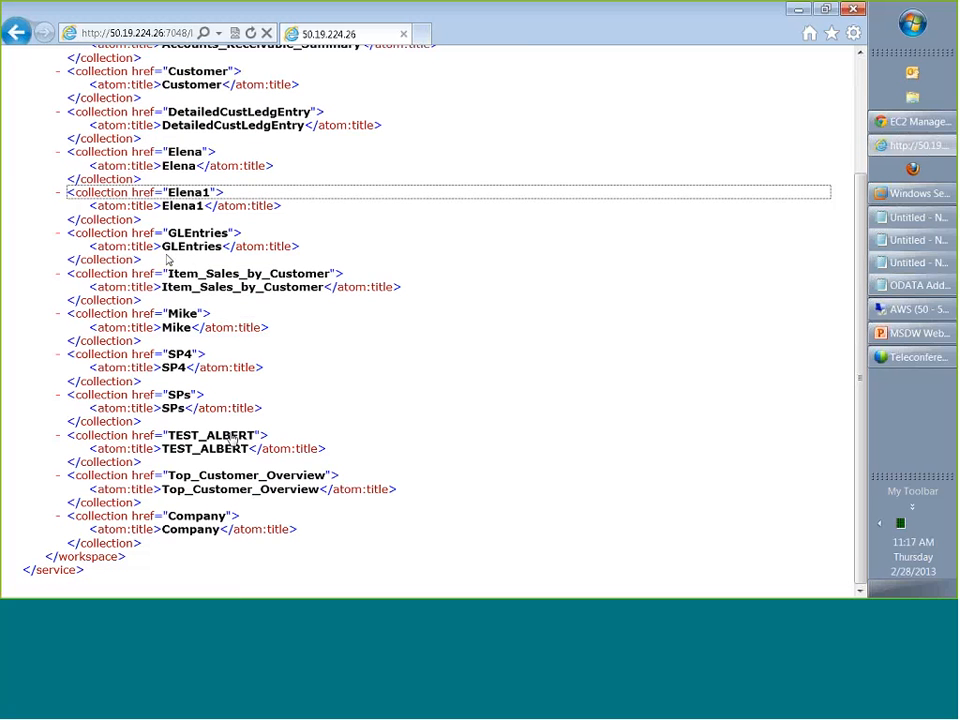
pyautogui.click(600, 440)
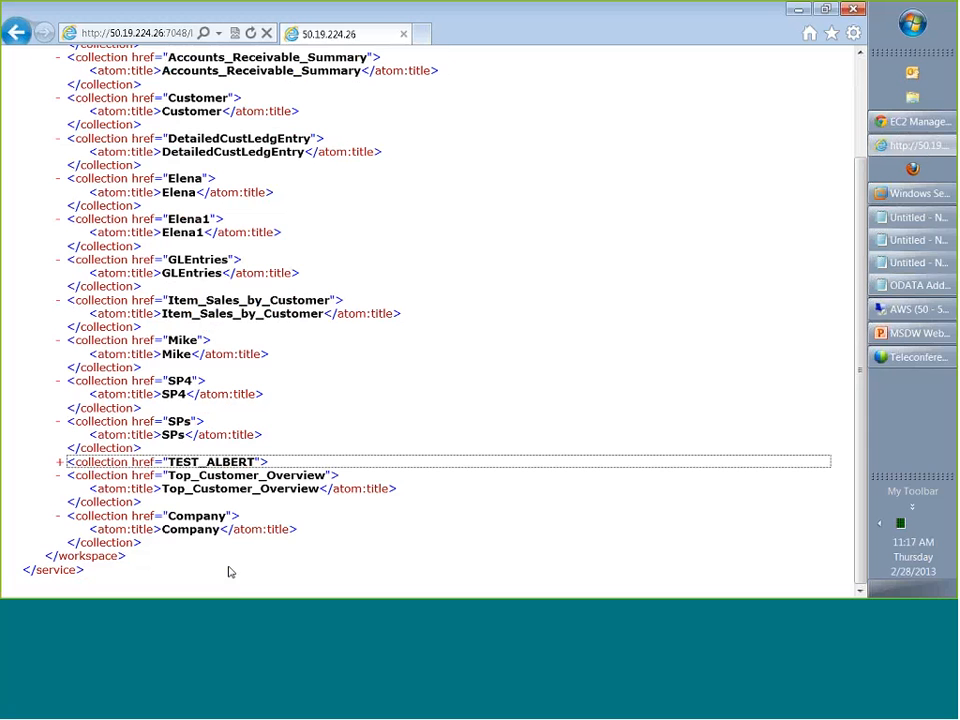
pyautogui.click(317, 463)
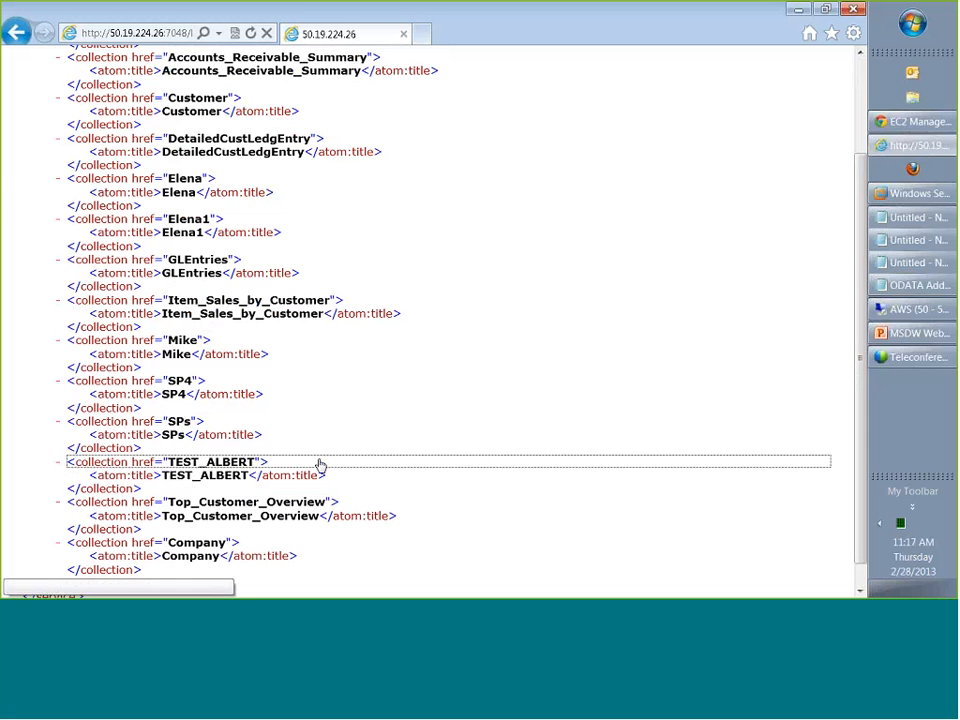
# Load the service's $metadata document and look through the properties of the CustWS, Accounts_Receivable_Summary and Customer entity types.
pyautogui.click(219, 34)
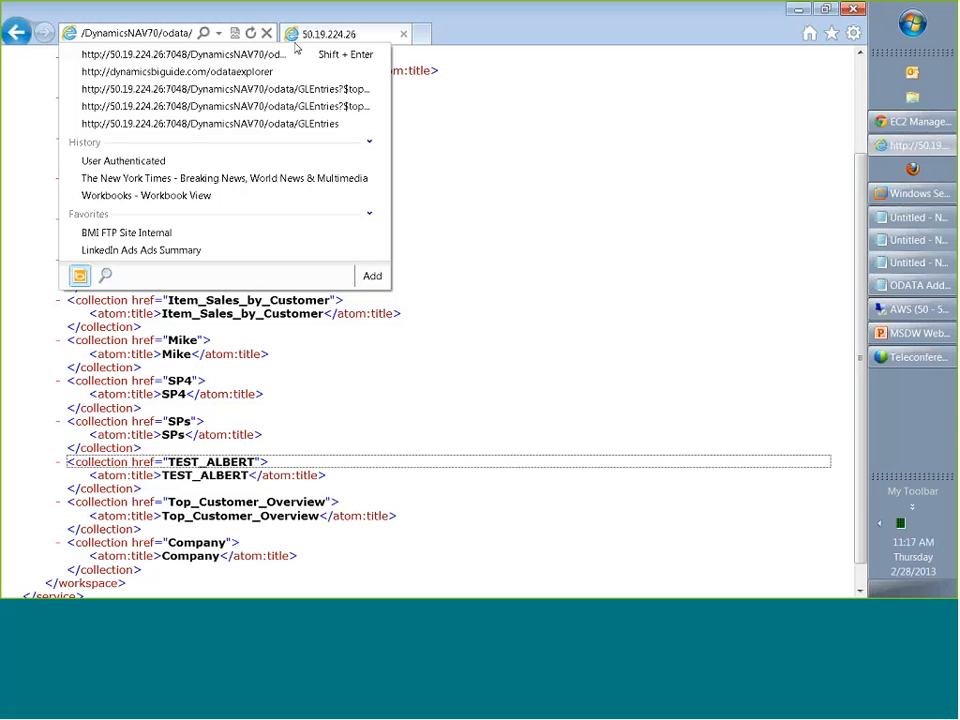
pyautogui.write('$')
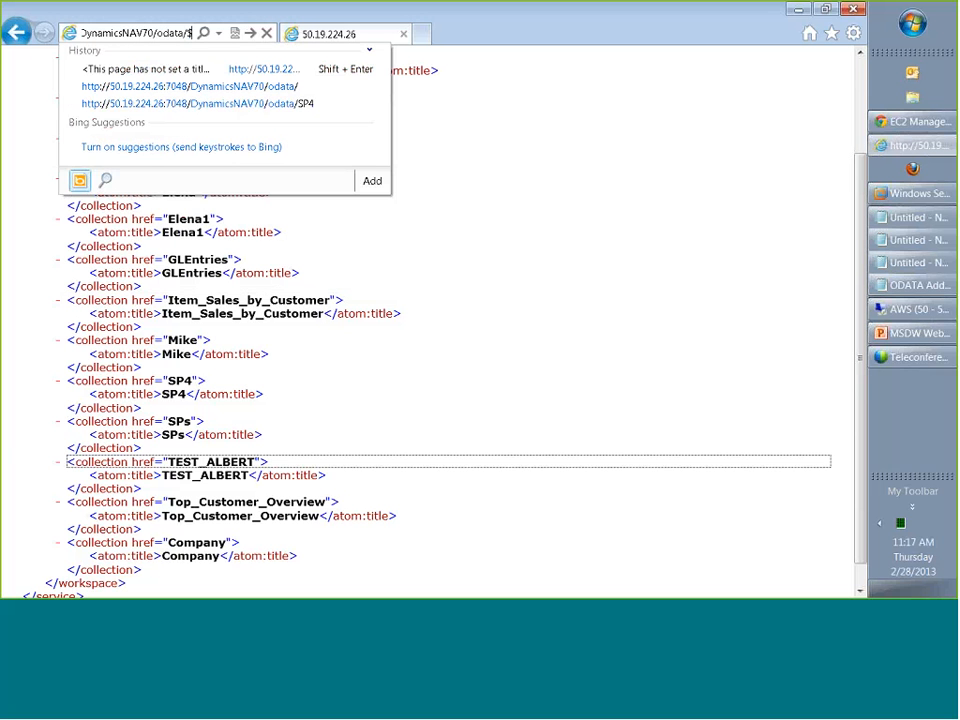
pyautogui.write('me')
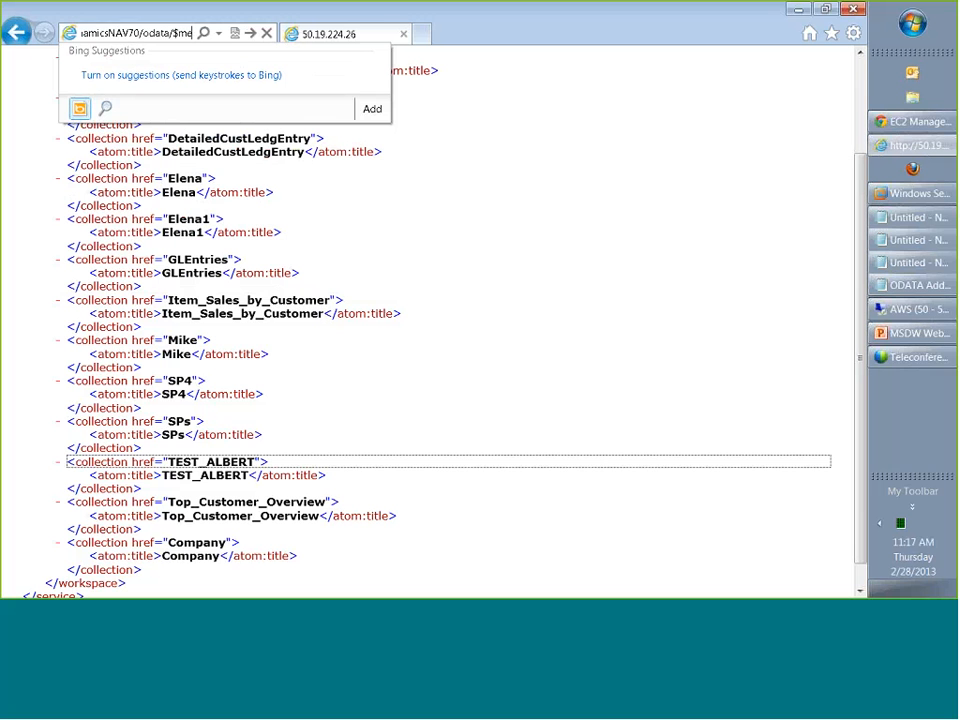
pyautogui.write('tad')
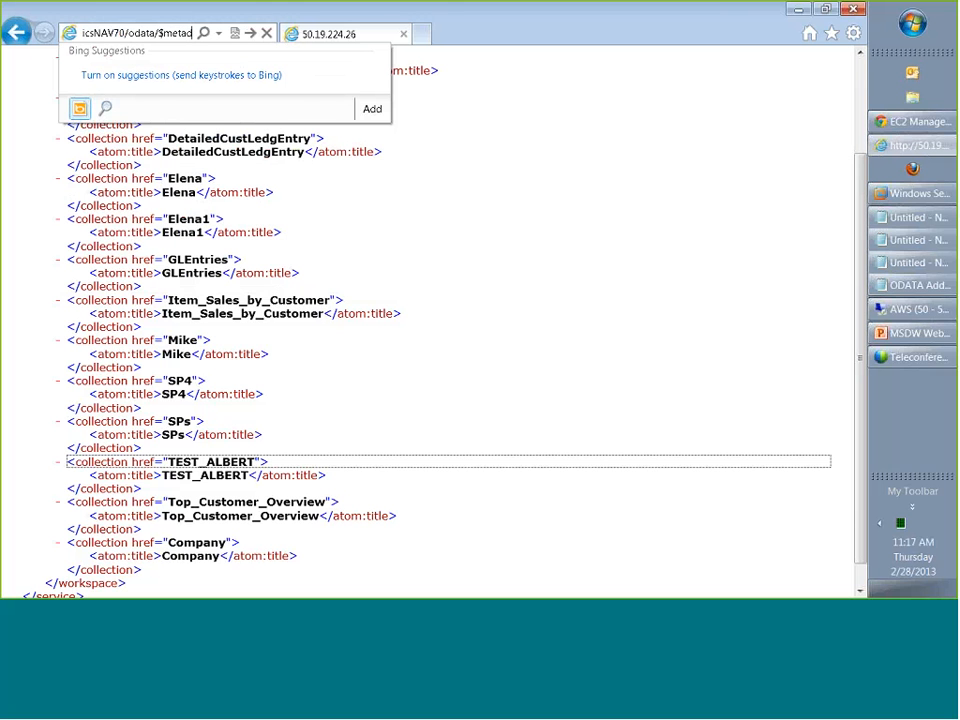
pyautogui.write('ata')
pyautogui.press('Return')
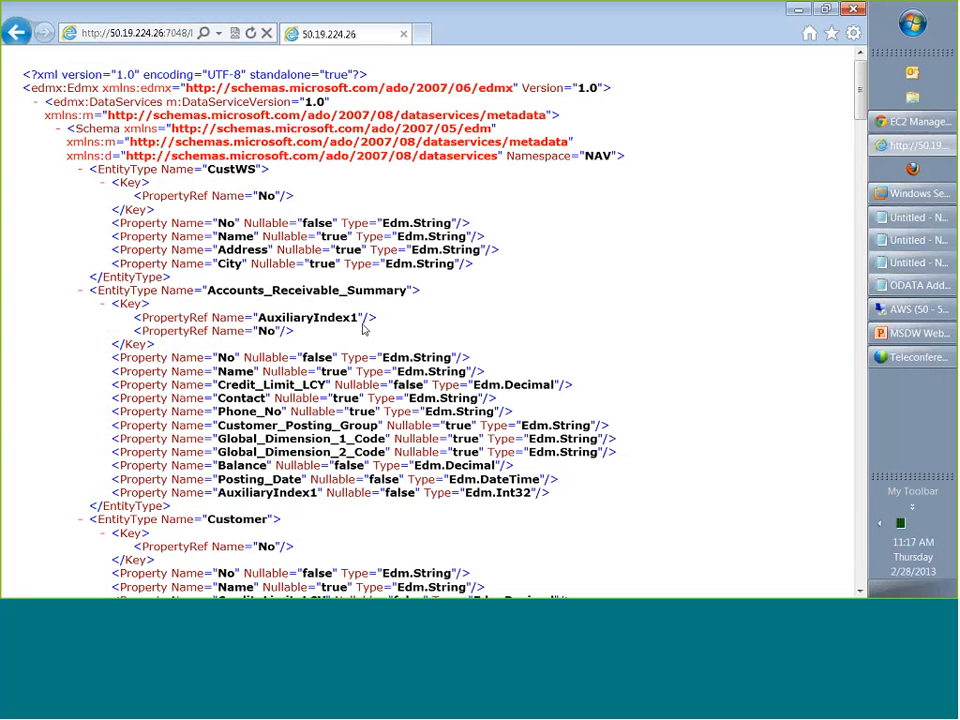
pyautogui.scroll(-2, 201, 268)
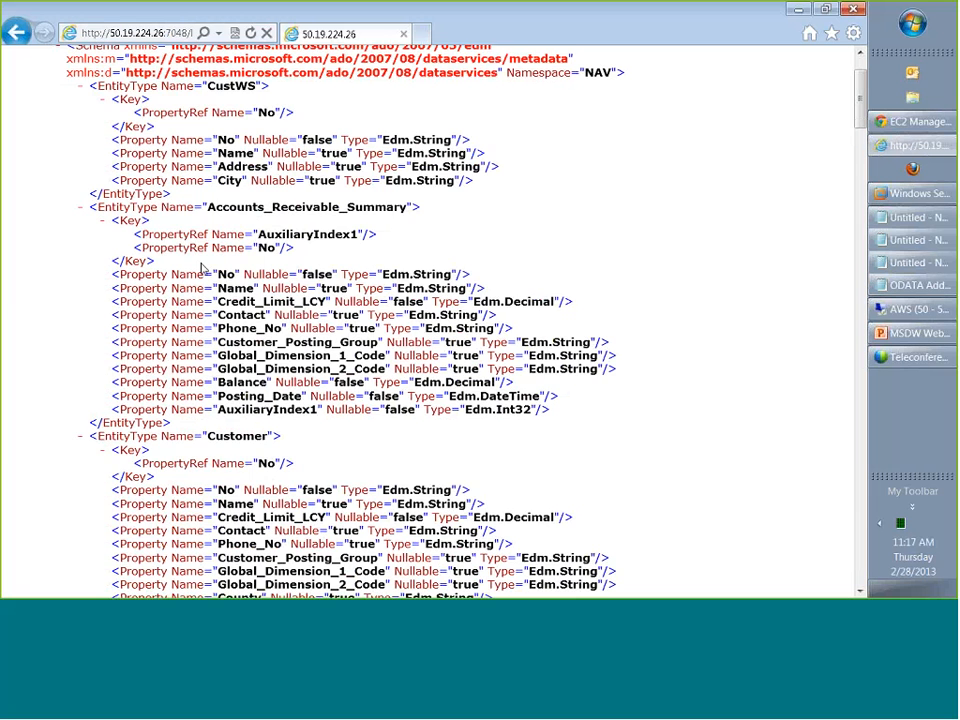
pyautogui.scroll(-4, 521, 319)
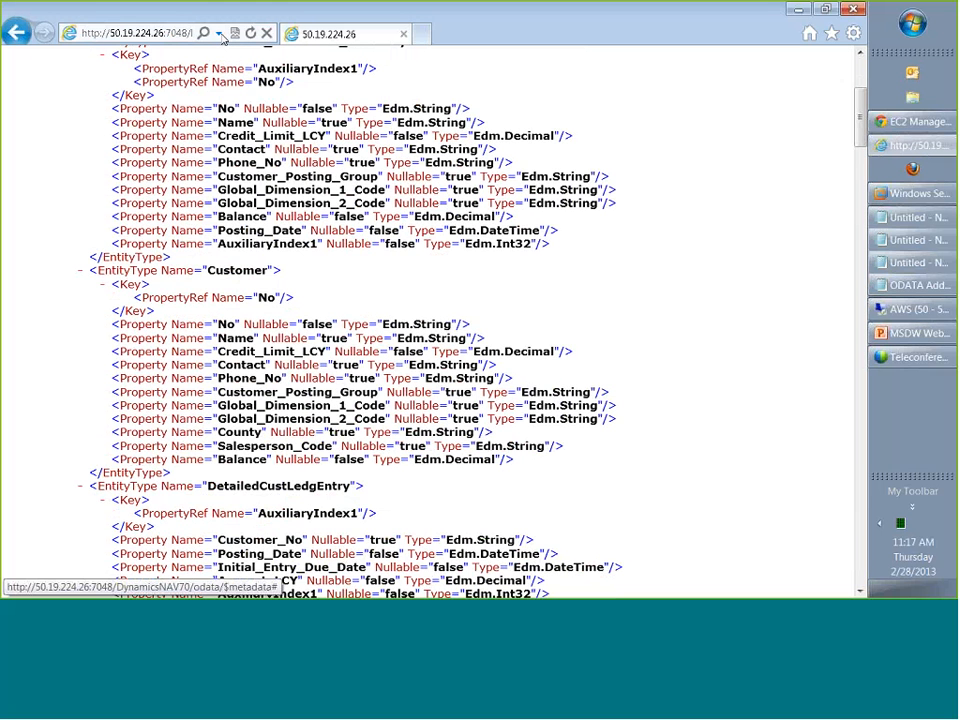
# Load the GLEntries feed of the OData service in place of $metadata and look over its first entries.
pyautogui.click(221, 35)
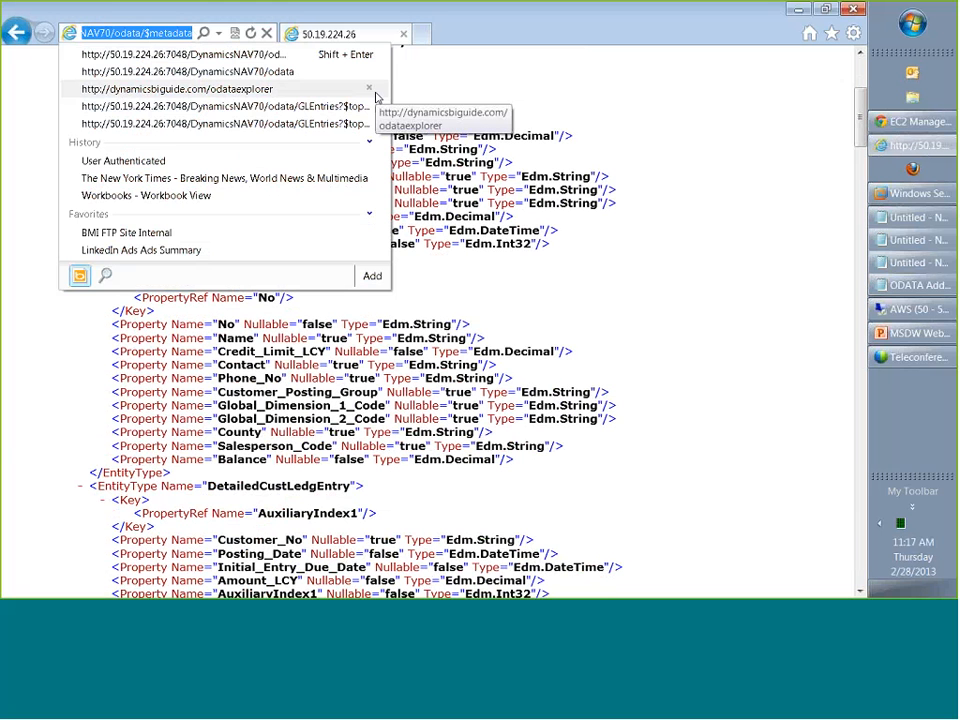
pyautogui.press('End')
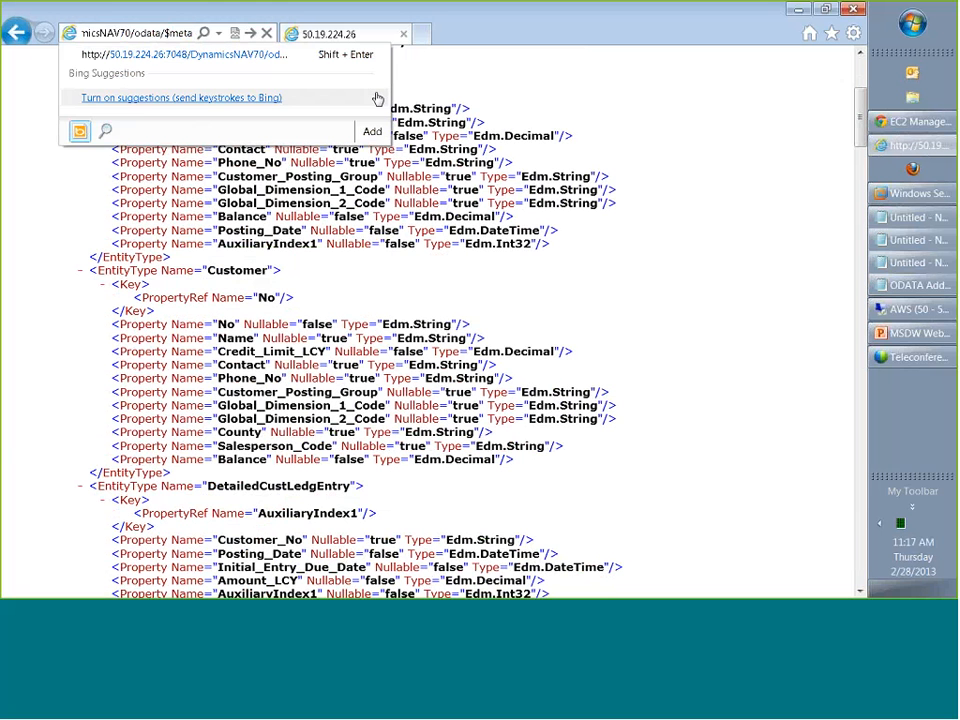
pyautogui.press('BackSpace')
pyautogui.press('BackSpace')
pyautogui.press('BackSpace')
pyautogui.press('BackSpace')
pyautogui.press('BackSpace')
pyautogui.press('BackSpace')
pyautogui.press('BackSpace')
pyautogui.press('BackSpace')
pyautogui.press('BackSpace')
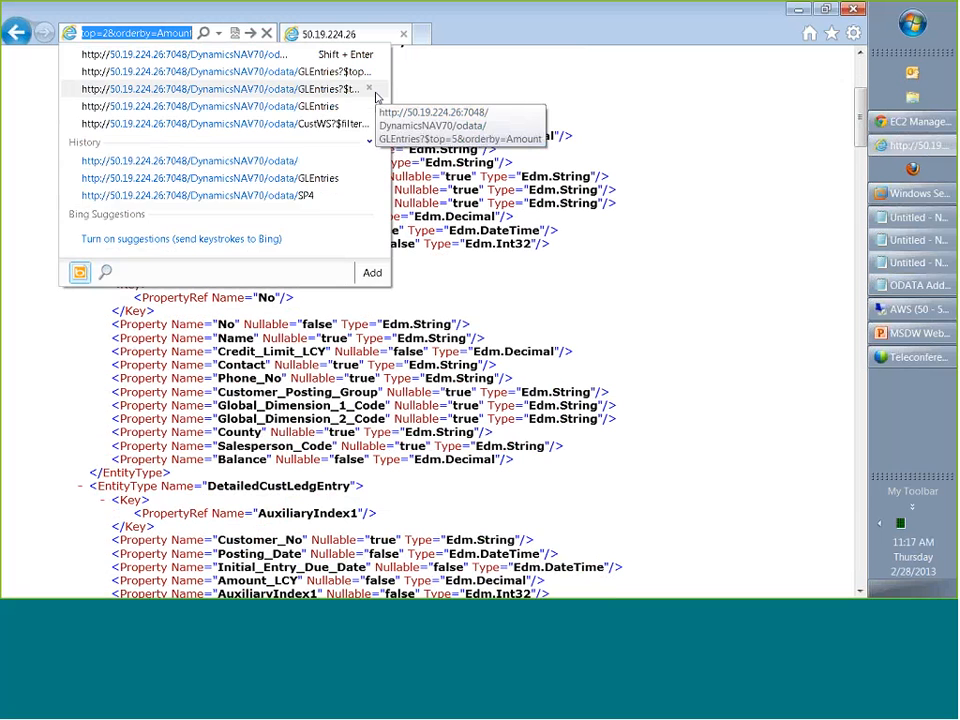
pyautogui.click(372, 91)
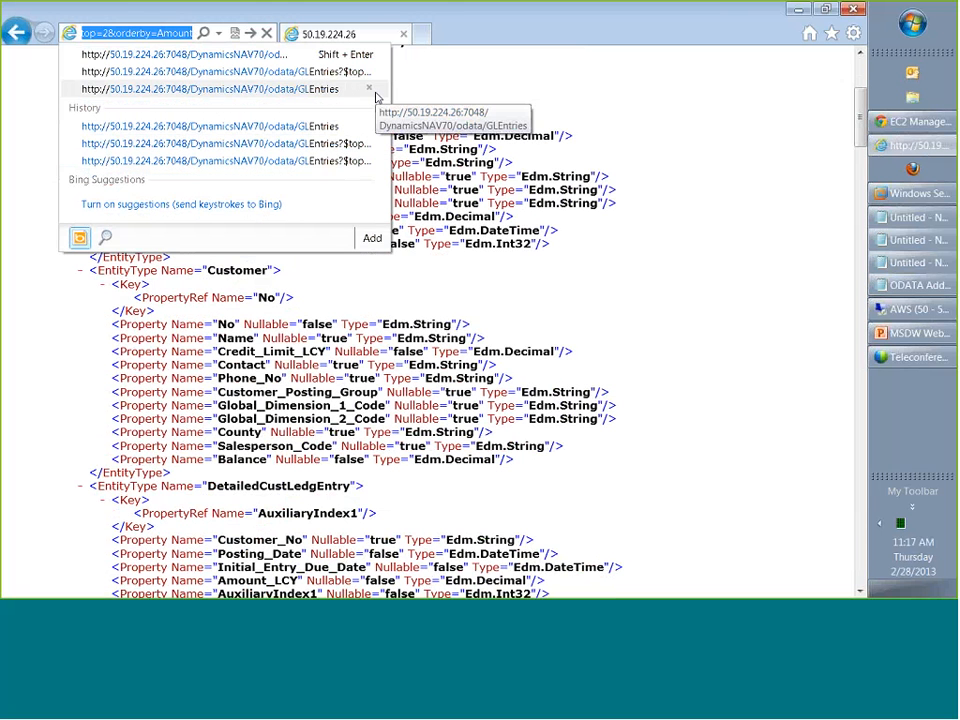
pyautogui.write('G')
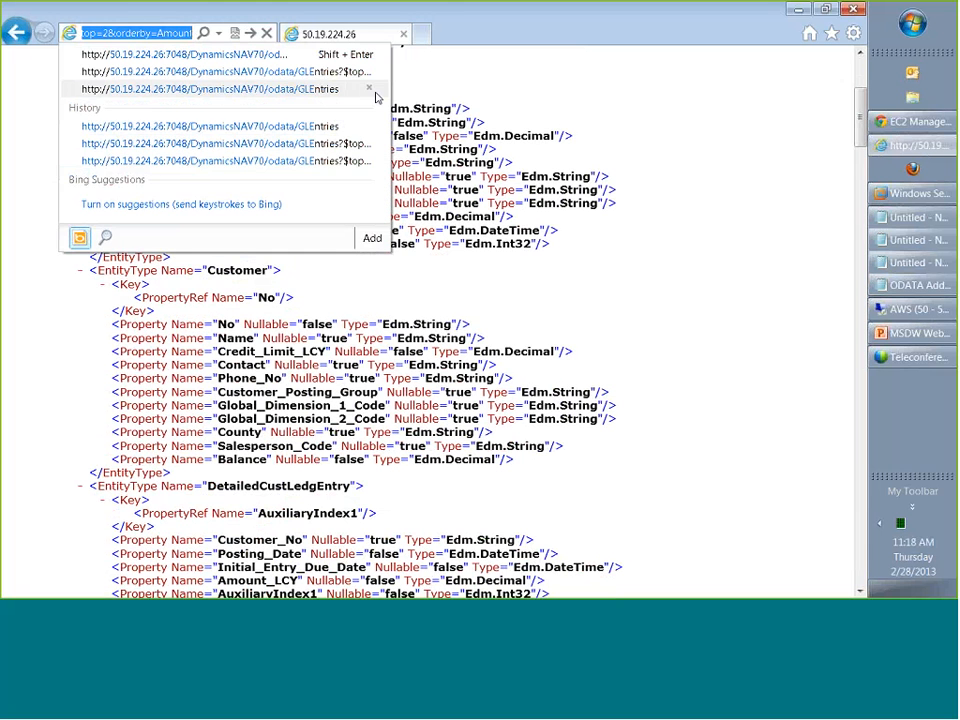
pyautogui.write('LE')
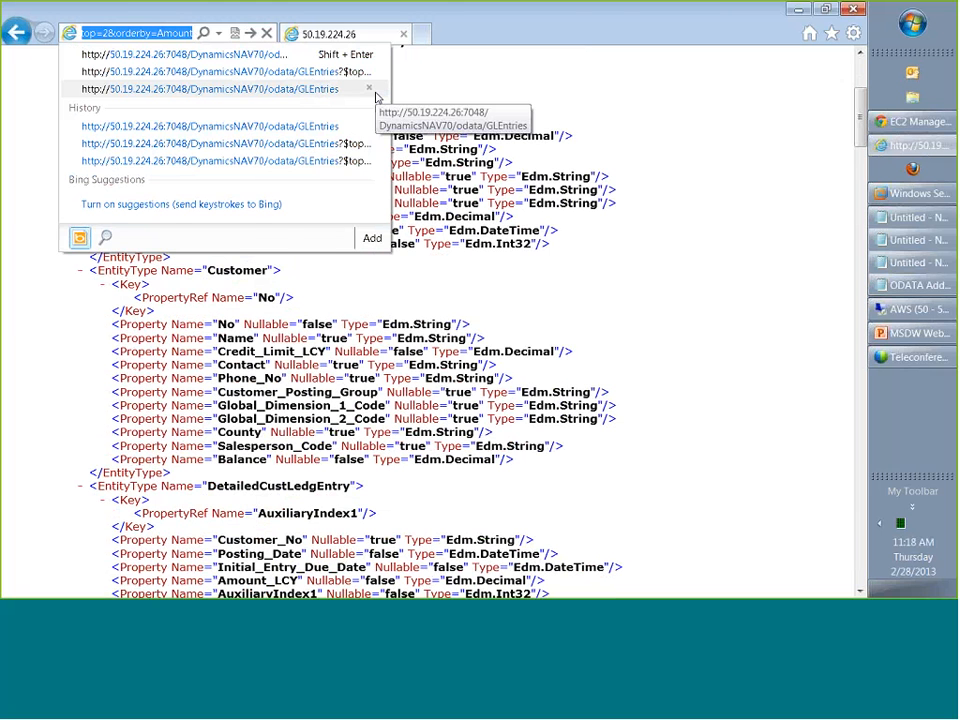
pyautogui.click(319, 95)
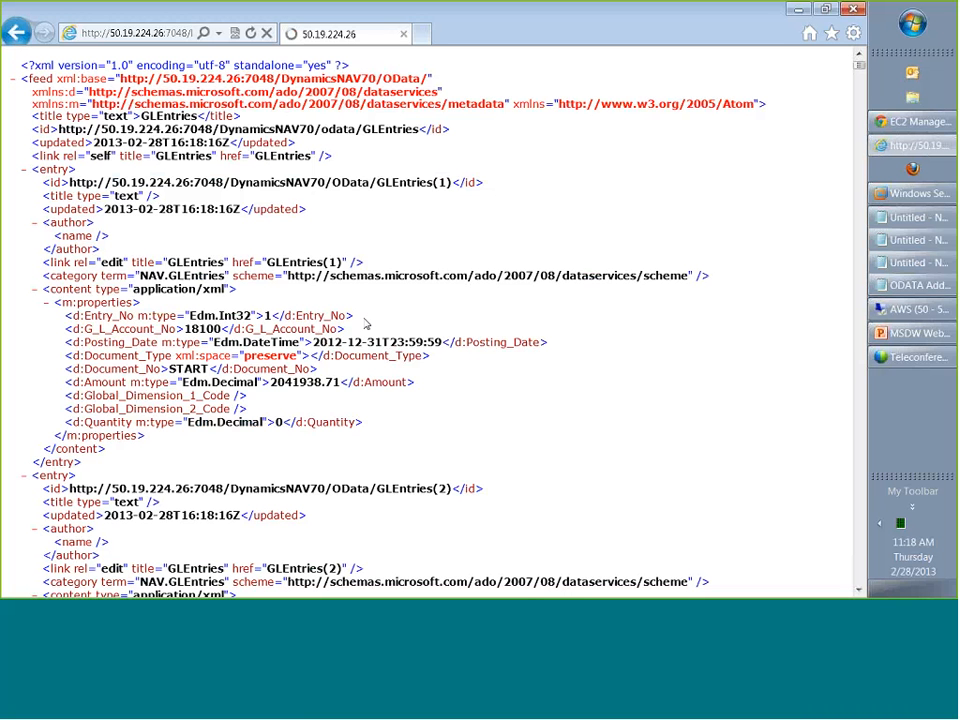
pyautogui.scroll(-1, 366, 324)
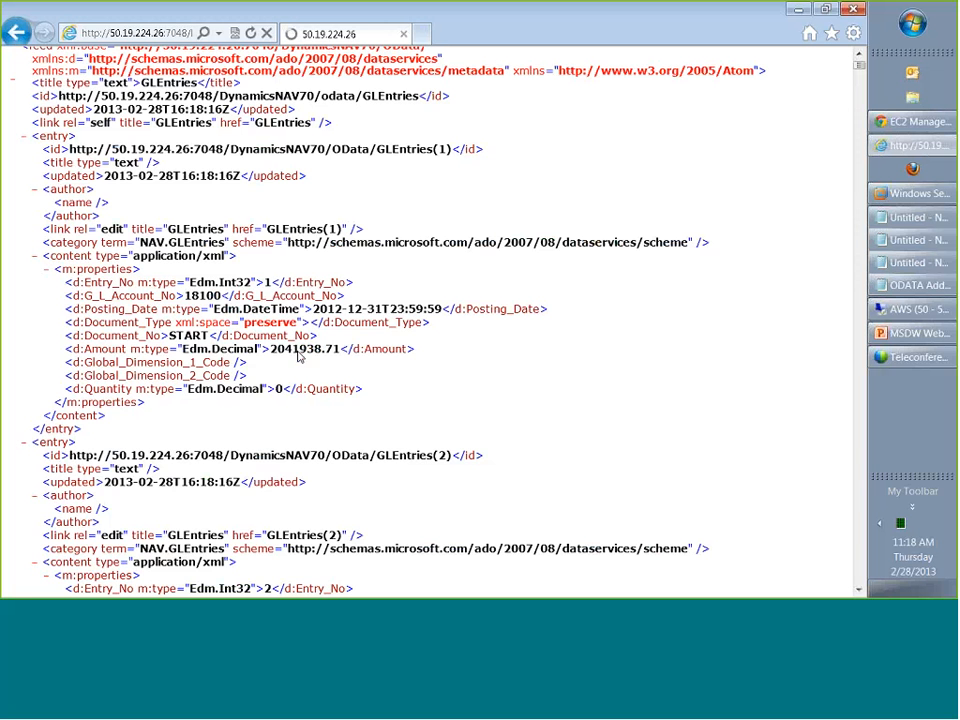
pyautogui.scroll(-1, 300, 357)
pyautogui.scroll(2, 299, 356)
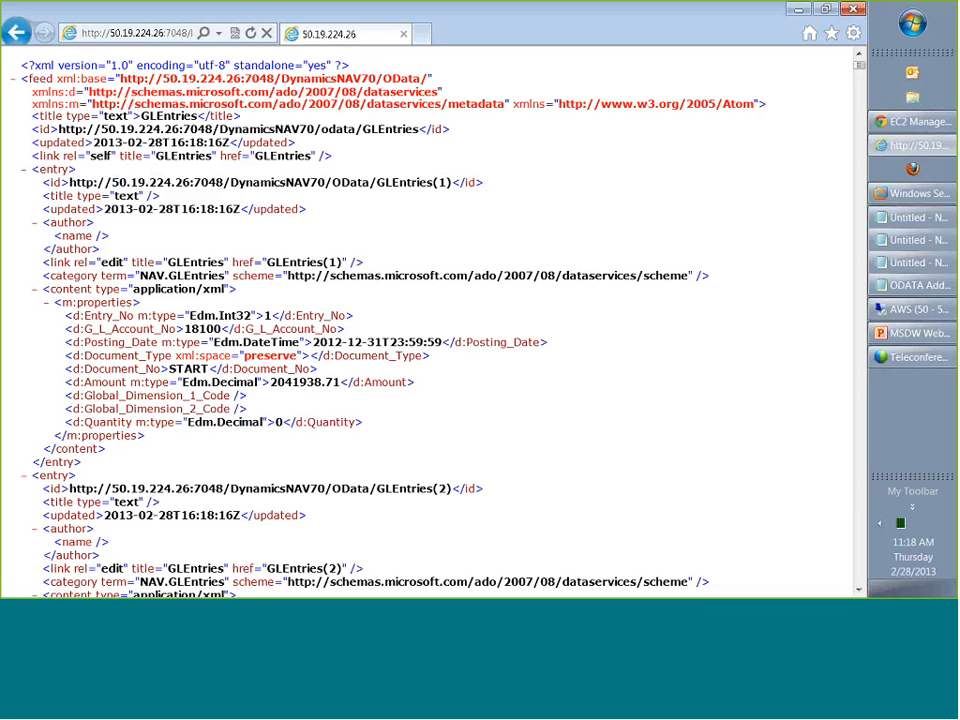
# Load the GLEntries feed restricted with the query options $top=2&orderby=Amount, reusing the previously visited address.
pyautogui.click(130, 33)
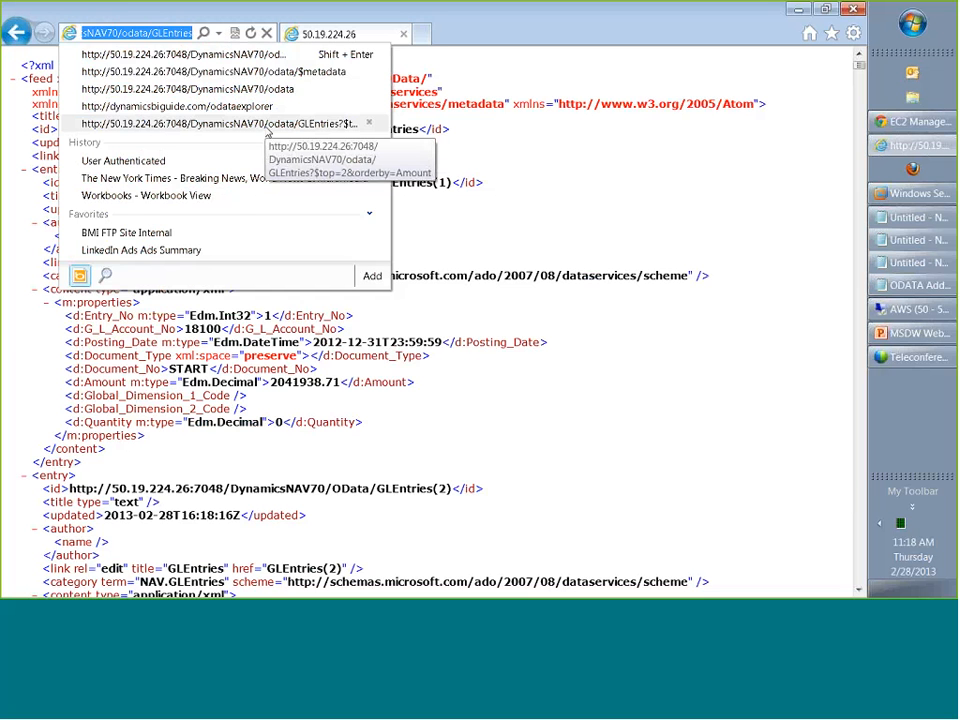
pyautogui.click(268, 124)
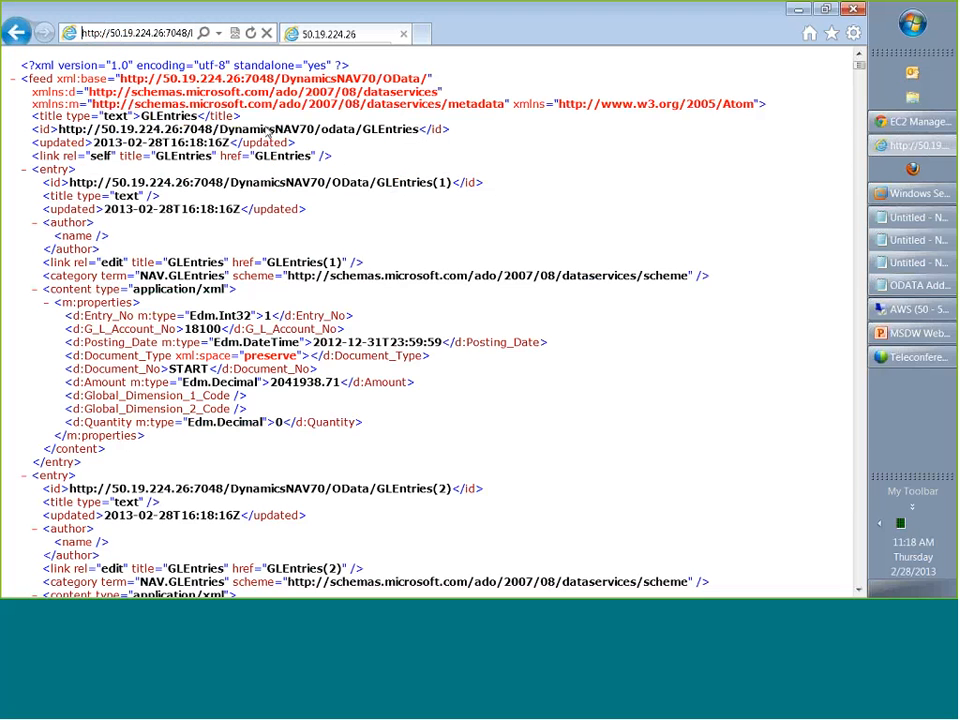
pyautogui.press('Return')
# Examine the query string at the end of the feed's address, from GLEntries?$top=2 through orderby=Amount.
pyautogui.click(147, 33)
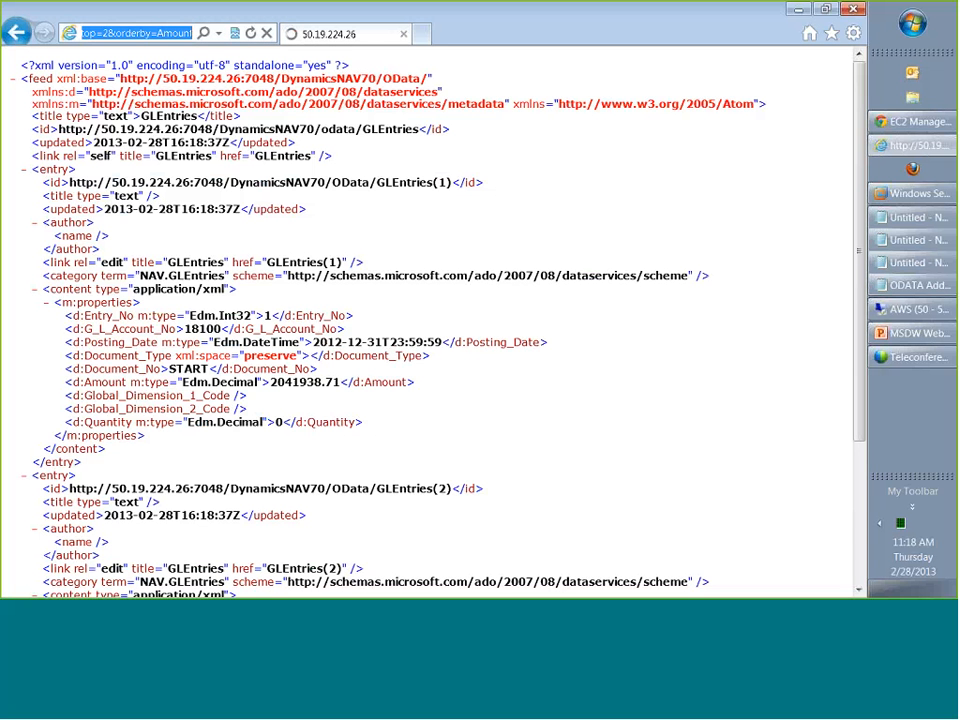
pyautogui.click(147, 33)
pyautogui.press('Left')
pyautogui.press('Left')
pyautogui.press('Left')
pyautogui.press('Left')
pyautogui.press('Left')
pyautogui.press('Left')
pyautogui.press('Left')
pyautogui.press('Left')
pyautogui.press('Left')
pyautogui.press('Left')
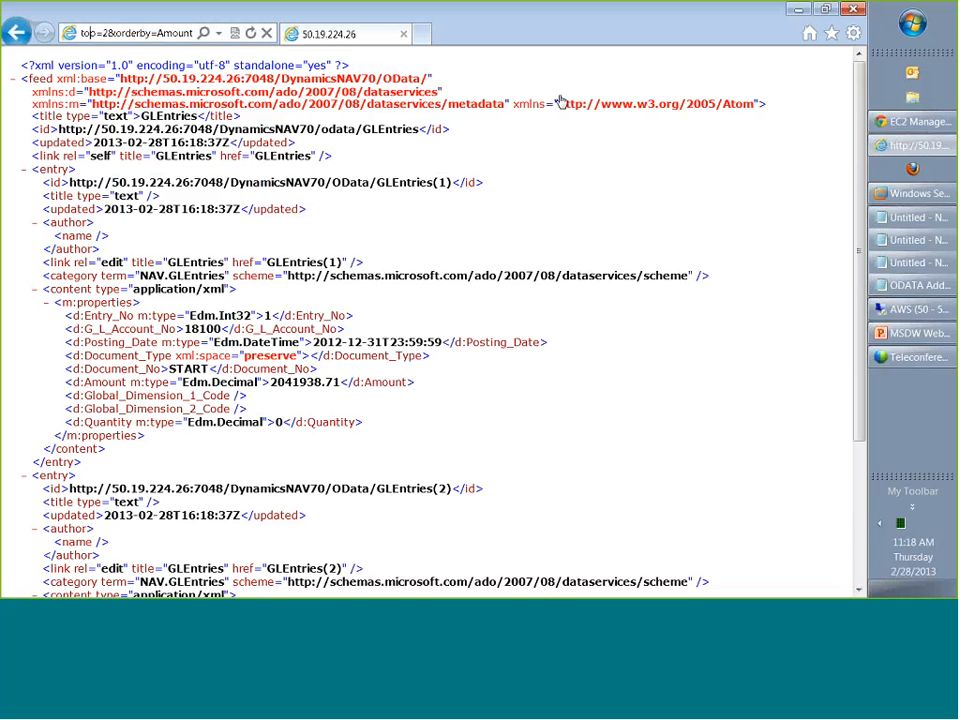
pyautogui.press('Left')
pyautogui.press('Left')
pyautogui.press('Right')
pyautogui.press('Right')
pyautogui.press('Right')
pyautogui.press('Right')
pyautogui.press('Right')
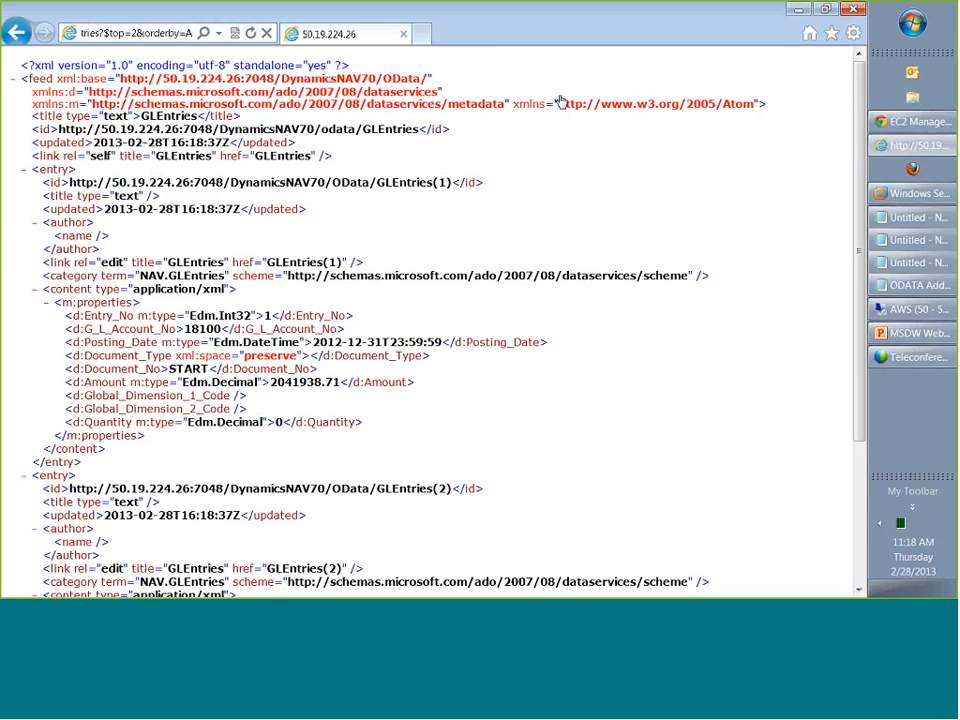
pyautogui.press('Right')
pyautogui.press('Right')
pyautogui.press('Right')
pyautogui.press('Right')
pyautogui.press('Right')
pyautogui.press('End')
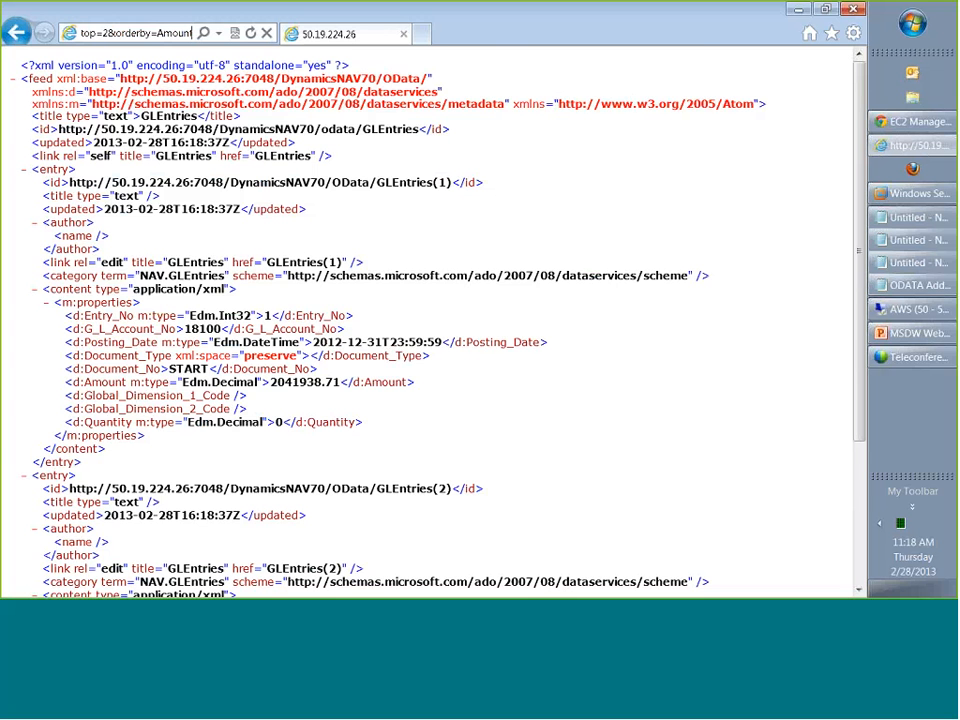
# Look through the properties of the returned G/L entries to the end of the feed and return to its start.
pyautogui.click(596, 360)
pyautogui.scroll(-1, 596, 360)
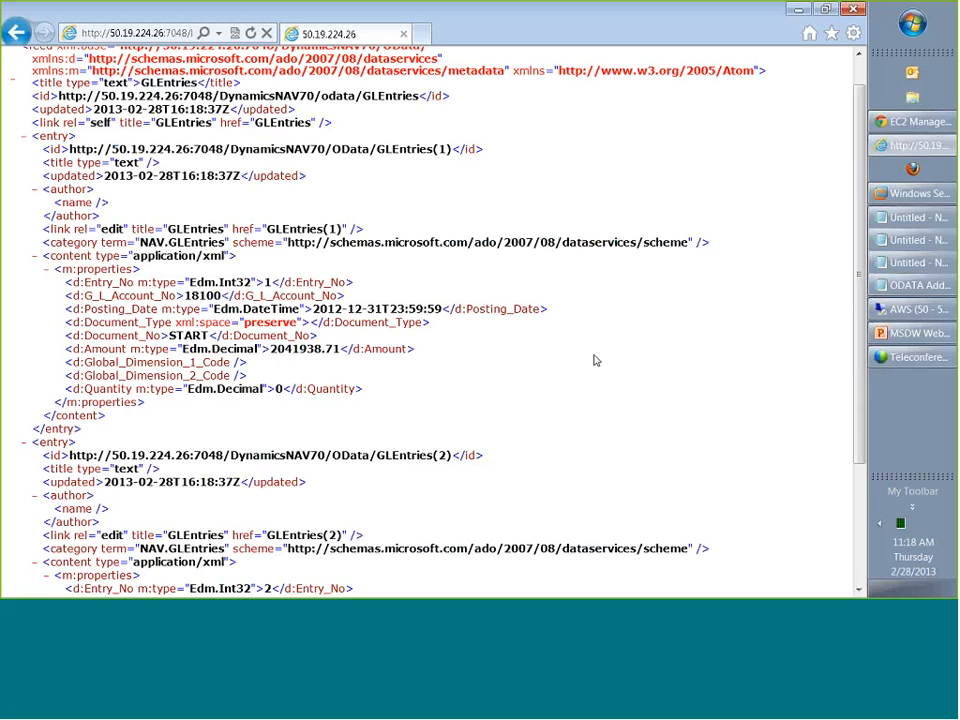
pyautogui.scroll(-4, 594, 360)
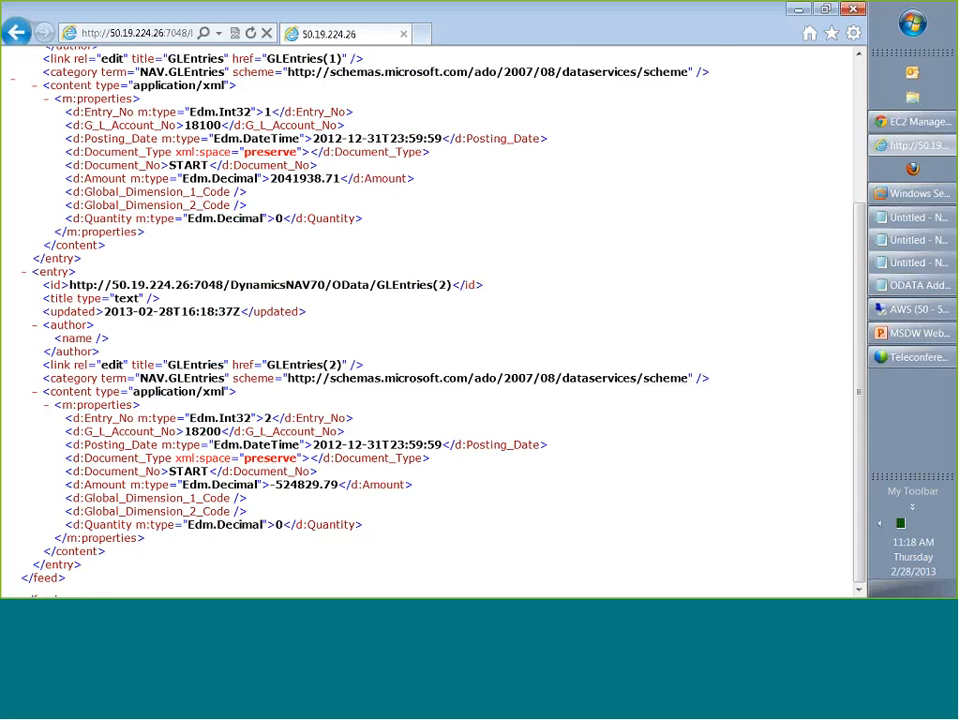
pyautogui.scroll(5, 240, 316)
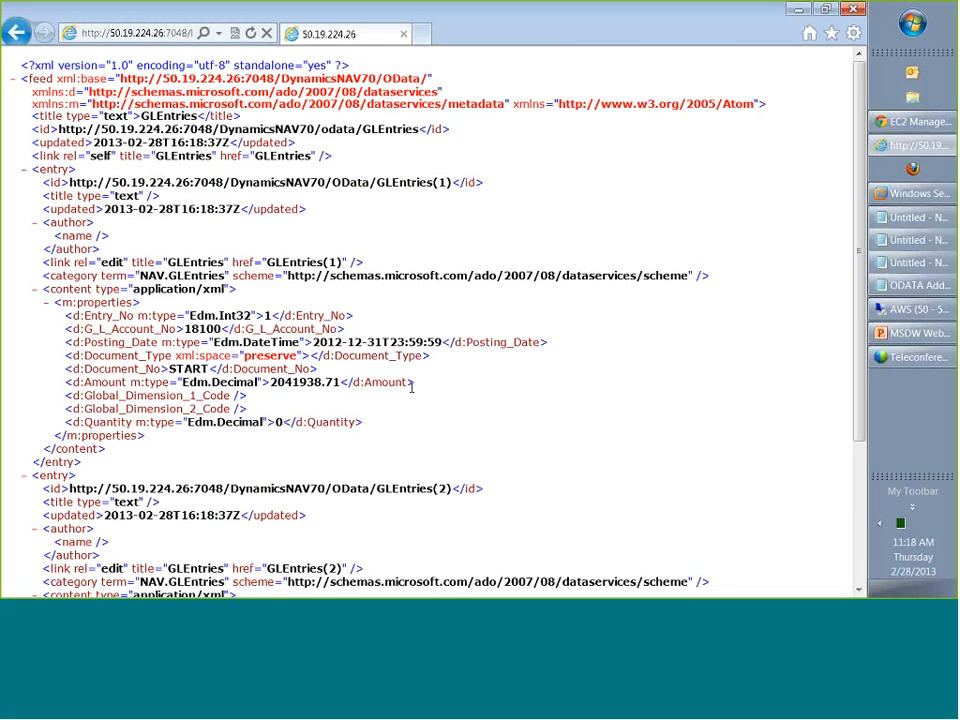
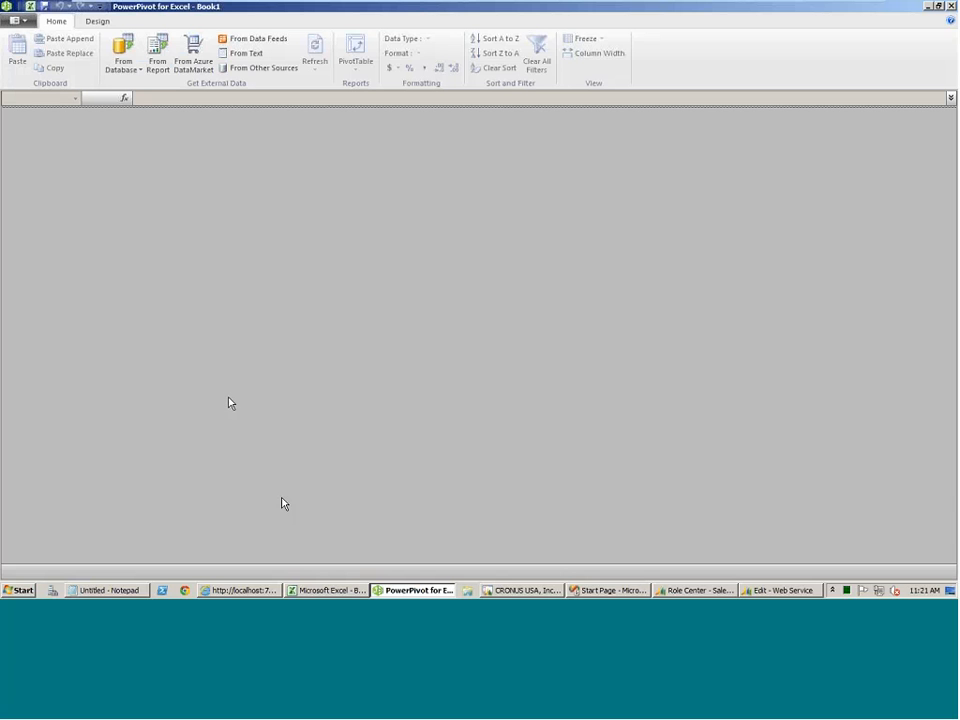
pyautogui.click(221, 591)
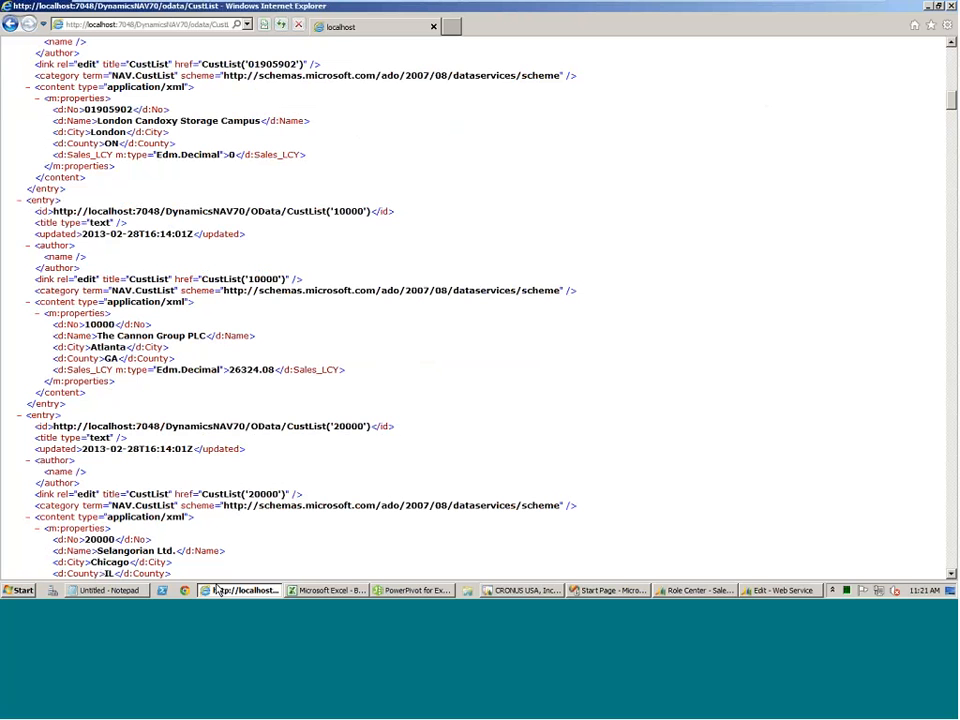
pyautogui.click(205, 22)
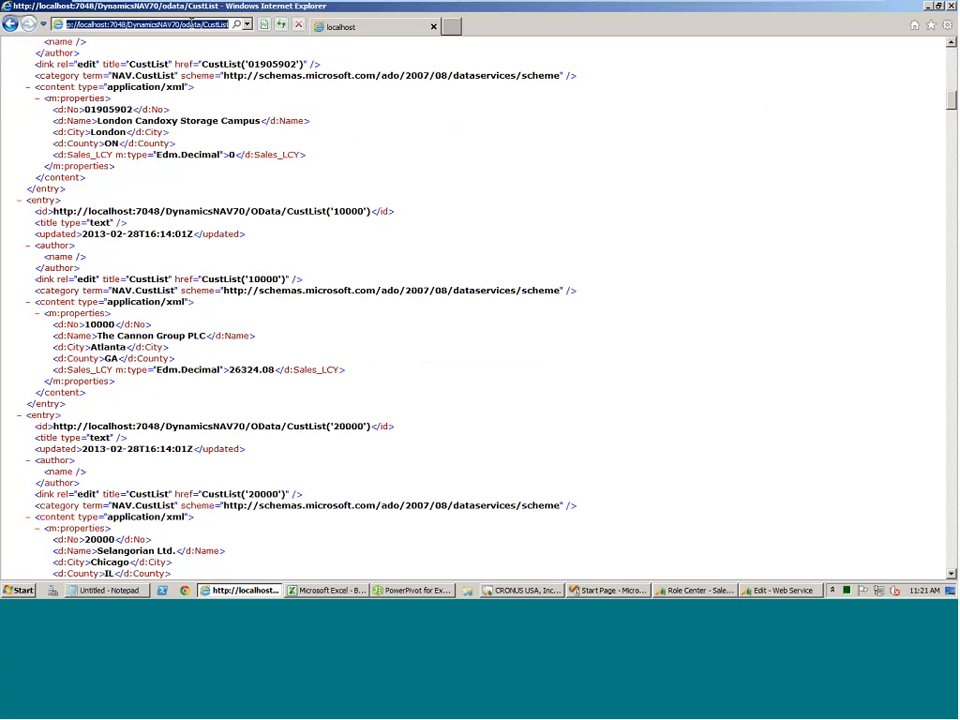
pyautogui.moveTo(203, 23); pyautogui.dragTo(43, 24)
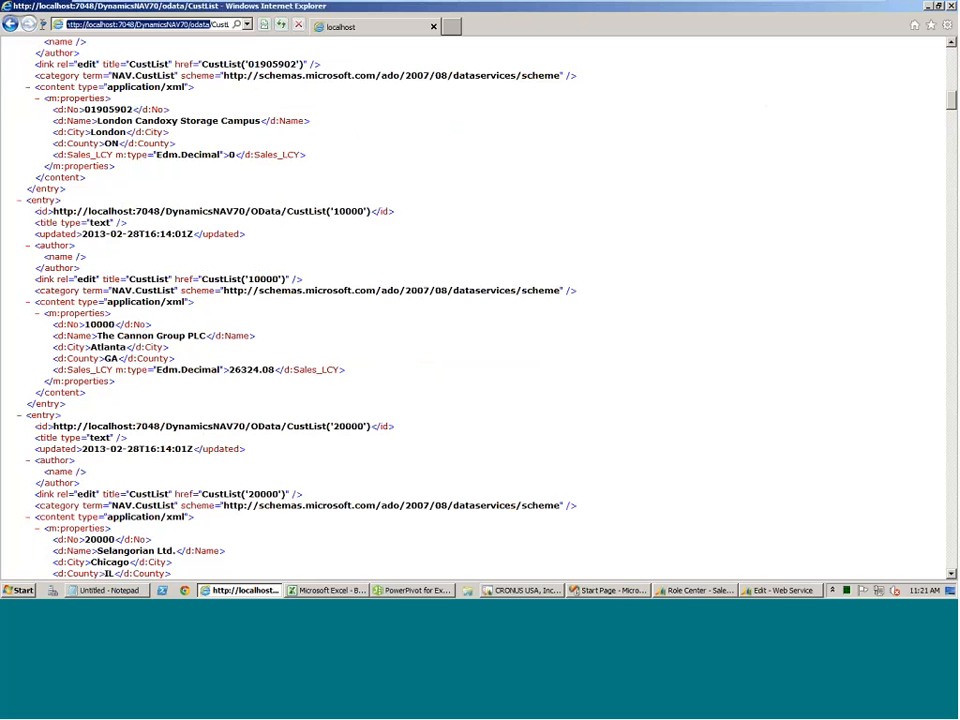
pyautogui.rightClick(69, 22)
pyautogui.click(82, 46)
# In PowerPivot, start a SQL Server import from Demo Database NAV (7-0) with Windows Authentication, selecting from a list of tables and views.
pyautogui.click(415, 590)
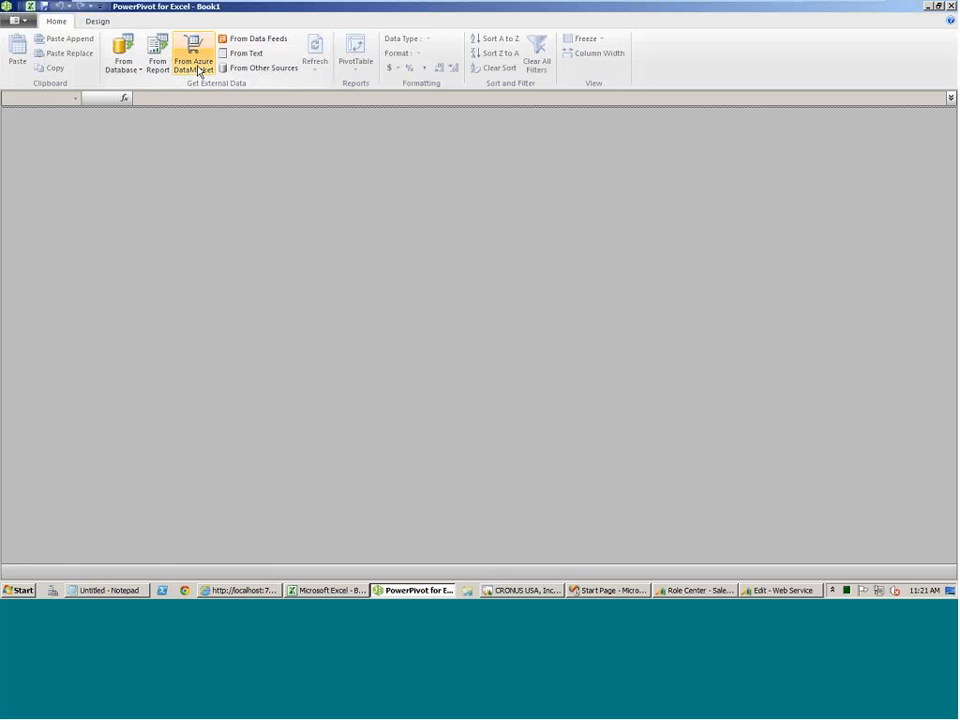
pyautogui.click(137, 69)
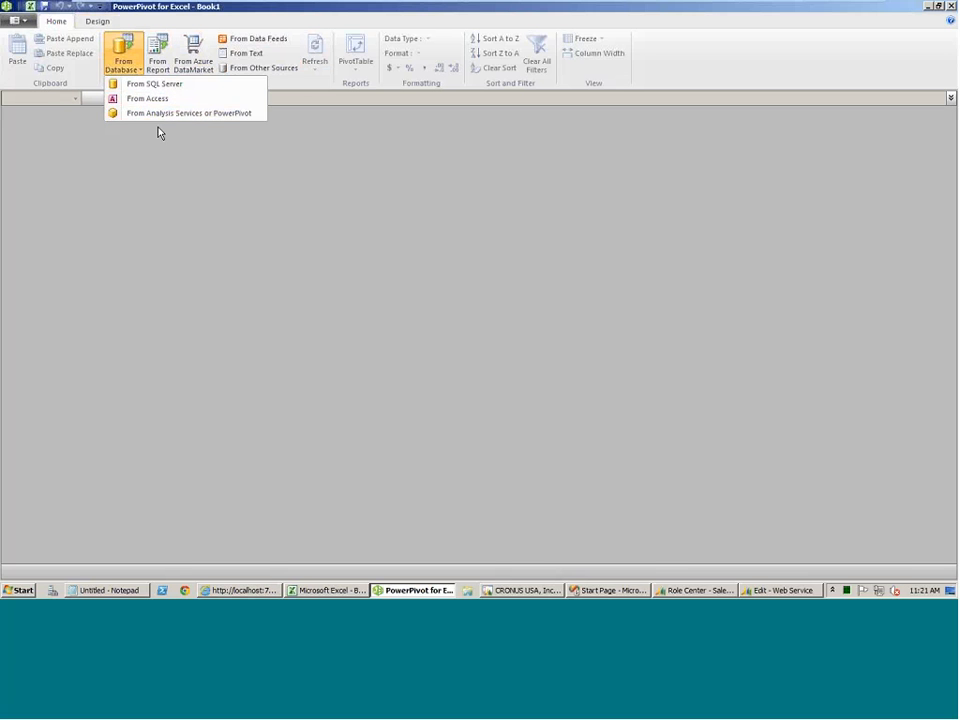
pyautogui.click(147, 86)
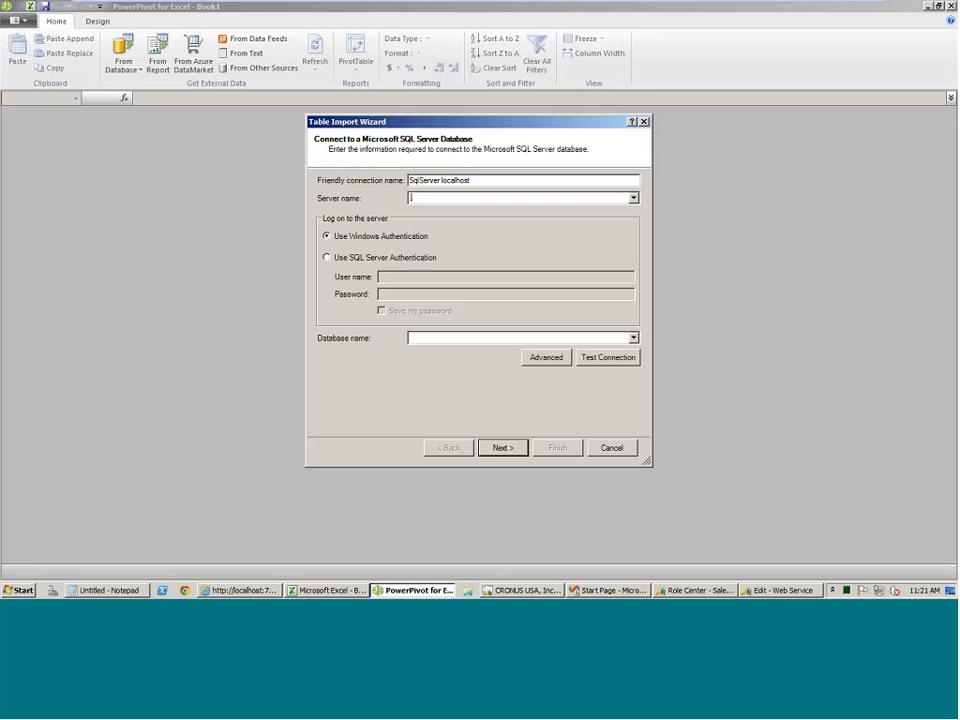
pyautogui.click(633, 338)
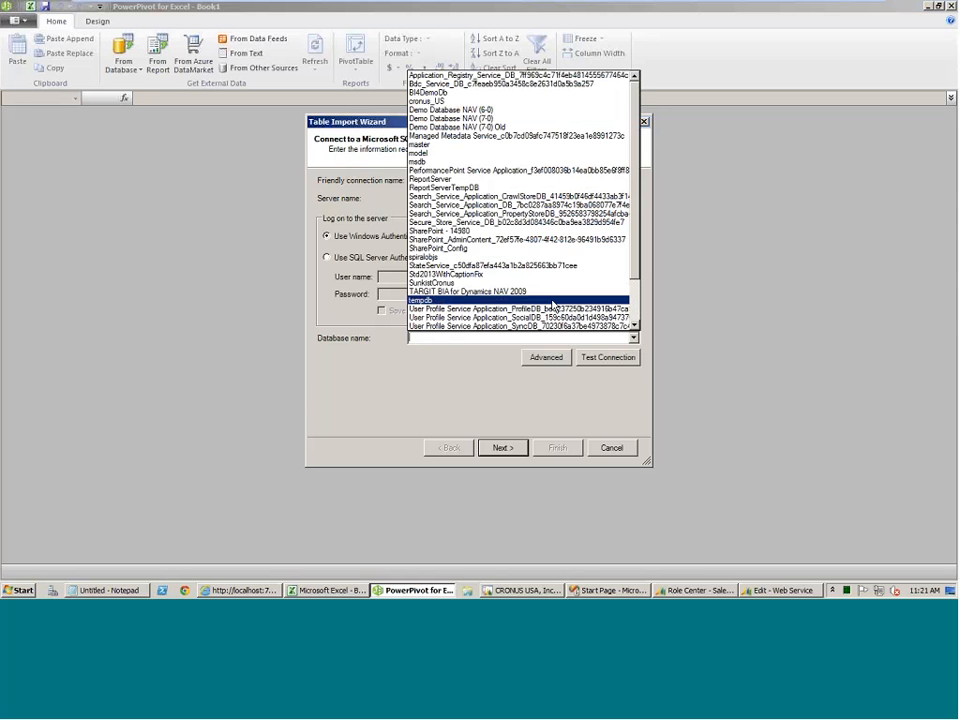
pyautogui.click(460, 119)
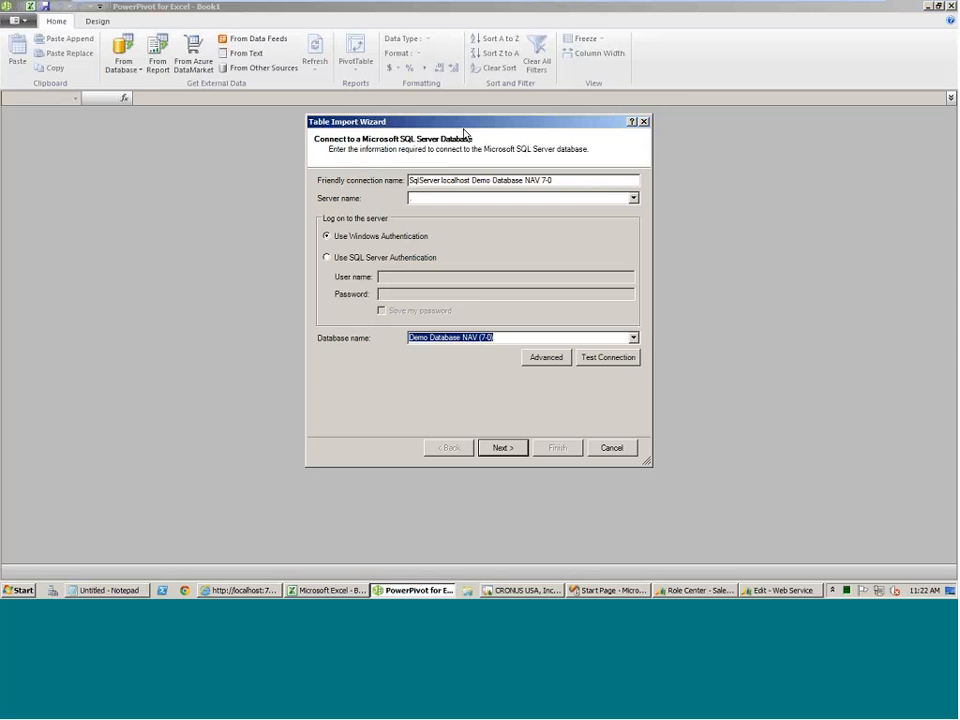
pyautogui.click(502, 448)
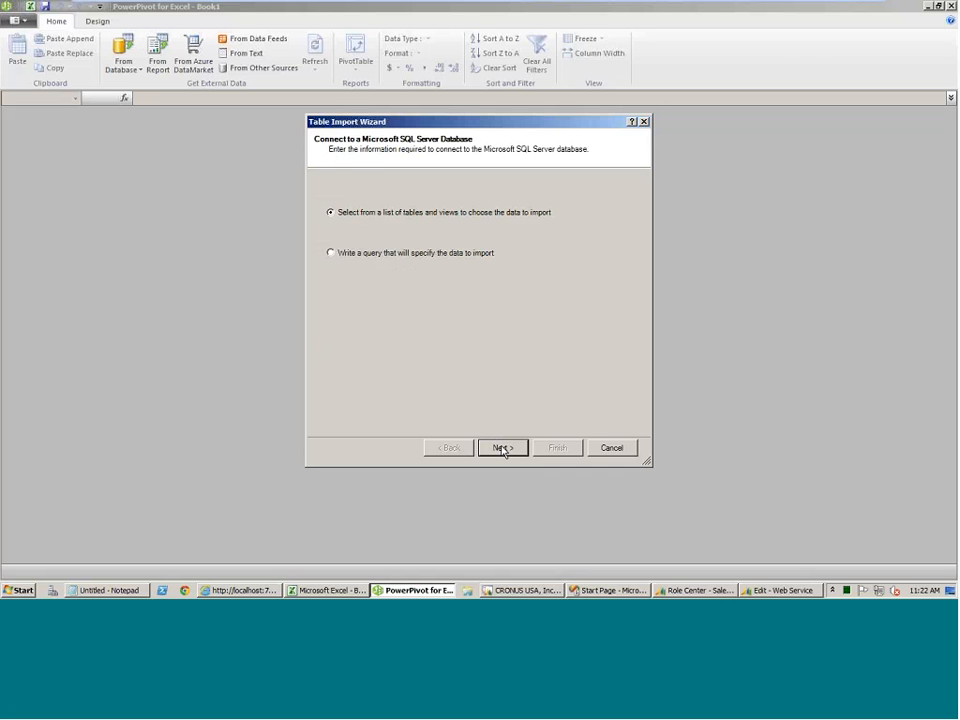
pyautogui.click(502, 448)
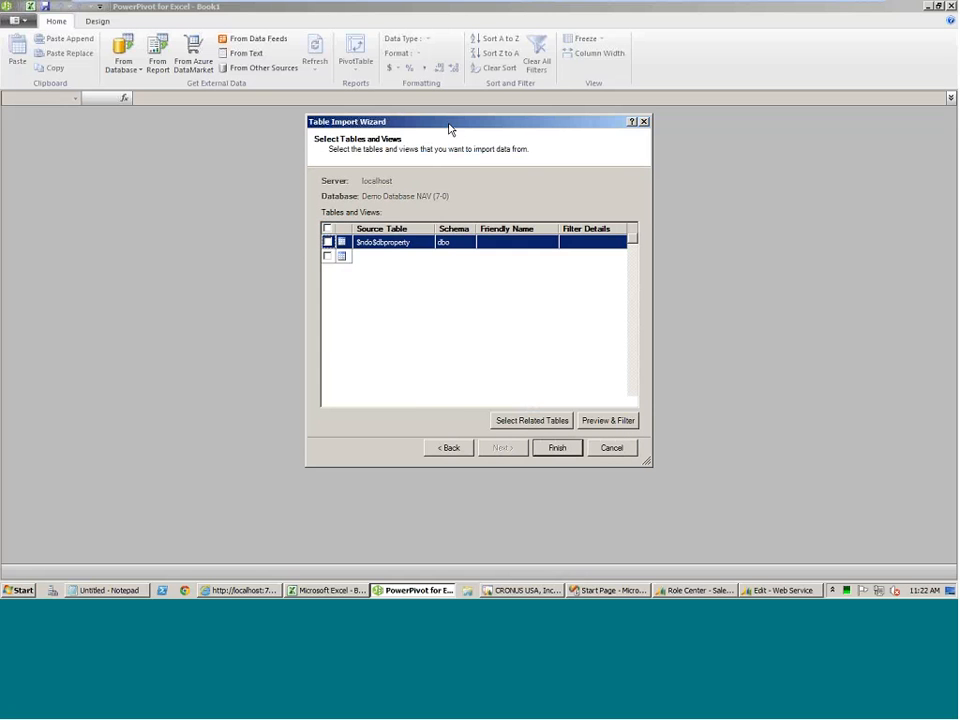
# Enlarge the Table Import Wizard and look through the CRONUS Canada source tables for the Customer table.
pyautogui.moveTo(447, 123); pyautogui.dragTo(299, 59)
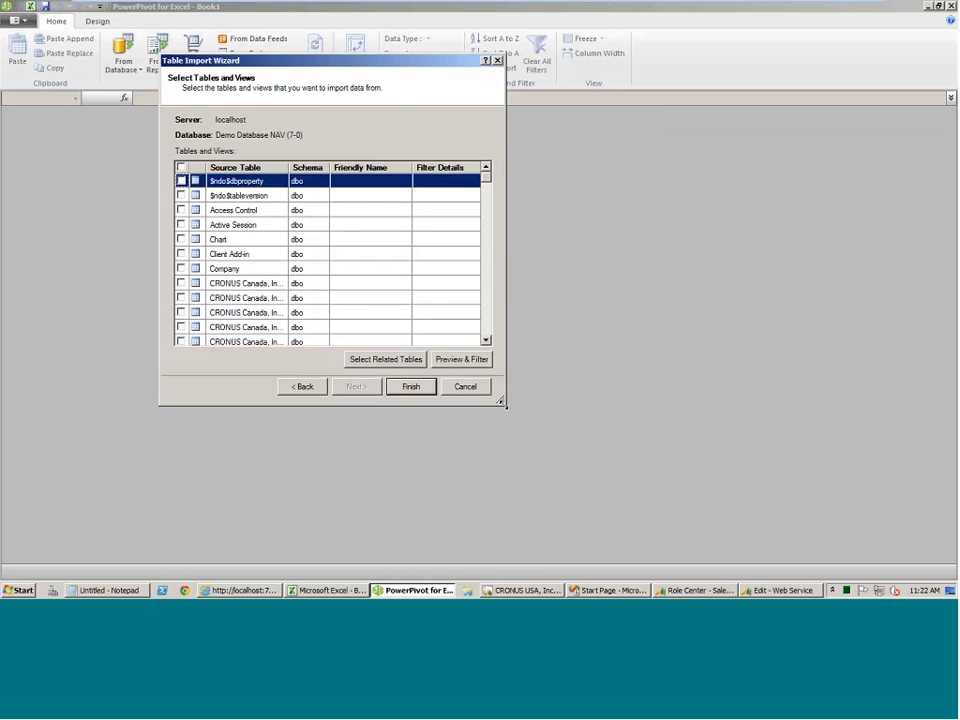
pyautogui.moveTo(503, 401); pyautogui.dragTo(877, 508)
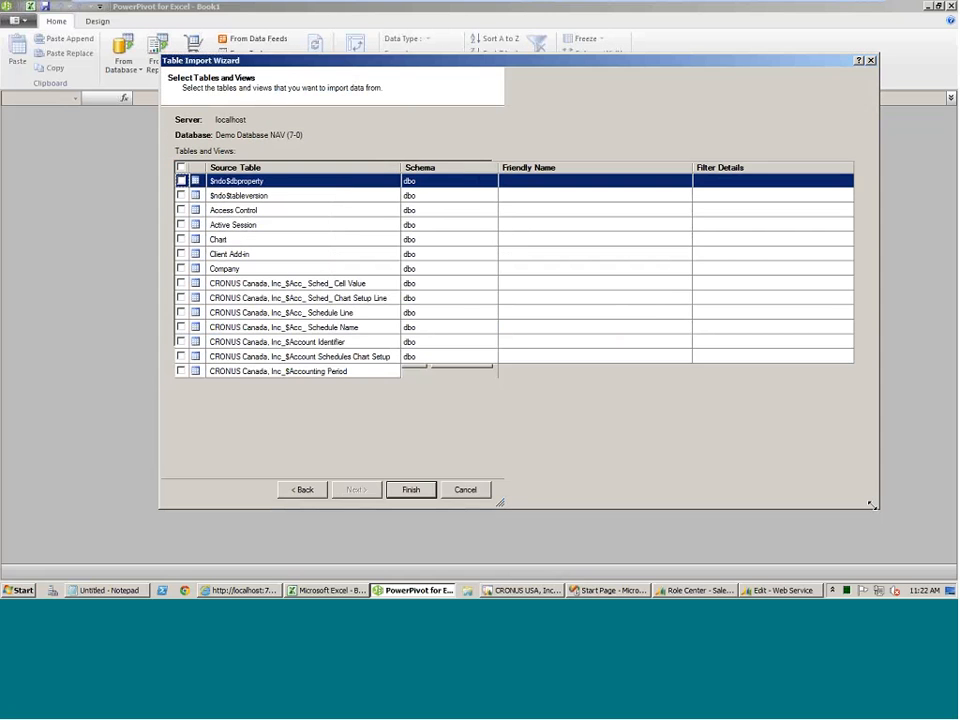
pyautogui.click(330, 356)
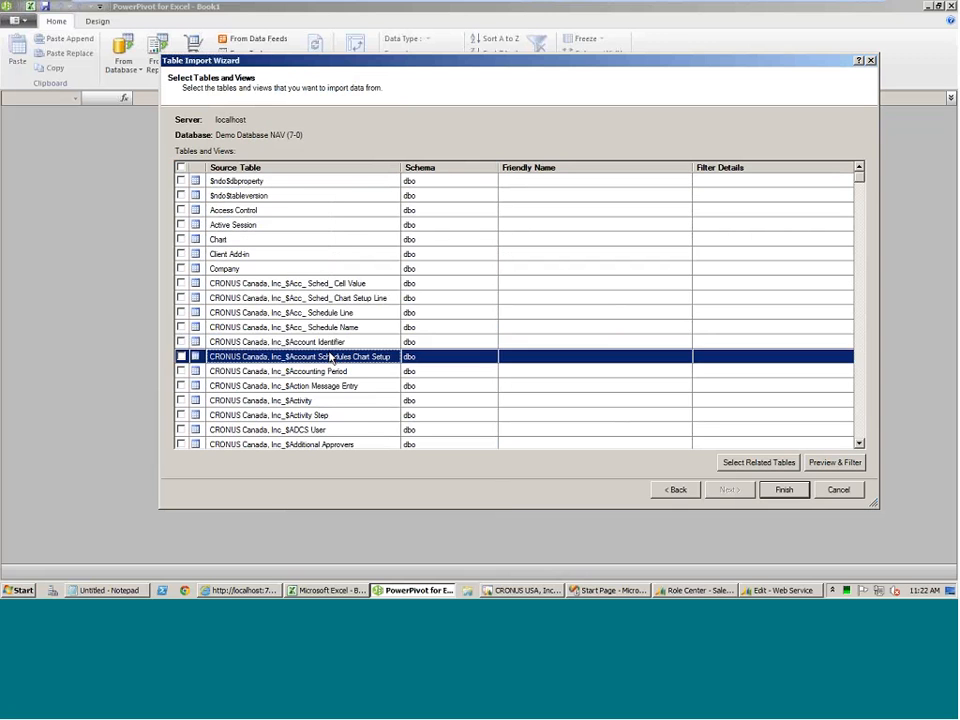
pyautogui.scroll(-5, 330, 358)
pyautogui.scroll(-15, 330, 357)
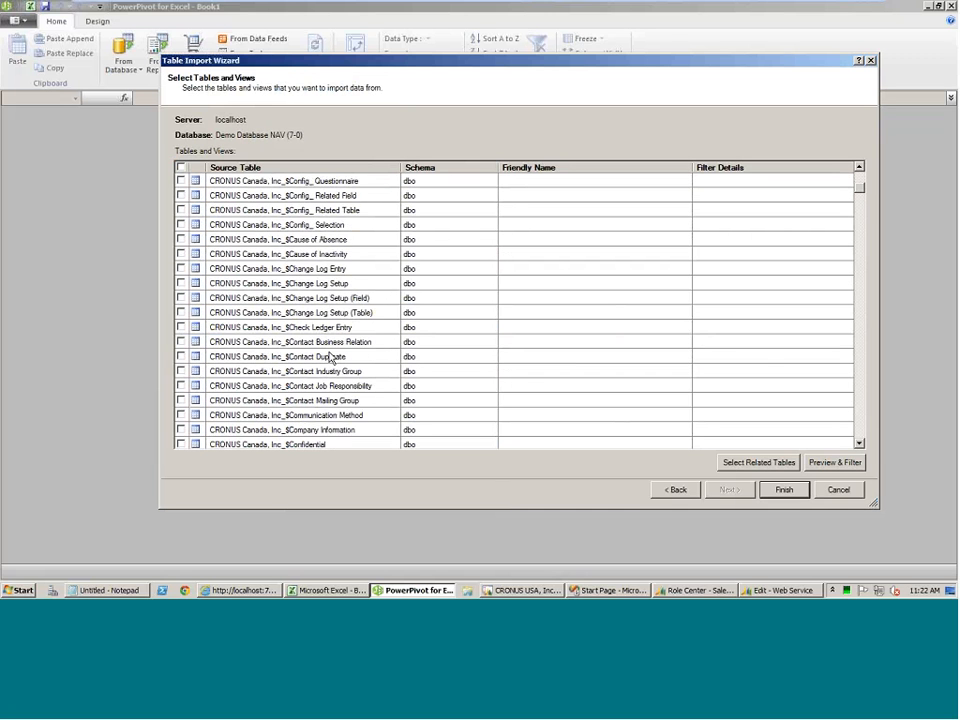
pyautogui.scroll(-10, 330, 357)
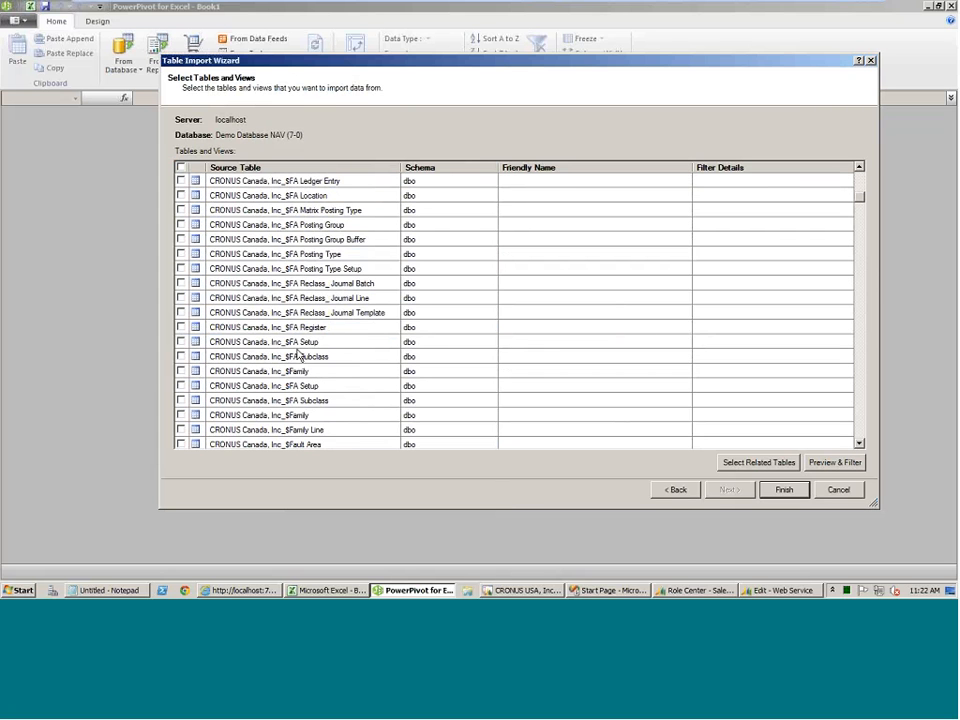
pyautogui.scroll(8, 296, 354)
pyautogui.scroll(10, 296, 354)
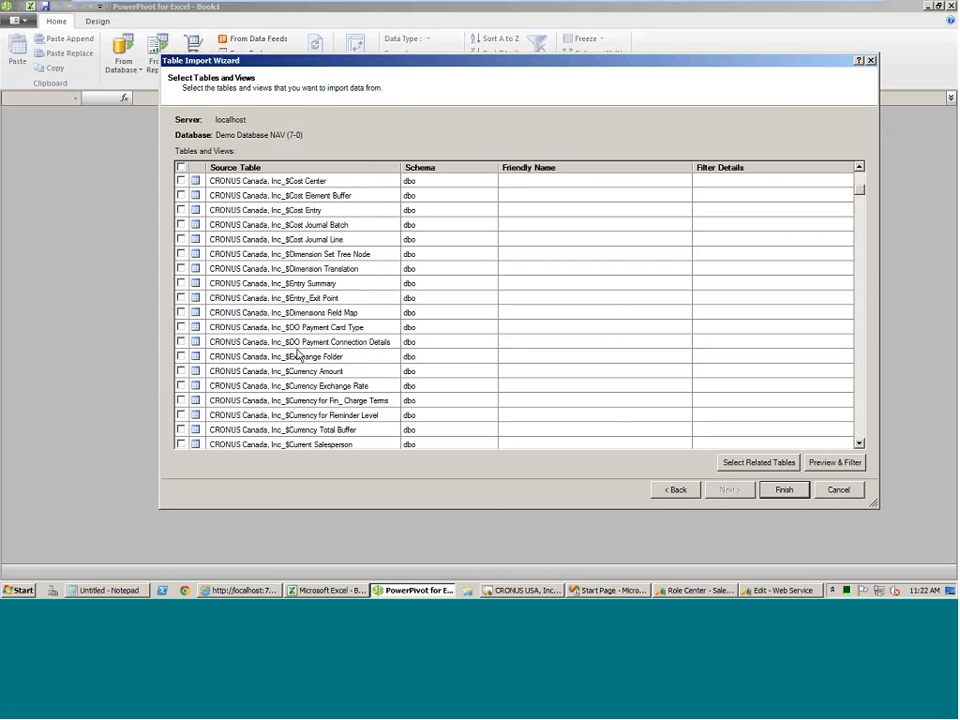
pyautogui.scroll(10, 296, 354)
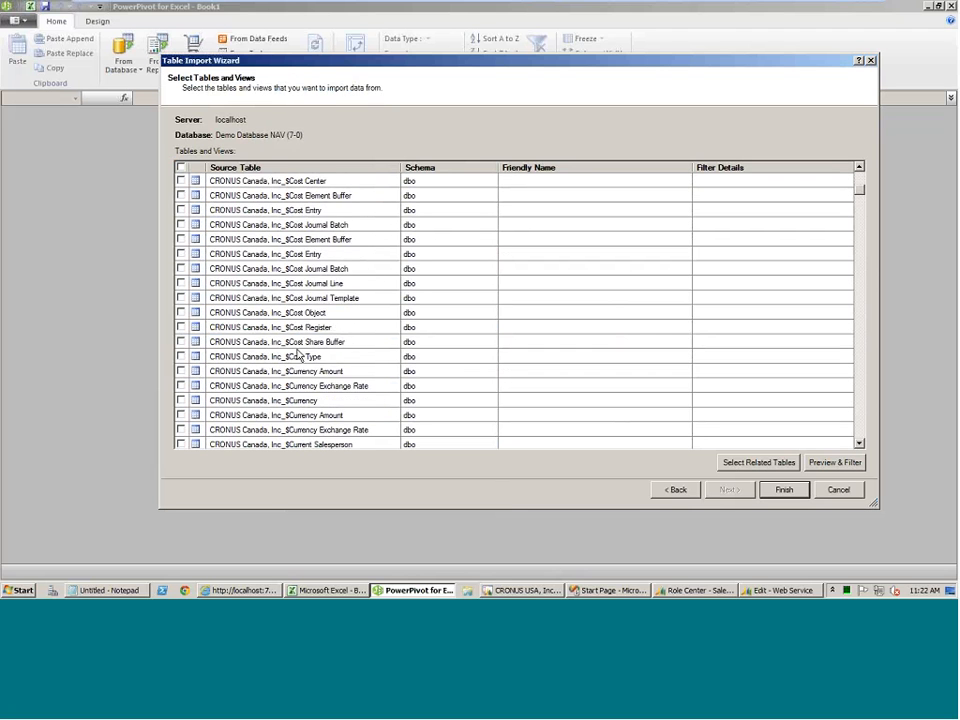
pyautogui.scroll(-10, 298, 354)
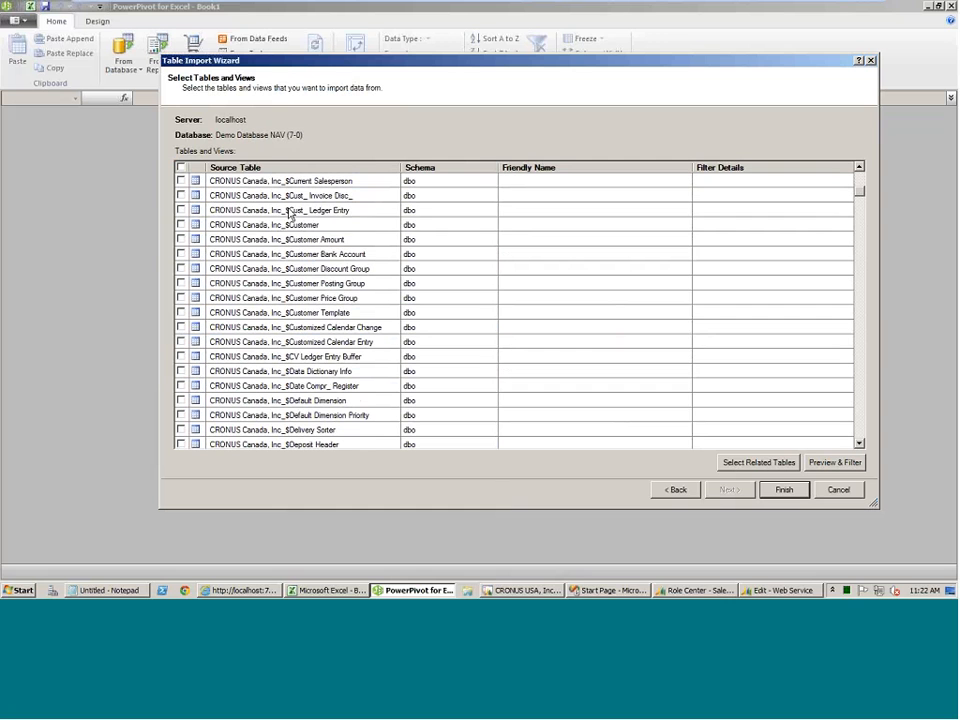
pyautogui.click(260, 225)
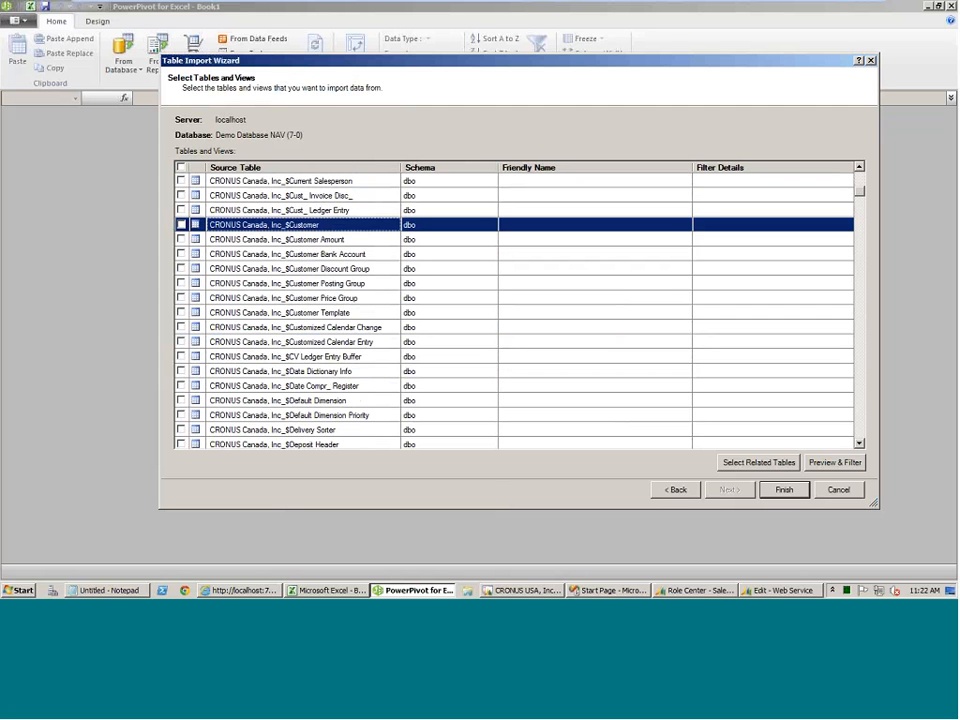
# Include the CRONUS Canada, Inc_$Customer table in the import, preview its columns and close the preview.
pyautogui.scroll(-5, 298, 383)
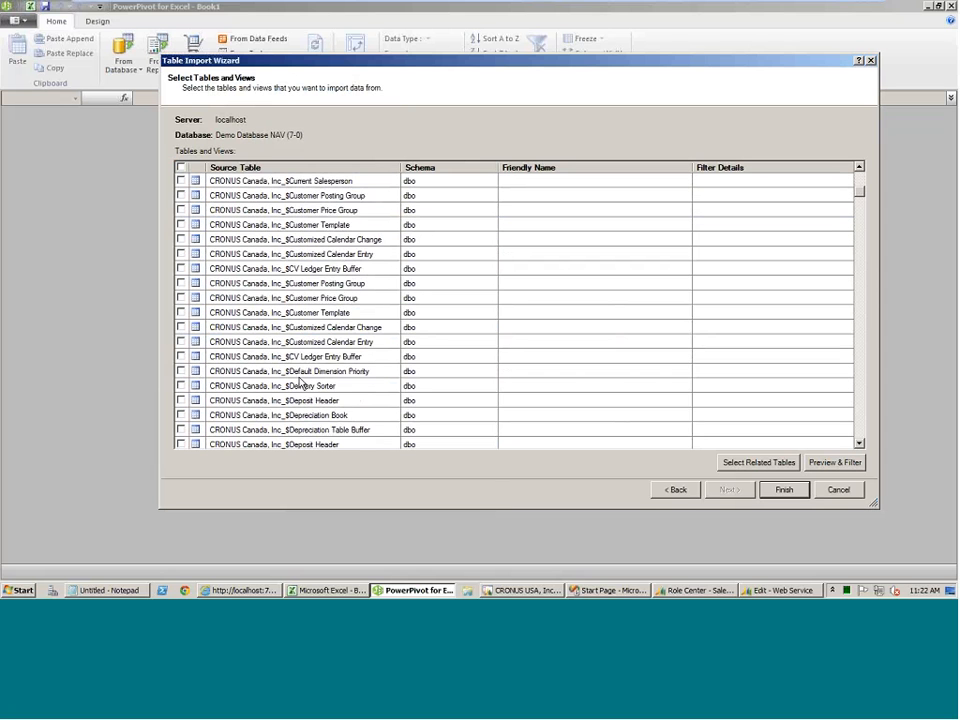
pyautogui.scroll(-2, 298, 383)
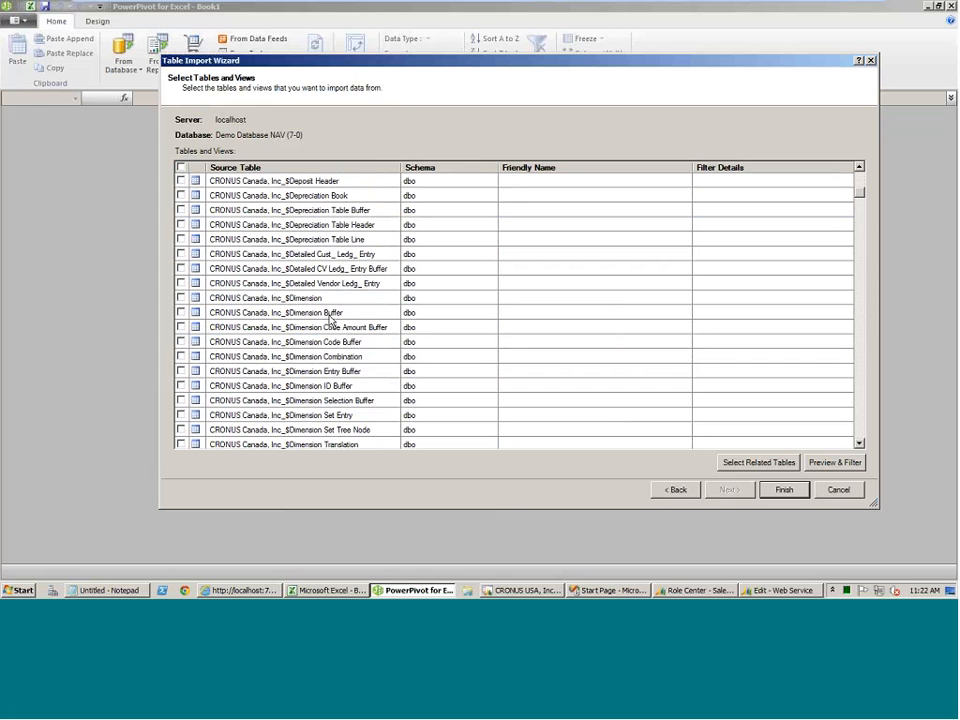
pyautogui.scroll(4, 325, 318)
pyautogui.scroll(3, 329, 316)
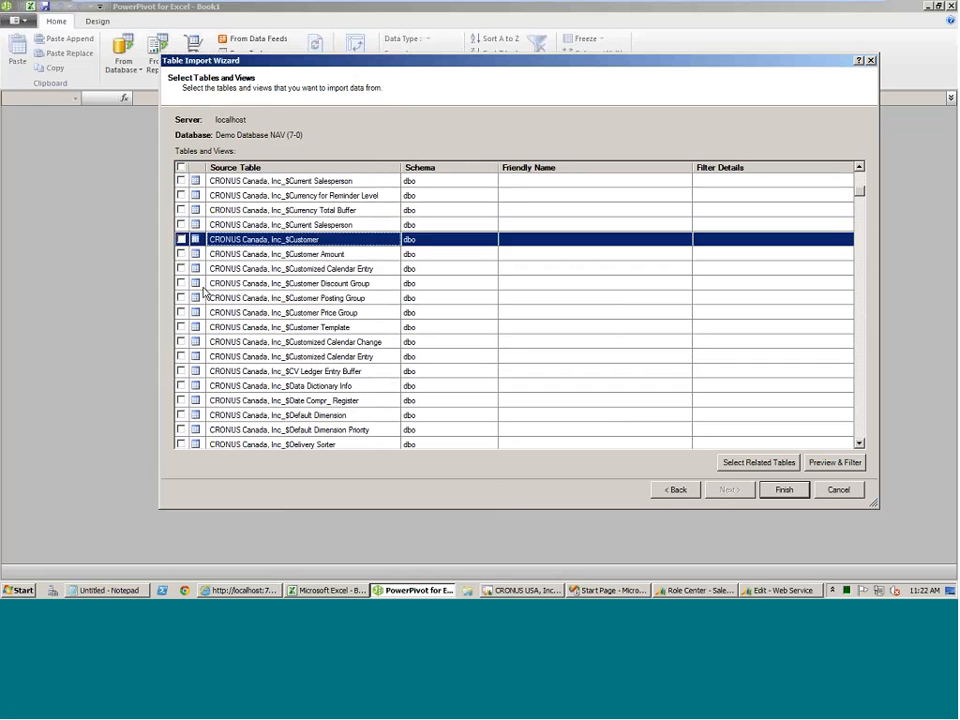
pyautogui.click(182, 268)
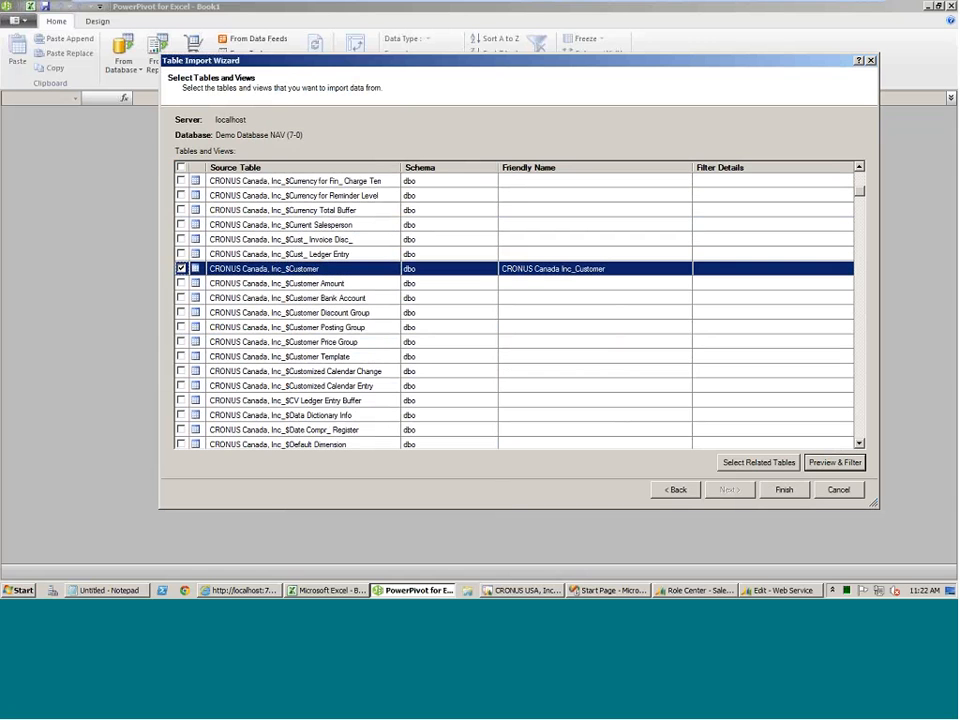
pyautogui.click(833, 463)
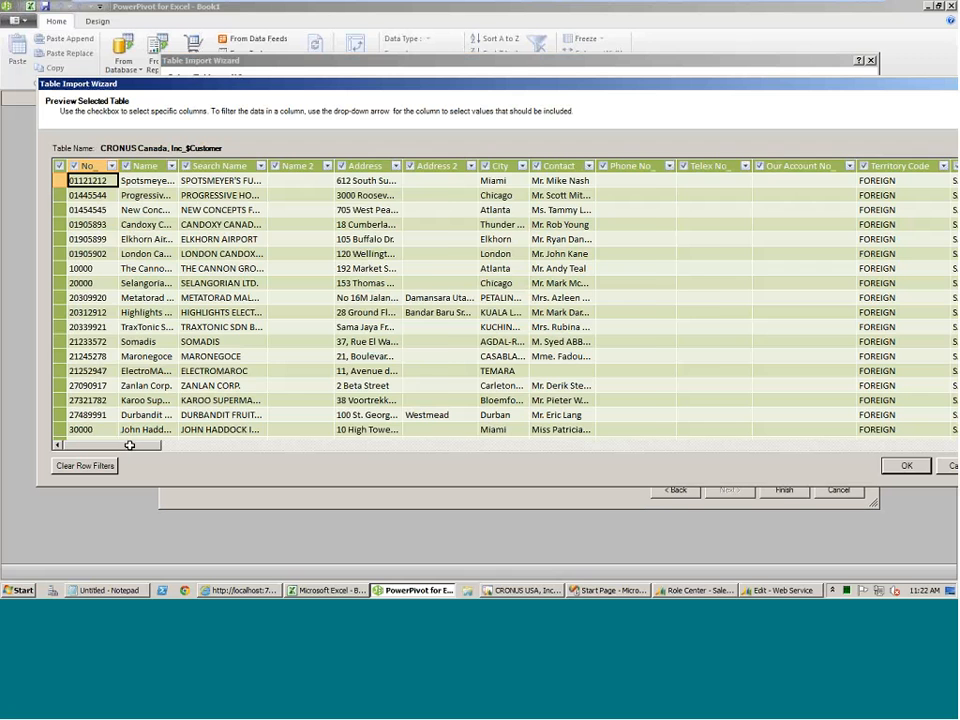
pyautogui.moveTo(129, 446); pyautogui.dragTo(12, 449)
pyautogui.click(938, 465)
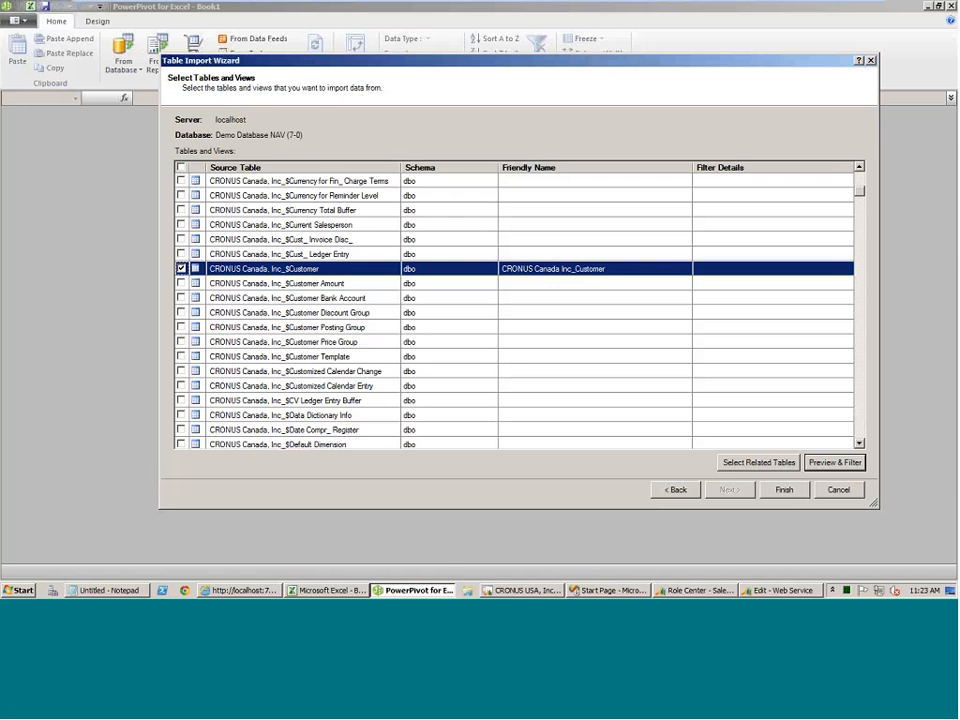
# Look further through the CRONUS Canada source tables and cancel the SQL Server import.
pyautogui.click(290, 316)
pyautogui.scroll(-20, 290, 316)
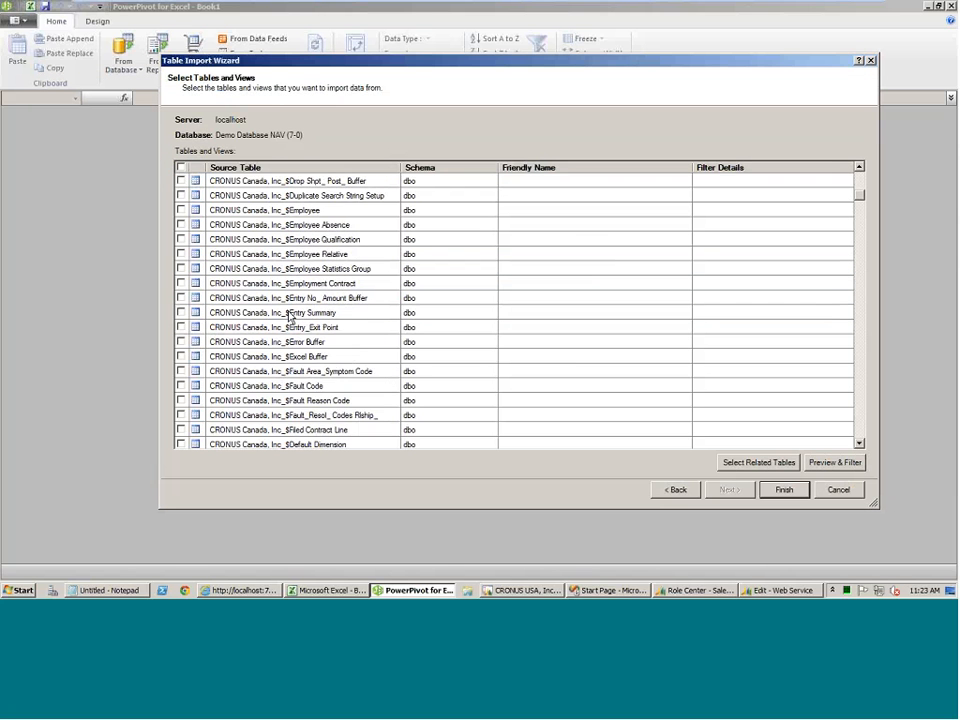
pyautogui.scroll(-15, 290, 316)
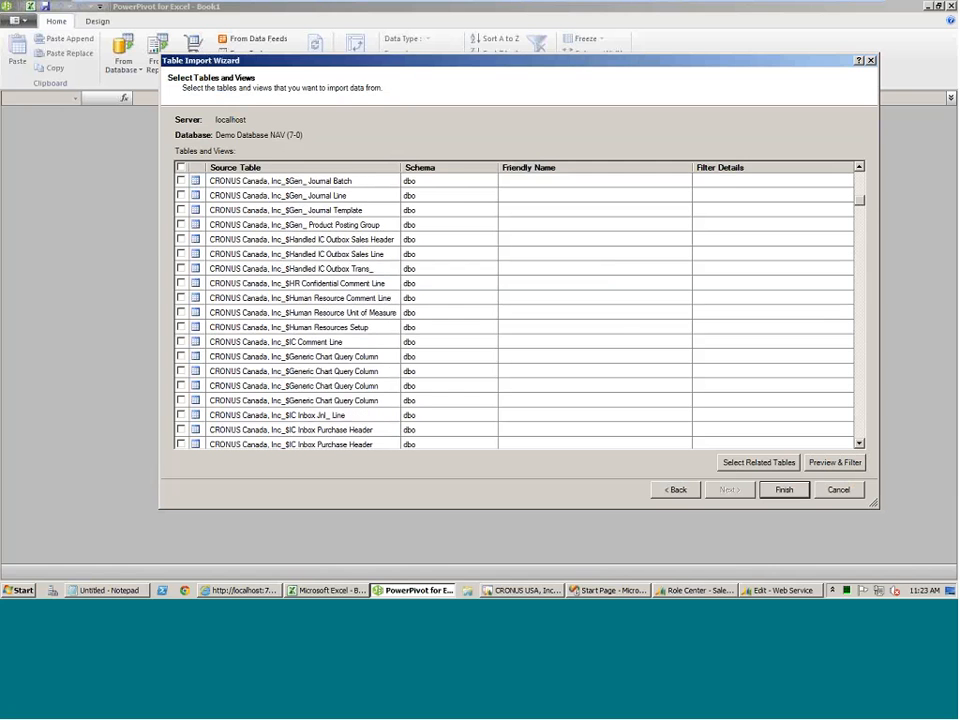
pyautogui.press('Escape')
pyautogui.click(452, 315)
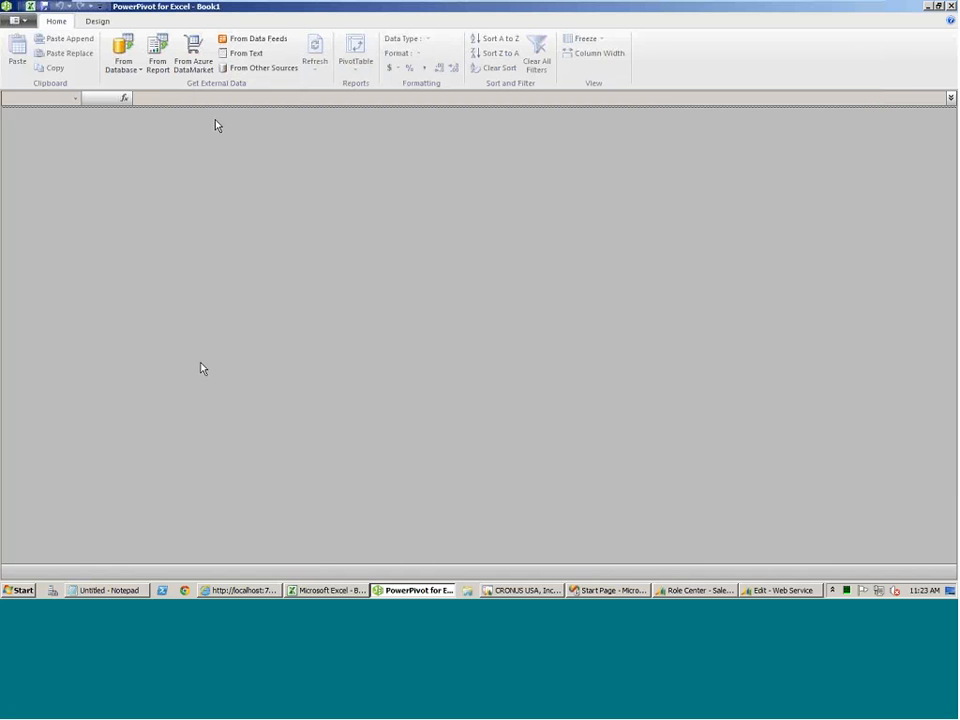
pyautogui.click(231, 42)
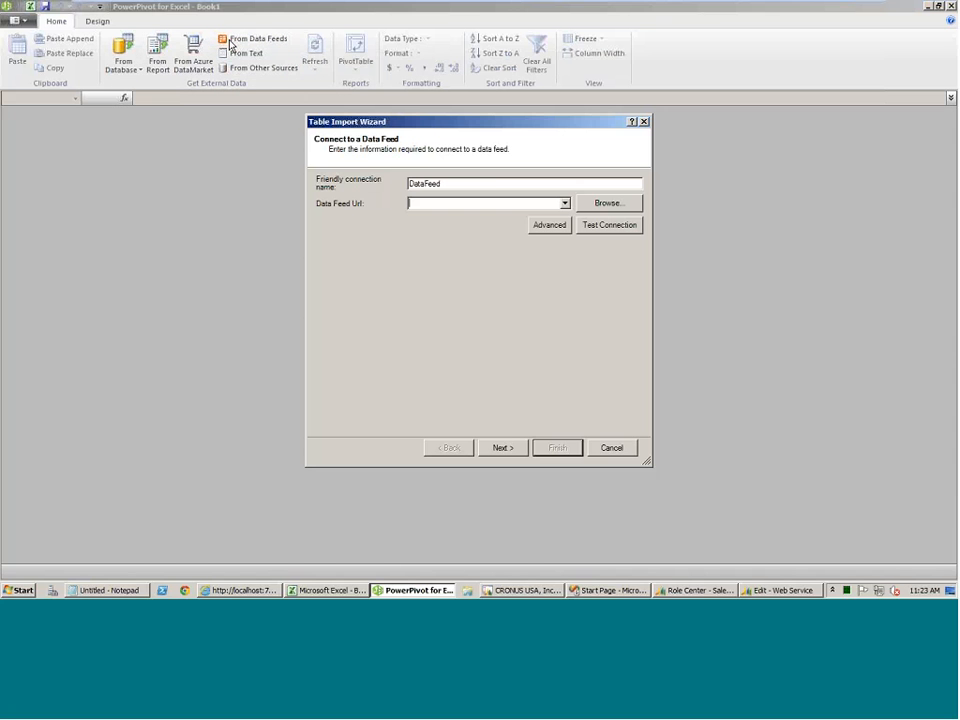
pyautogui.write('http://localhost:7048/DynamicsNAV70/odata/')
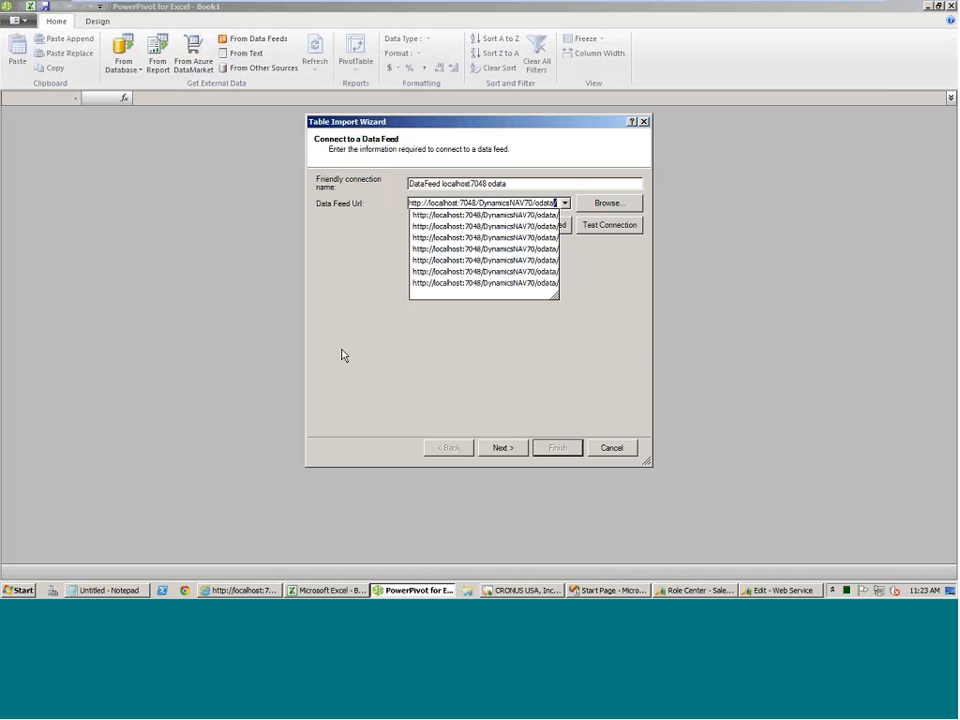
pyautogui.click(342, 355)
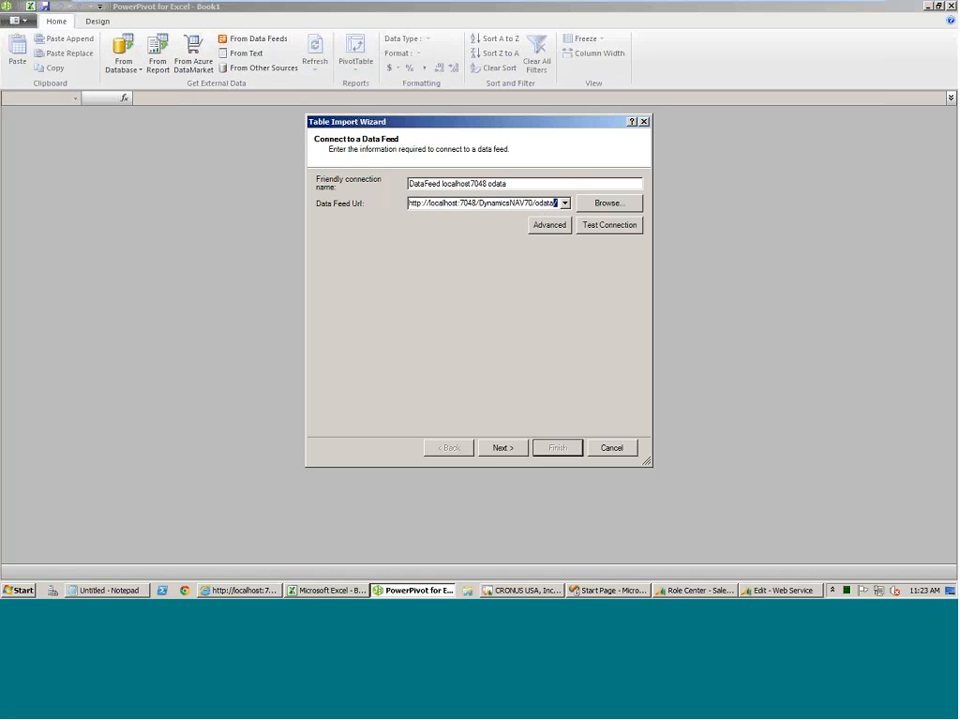
pyautogui.click(504, 448)
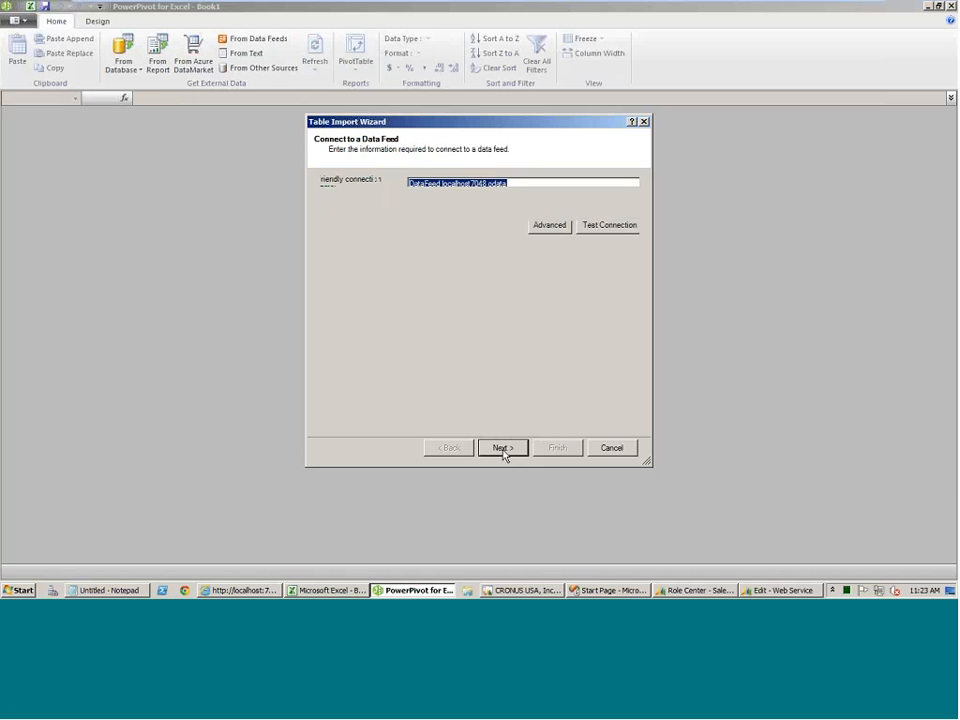
# Enlarge the wizard's list of data feed tables and highlight the Cust_NAVUG source table.
pyautogui.moveTo(362, 122); pyautogui.dragTo(237, 78)
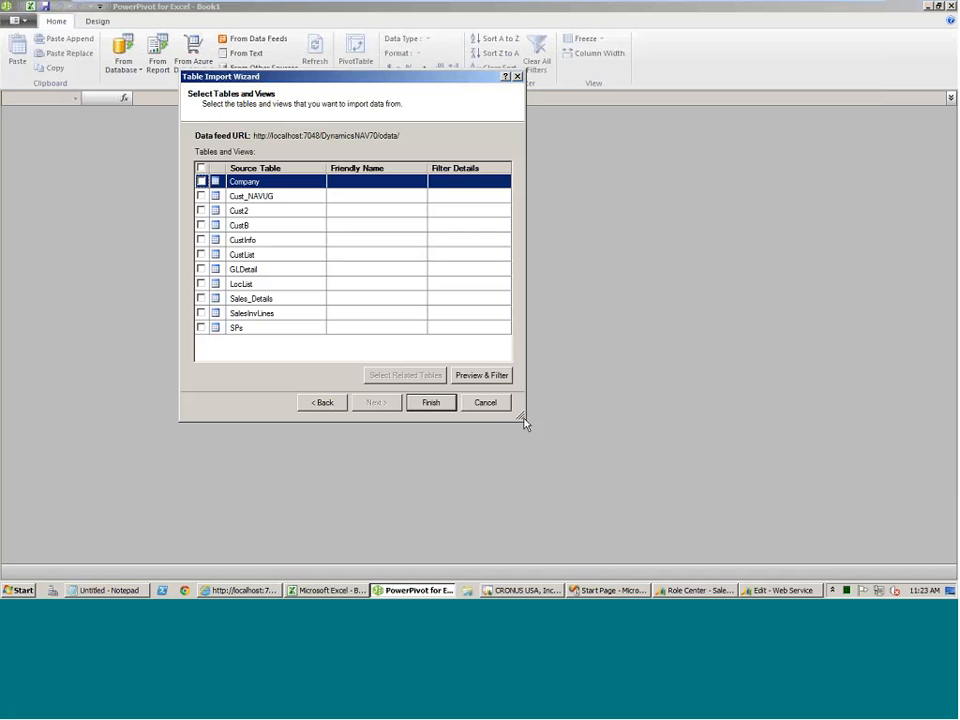
pyautogui.moveTo(523, 420); pyautogui.dragTo(880, 519)
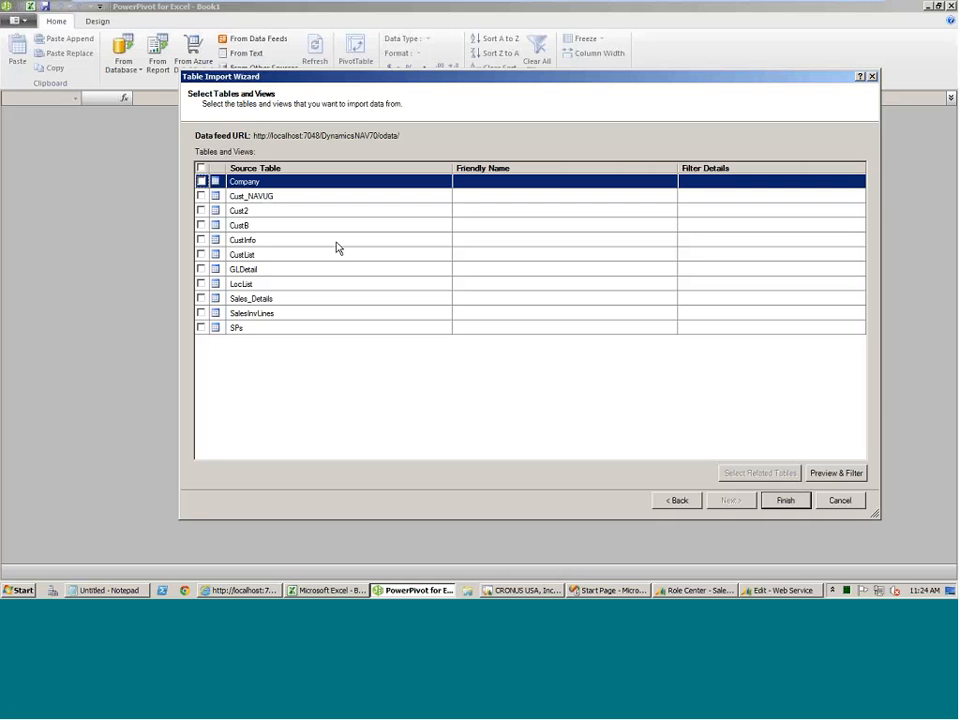
pyautogui.click(271, 197)
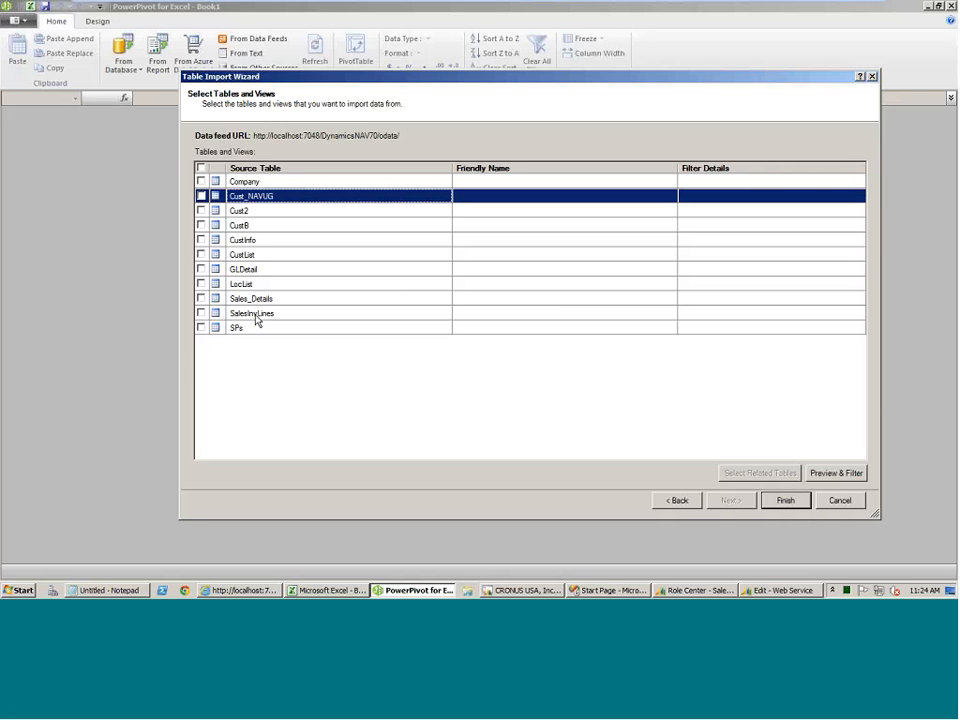
# Preview the columns and rows of the CustList source table, reposition the preview window and cancel the preview.
pyautogui.click(253, 255)
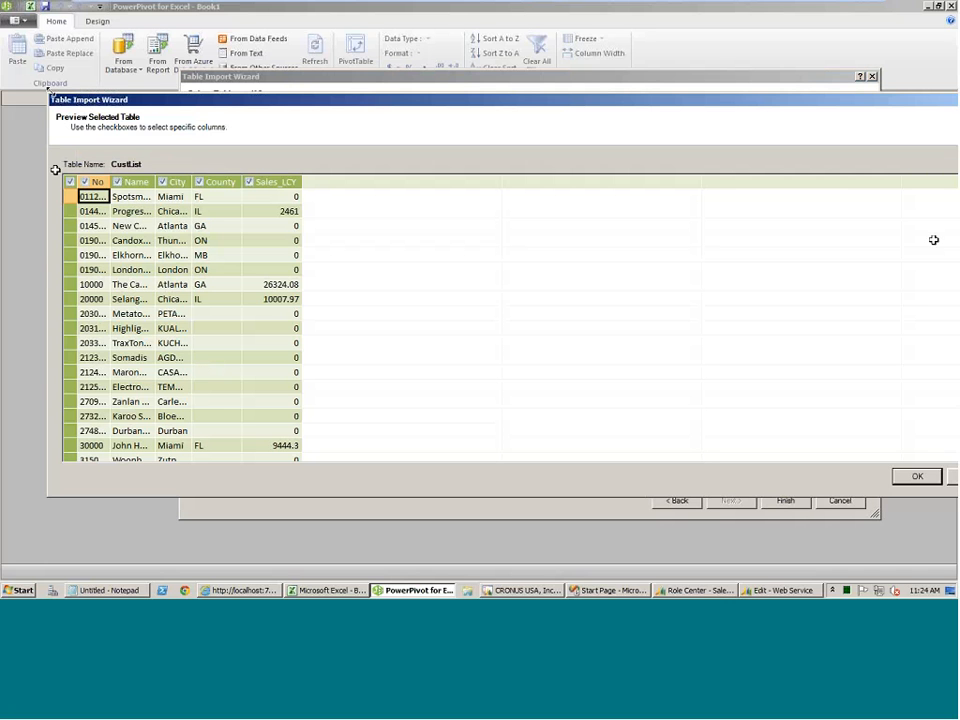
pyautogui.moveTo(49, 95); pyautogui.dragTo(246, 74)
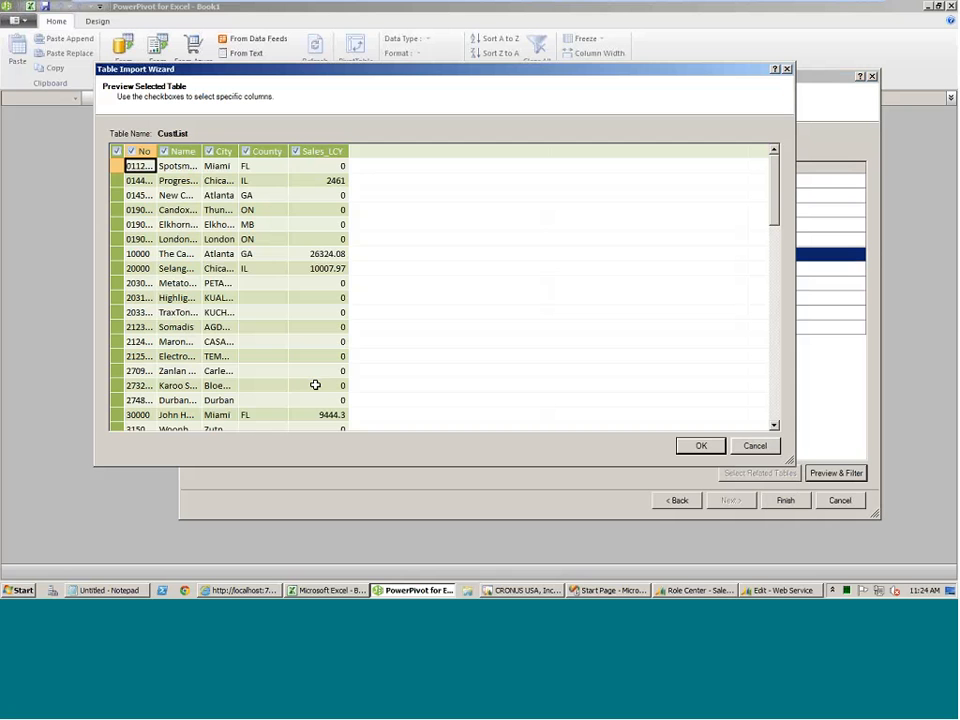
pyautogui.click(755, 445)
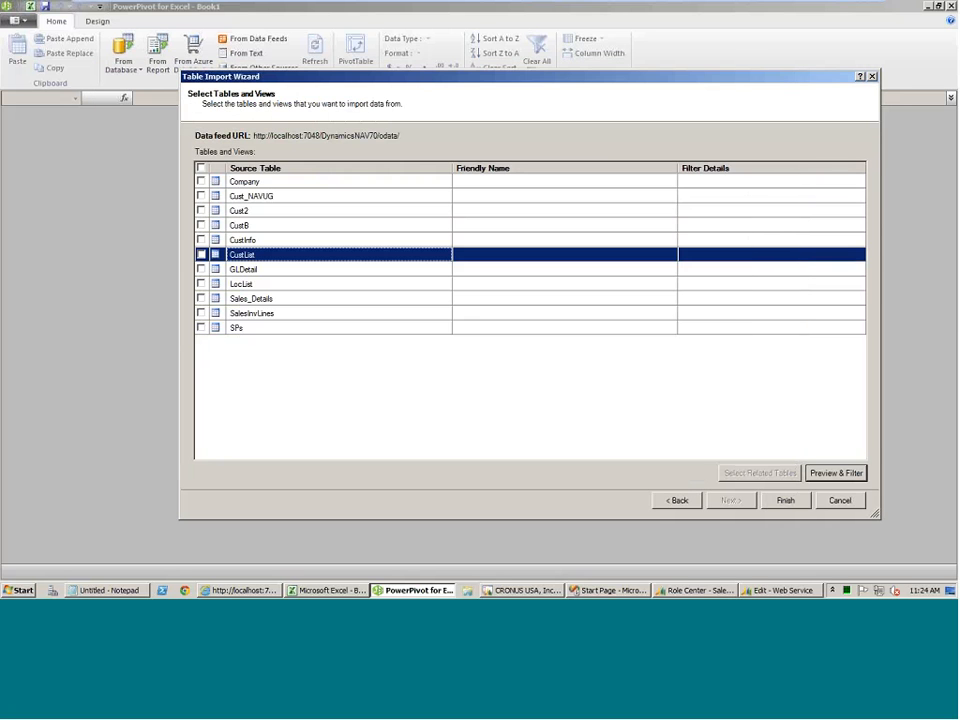
# Switch to the Dynamics NAV Development Environment, review the design of query 50007 Cust List and close it.
pyautogui.moveTo(525, 593)
pyautogui.click(534, 591)
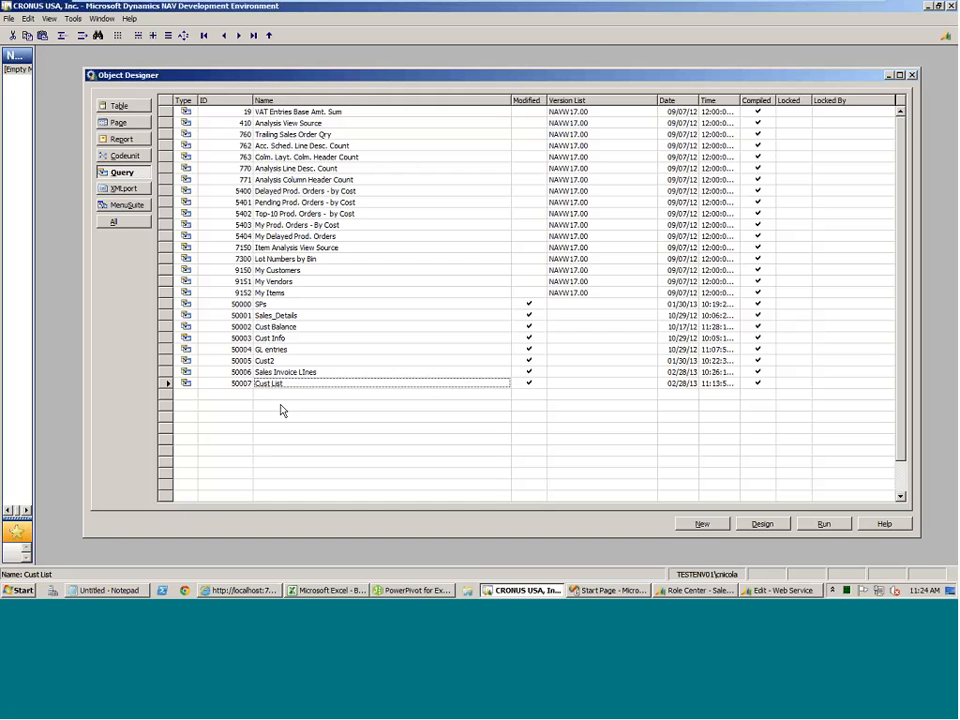
pyautogui.click(762, 523)
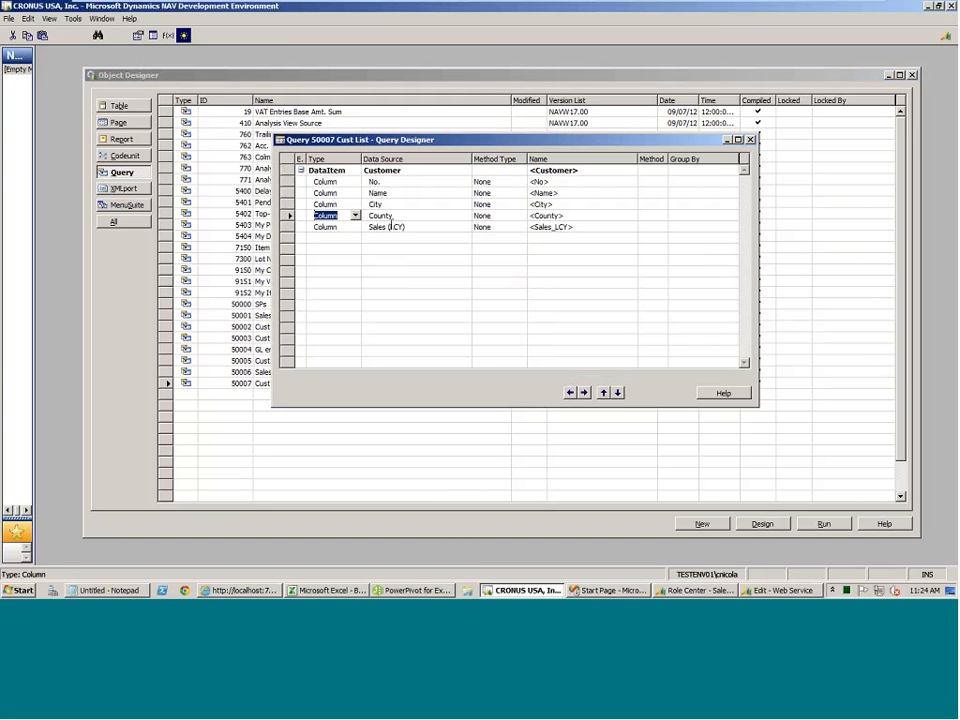
pyautogui.press('Escape')
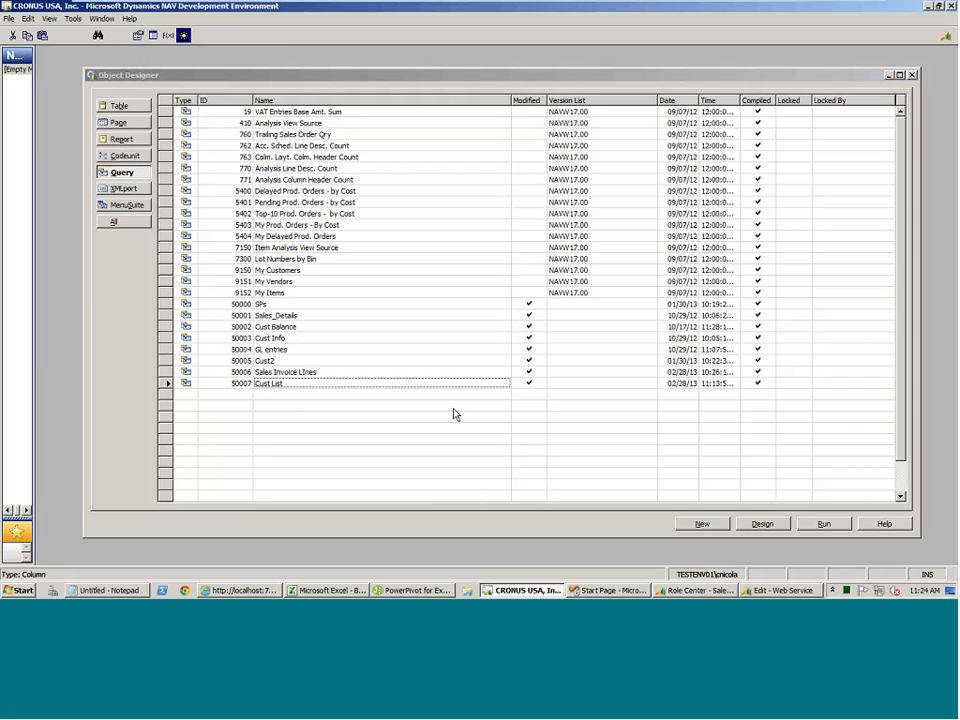
# Open query 50001 Sales_Details in design view and examine its Salesperson/Purchaser, Customer and Sales Invoice Line data items.
pyautogui.click(270, 315)
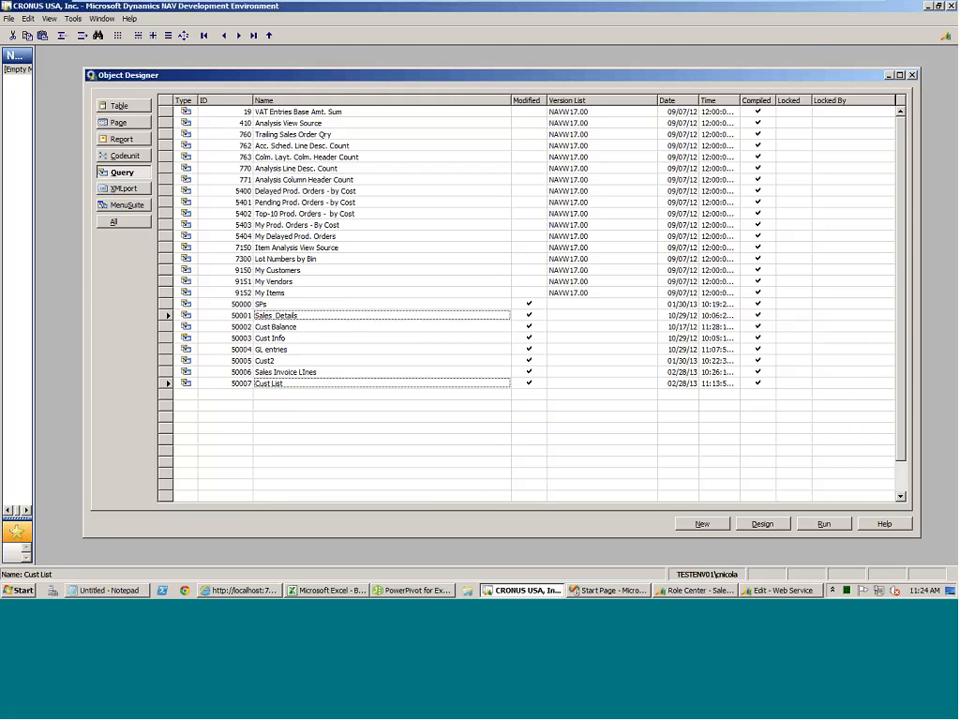
pyautogui.click(761, 522)
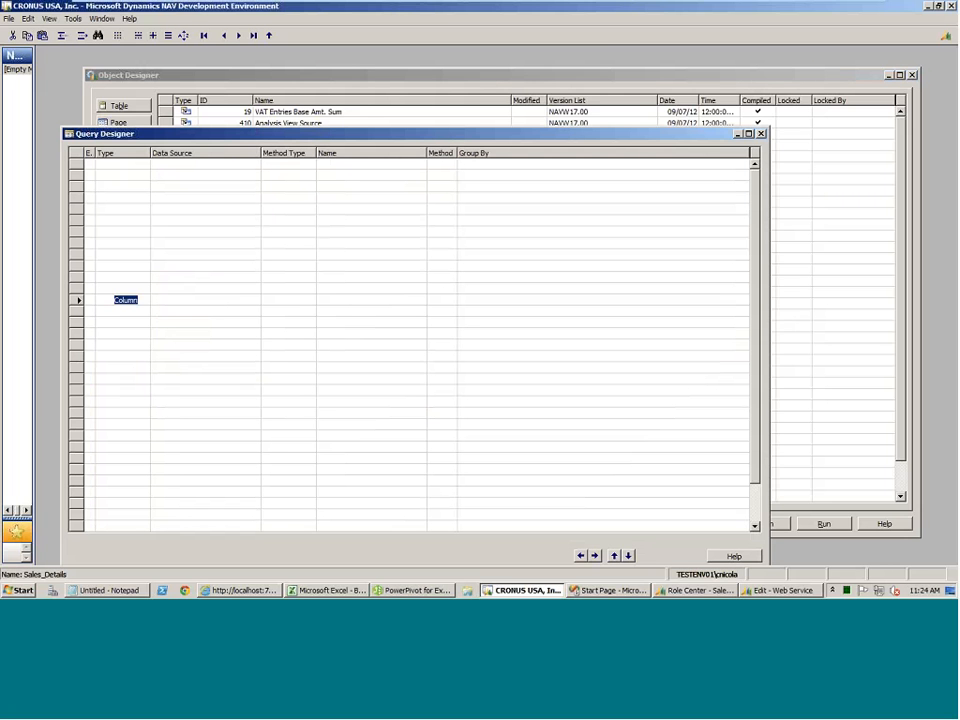
pyautogui.moveTo(240, 139); pyautogui.dragTo(270, 69)
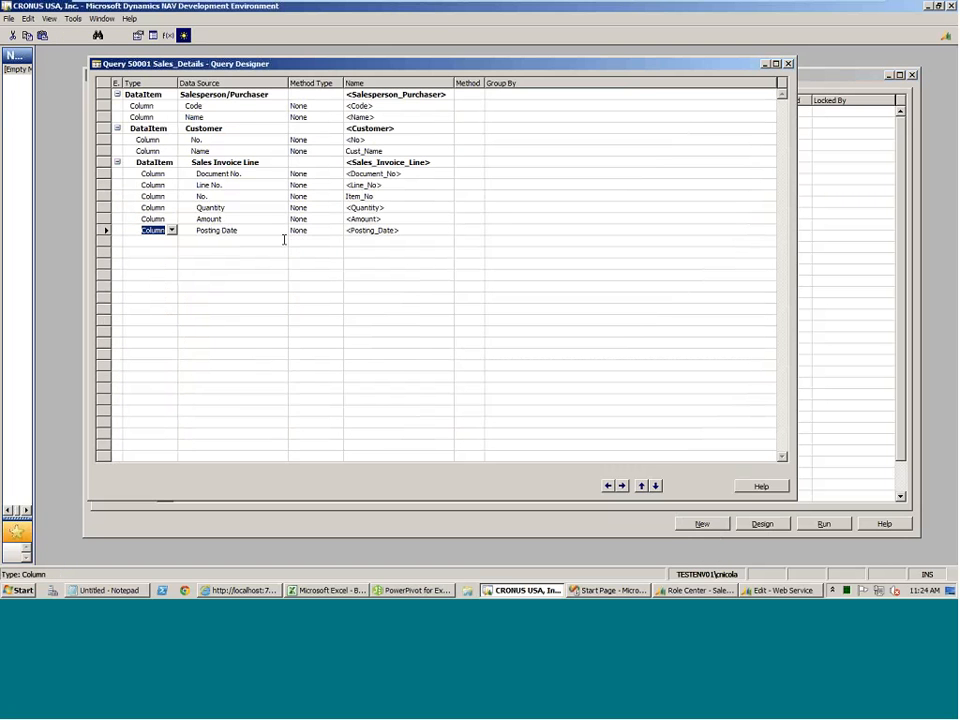
pyautogui.click(212, 94)
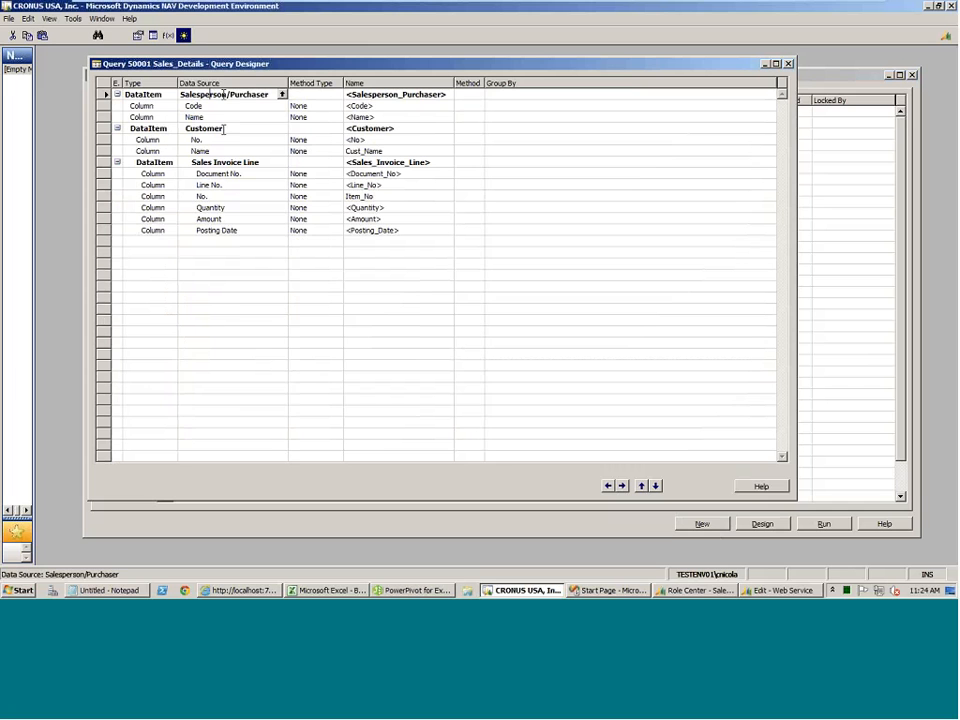
pyautogui.click(224, 129)
pyautogui.click(236, 163)
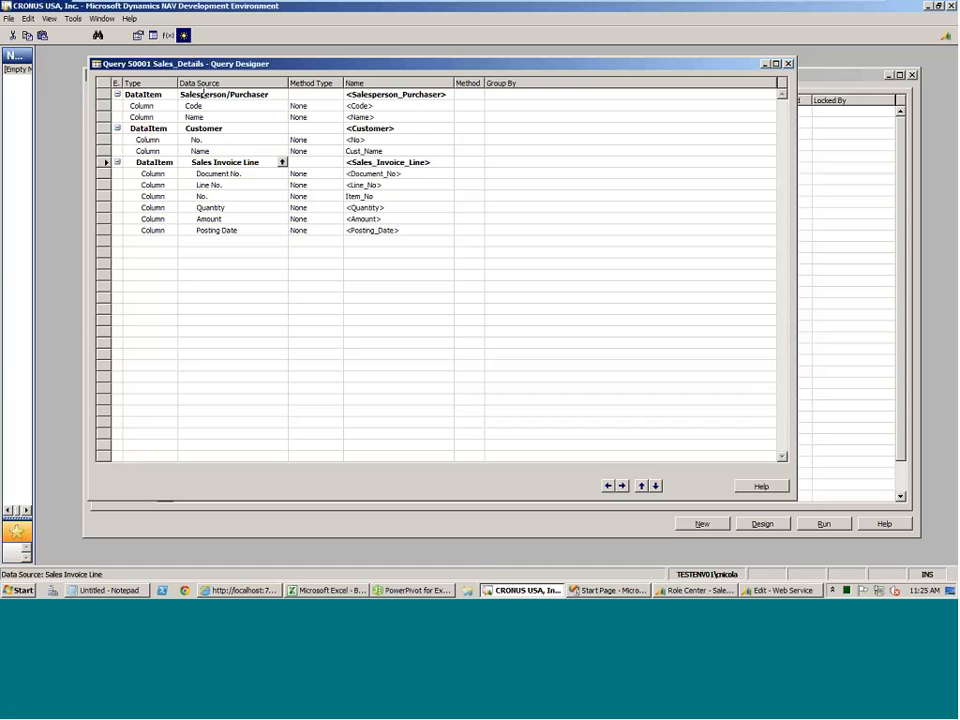
pyautogui.click(211, 128)
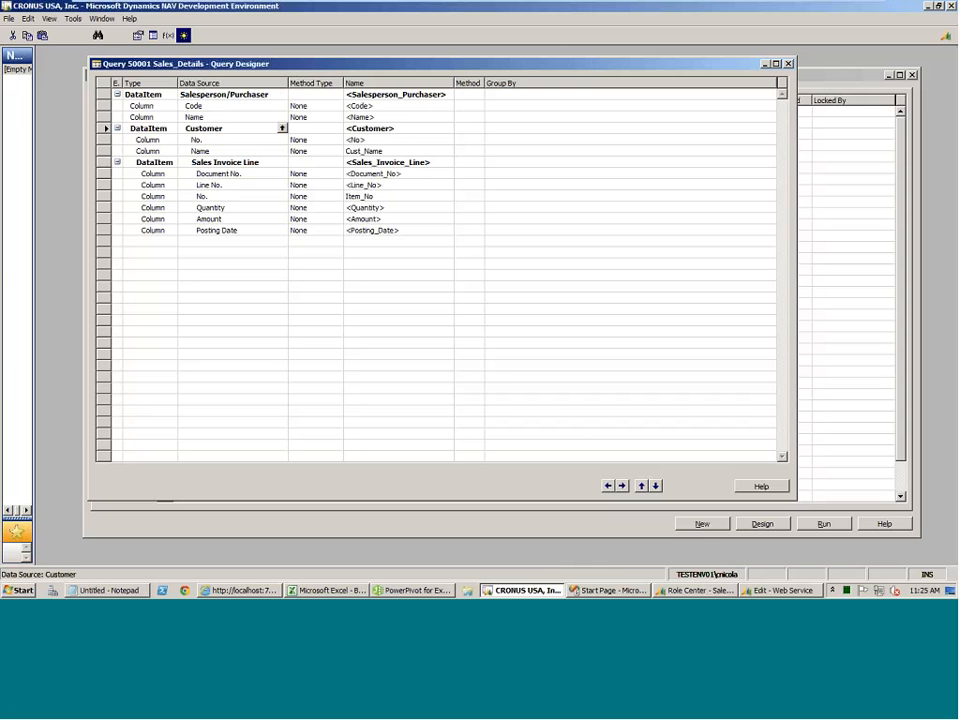
pyautogui.click(216, 162)
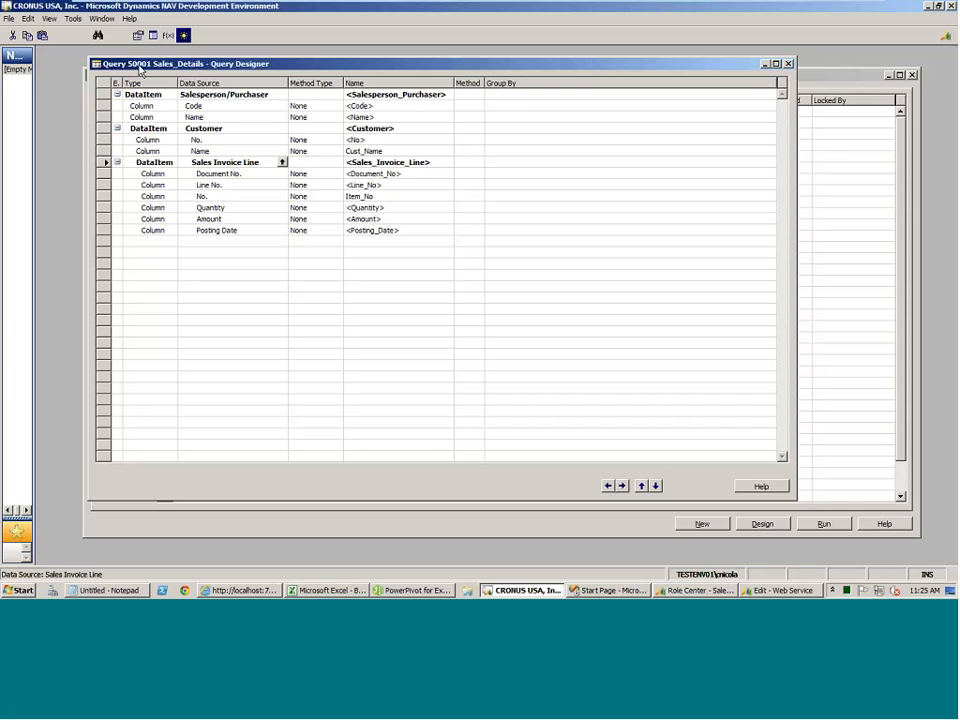
# Inspect the DataItemTableFilter property of the Sales Invoice Line data item and close its properties.
pyautogui.click(137, 36)
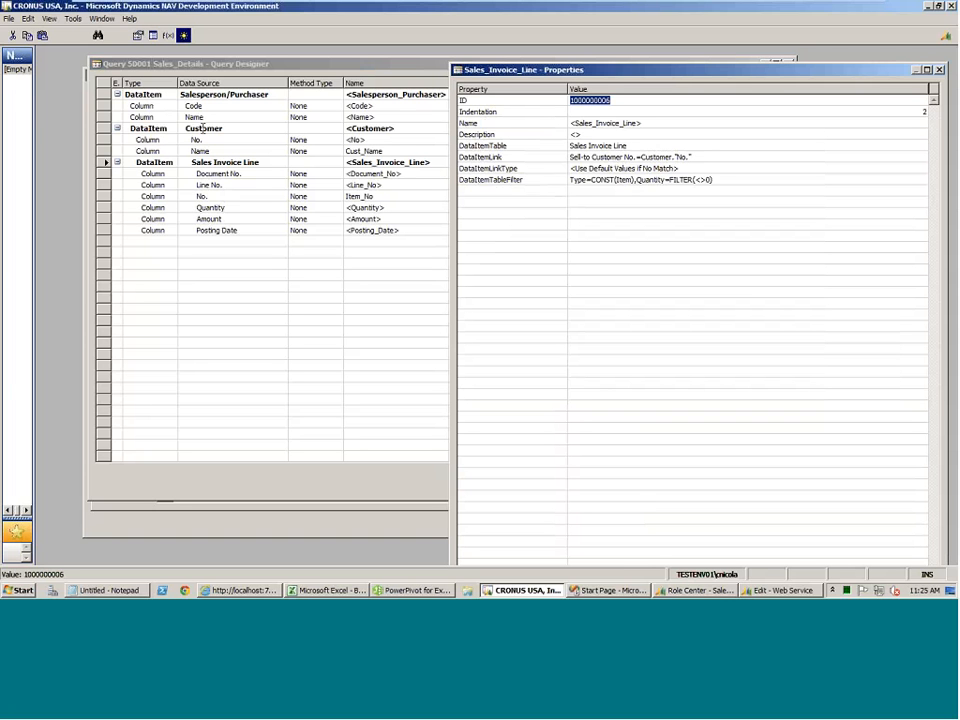
pyautogui.click(724, 181)
pyautogui.moveTo(723, 181); pyautogui.dragTo(569, 180)
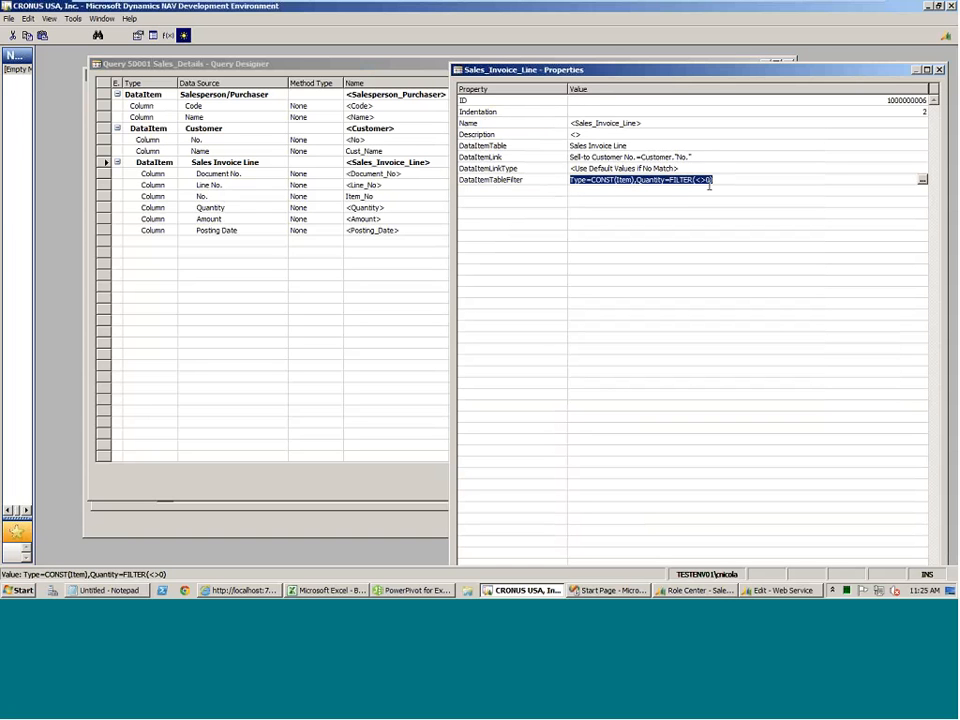
pyautogui.doubleClick(456, 70)
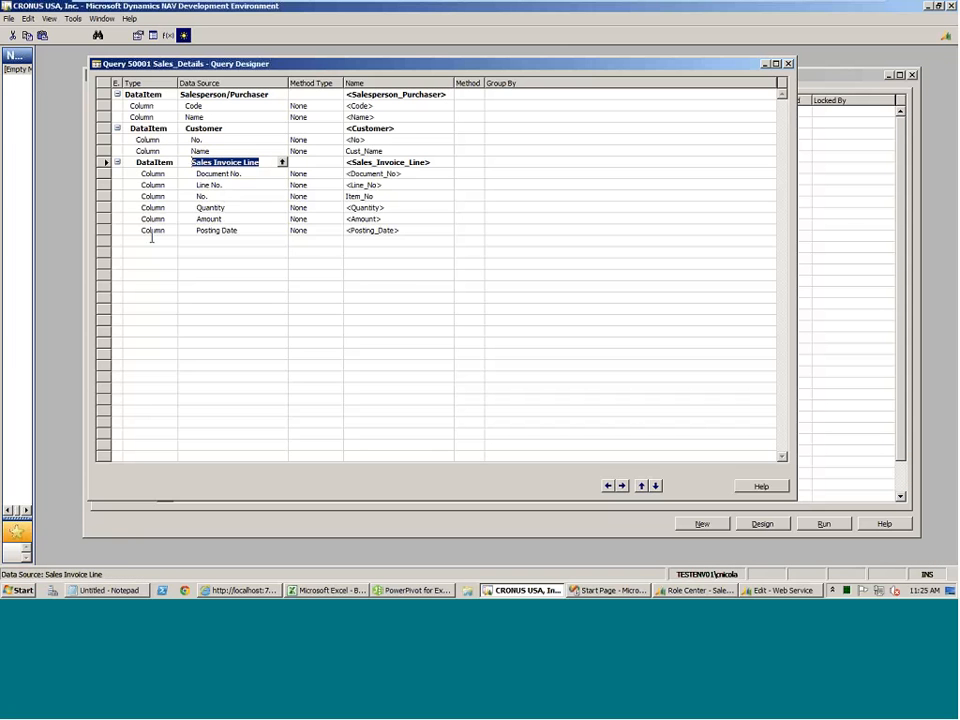
# Review the OrderBy and TopNumberOfRows properties of the Sales_Details query, then close its properties and the query design.
pyautogui.click(150, 241)
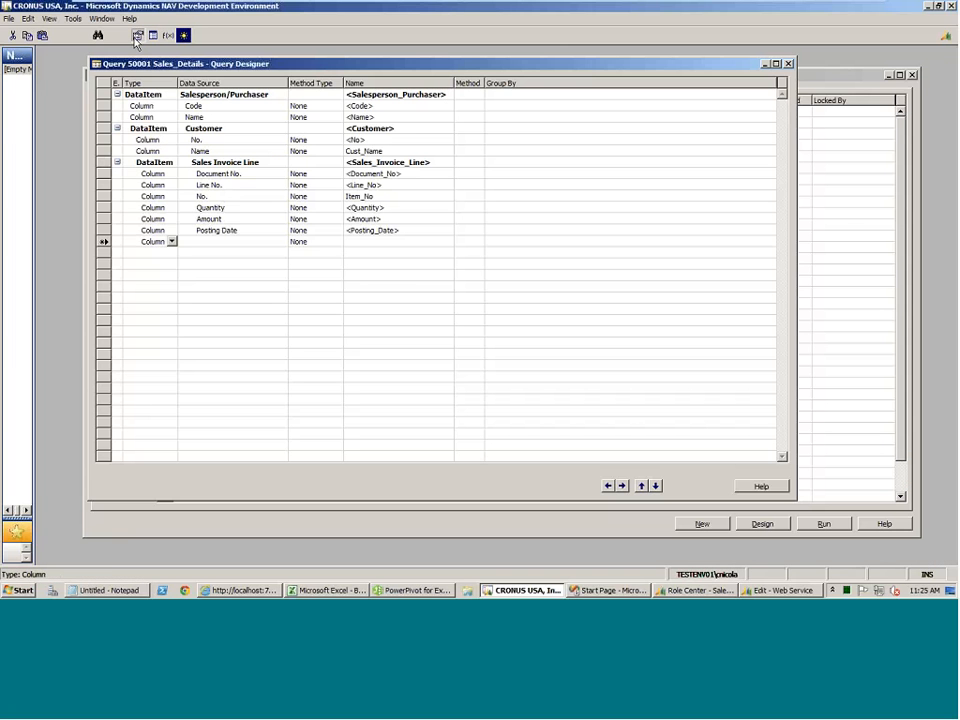
pyautogui.click(137, 37)
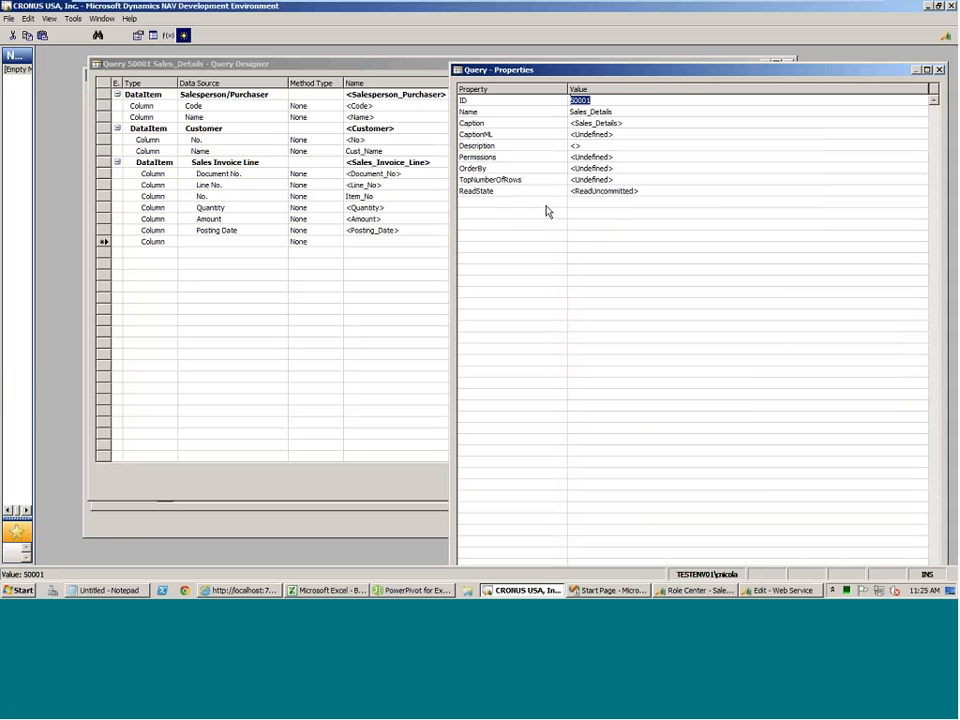
pyautogui.click(617, 167)
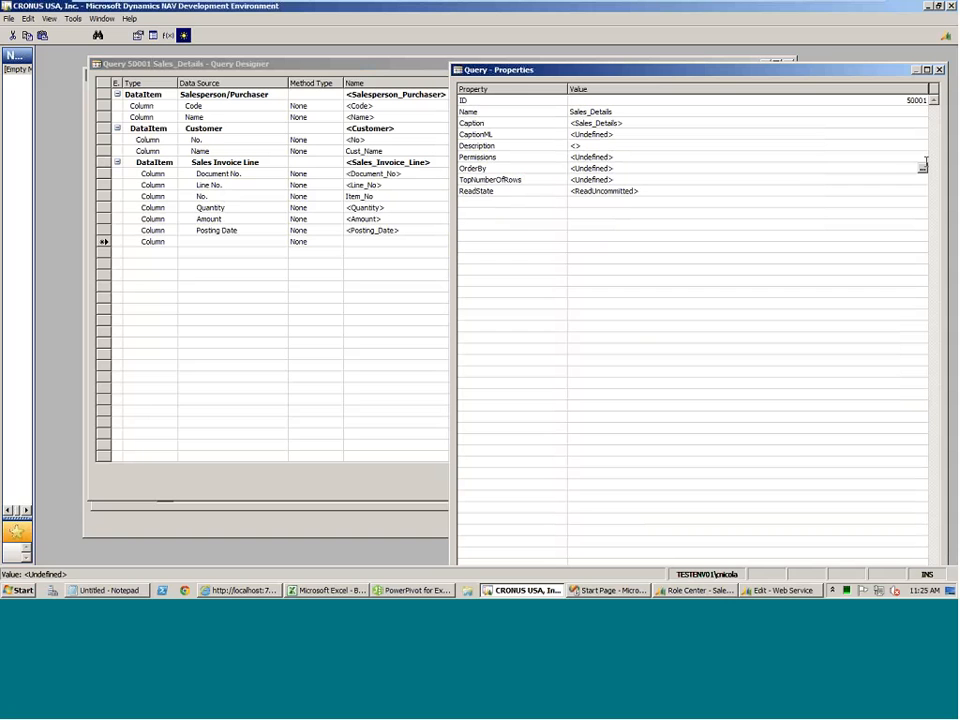
pyautogui.click(922, 168)
pyautogui.click(707, 435)
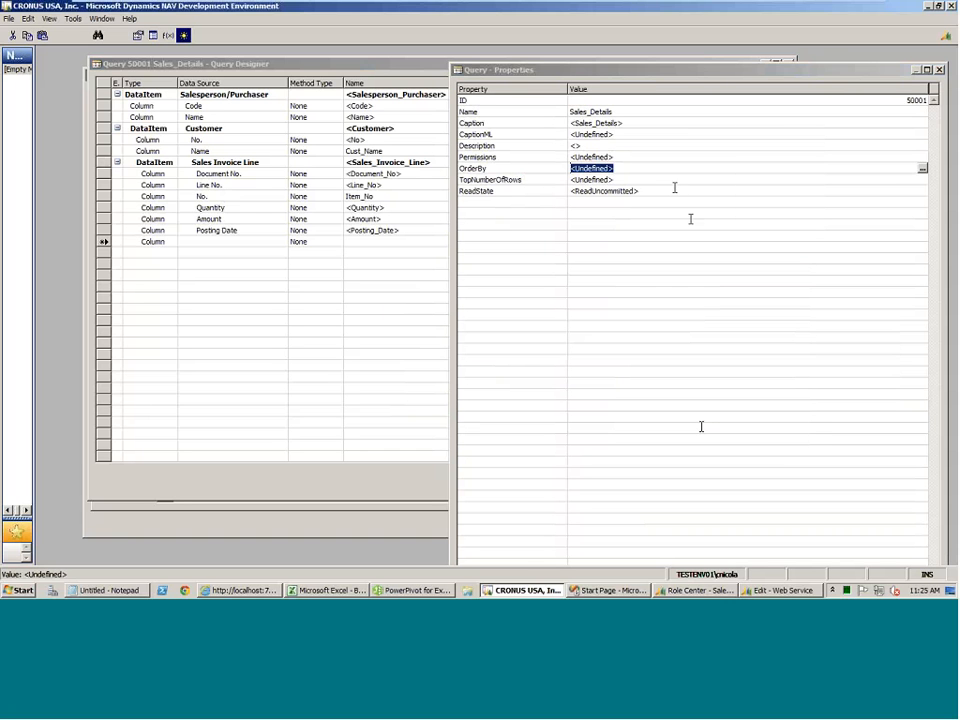
pyautogui.click(671, 181)
pyautogui.moveTo(893, 180); pyautogui.dragTo(556, 188)
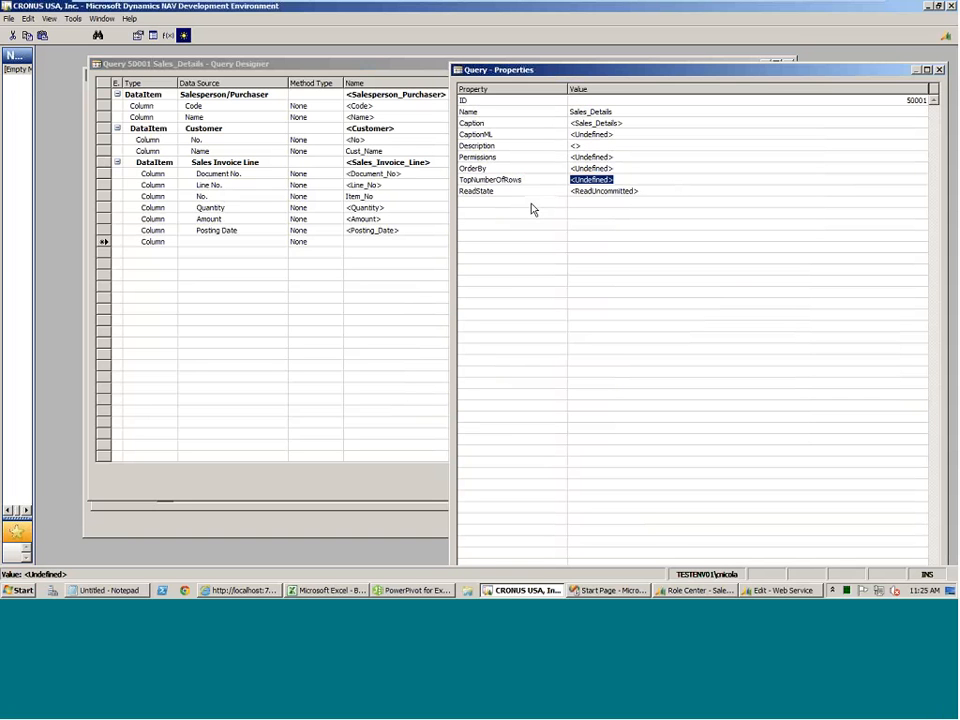
pyautogui.click(939, 70)
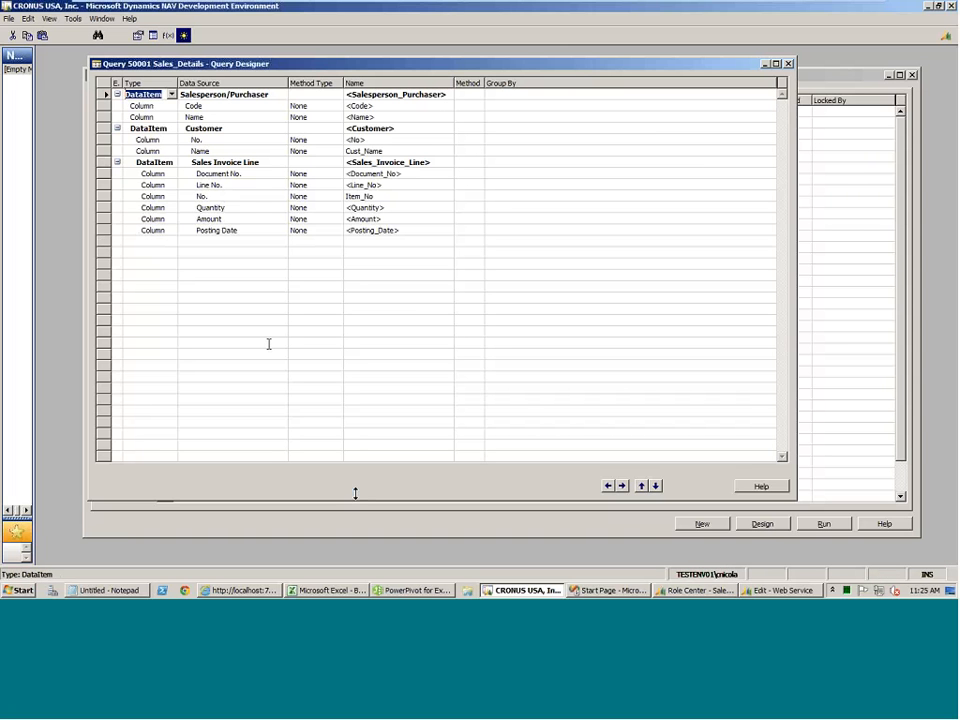
pyautogui.click(788, 64)
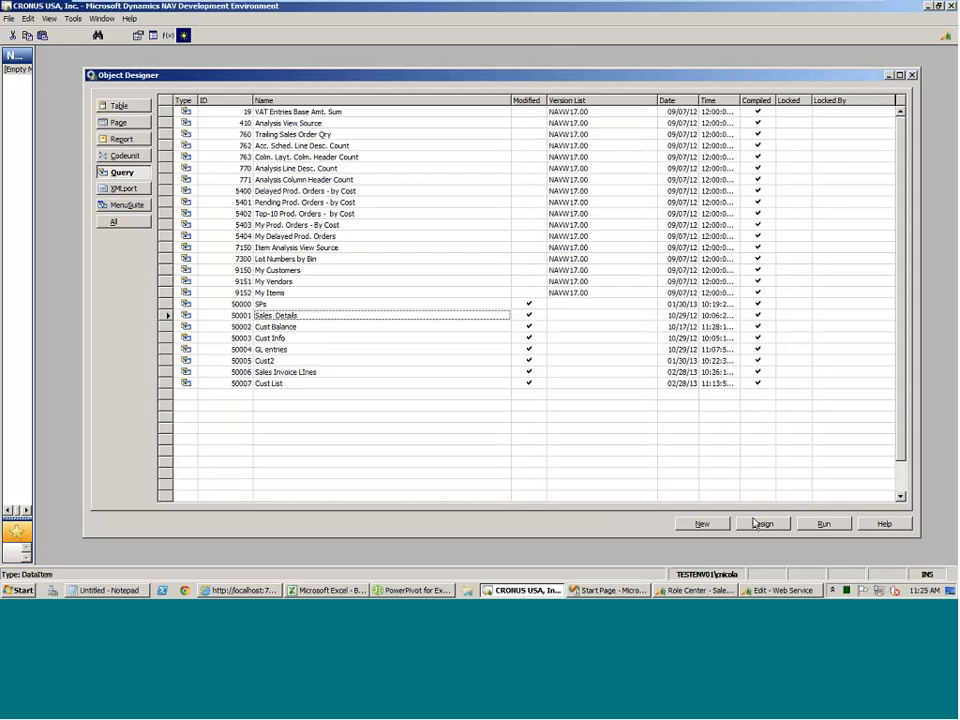
# Switch to PowerPivot for Excel and import the Sales_Details table from the data feed.
pyautogui.click(428, 592)
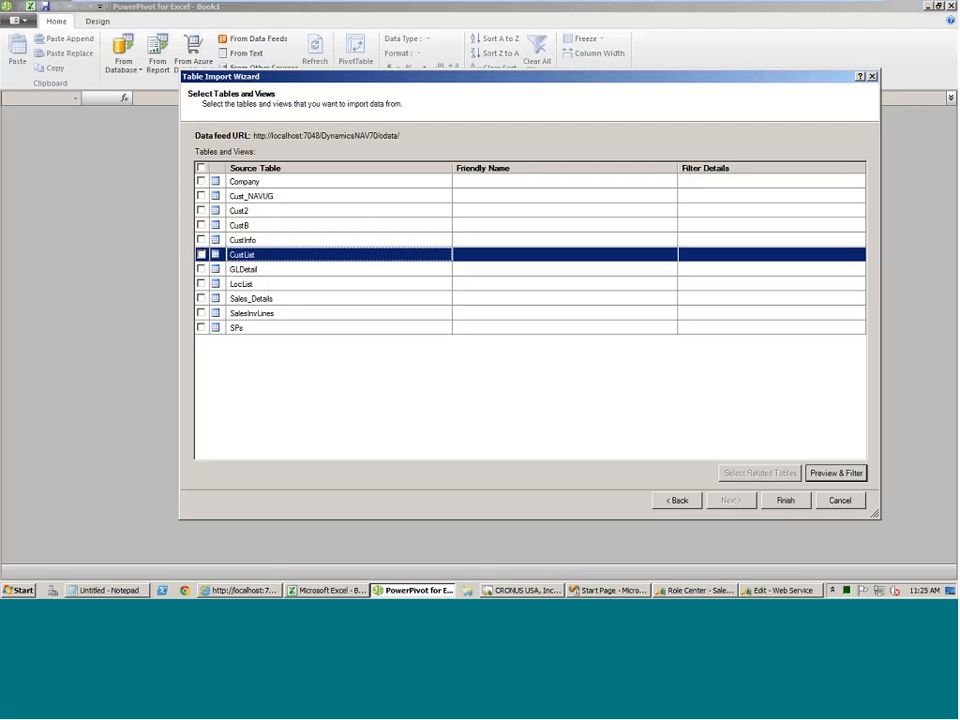
pyautogui.click(201, 299)
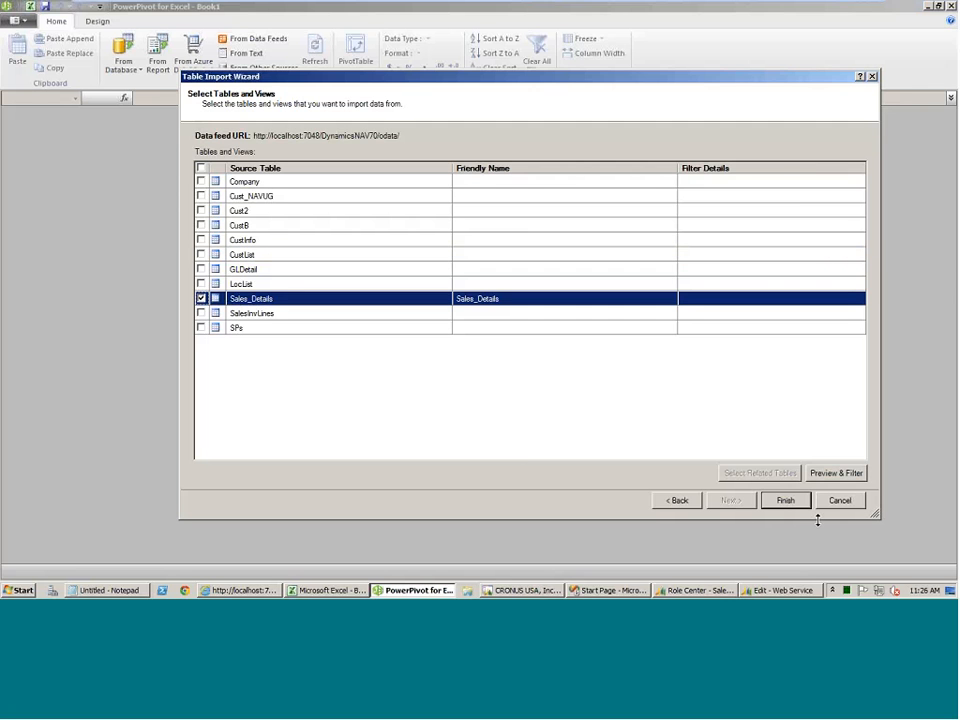
pyautogui.click(792, 503)
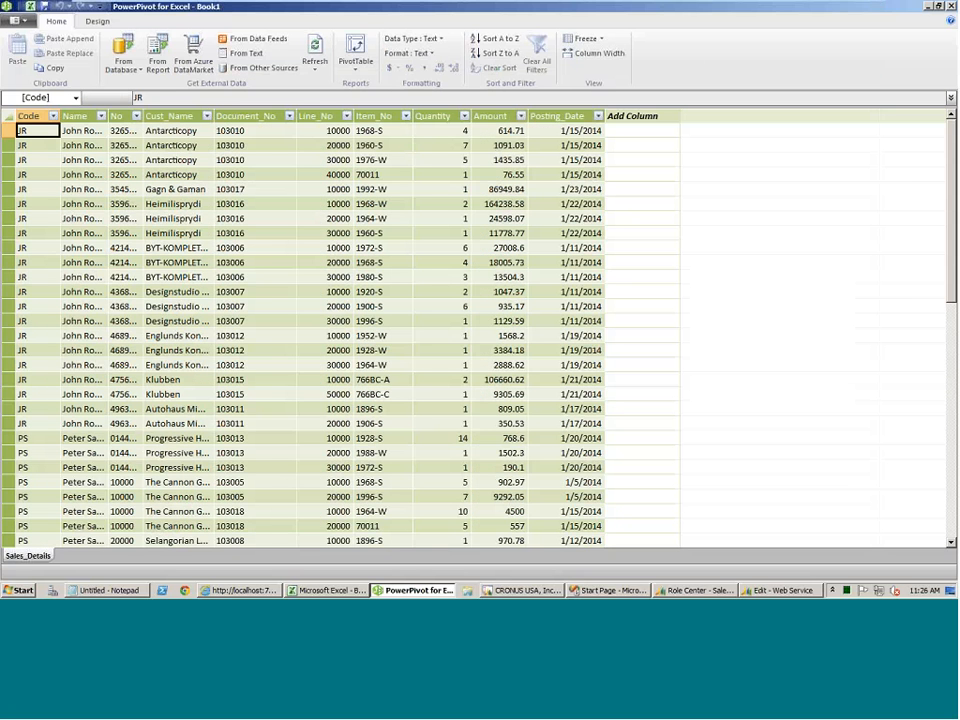
# Look through the imported Sales_Details rows and create a PivotTable from them on a new worksheet.
pyautogui.click(212, 333)
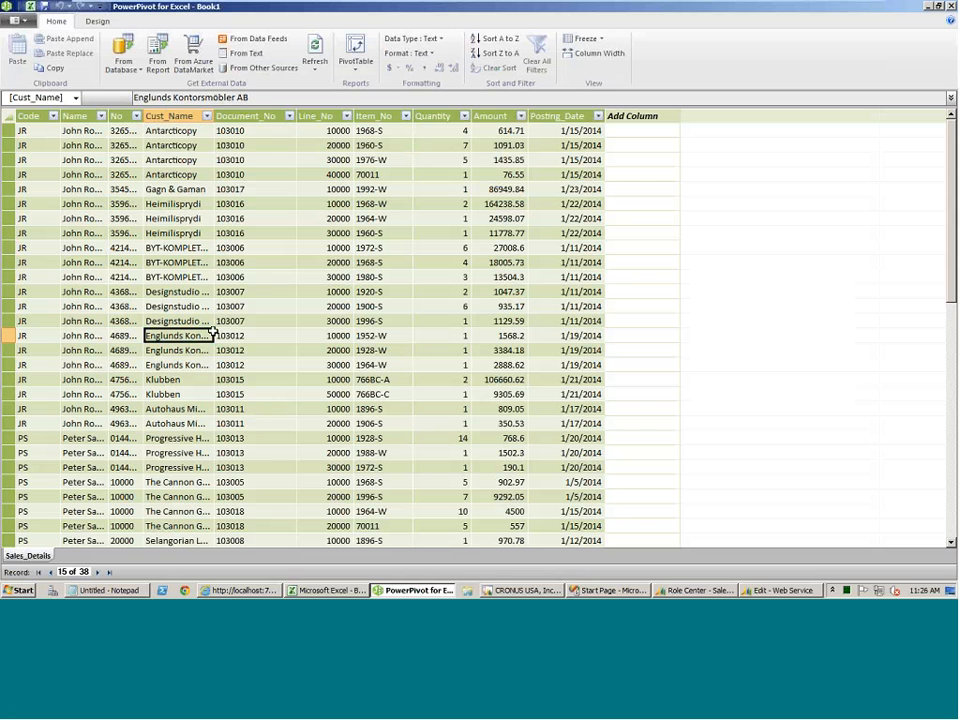
pyautogui.scroll(-1, 212, 333)
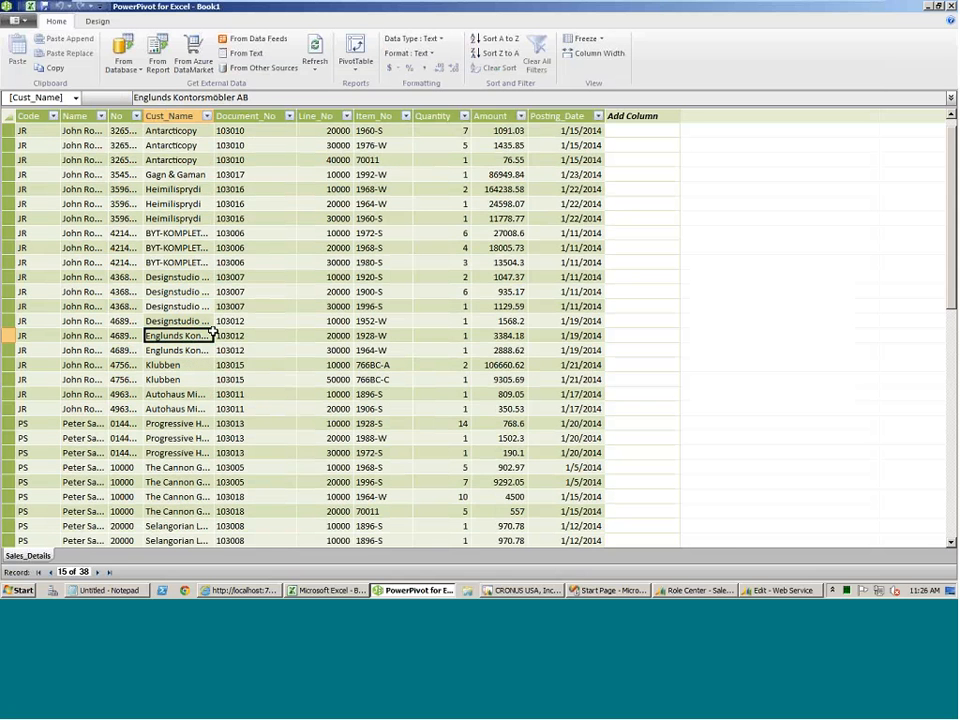
pyautogui.scroll(-2, 286, 245)
pyautogui.scroll(2, 286, 245)
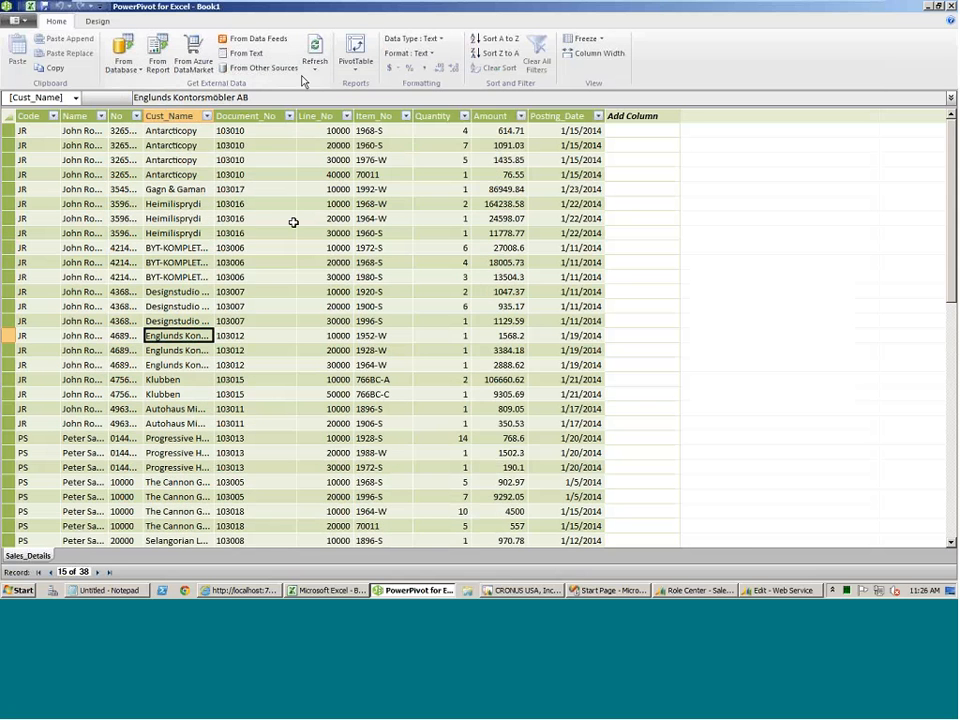
pyautogui.click(355, 45)
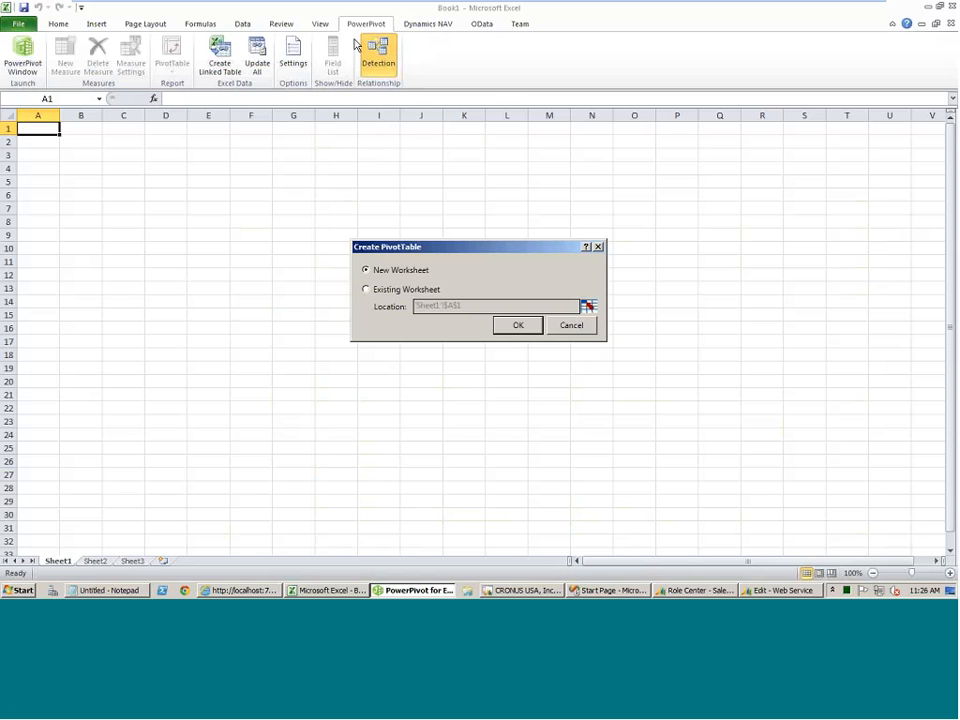
pyautogui.click(518, 325)
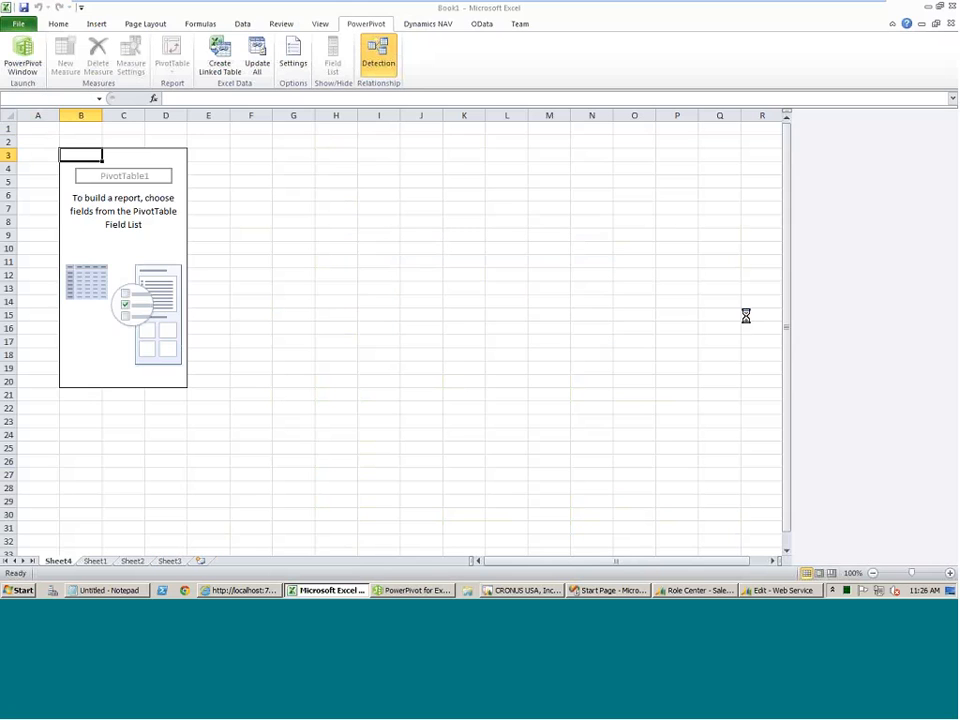
# Add the Code and No fields to the PivotTable as row labels, with Quantity and Amount as summed values.
pyautogui.click(815, 172)
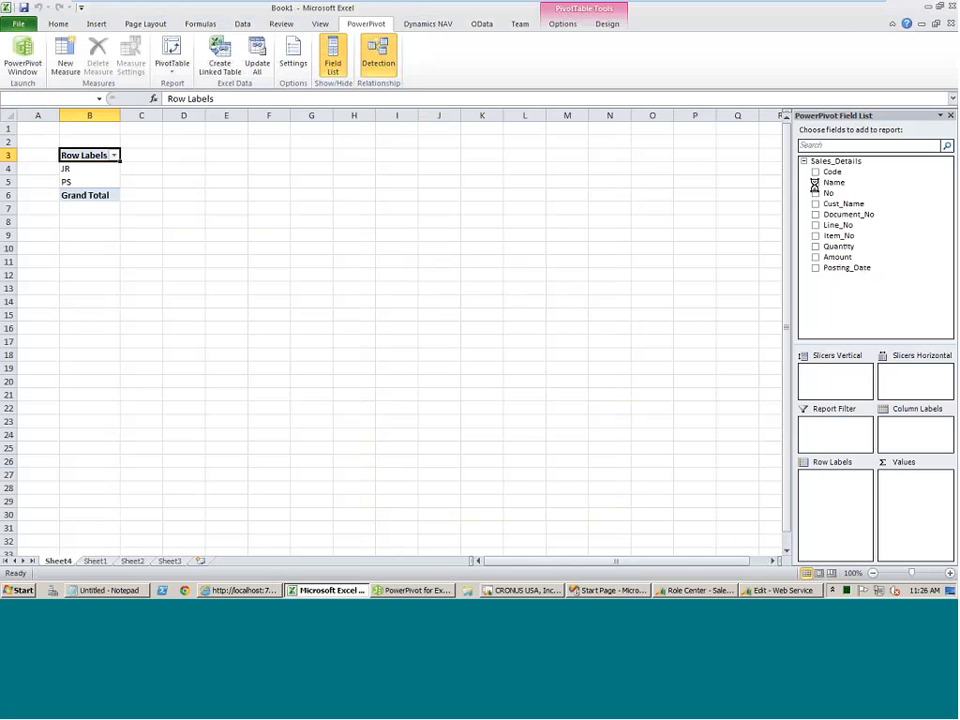
pyautogui.click(815, 193)
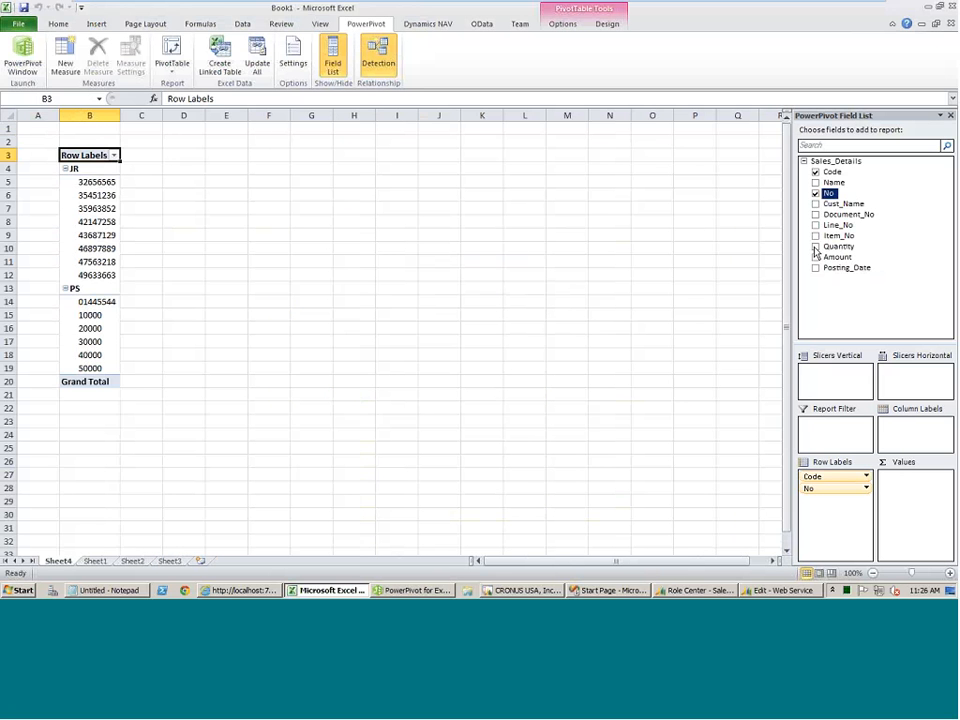
pyautogui.click(815, 246)
pyautogui.click(816, 257)
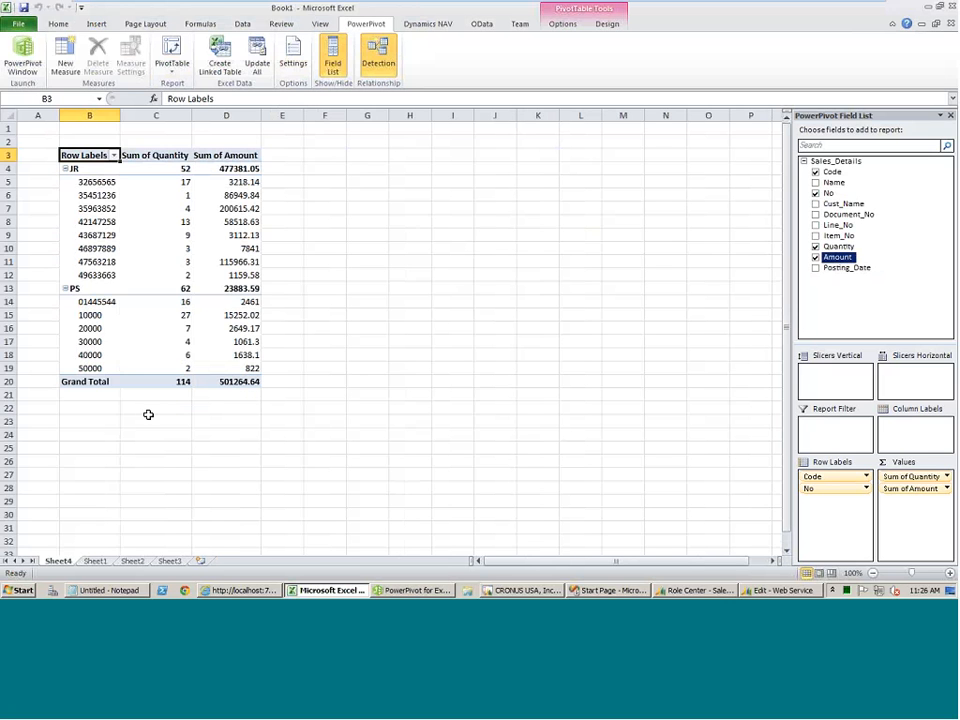
# Switch to the PowerPivot window and review its PivotTable and chart layouts, including Flattened PivotTable, then return to the worksheet.
pyautogui.click(290, 591)
pyautogui.click(400, 591)
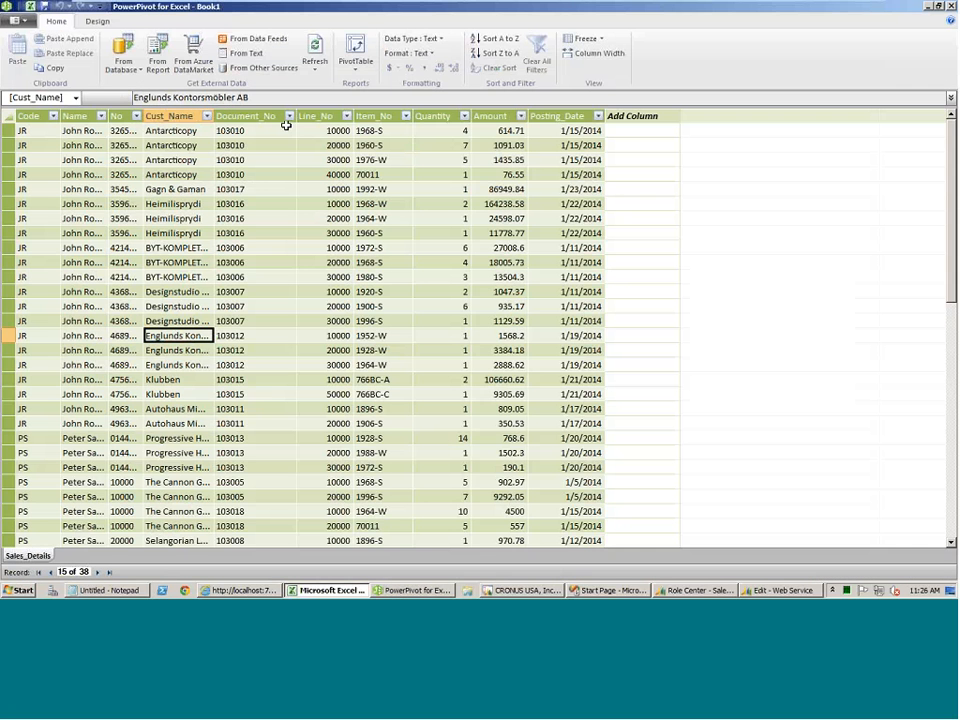
pyautogui.click(353, 70)
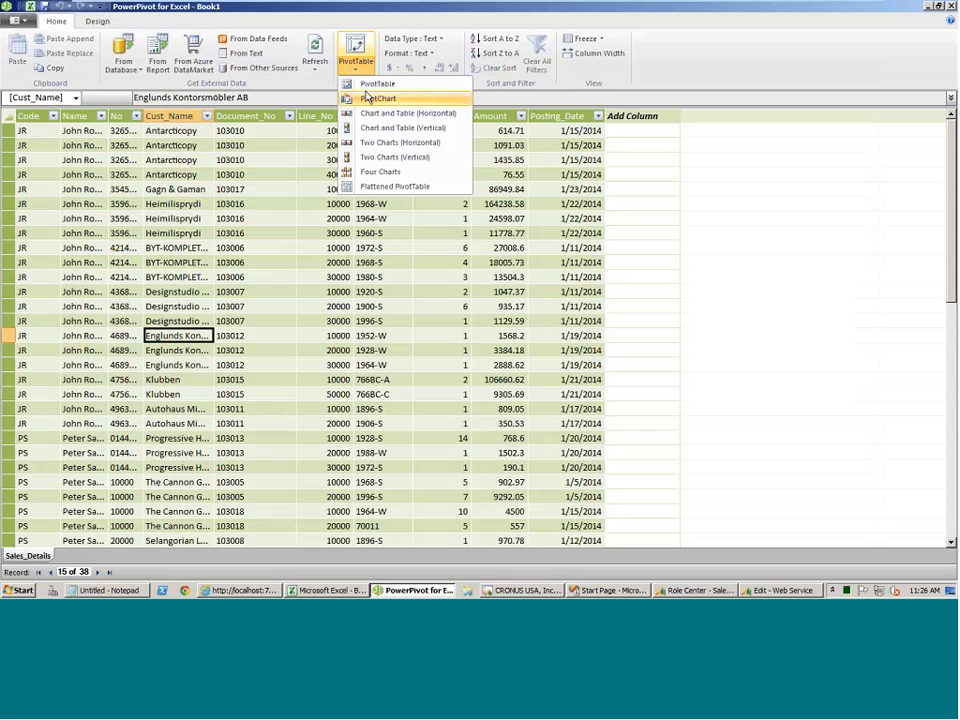
pyautogui.click(392, 188)
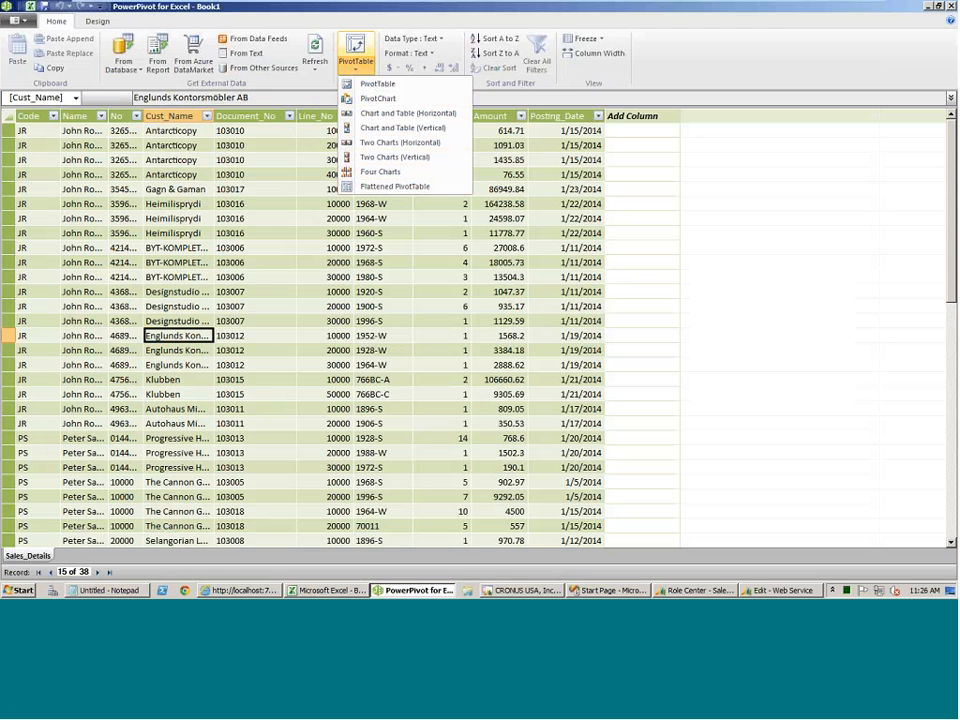
pyautogui.click(323, 594)
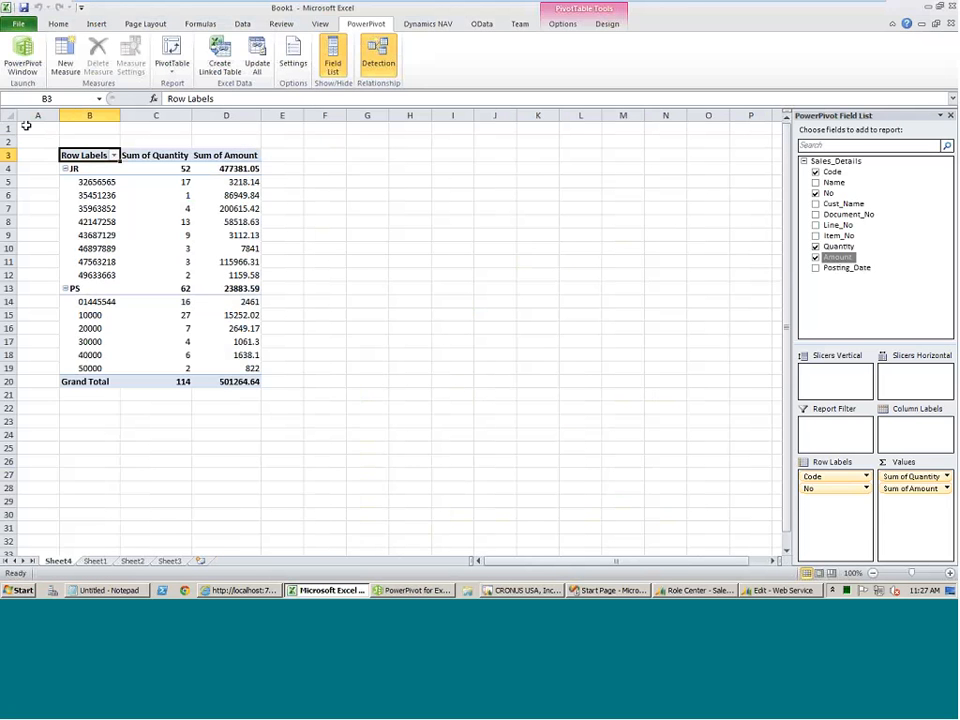
# Compare the Sales_Details source rows in PowerPivot with the PivotTable on the Excel worksheet.
pyautogui.click(413, 590)
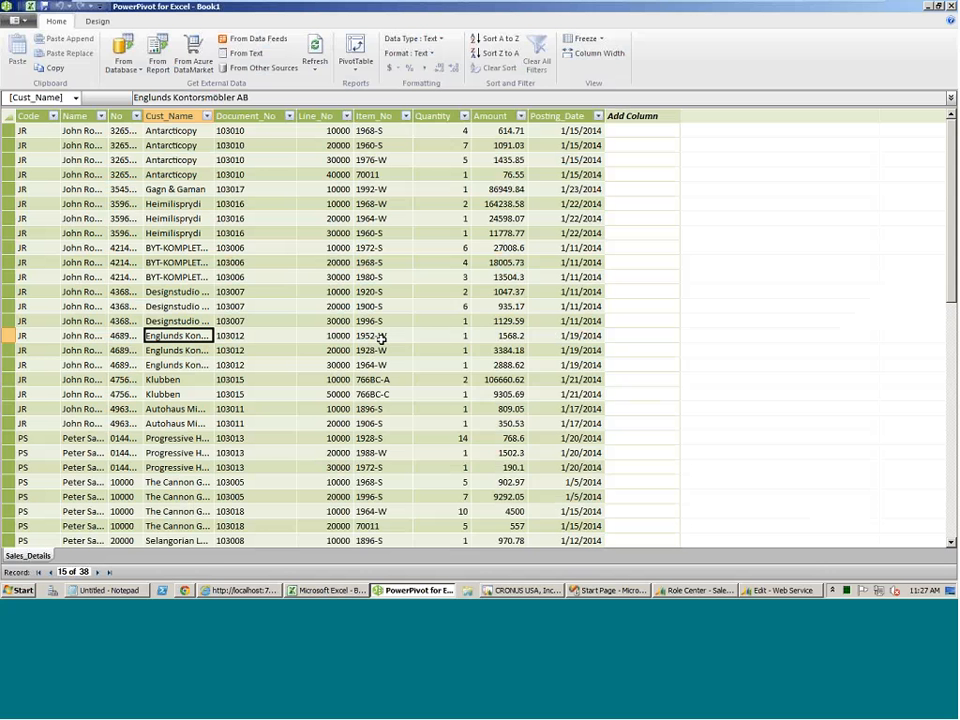
pyautogui.click(322, 591)
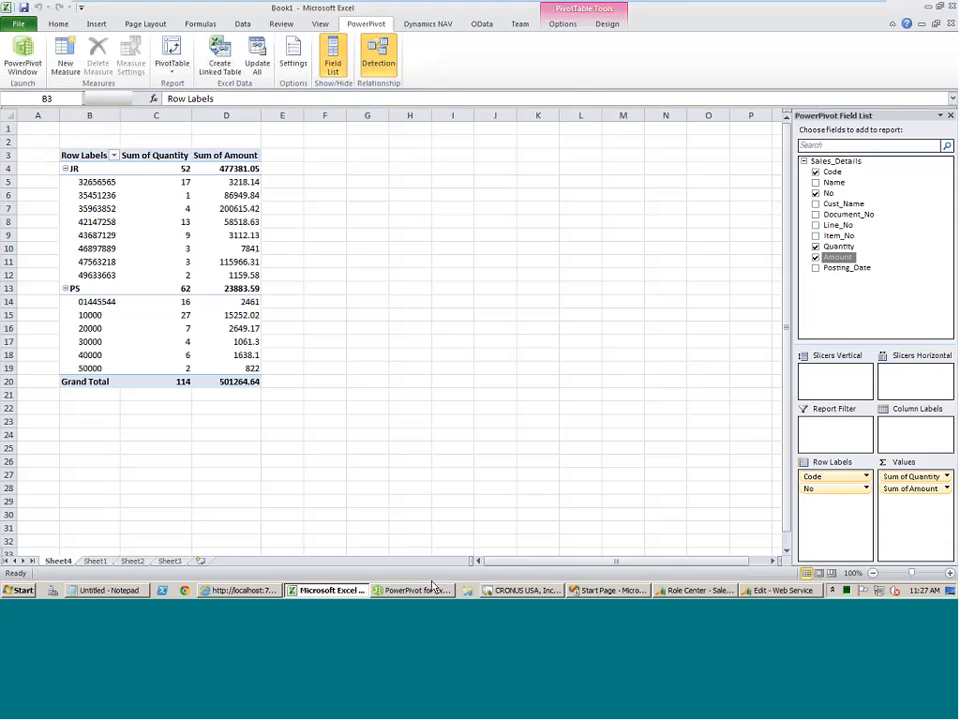
pyautogui.click(432, 587)
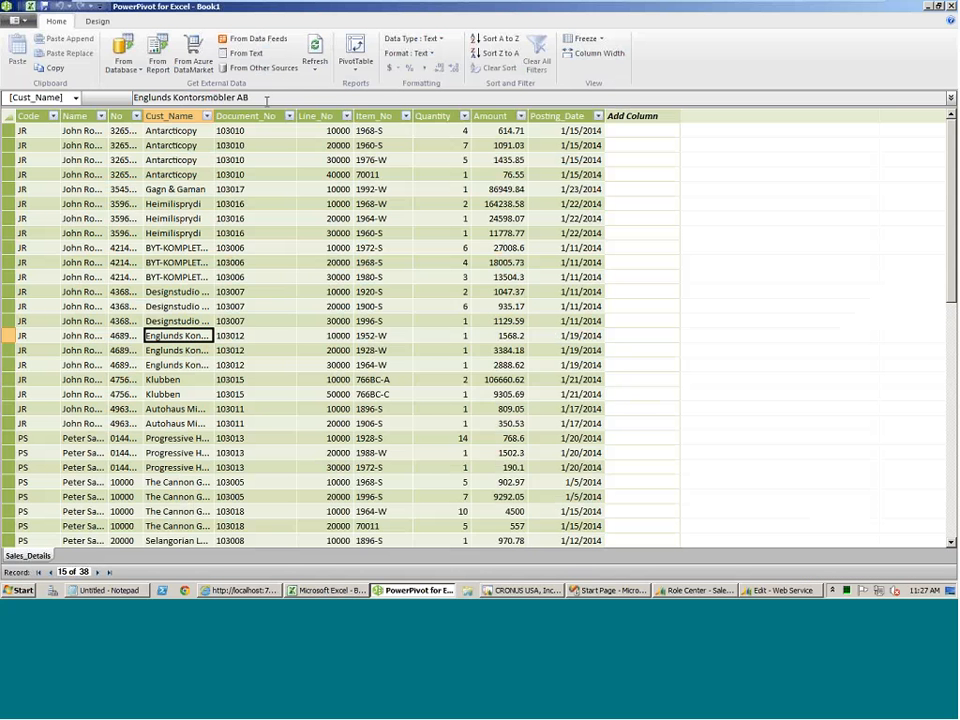
pyautogui.click(30, 7)
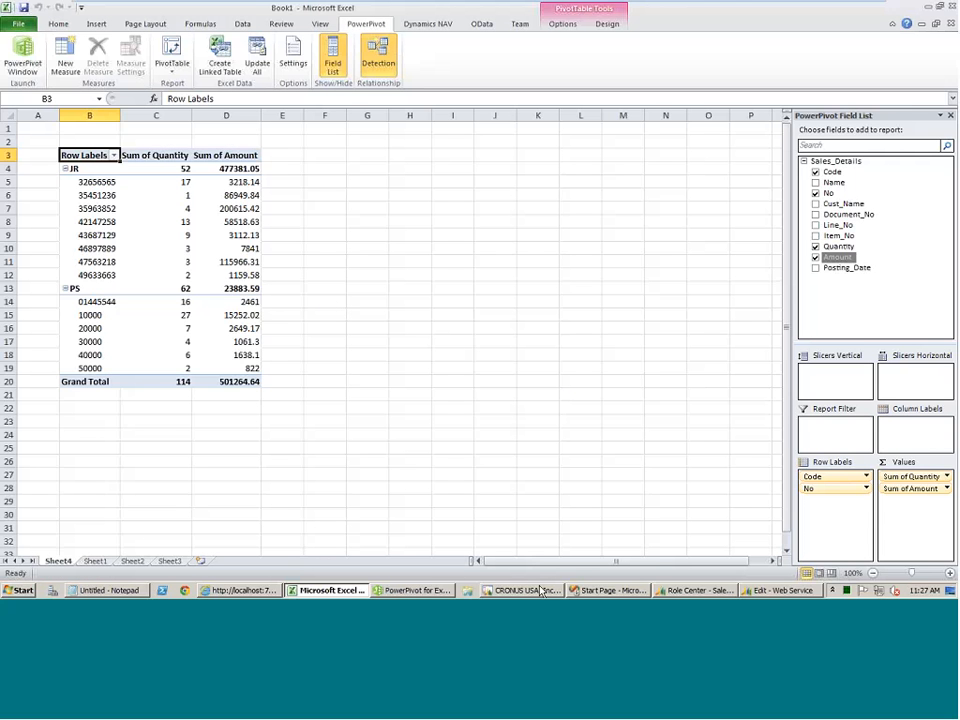
pyautogui.click(423, 591)
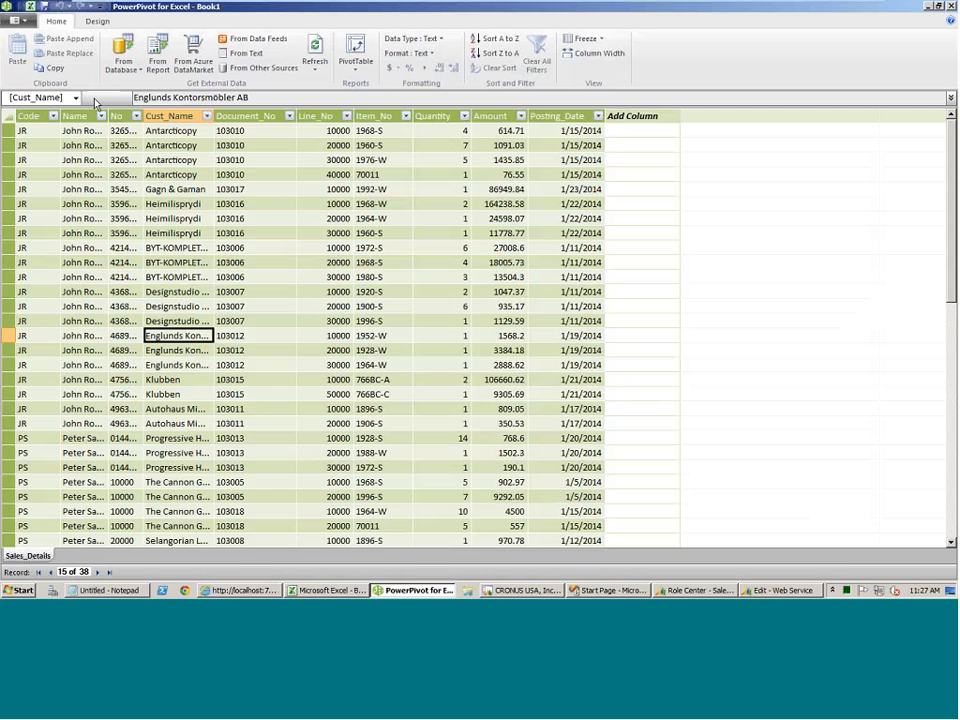
# Close the PowerPivot window and its workbook, and start Excel again with a blank workbook and a new PowerPivot window.
pyautogui.click(951, 6)
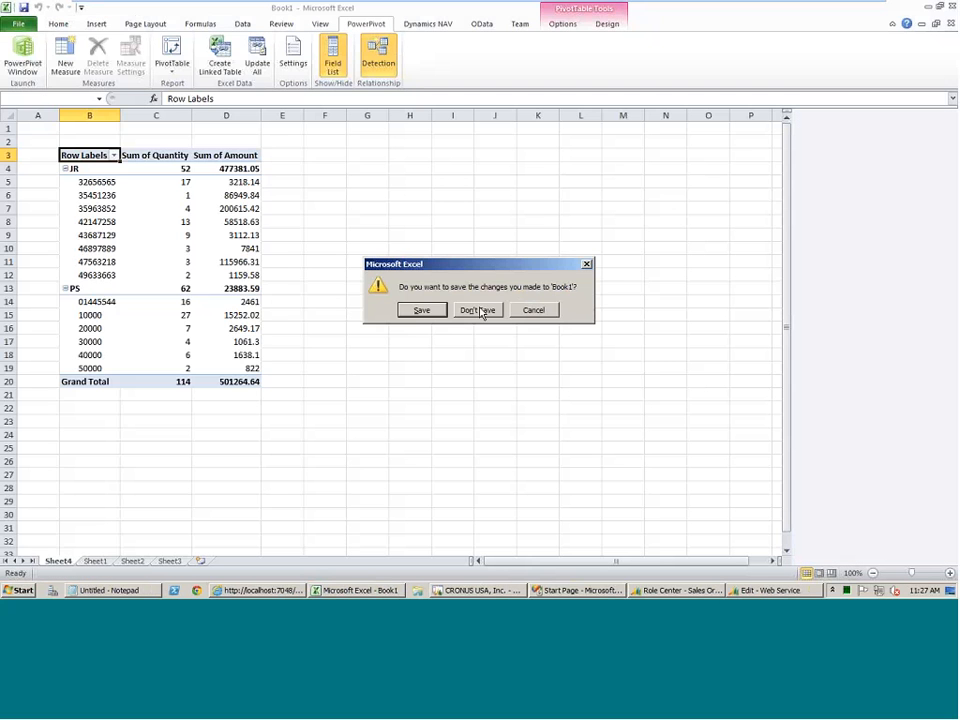
pyautogui.click(486, 311)
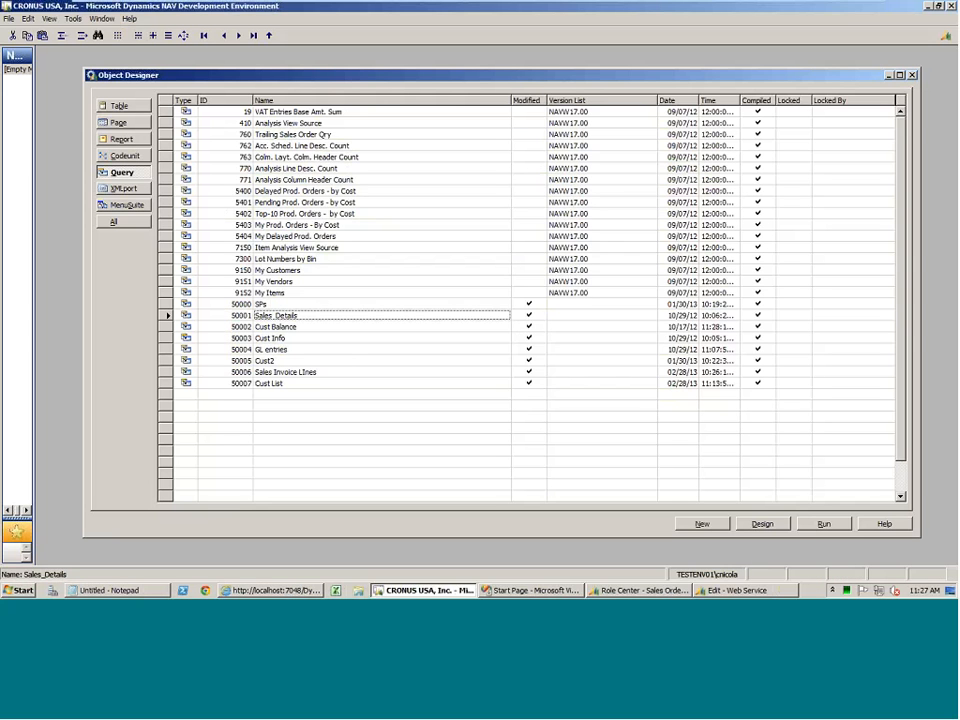
pyautogui.click(336, 590)
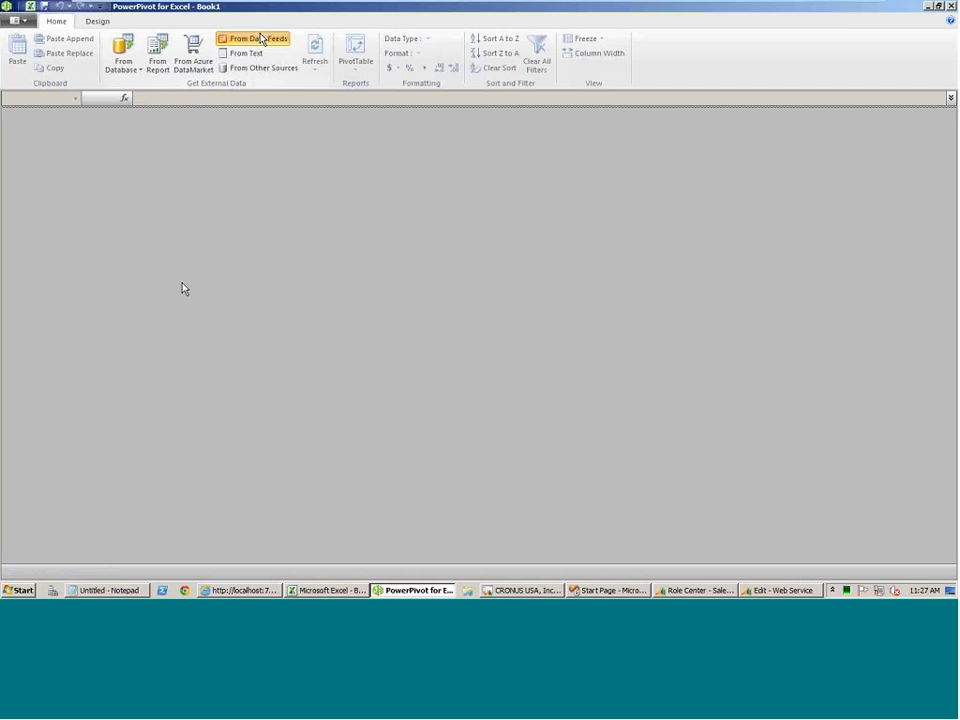
pyautogui.click(260, 38)
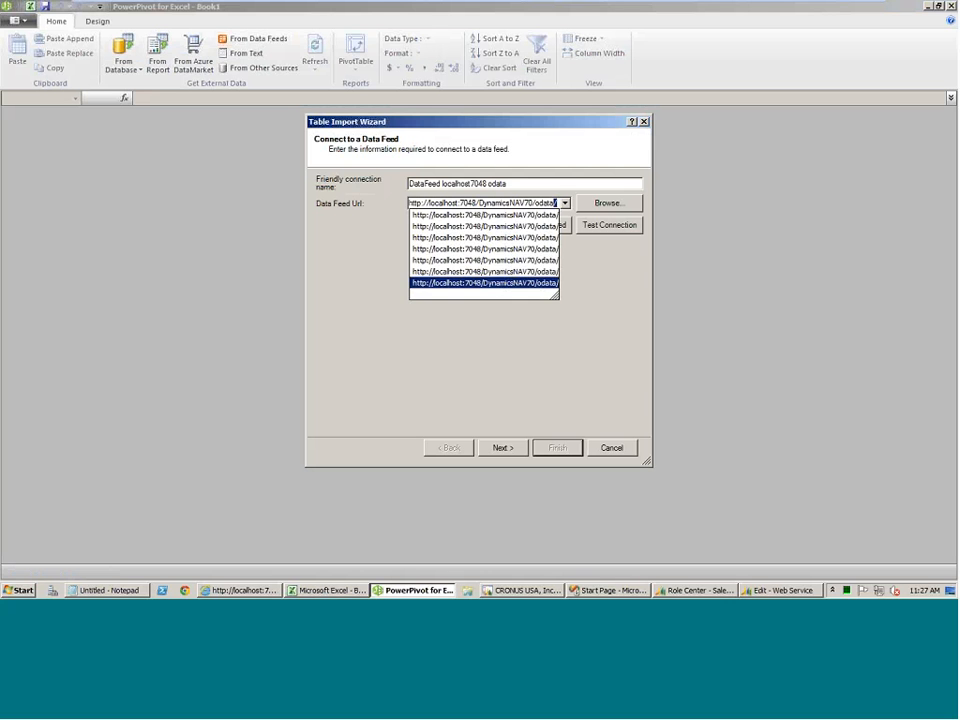
pyautogui.click(510, 371)
pyautogui.click(502, 447)
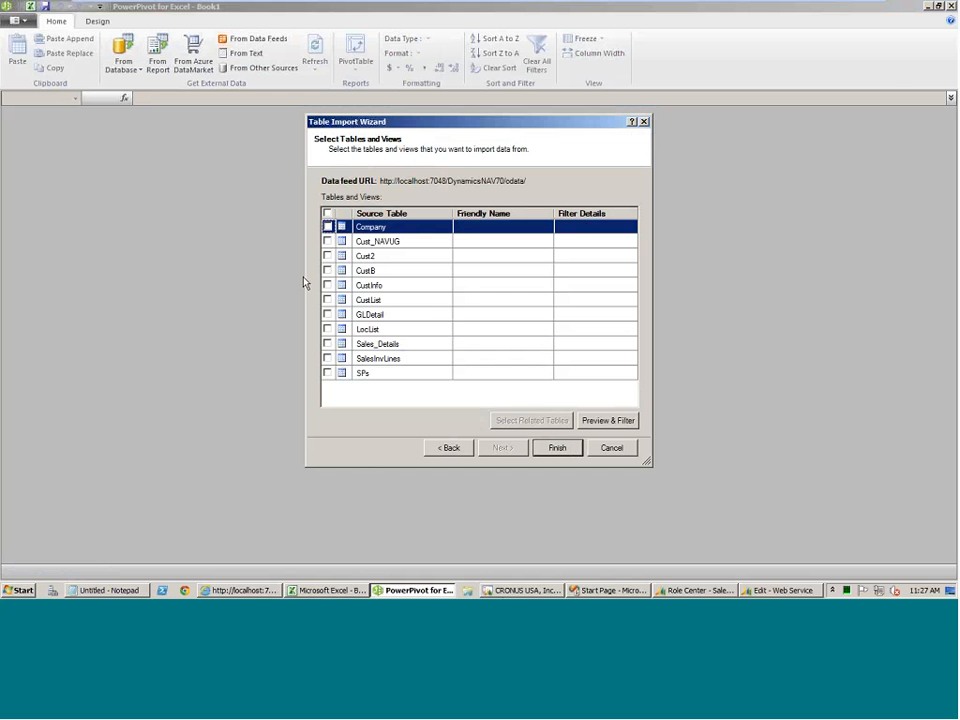
# Switch to the Dynamics NAV Development Environment, examine the columns of query 50000 SPs, and close its design.
pyautogui.click(510, 590)
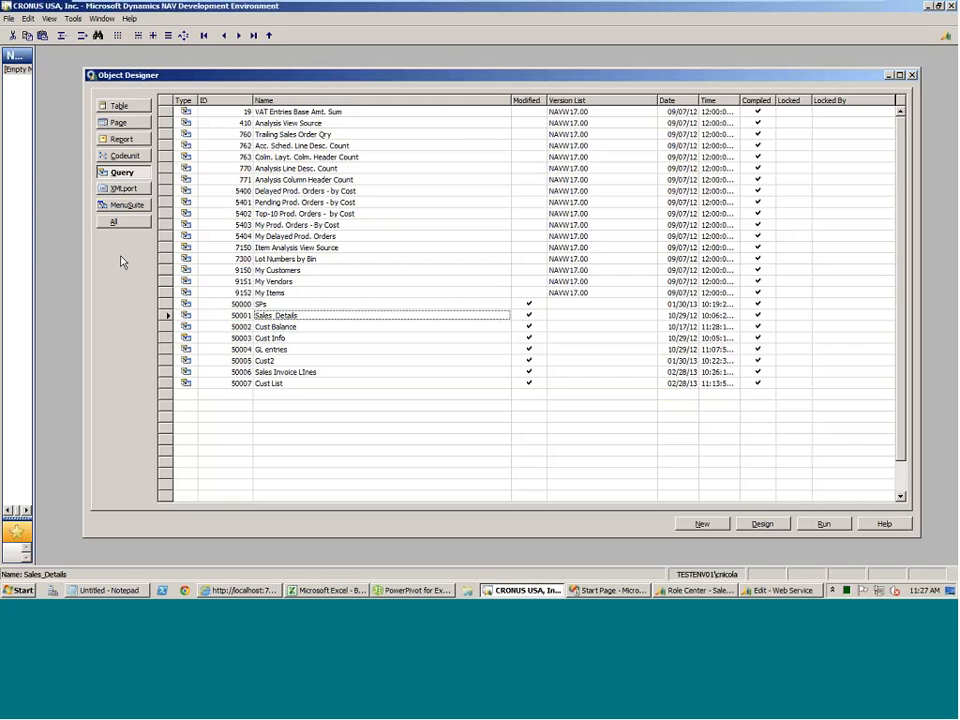
pyautogui.press('Up')
pyautogui.click(762, 523)
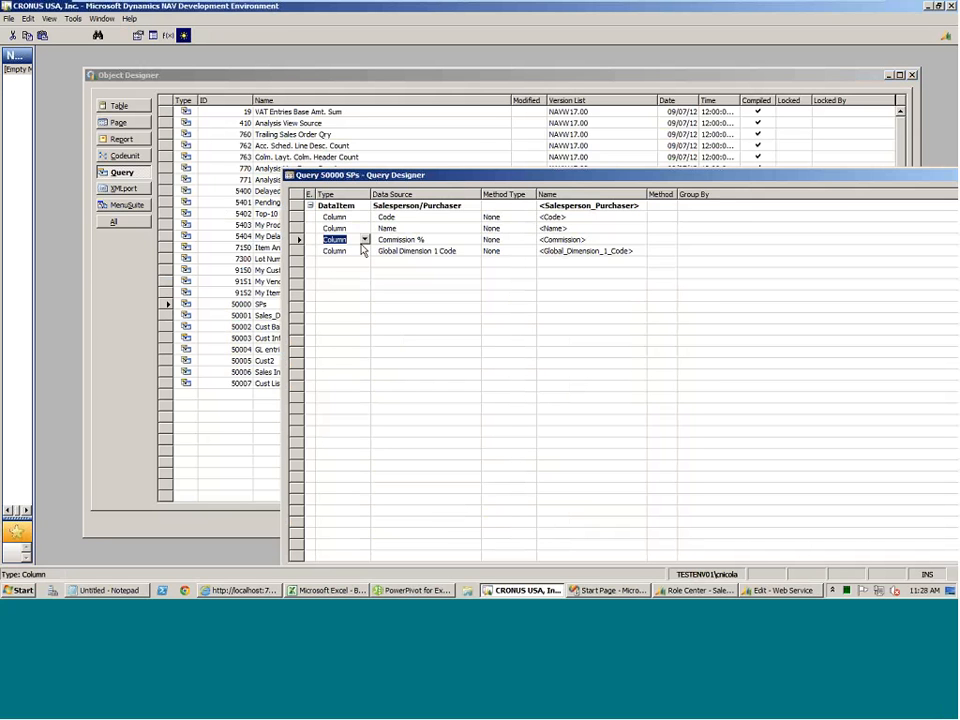
pyautogui.click(289, 176)
pyautogui.click(305, 259)
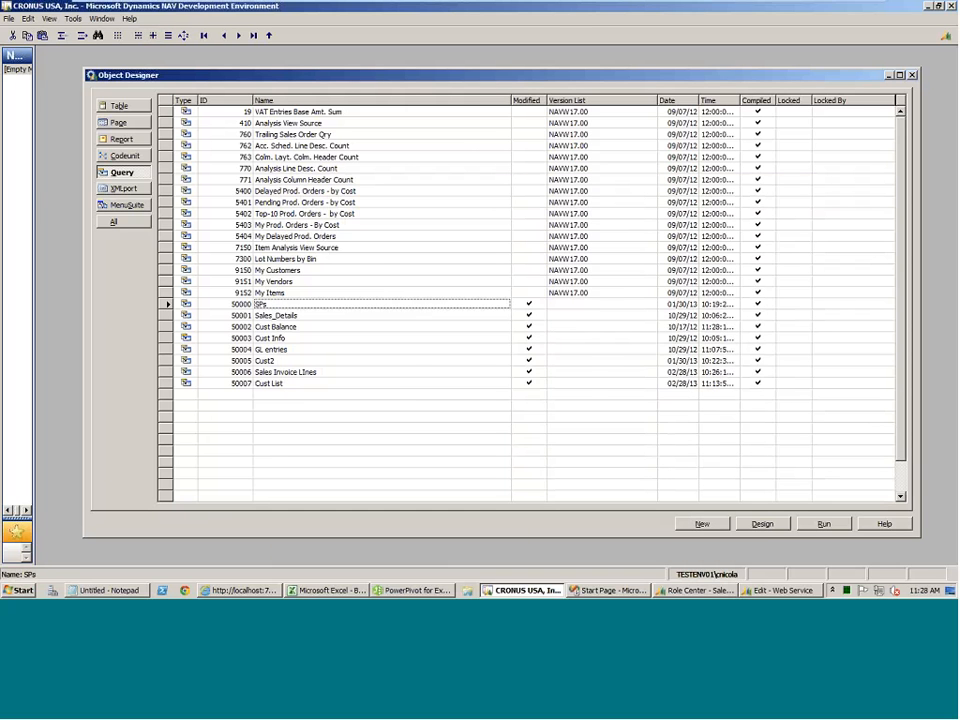
# Examine the Customer columns in the design of query 50003 Cust Info and close it.
pyautogui.press('Down')
pyautogui.press('Down')
pyautogui.press('Down')
pyautogui.click(760, 522)
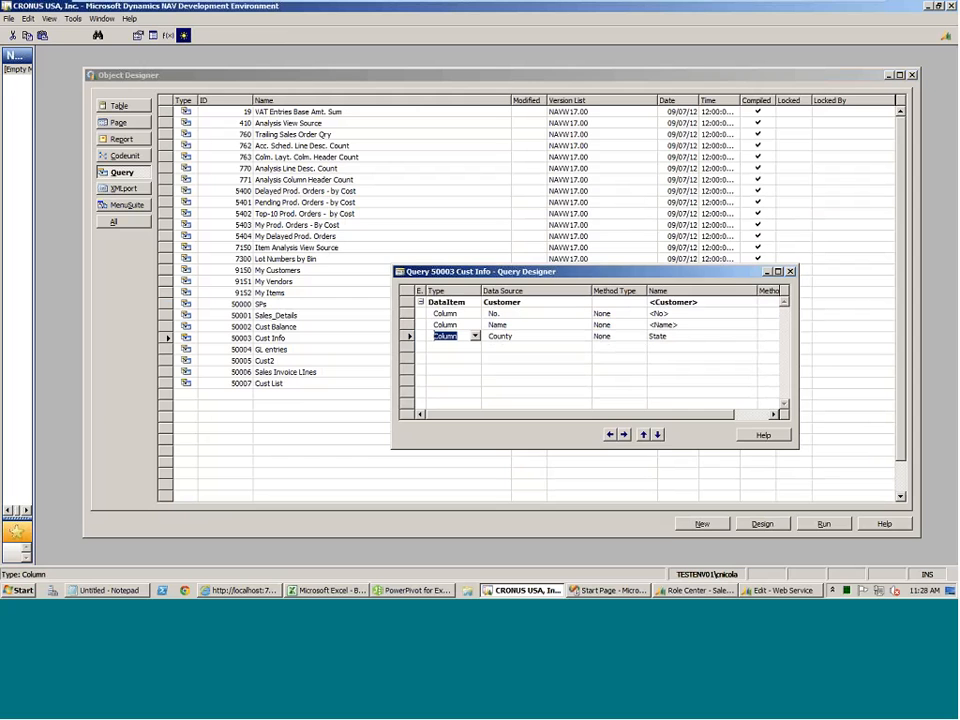
pyautogui.click(790, 271)
# Examine the Sales Invoice Line columns in the design of query 50006 Sales Invoice LInes and close it.
pyautogui.click(330, 373)
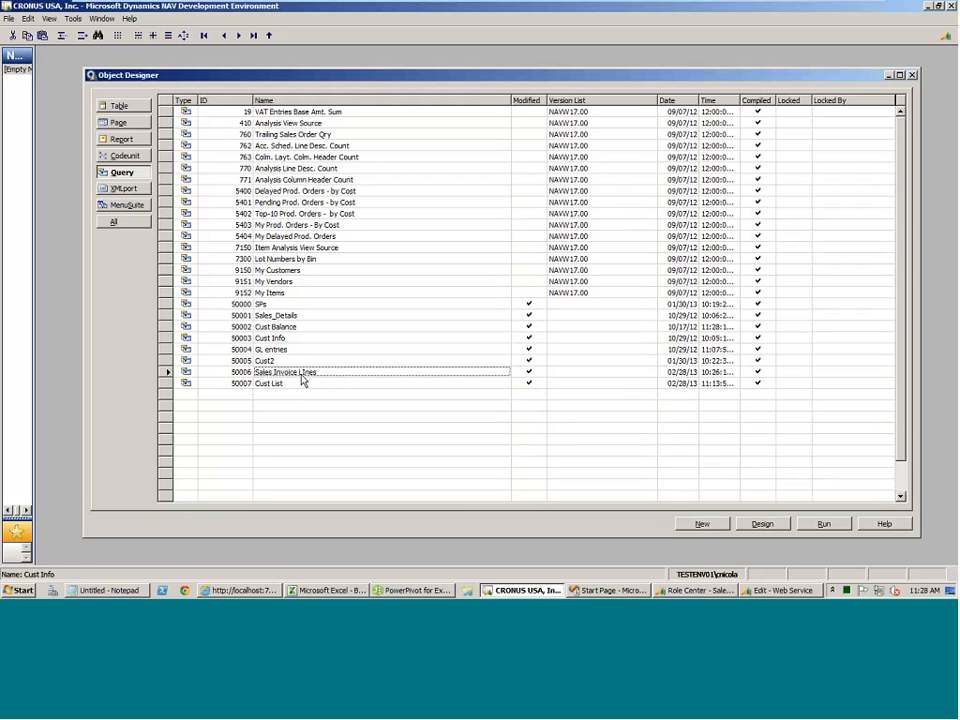
pyautogui.click(764, 524)
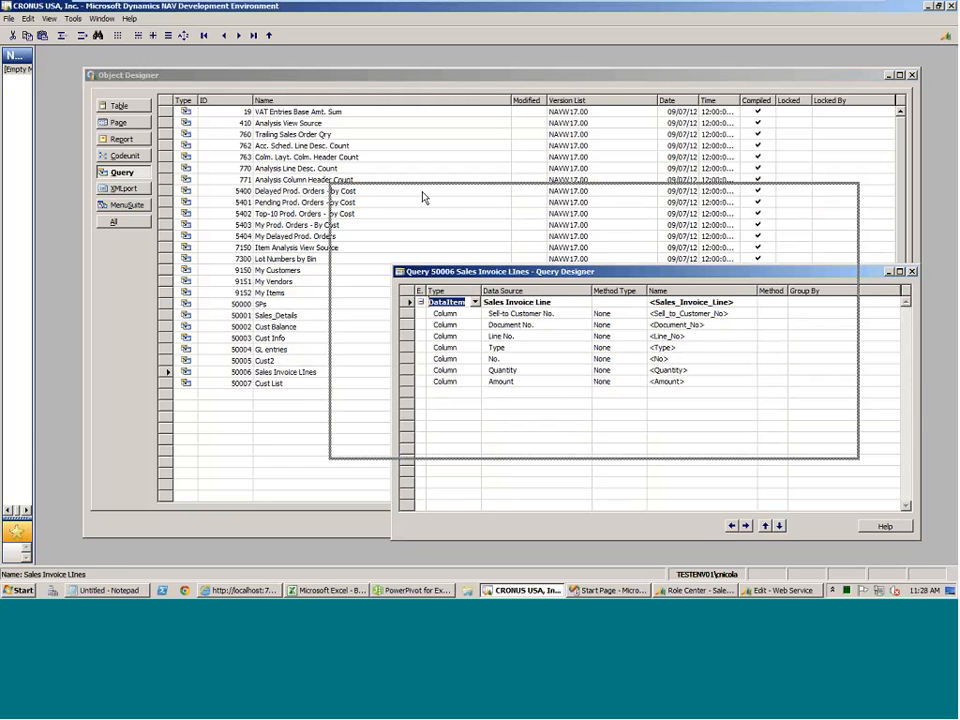
pyautogui.click(461, 258)
pyautogui.click(461, 268)
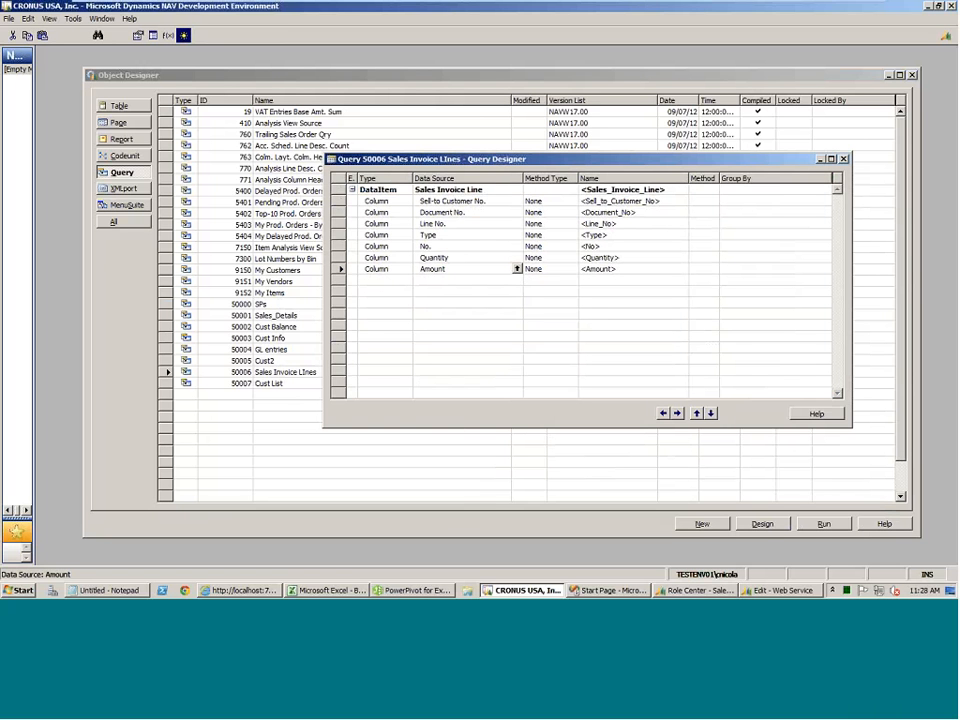
pyautogui.press('Escape')
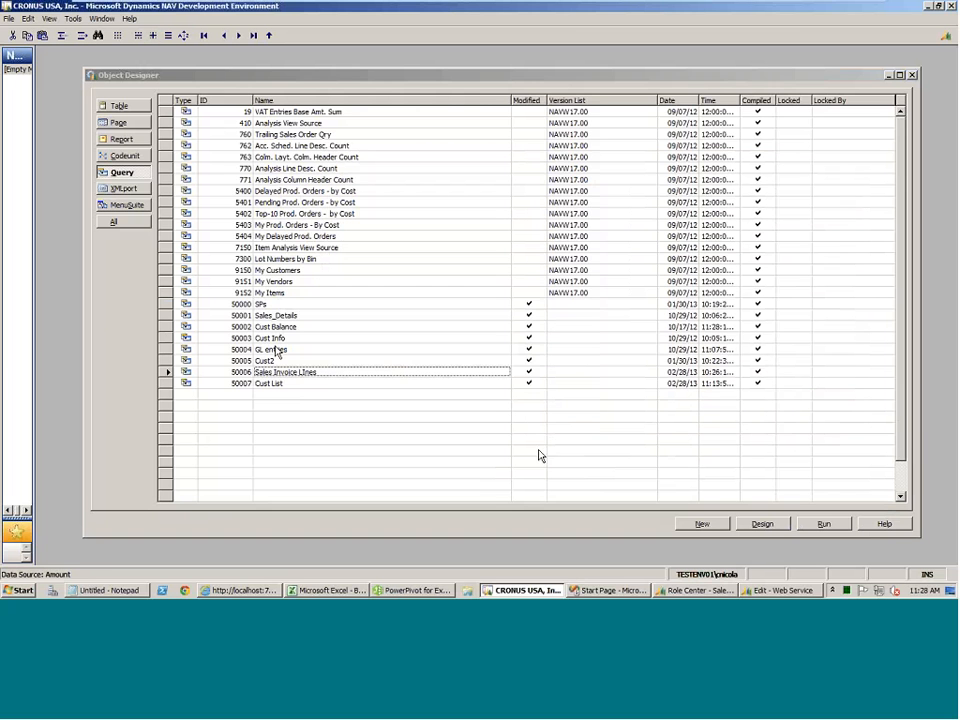
# Review how query 50001 Sales_Details nests its Salesperson/Purchaser, Customer and Sales Invoice Line data items, then close its design.
pyautogui.click(276, 318)
pyautogui.click(762, 524)
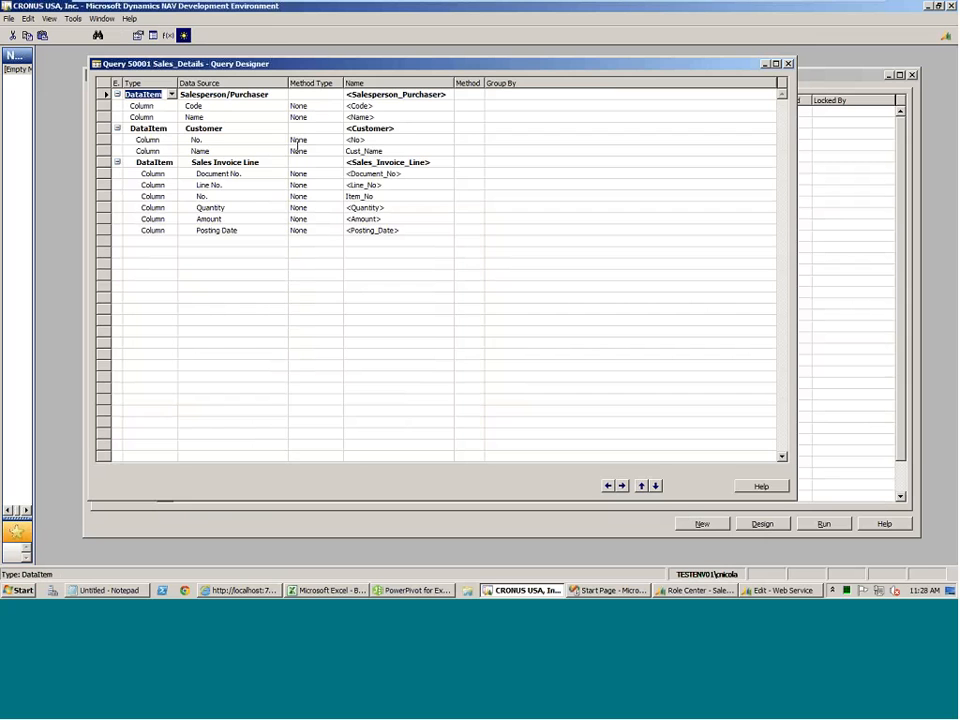
pyautogui.press('Escape')
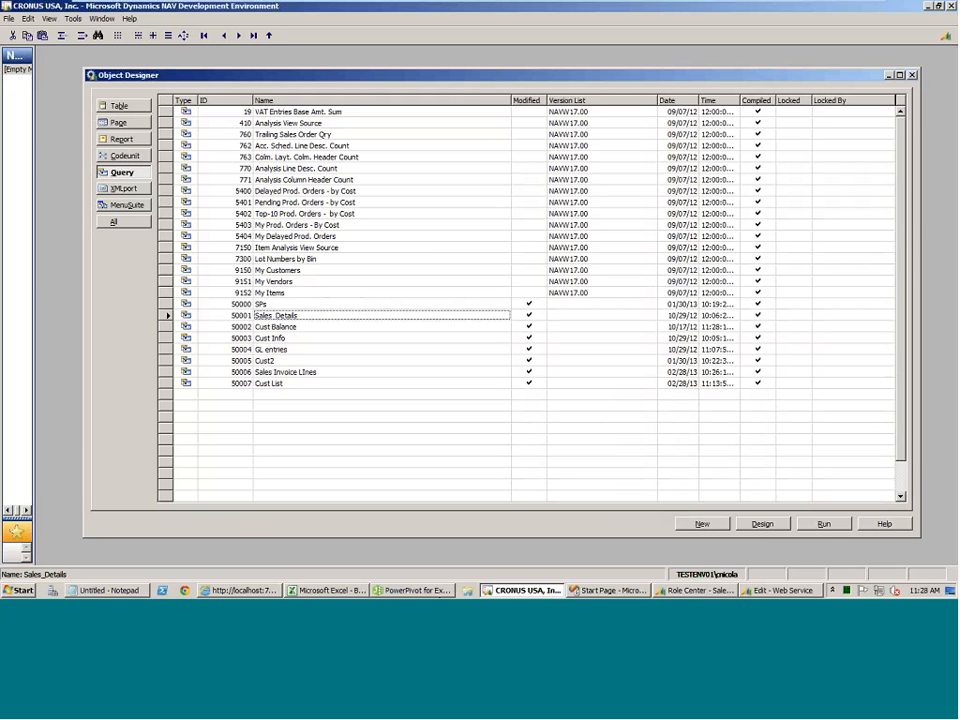
# Switch to PowerPivot for Excel and import the SPs, CustInfo and SalesInvLines tables from the data feed.
pyautogui.click(413, 591)
pyautogui.click(327, 373)
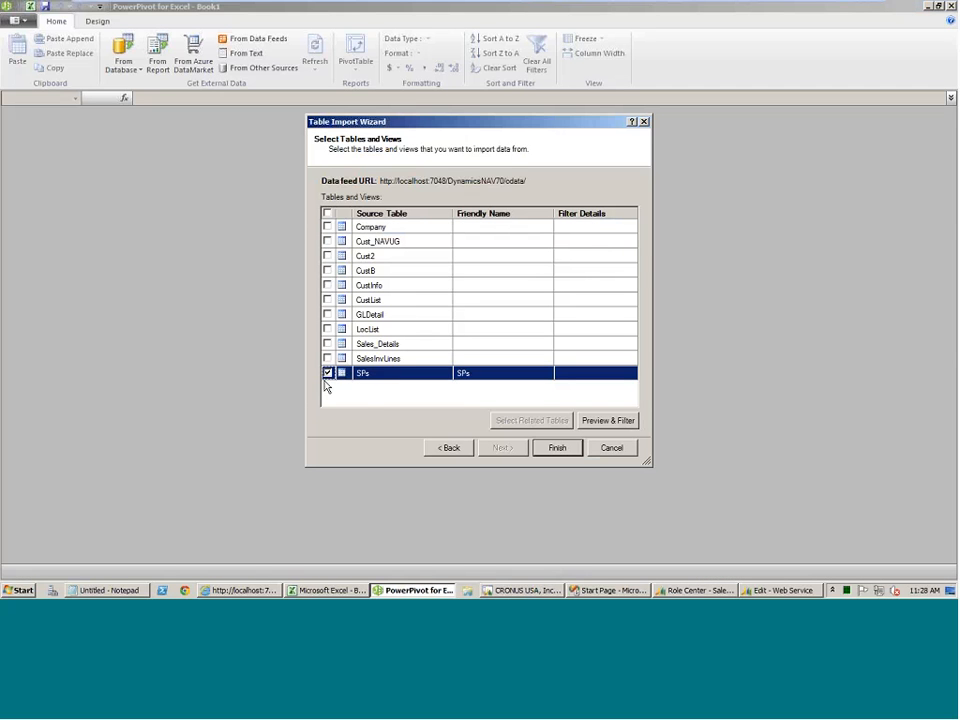
pyautogui.click(327, 286)
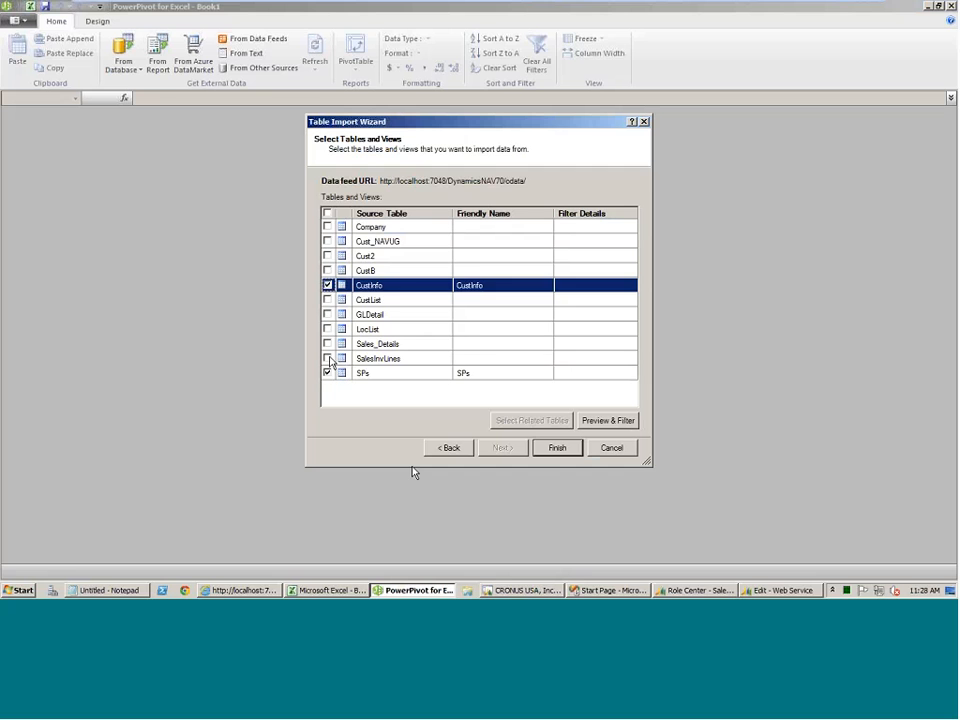
pyautogui.click(328, 359)
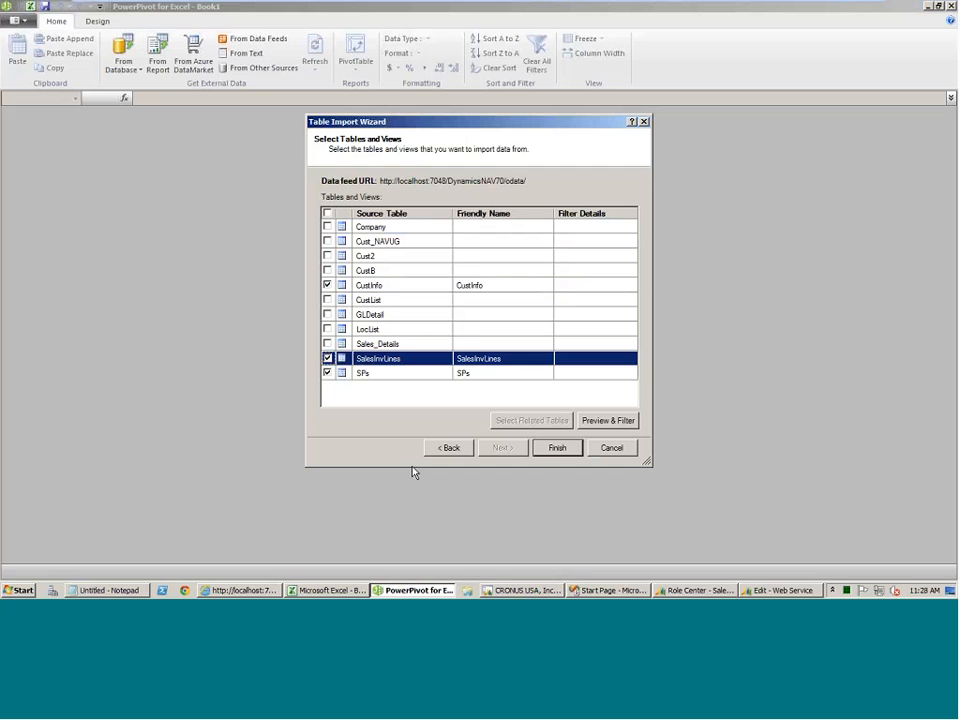
pyautogui.click(555, 448)
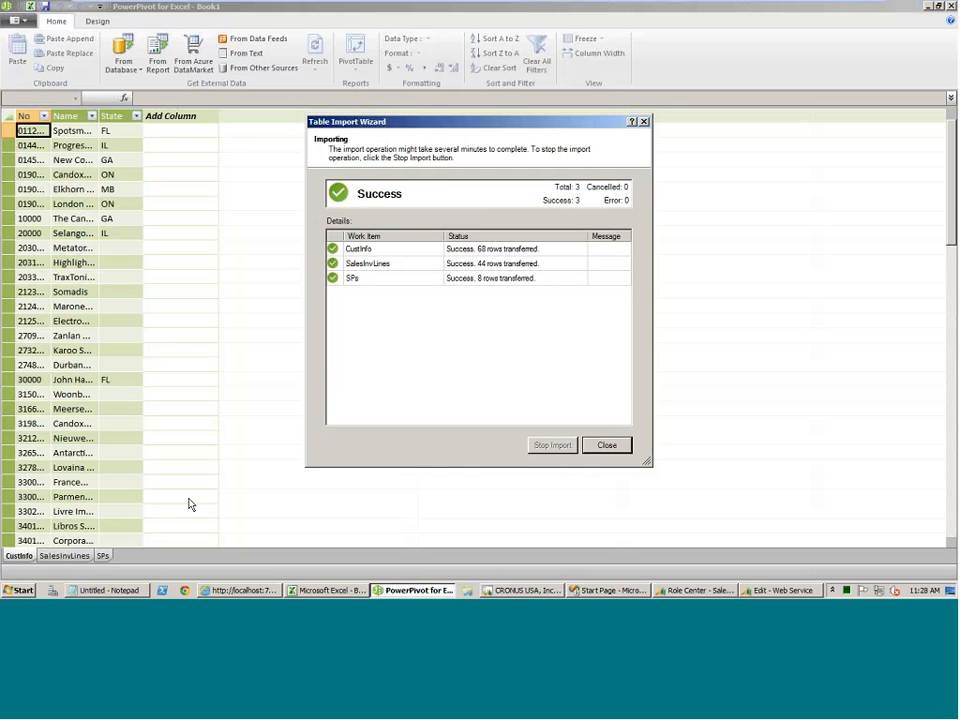
# Close the import wizard and look through the imported SalesInvLines and SPs tables.
pyautogui.click(65, 556)
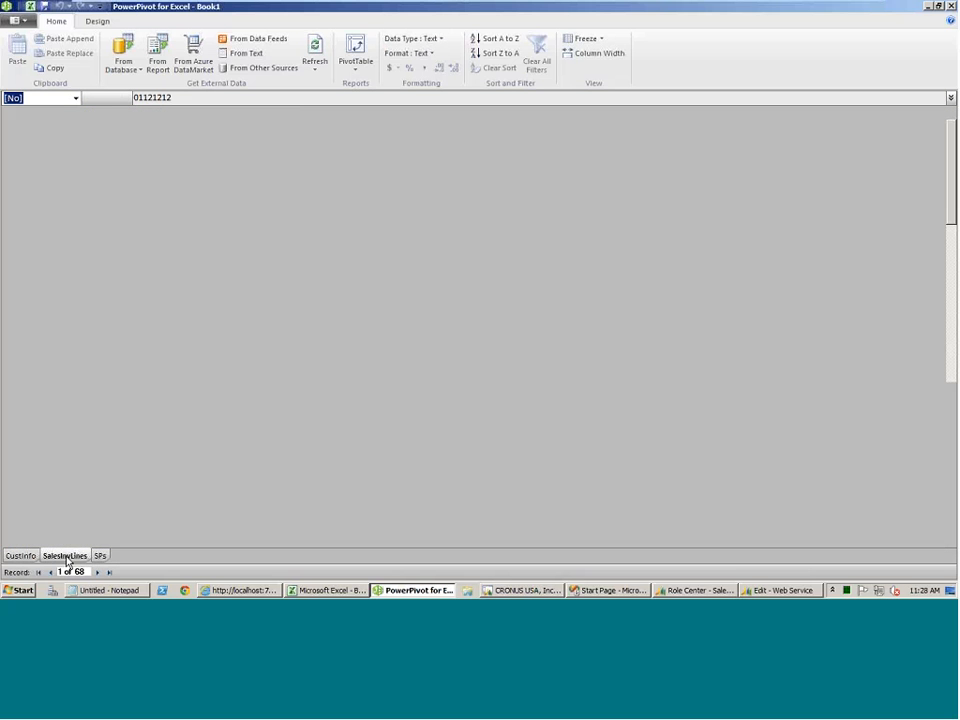
pyautogui.click(103, 556)
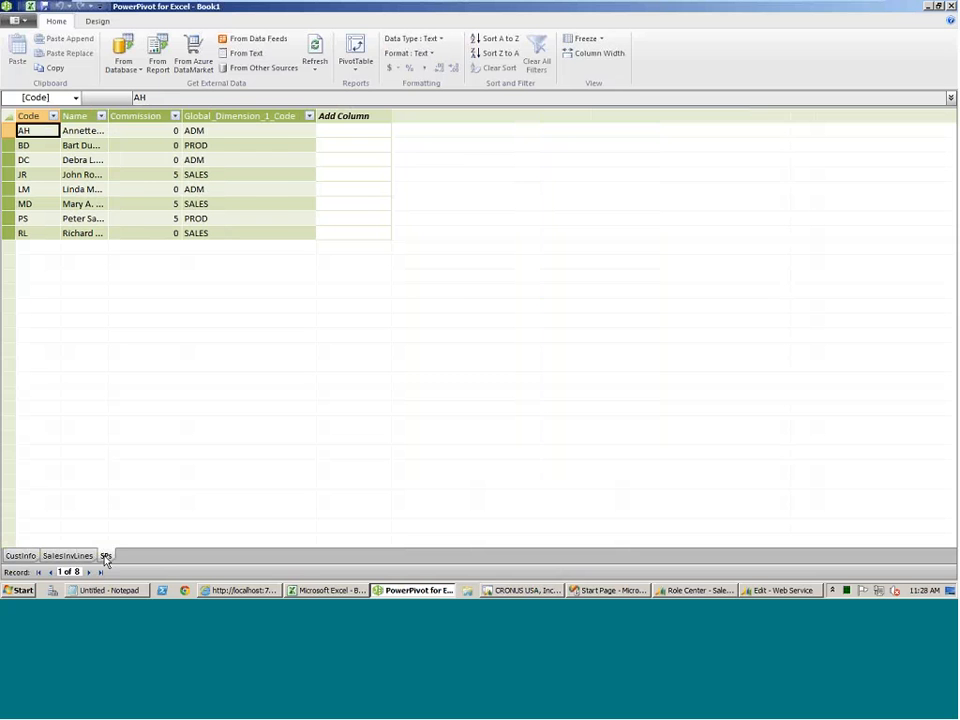
pyautogui.click(63, 556)
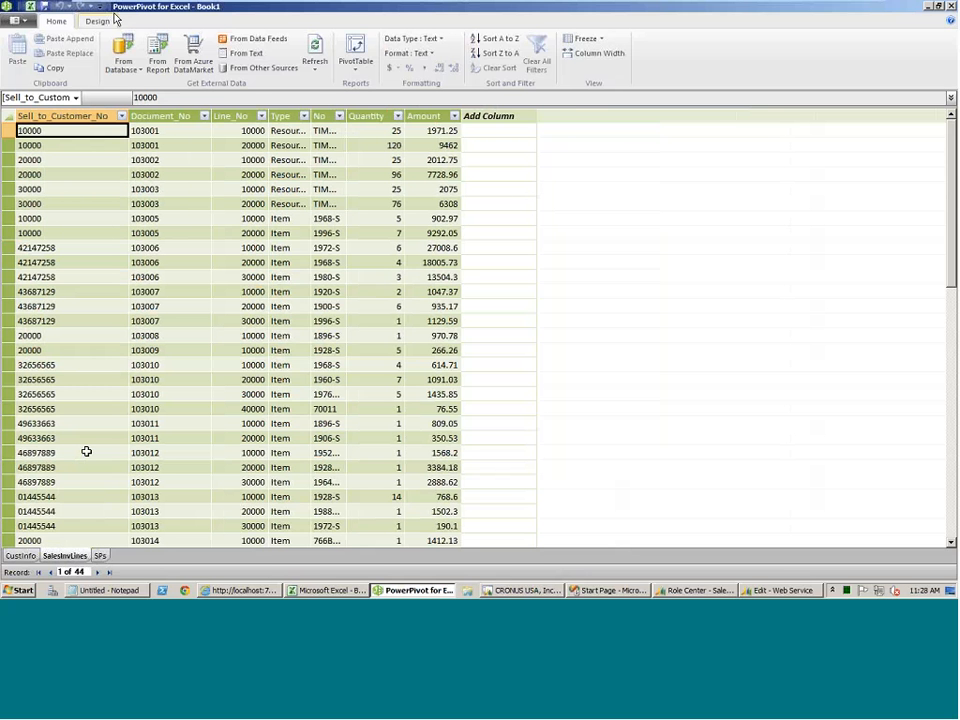
# Create a relationship from the Sell_to_Customer_No column of SalesInvLines to the No column of CustInfo.
pyautogui.click(110, 19)
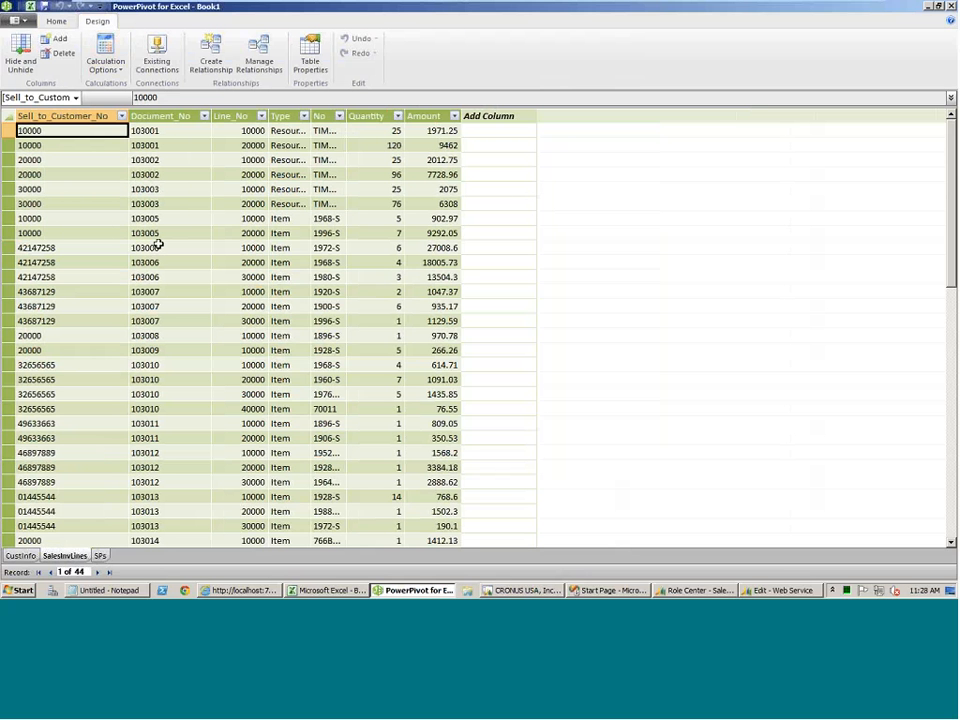
pyautogui.click(210, 50)
pyautogui.click(457, 331)
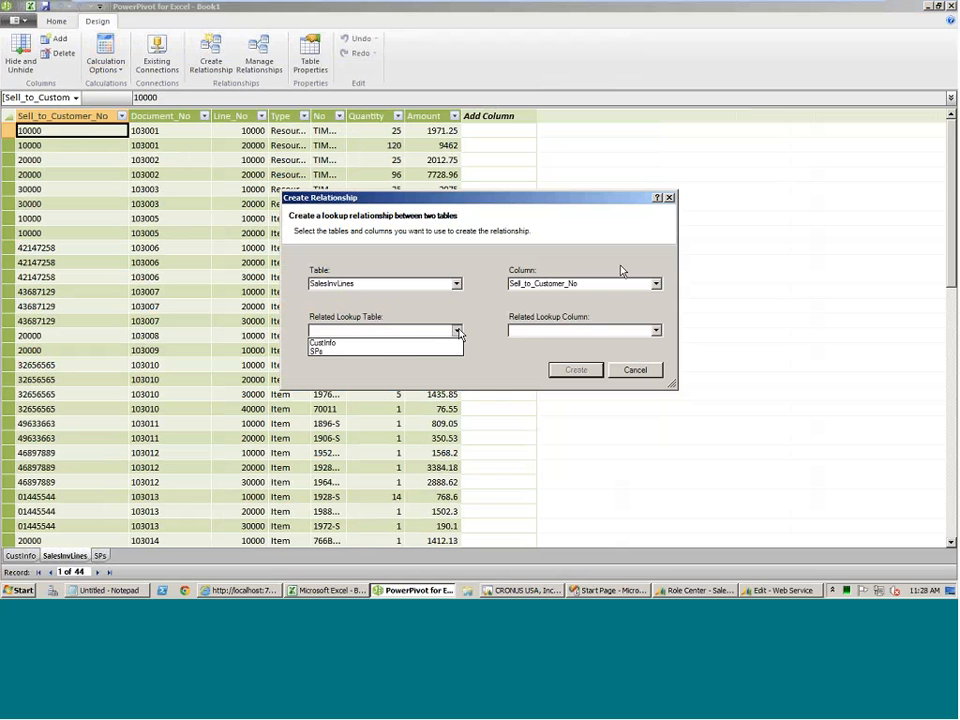
pyautogui.click(430, 343)
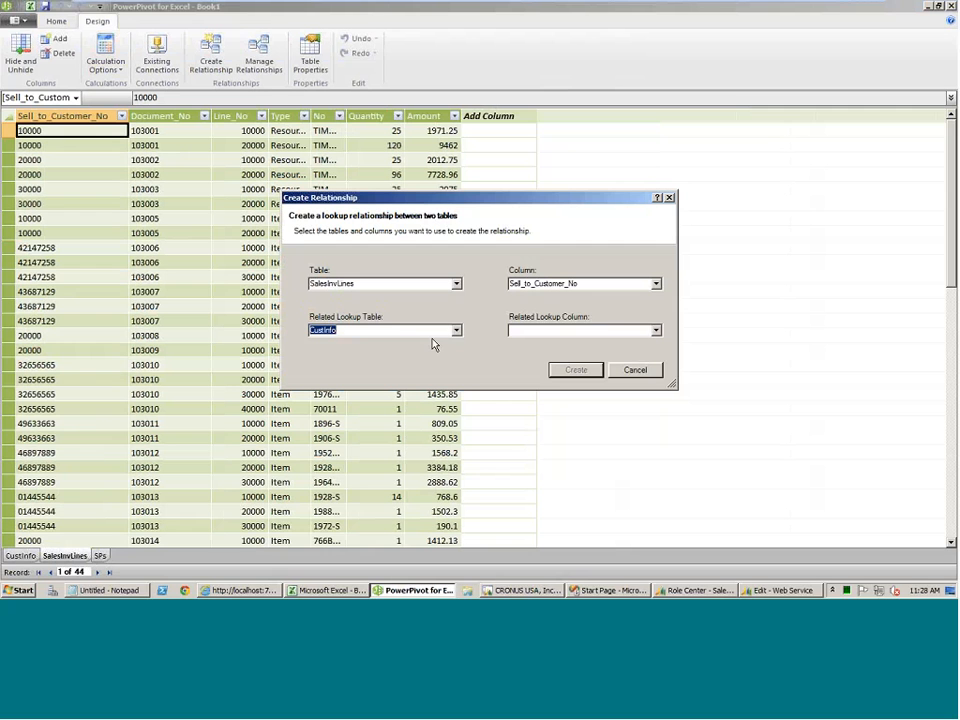
pyautogui.click(655, 331)
pyautogui.click(591, 340)
pyautogui.click(578, 370)
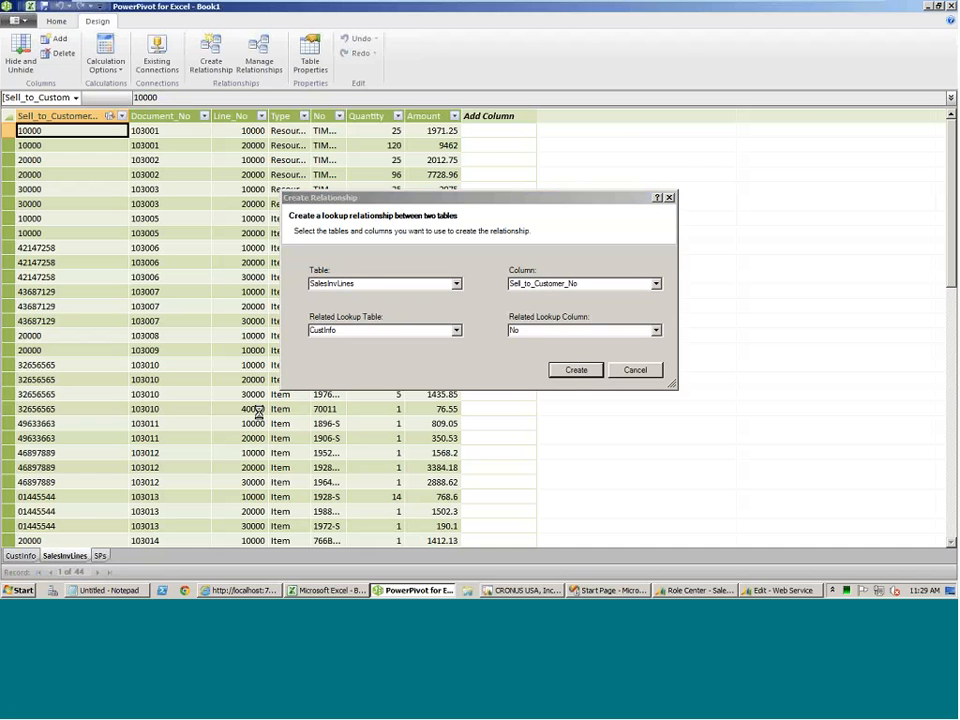
pyautogui.click(655, 284)
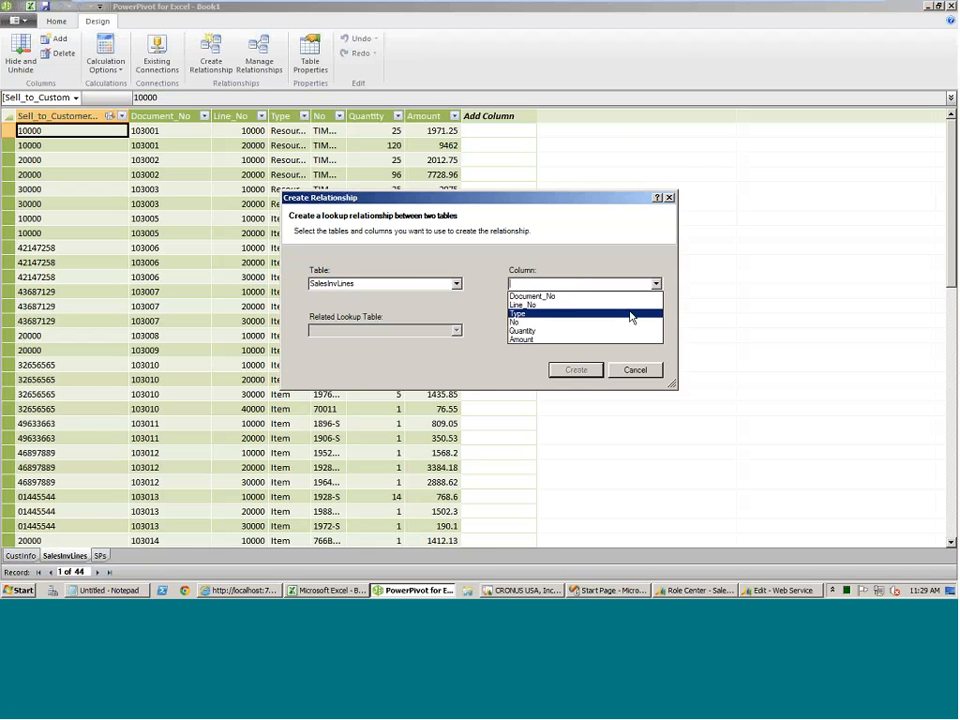
pyautogui.click(471, 197)
pyautogui.click(456, 284)
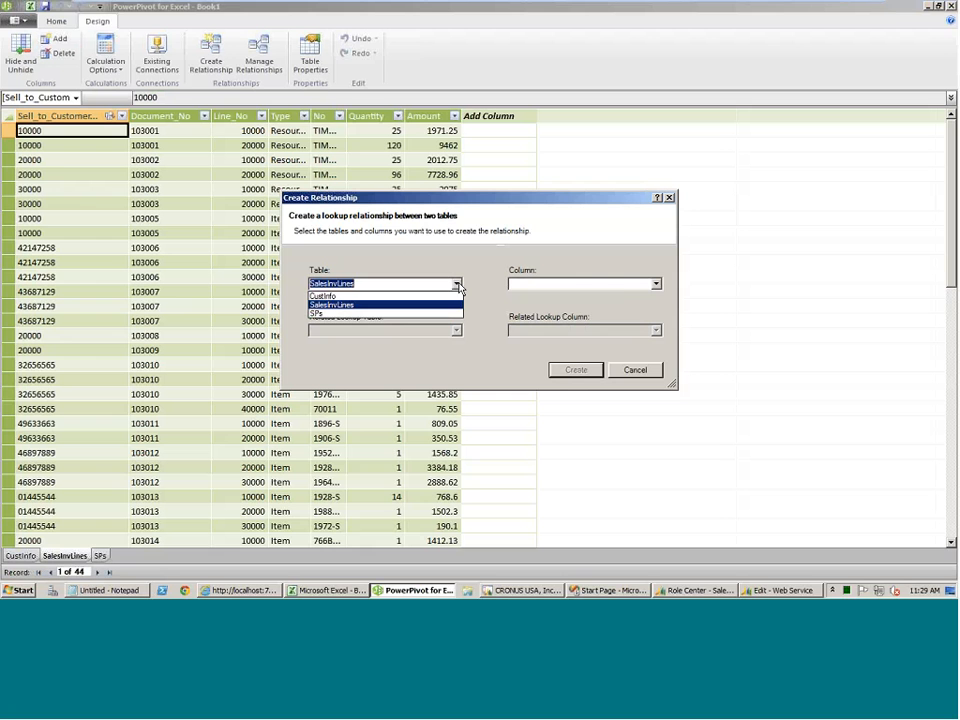
pyautogui.click(330, 296)
pyautogui.click(655, 284)
pyautogui.click(656, 286)
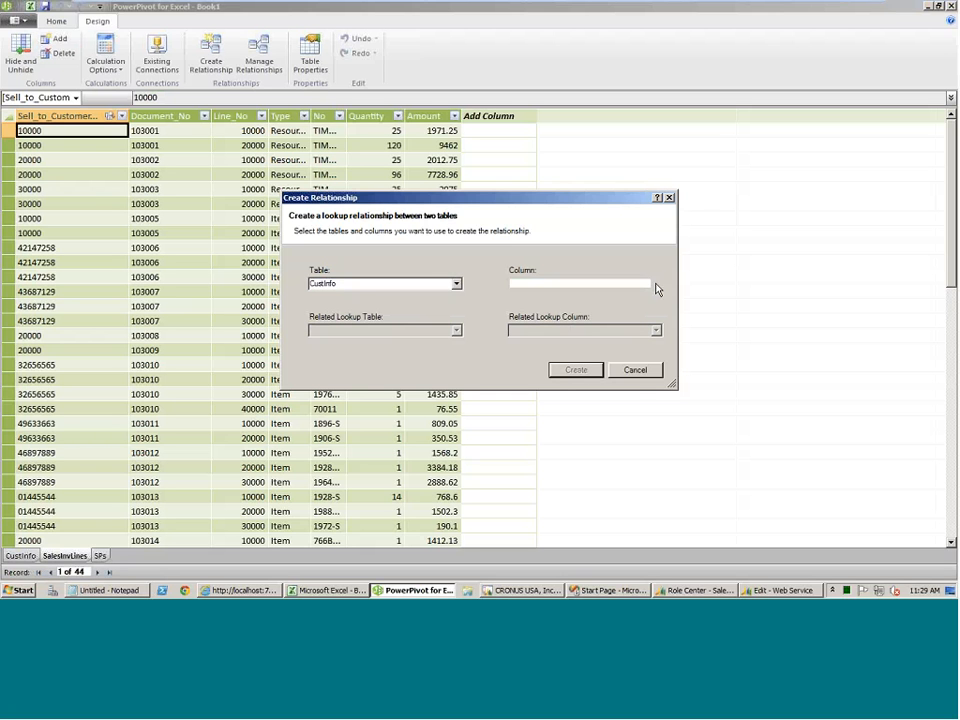
pyautogui.click(635, 369)
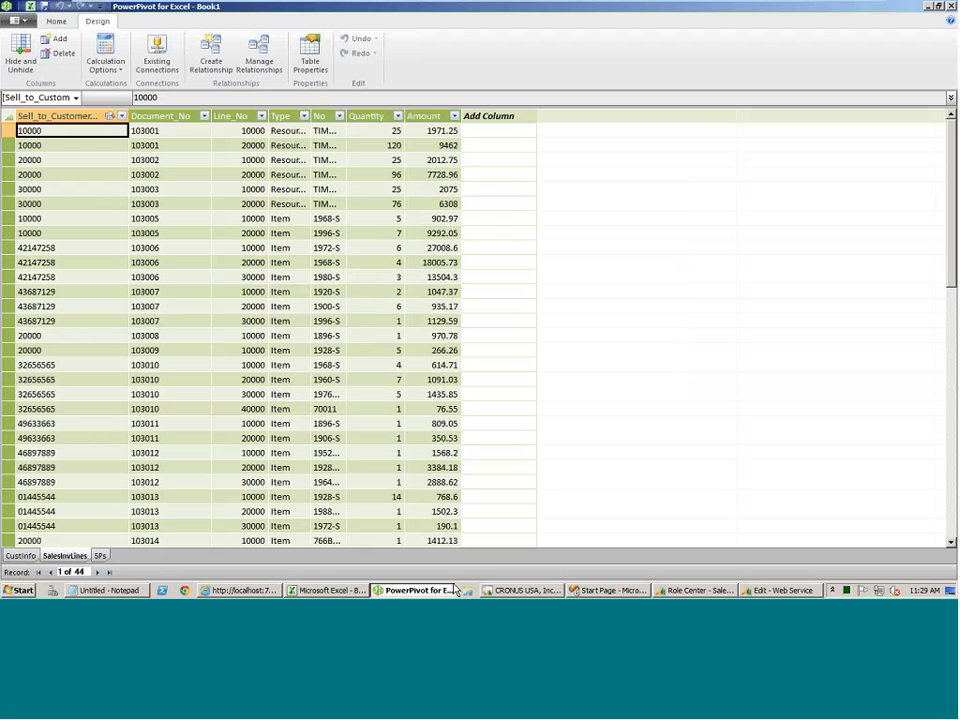
# Switch to the Dynamics NAV Development Environment and open query 50003 Cust Info in design mode.
pyautogui.click(500, 591)
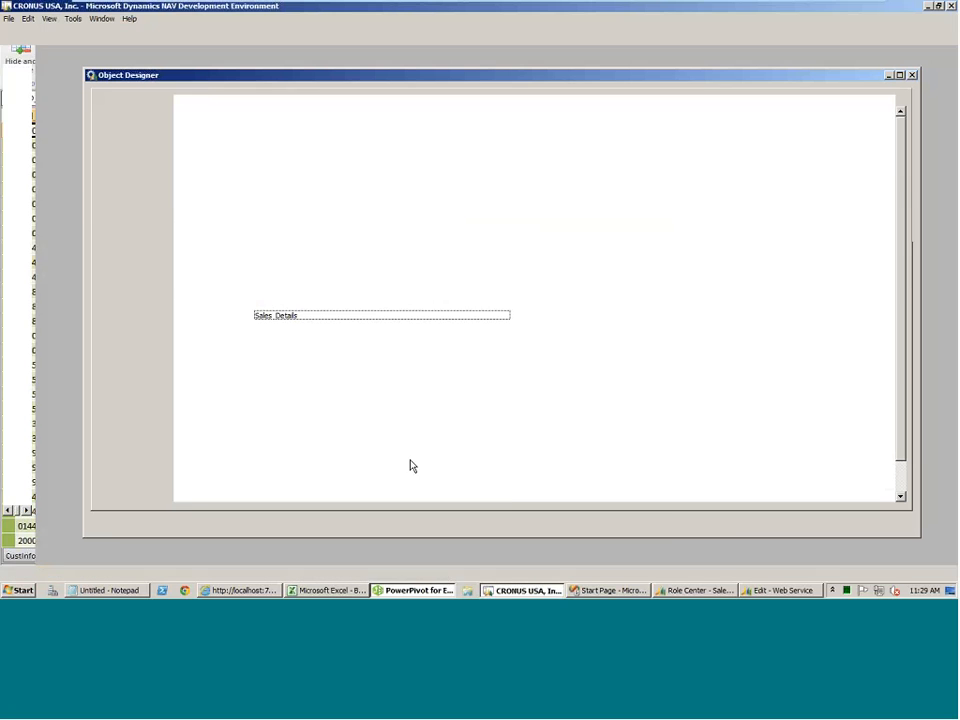
pyautogui.press('Down')
pyautogui.press('Down')
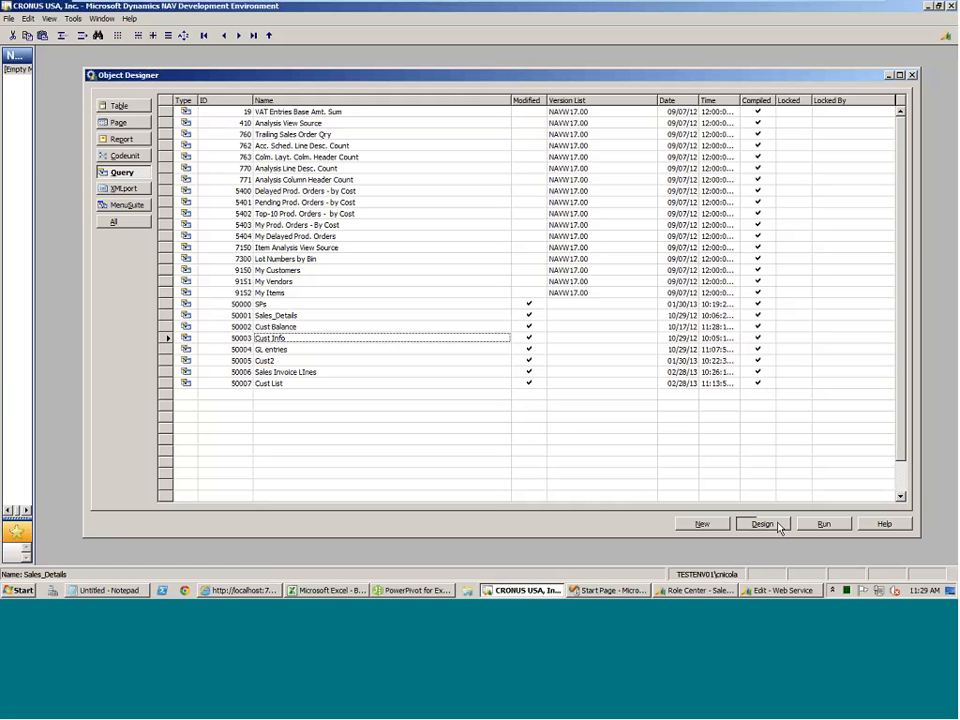
pyautogui.click(762, 524)
# Add the Salesperson Code field as a new column below County in the Cust Info query, then save and close it.
pyautogui.click(570, 347)
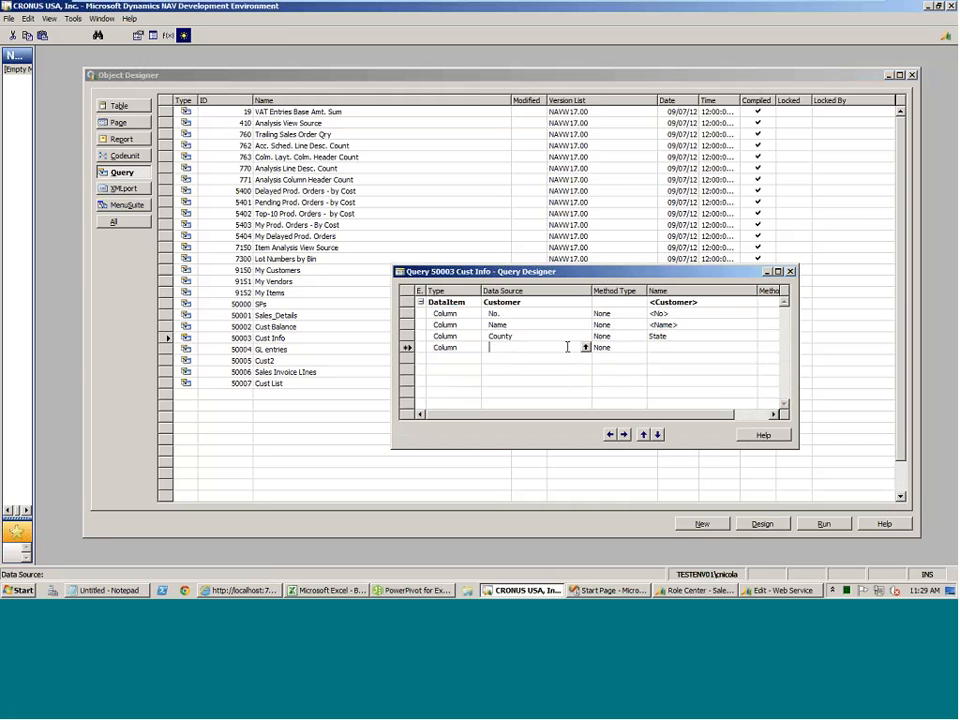
pyautogui.click(586, 347)
pyautogui.press('Down')
pyautogui.press('Down')
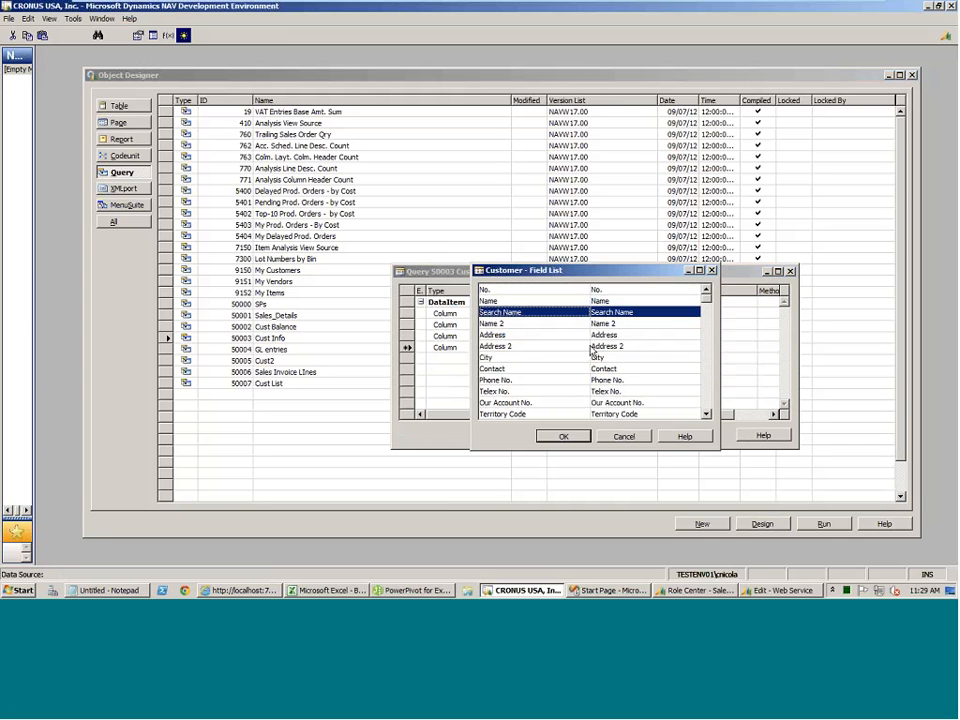
pyautogui.press('pagedown')
pyautogui.press('pagedown')
pyautogui.press('Return')
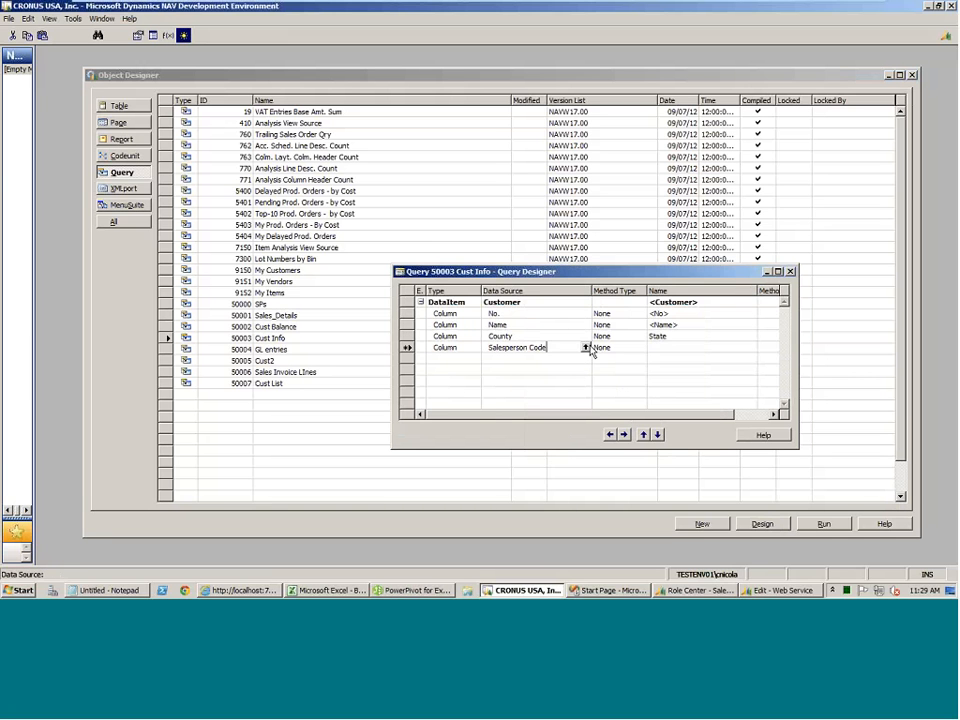
pyautogui.press('Up')
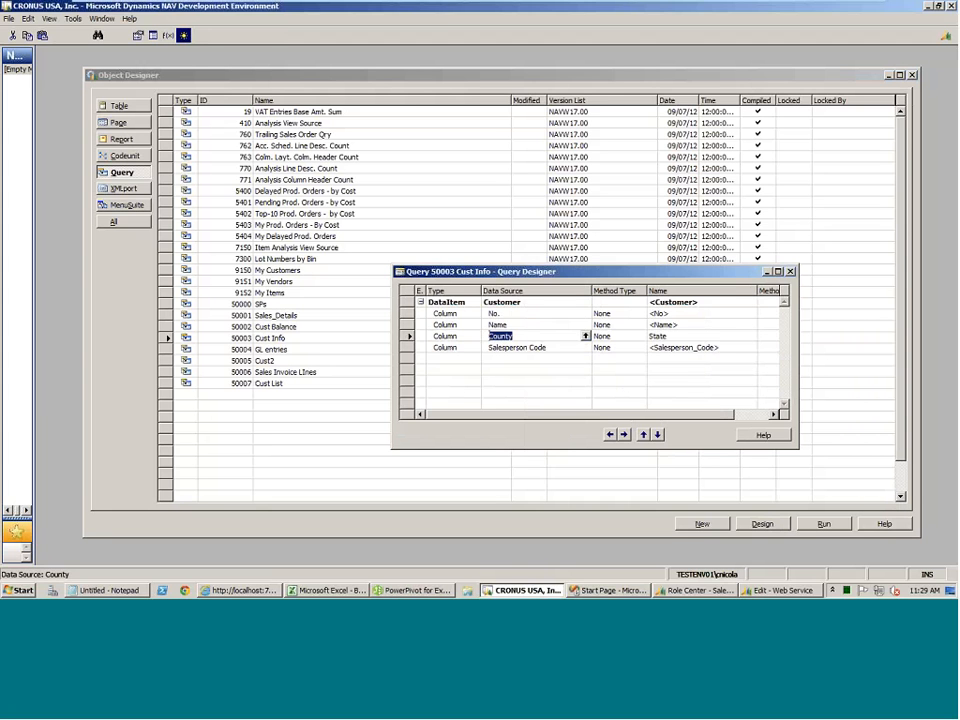
pyautogui.press('Escape')
pyautogui.press('Return')
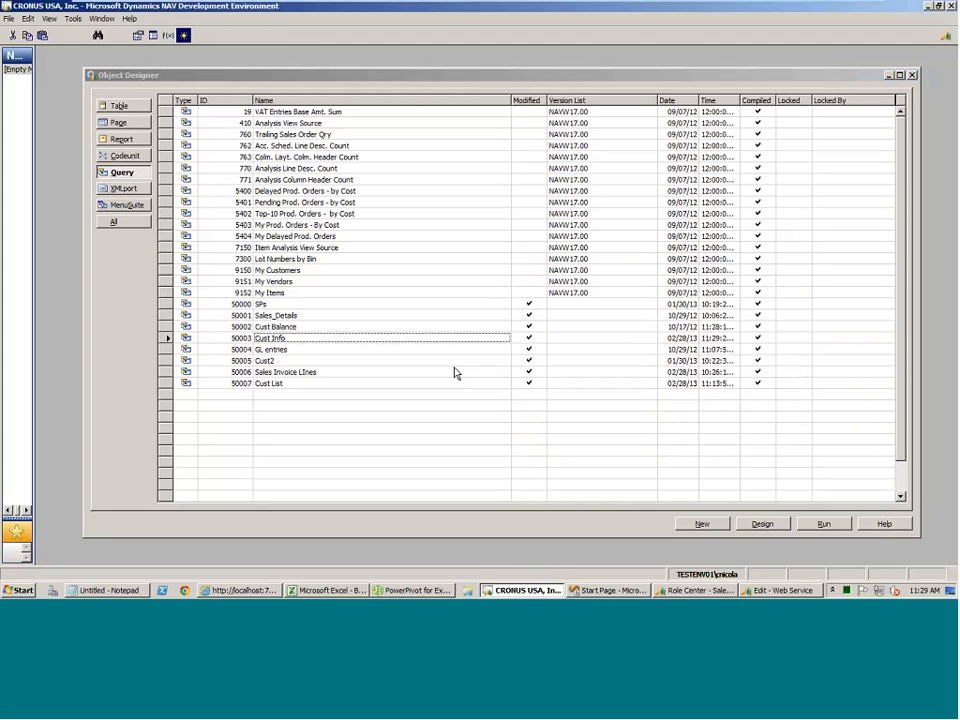
# Switch to PowerPivot for Excel and save the SalesInvLines table properties with all source columns included.
pyautogui.click(410, 590)
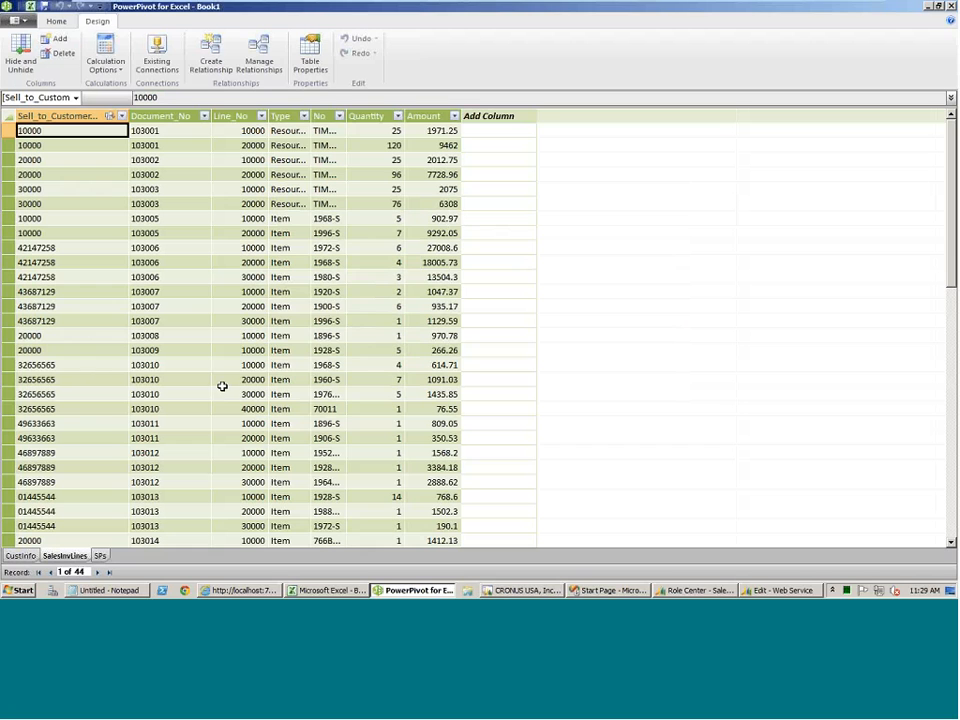
pyautogui.click(310, 55)
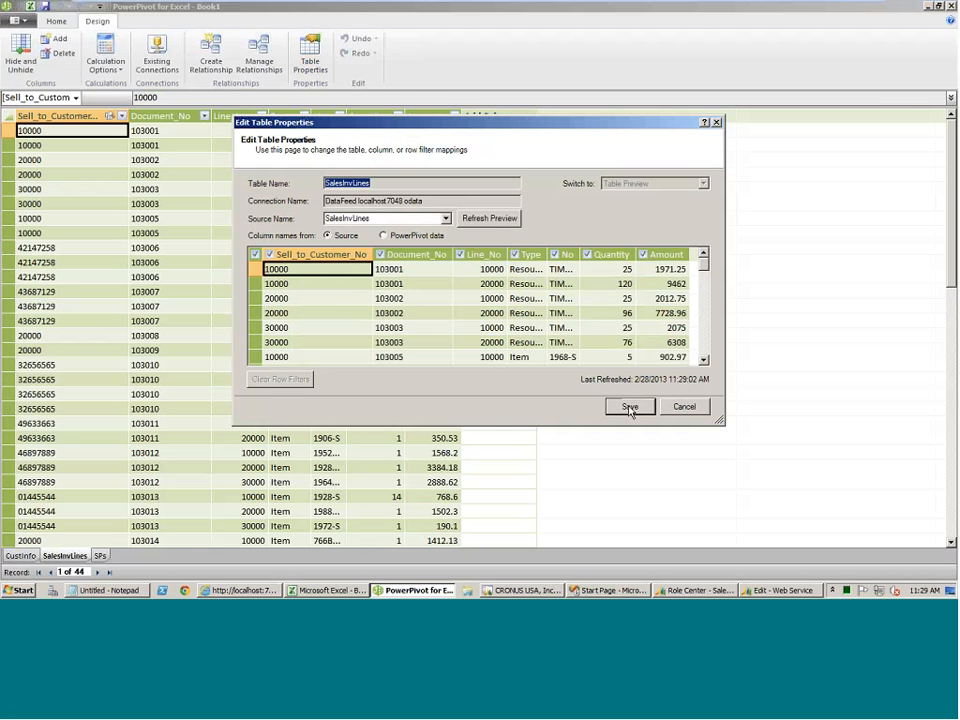
pyautogui.click(630, 407)
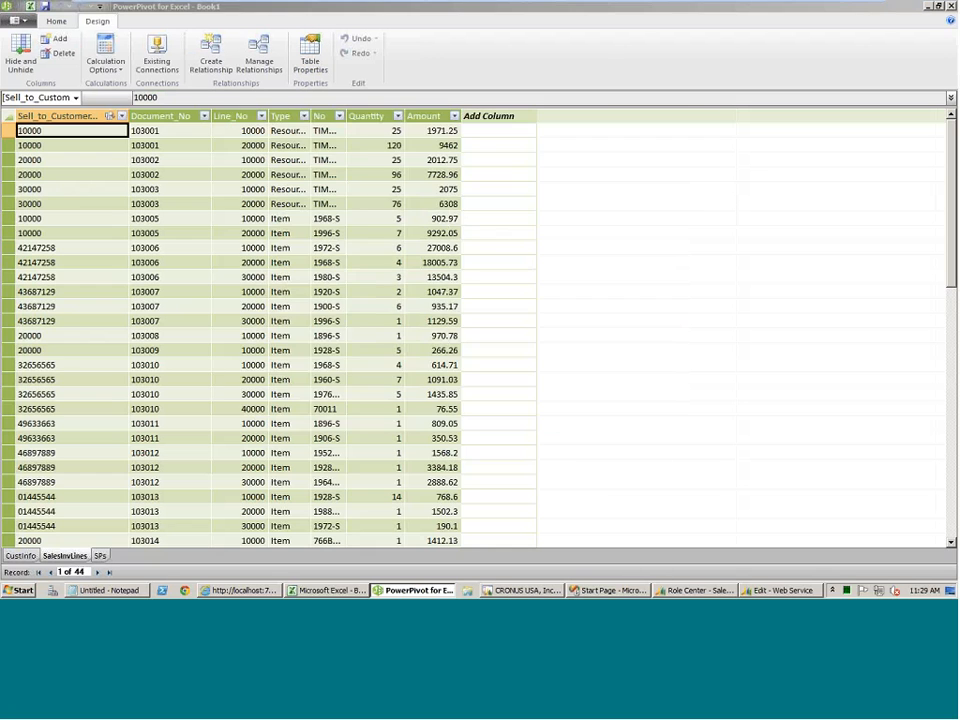
# Save the CustInfo table properties with the Salesperson_Code column included and refresh the data.
pyautogui.click(33, 556)
pyautogui.click(310, 55)
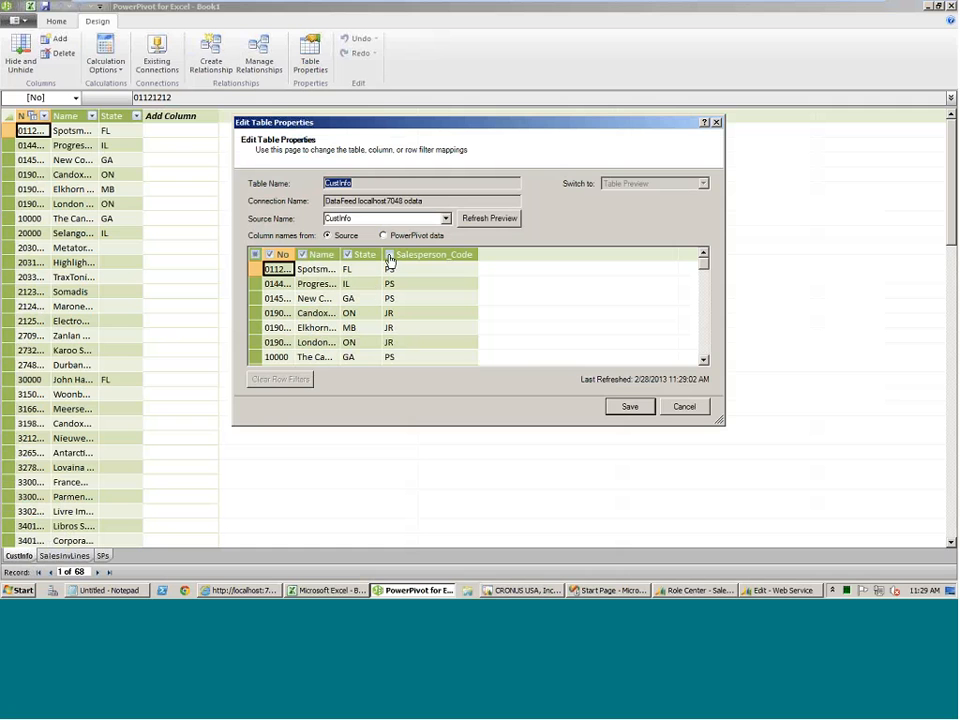
pyautogui.click(624, 407)
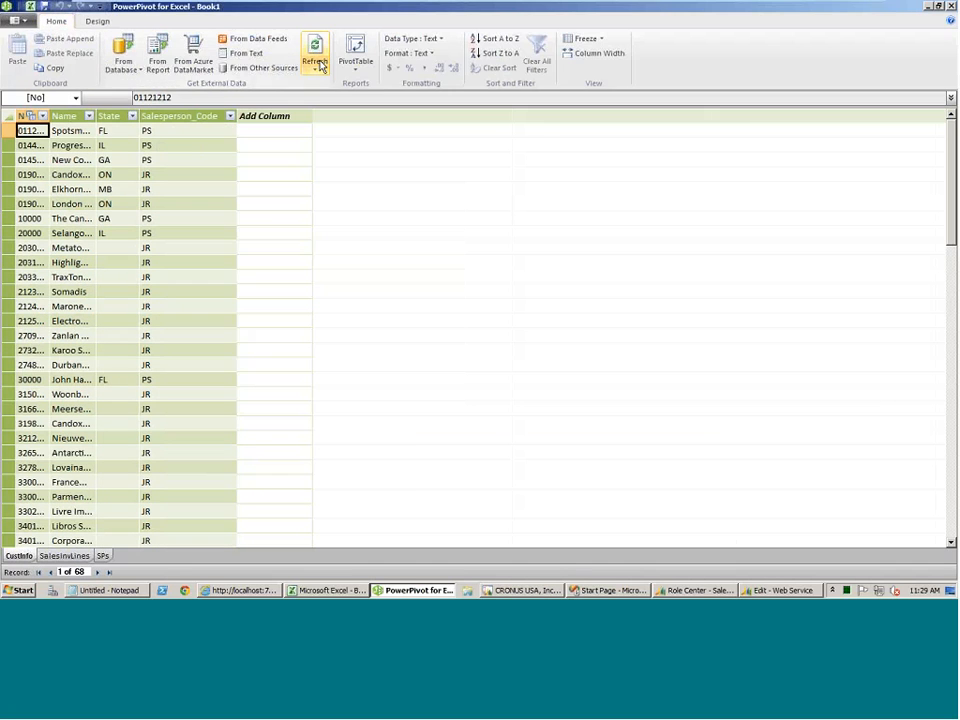
pyautogui.click(315, 64)
pyautogui.click(338, 99)
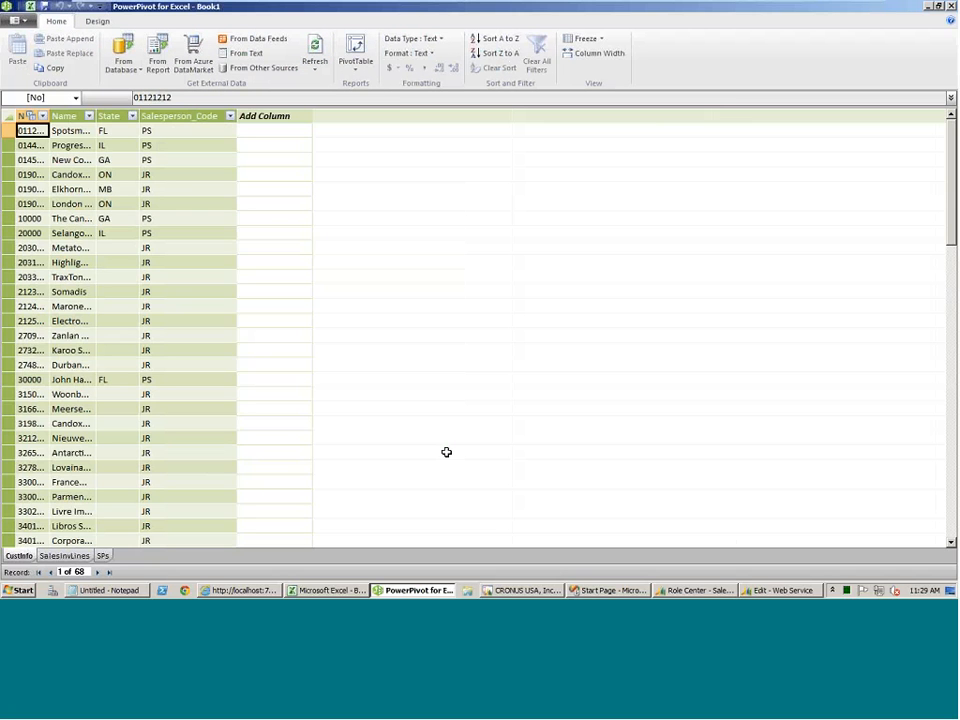
# Widen the No and Name columns of the CustInfo table so their contents fit.
pyautogui.doubleClick(48, 116)
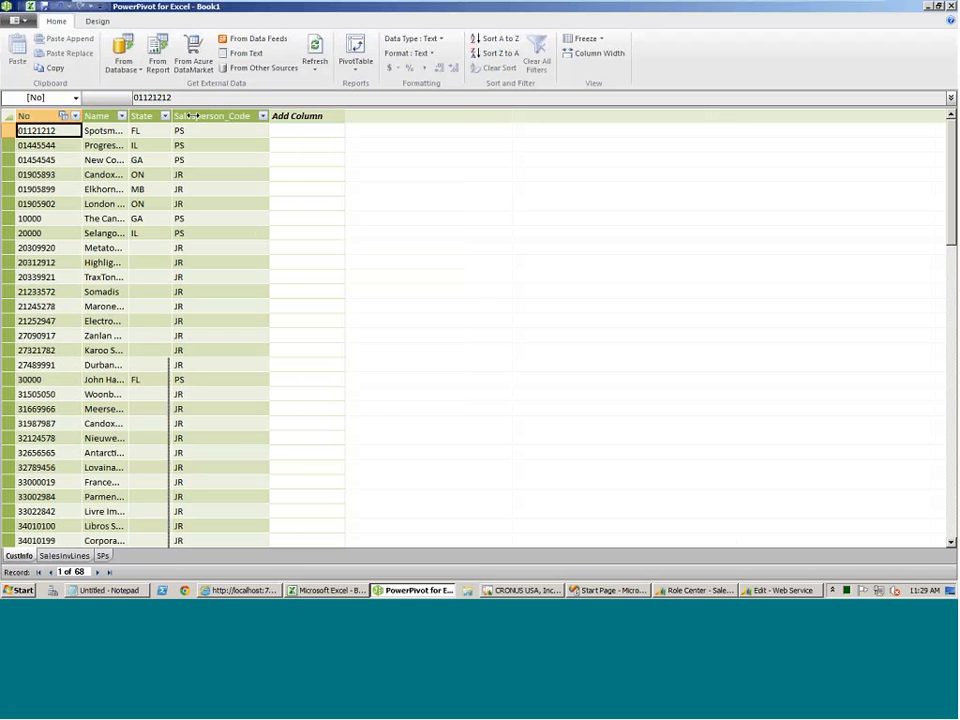
pyautogui.moveTo(133, 116); pyautogui.dragTo(240, 116)
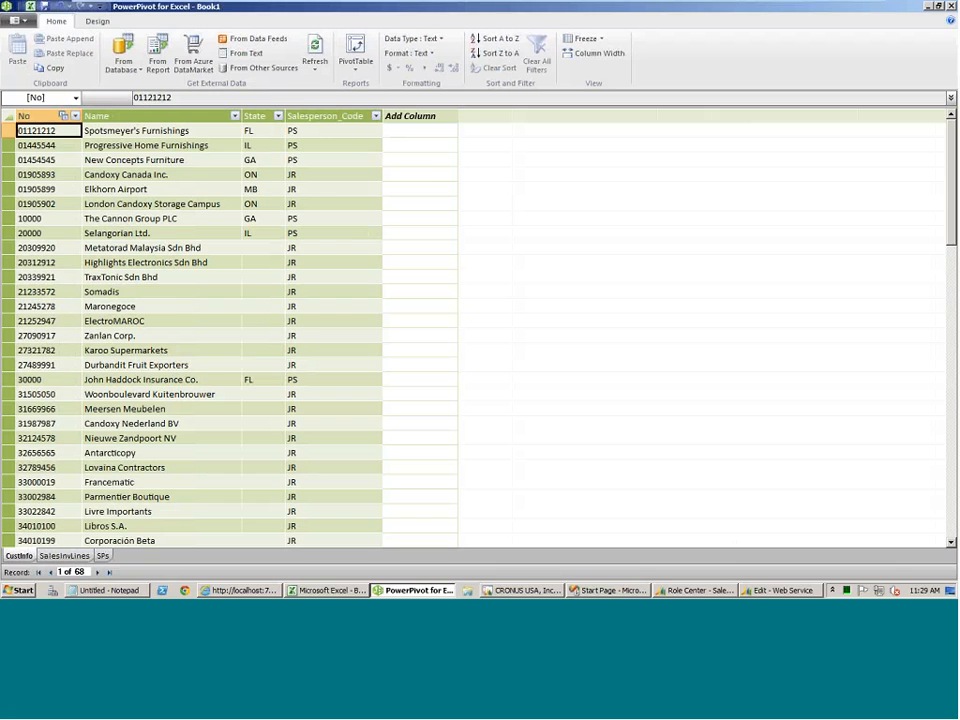
pyautogui.click(516, 590)
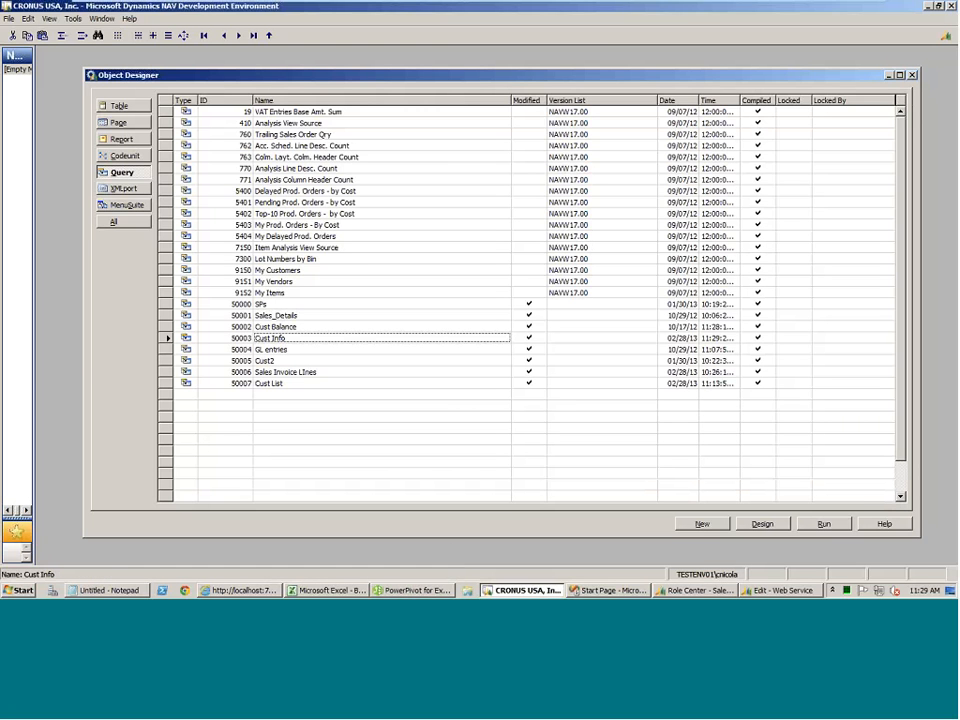
pyautogui.hotkey('alt', 'Tab')
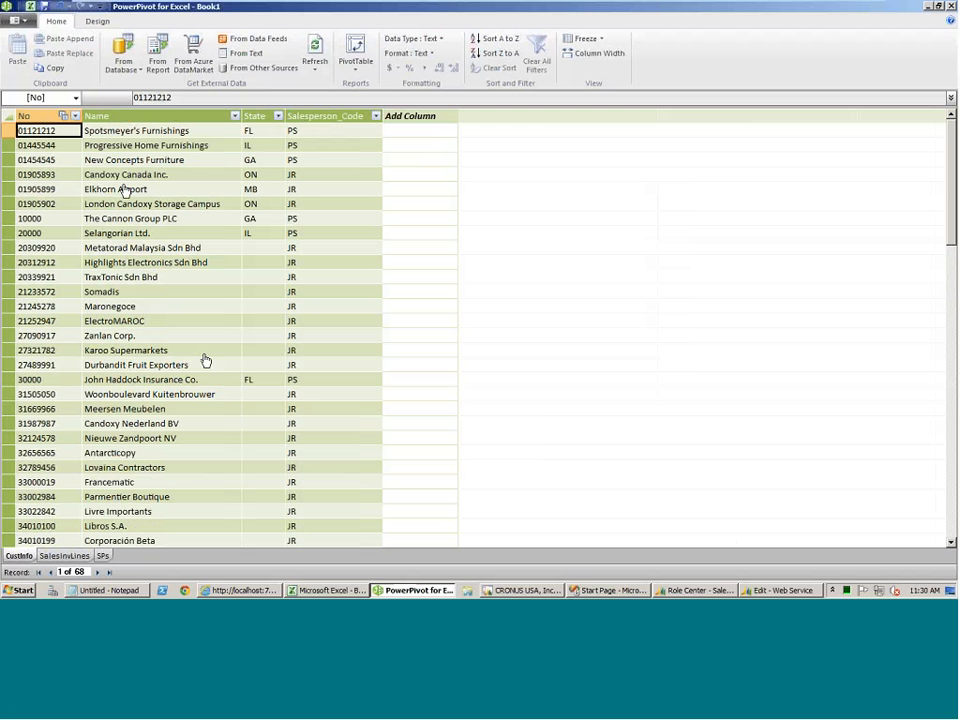
# Create a relationship from the Salesperson_Code column of CustInfo to the Code column of SPs.
pyautogui.click(97, 21)
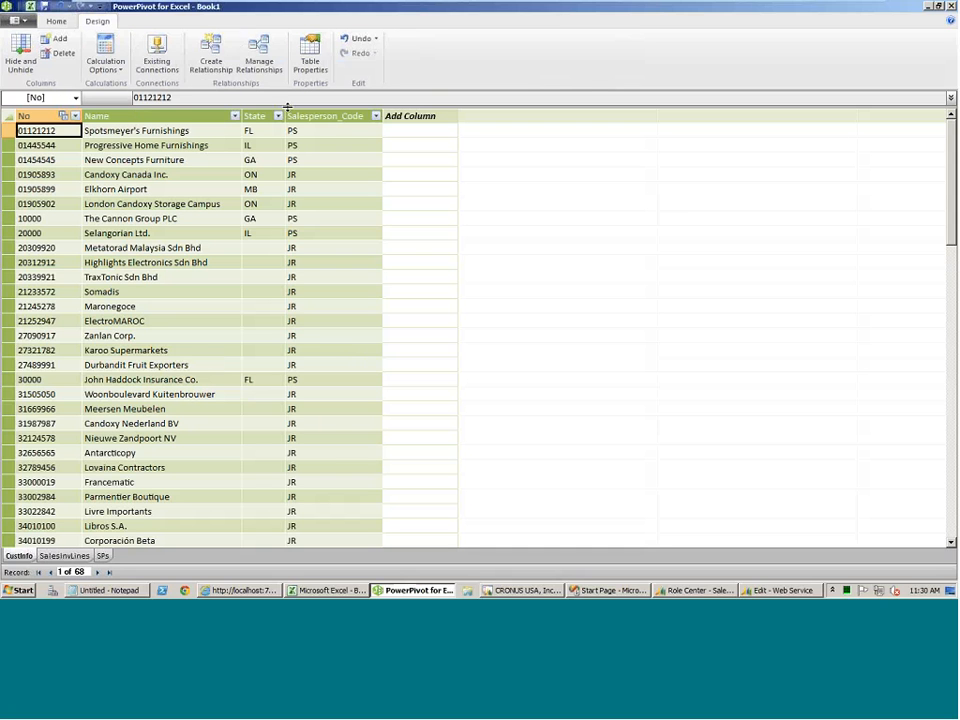
pyautogui.click(210, 52)
pyautogui.click(655, 284)
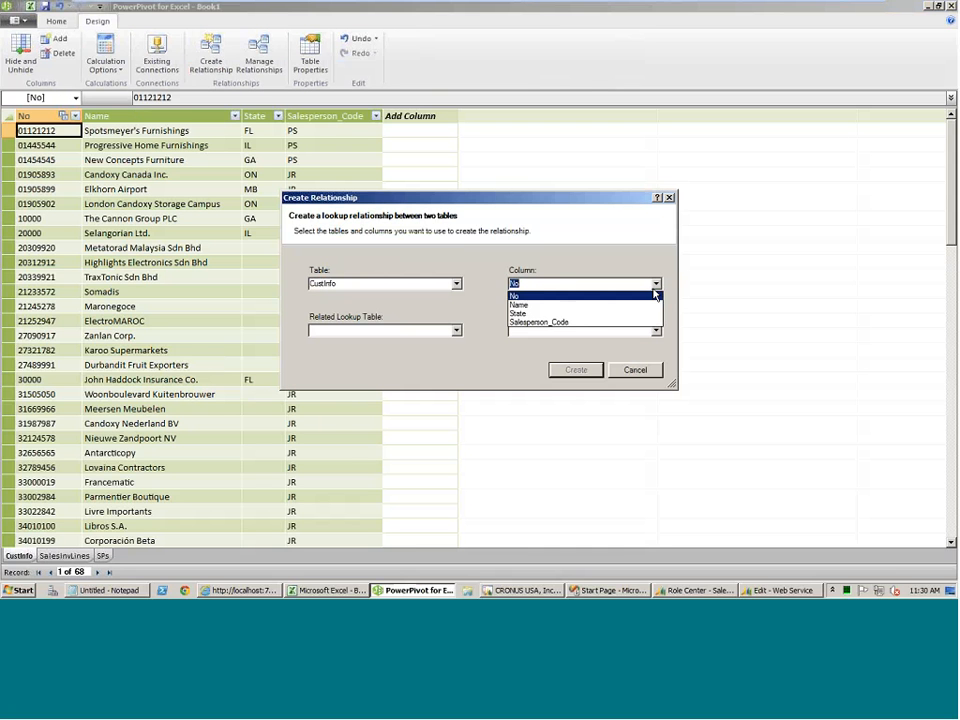
pyautogui.click(603, 323)
pyautogui.click(455, 331)
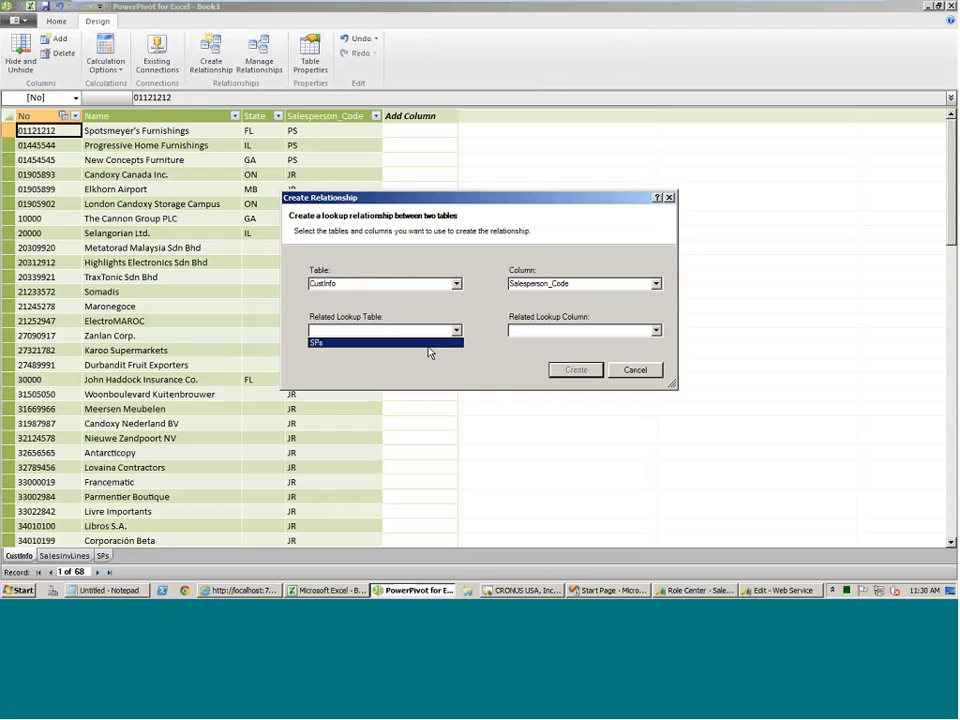
pyautogui.click(456, 342)
pyautogui.click(655, 332)
pyautogui.click(530, 340)
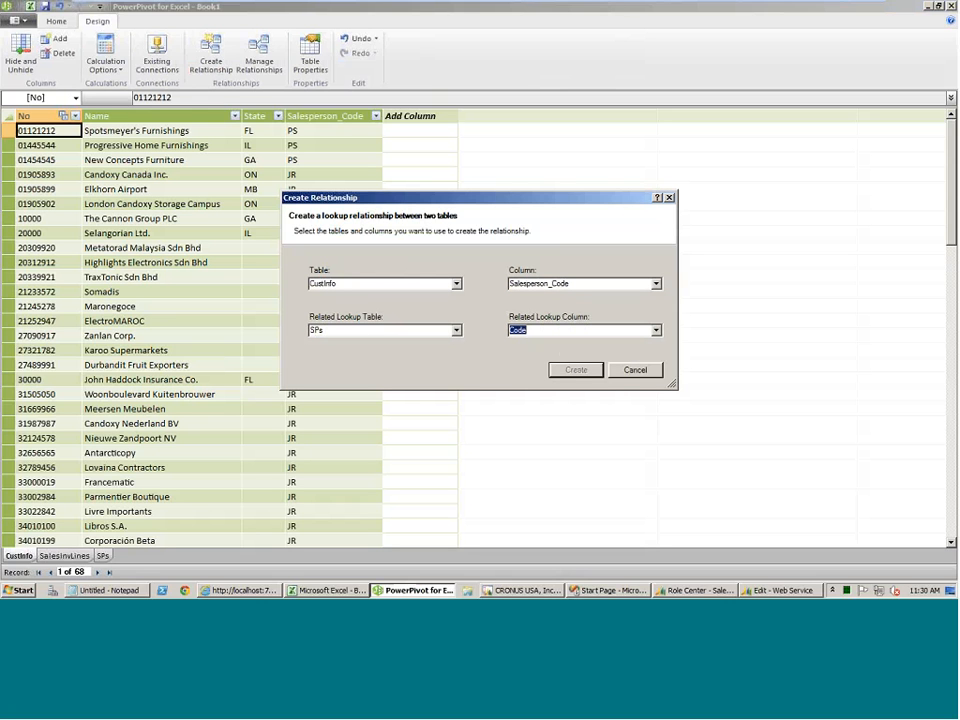
pyautogui.click(576, 370)
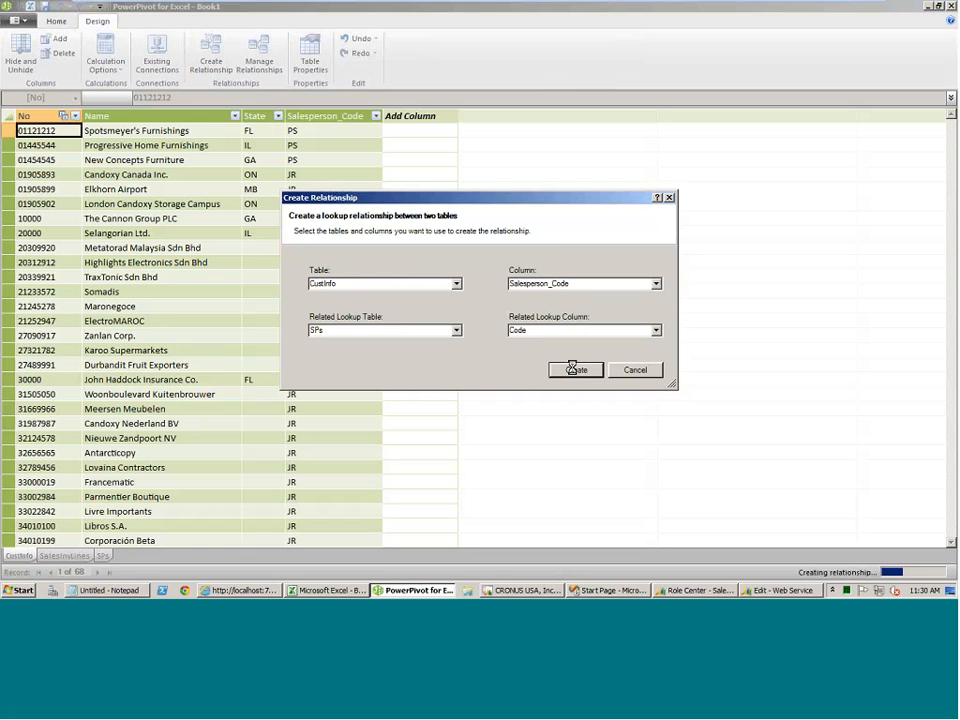
# Add a calculated column to the SalesInvLines table that divides Amount by Quantity.
pyautogui.click(60, 556)
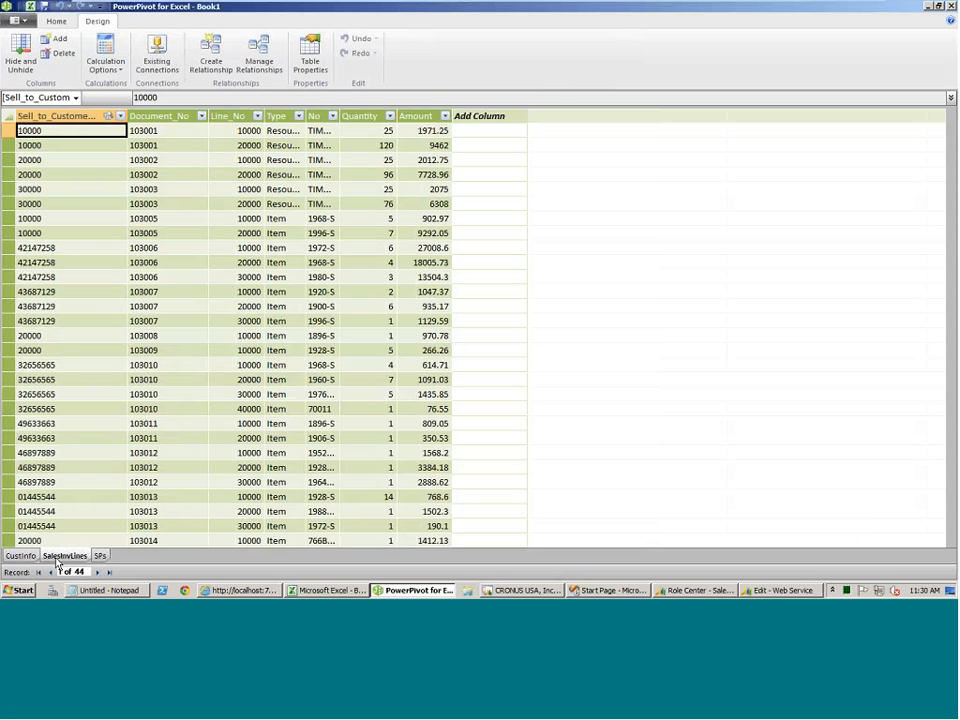
pyautogui.click(480, 118)
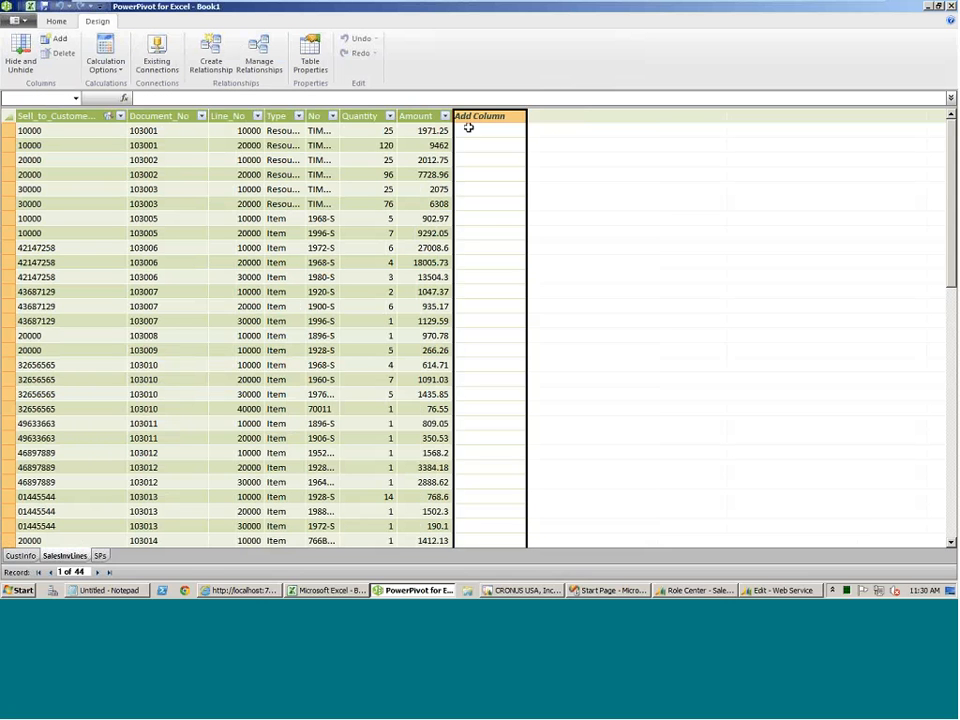
pyautogui.click(468, 128)
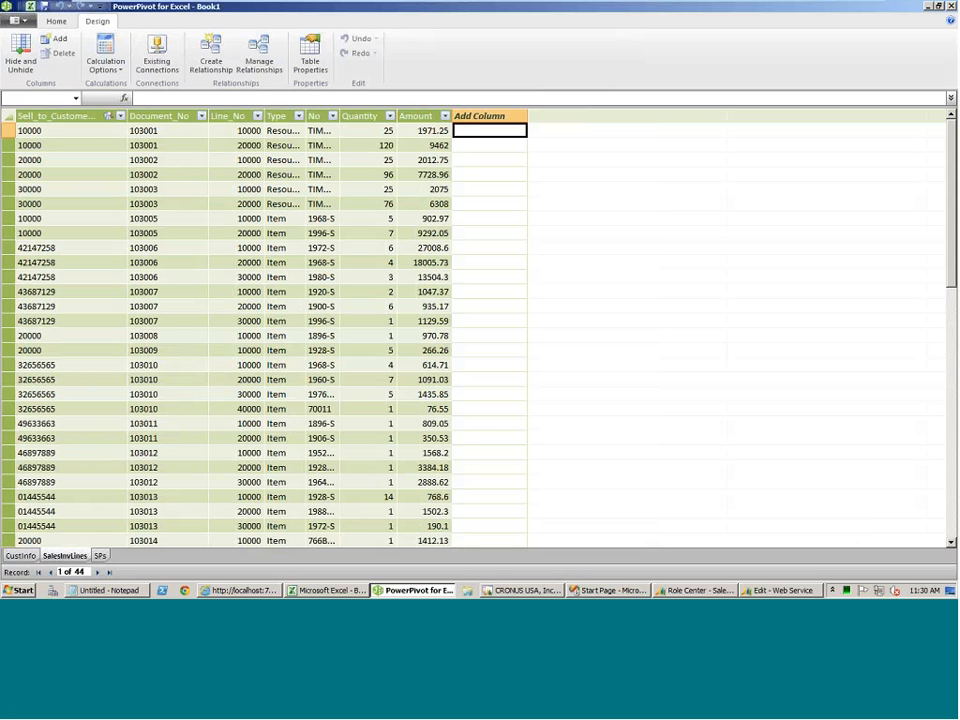
pyautogui.write('=')
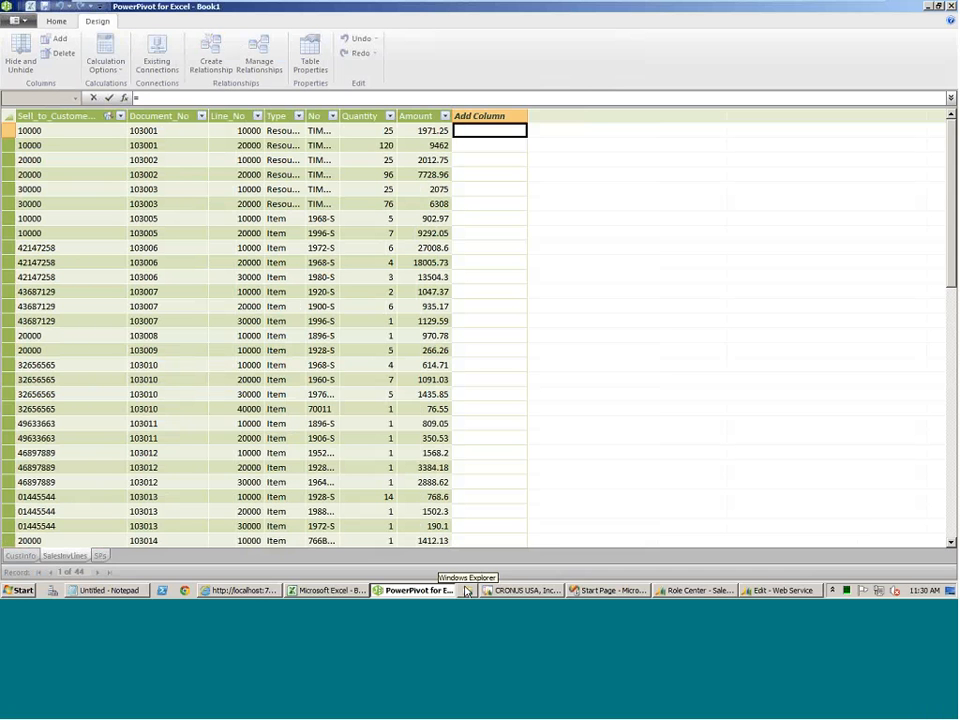
pyautogui.click(421, 130)
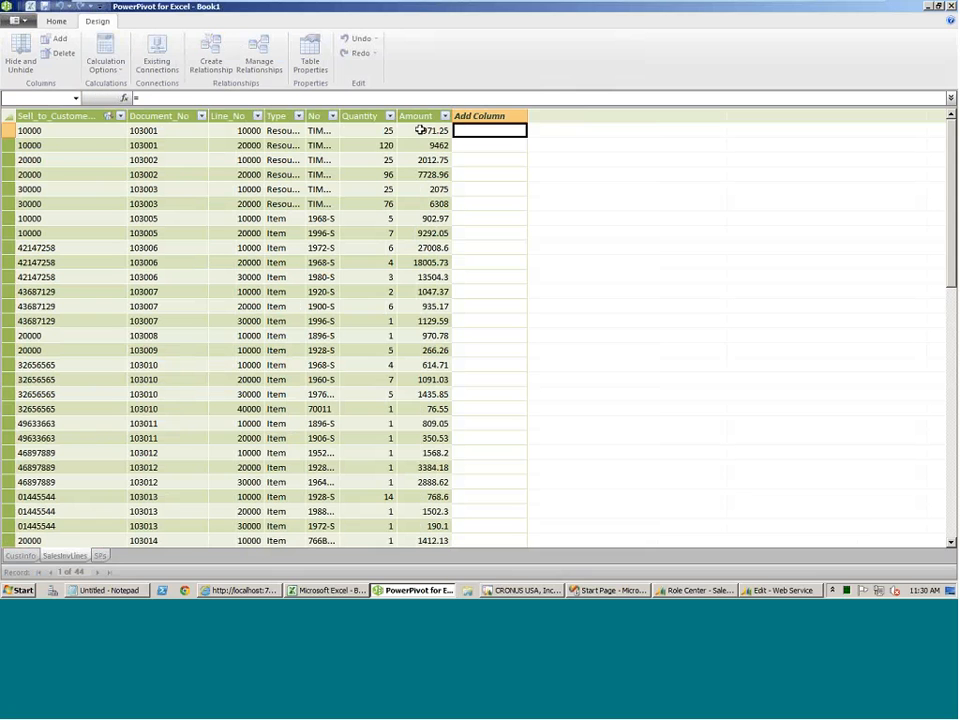
pyautogui.click(579, 313)
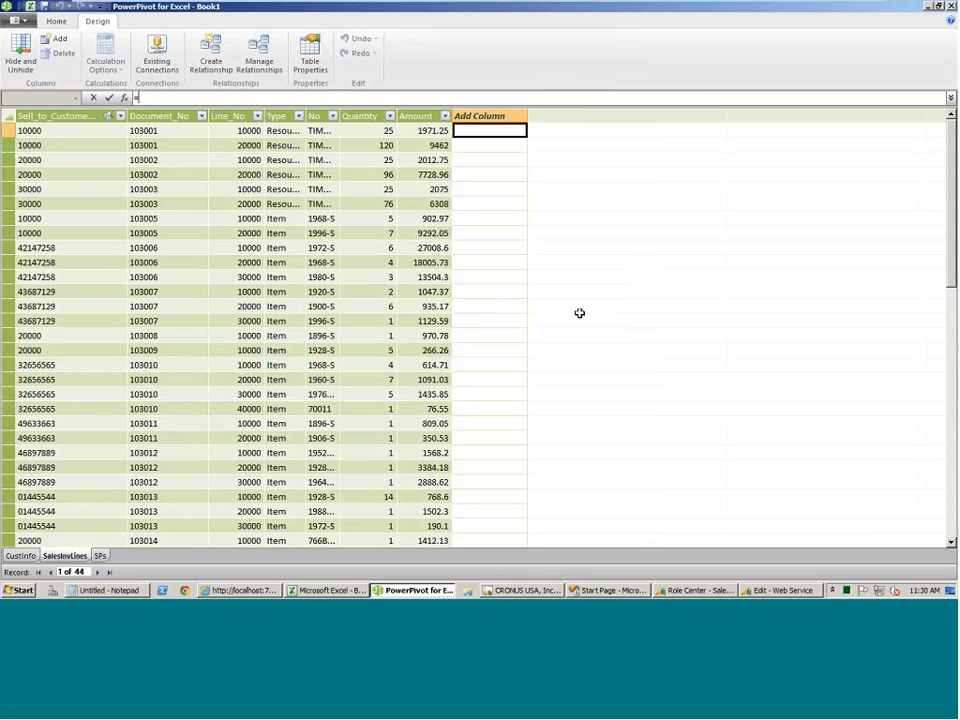
pyautogui.write('=')
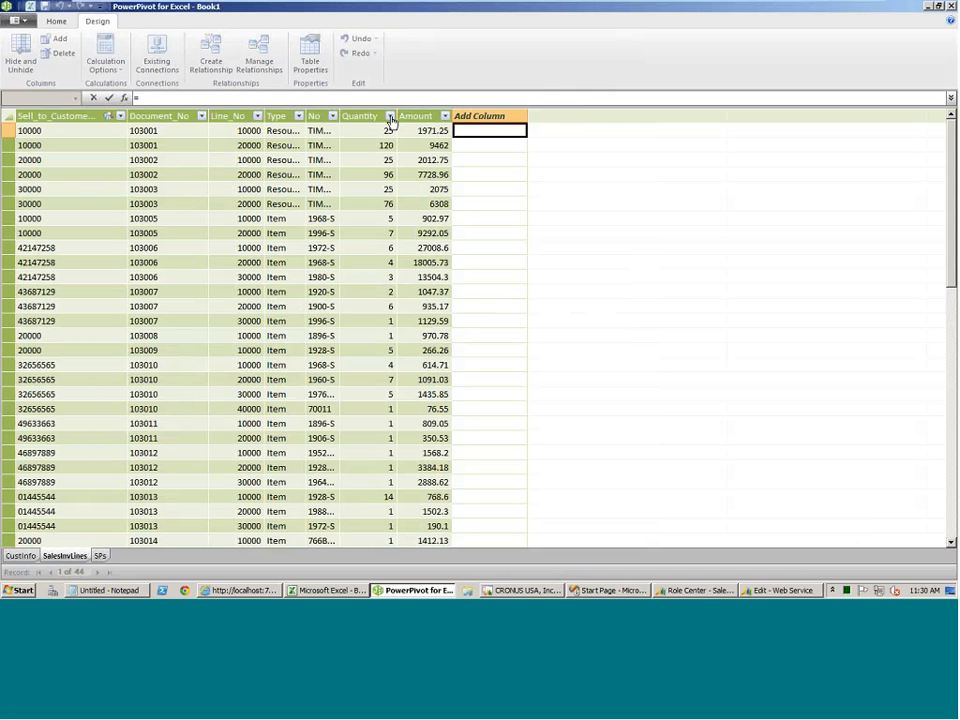
pyautogui.click(427, 130)
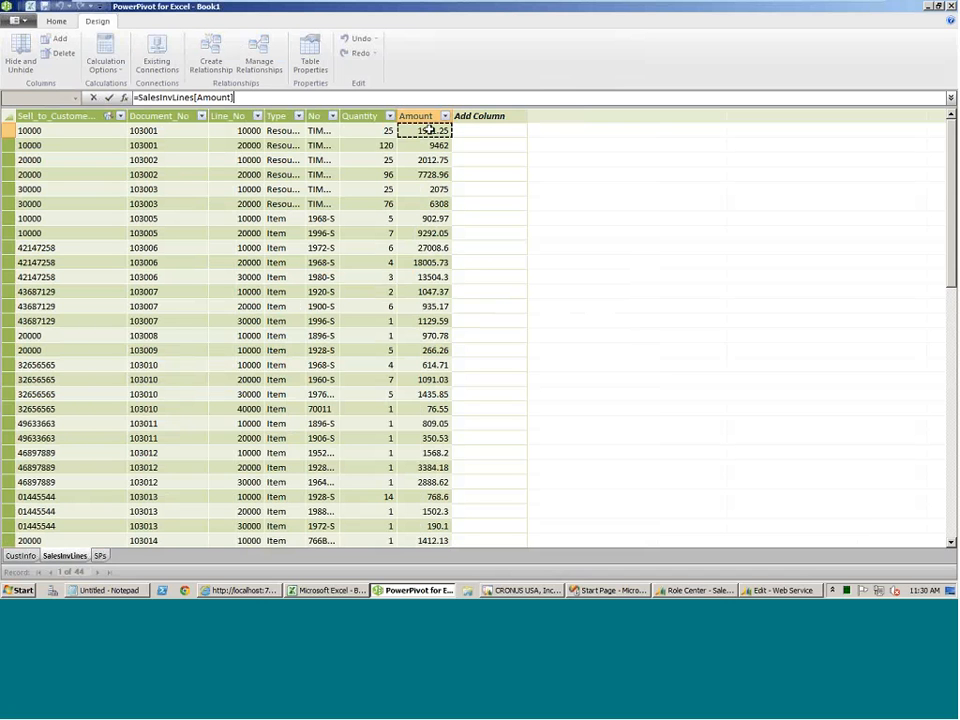
pyautogui.write('/')
pyautogui.click(375, 130)
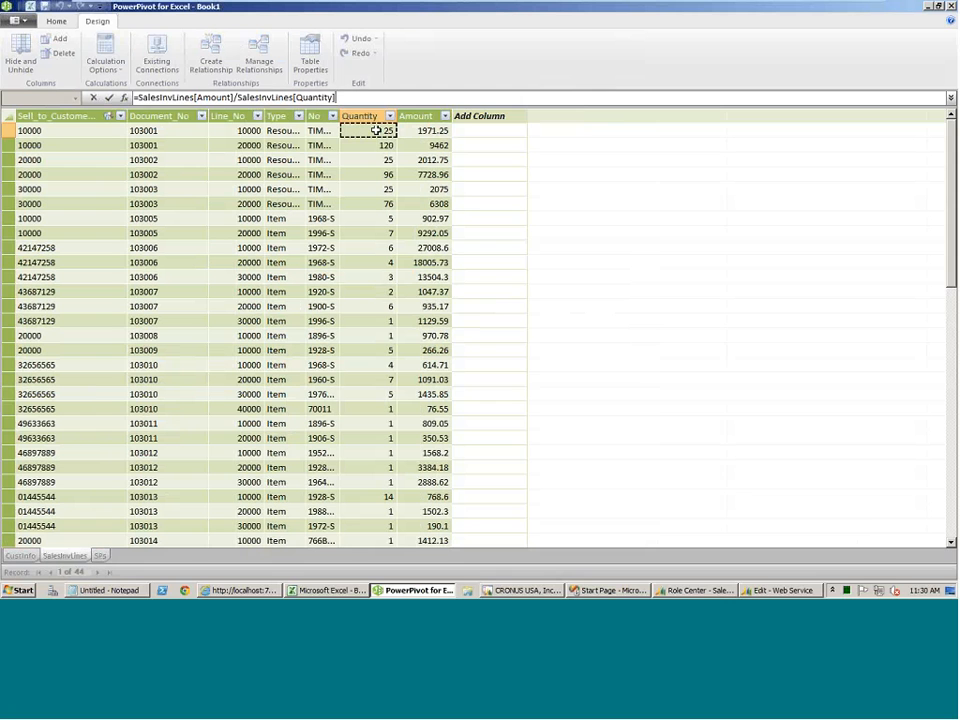
pyautogui.press('Return')
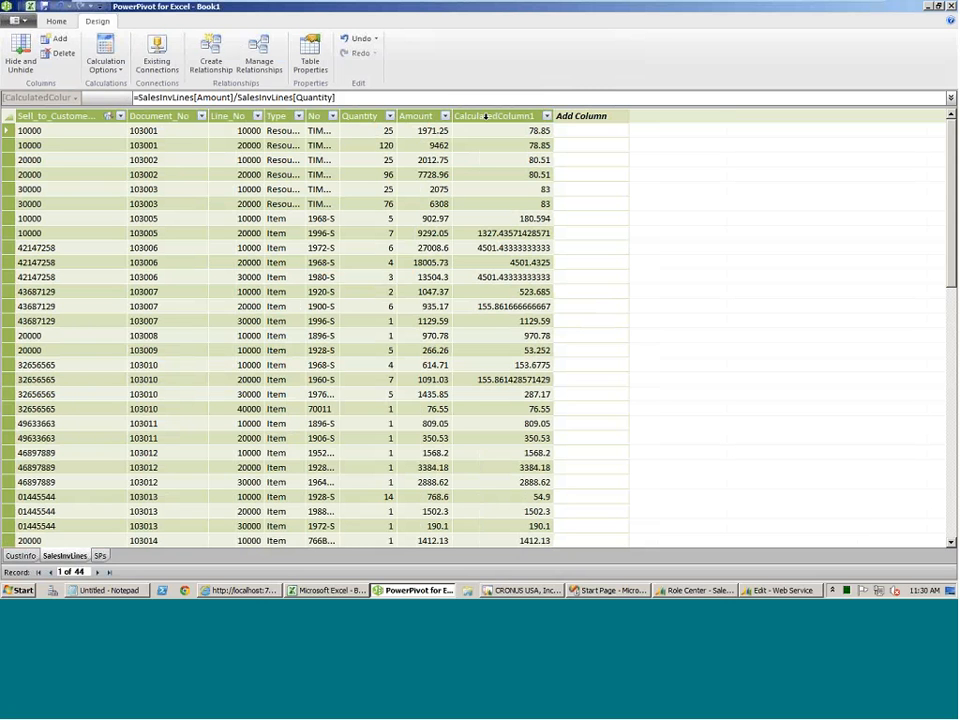
# Rename the new calculated column of SalesInvLines as UnitPrice.
pyautogui.click(485, 116)
pyautogui.rightClick(487, 116)
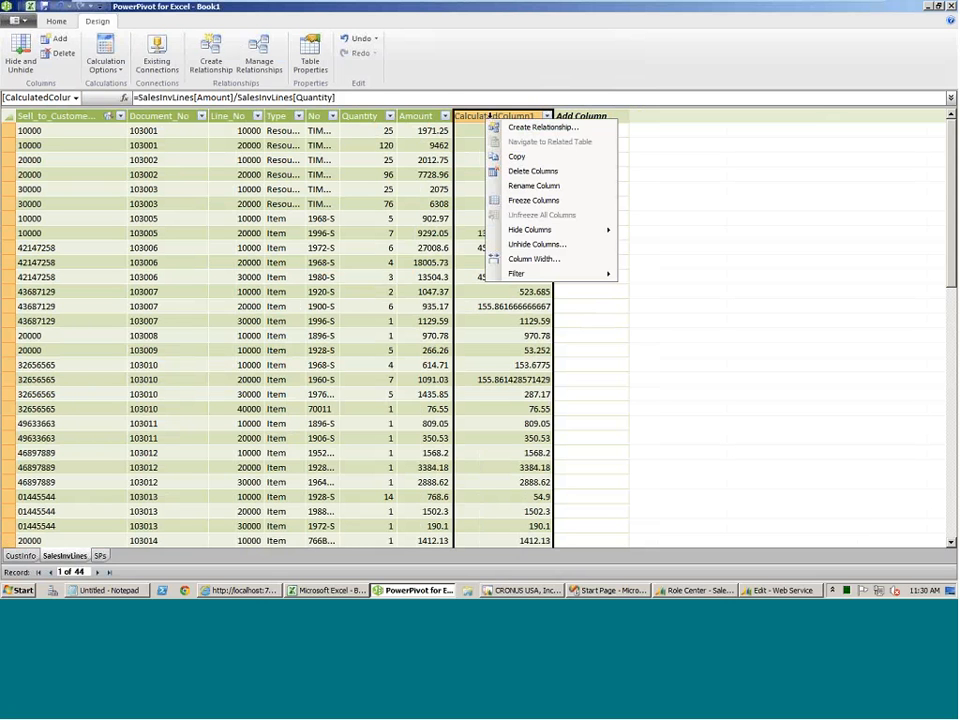
pyautogui.click(534, 186)
pyautogui.write('U')
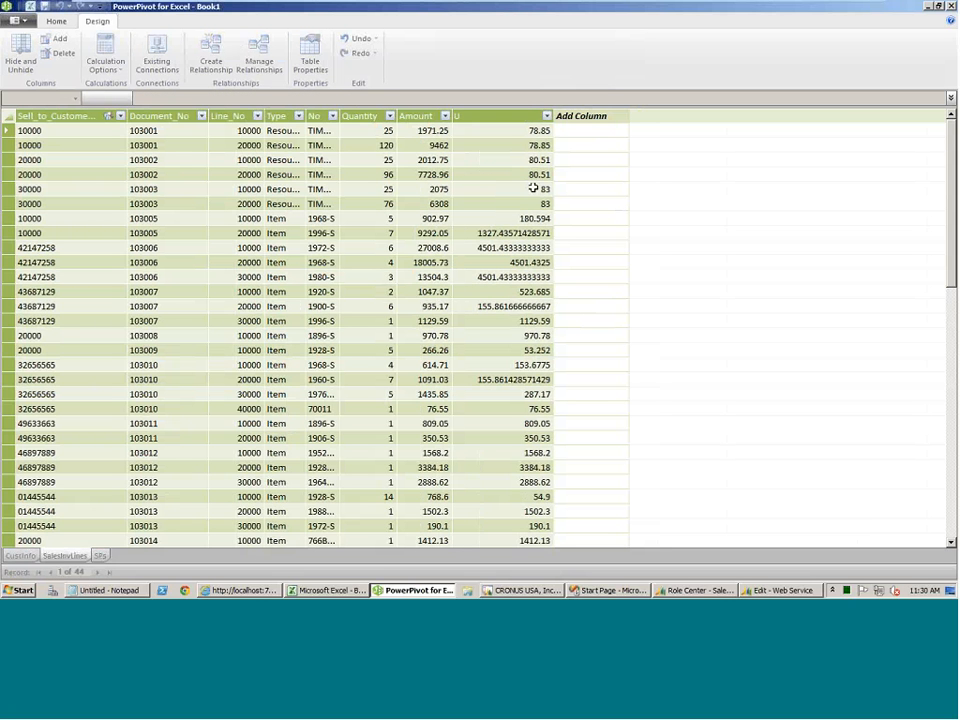
pyautogui.press('BackSpace')
pyautogui.press('BackSpace')
pyautogui.press('BackSpace')
pyautogui.press('BackSpace')
pyautogui.write('UnitPrice')
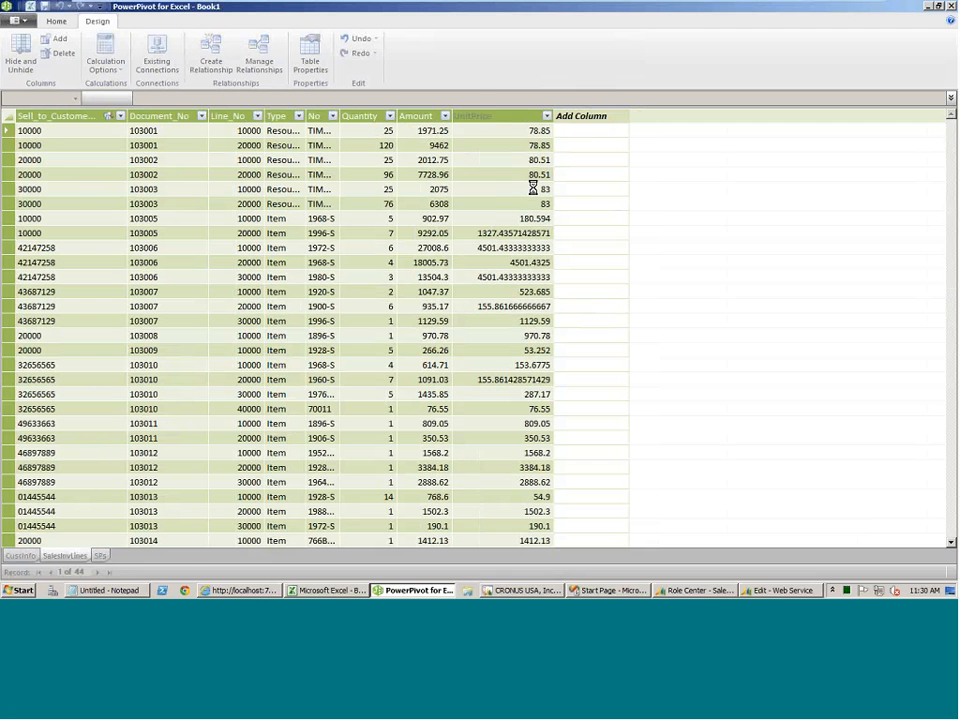
pyautogui.press('Return')
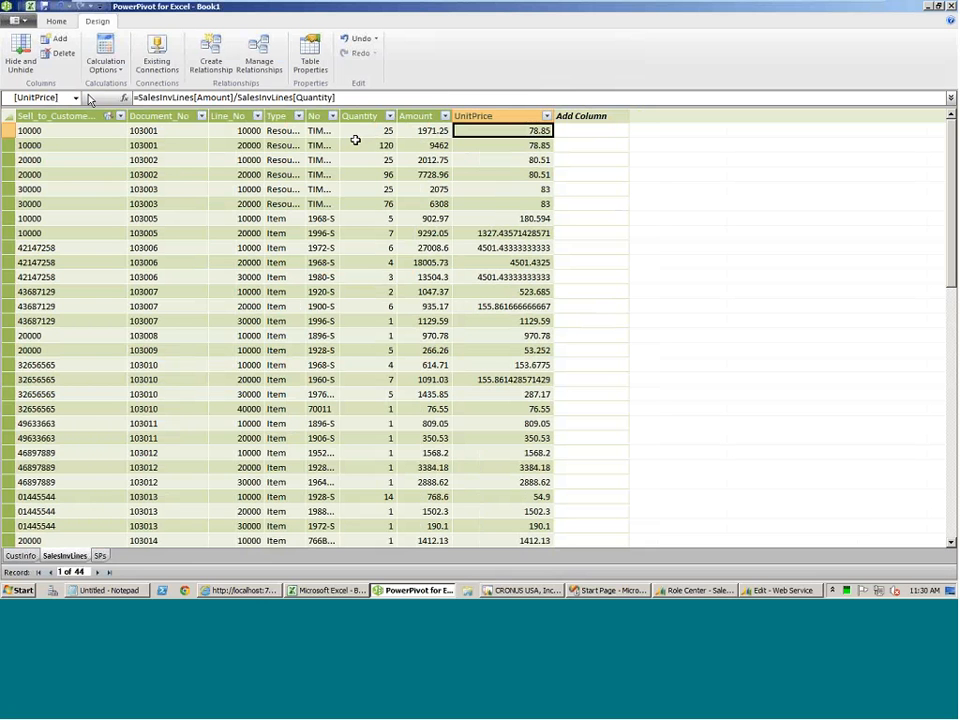
# Browse the functions available for calculated column formulas, leaving the UnitPrice formula as it is.
pyautogui.click(124, 99)
pyautogui.click(502, 285)
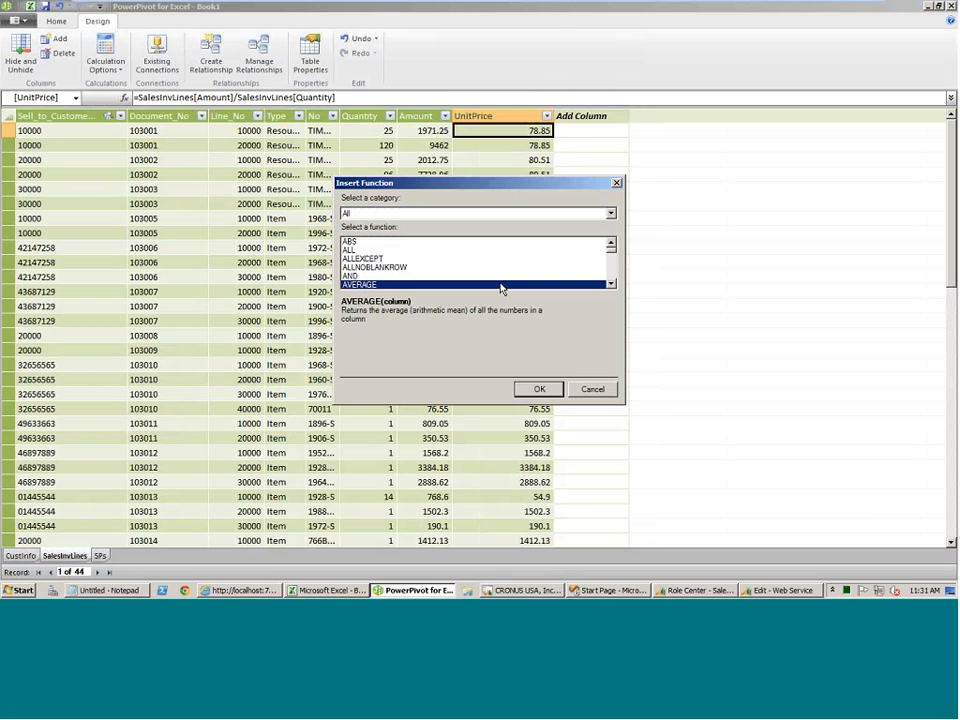
pyautogui.scroll(-3, 503, 285)
pyautogui.click(593, 390)
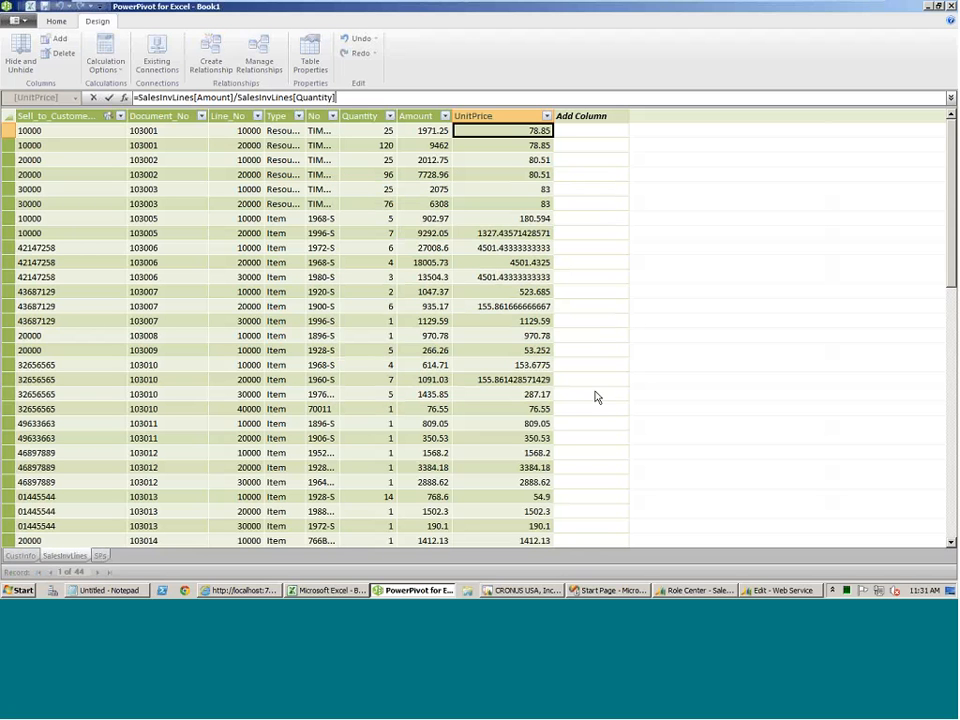
pyautogui.click(150, 274)
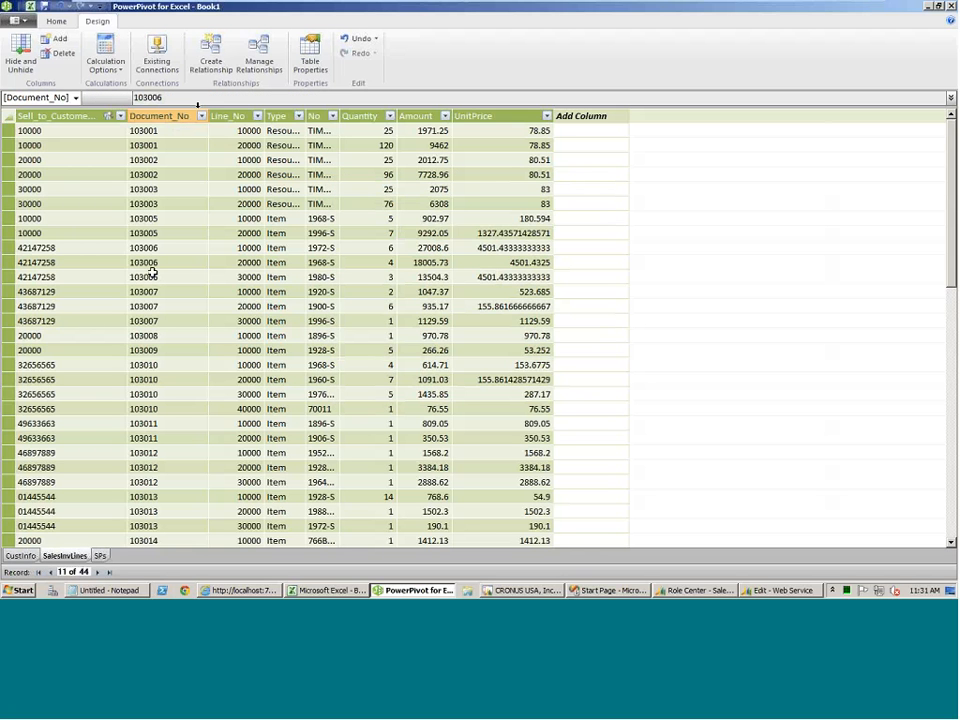
# Create a PivotTable from the PowerPivot data on a new worksheet.
pyautogui.click(52, 21)
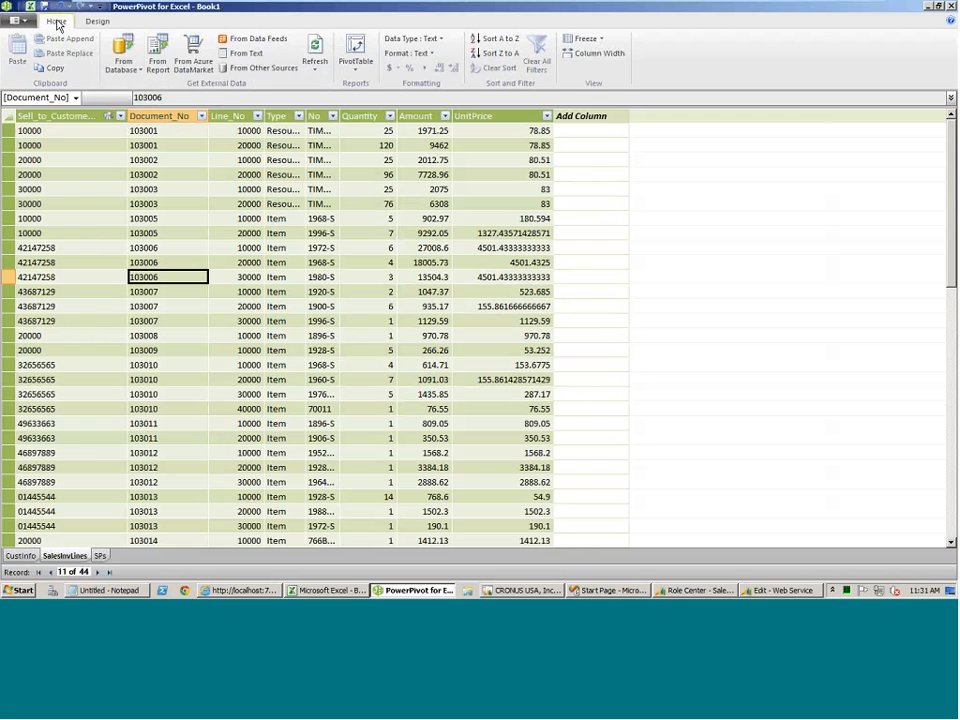
pyautogui.click(358, 47)
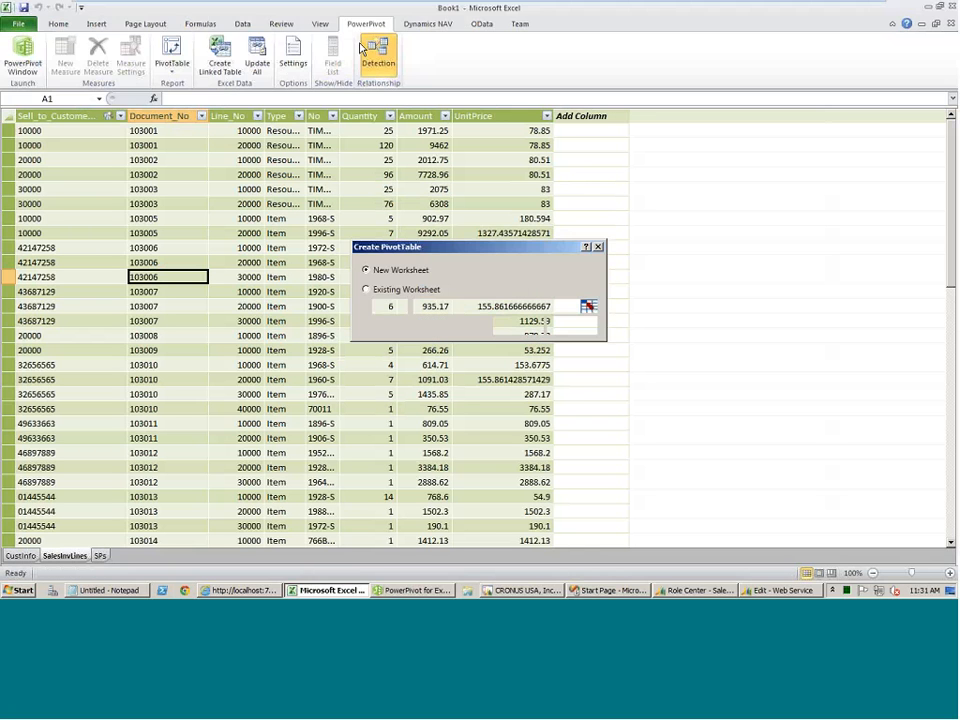
pyautogui.press('Return')
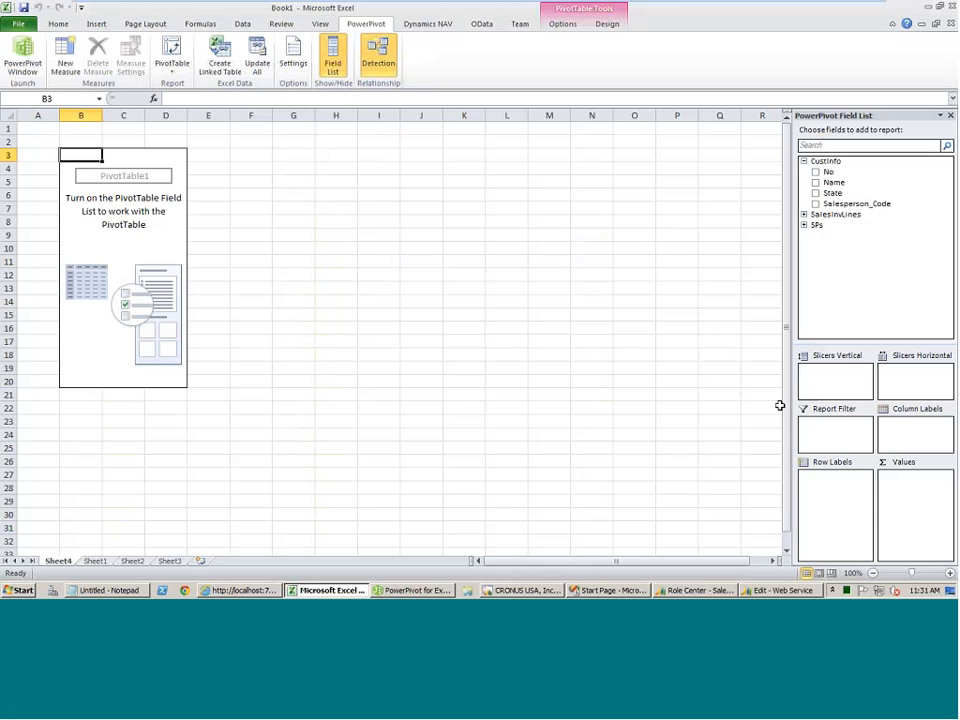
# Set up the PivotTable with Code from SPs as row labels and the sums of Quantity and Amount from SalesInvLines as values.
pyautogui.click(804, 214)
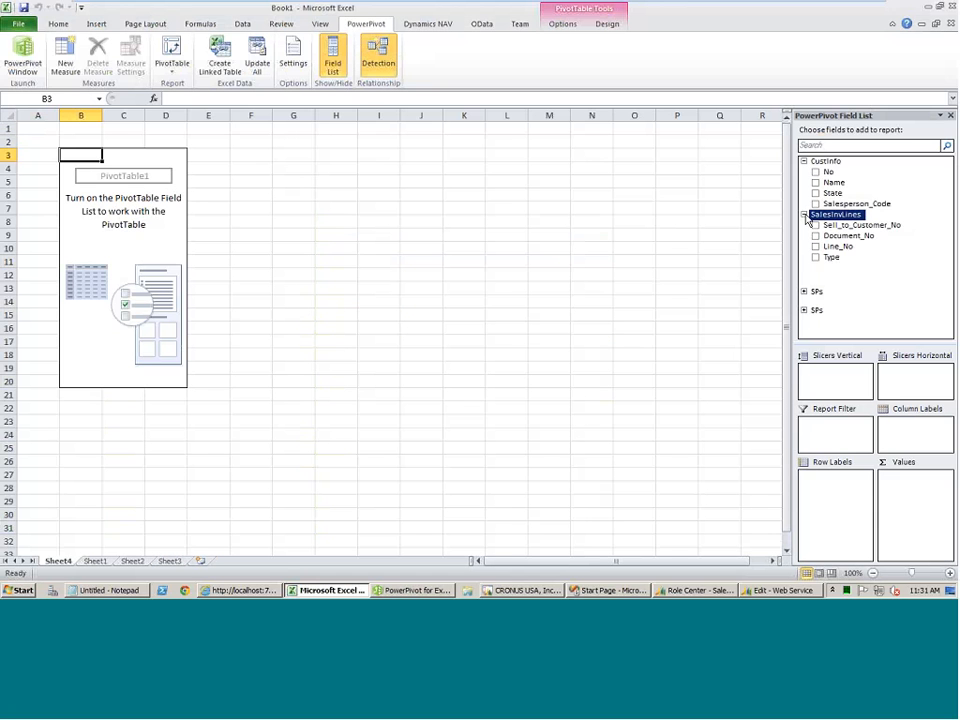
pyautogui.click(806, 306)
pyautogui.scroll(1, 859, 263)
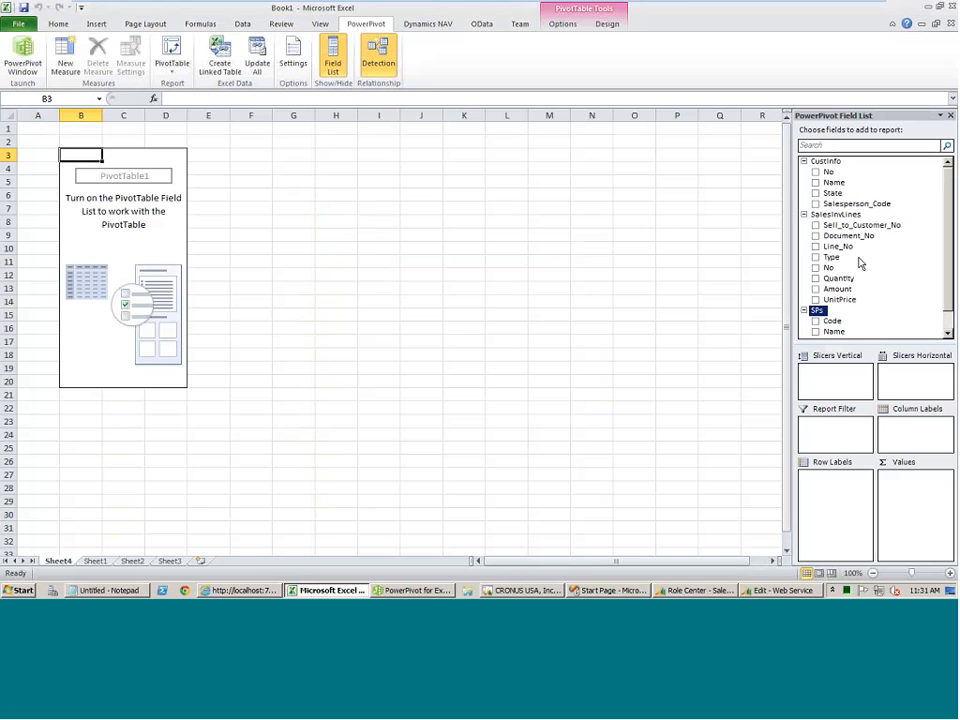
pyautogui.click(815, 172)
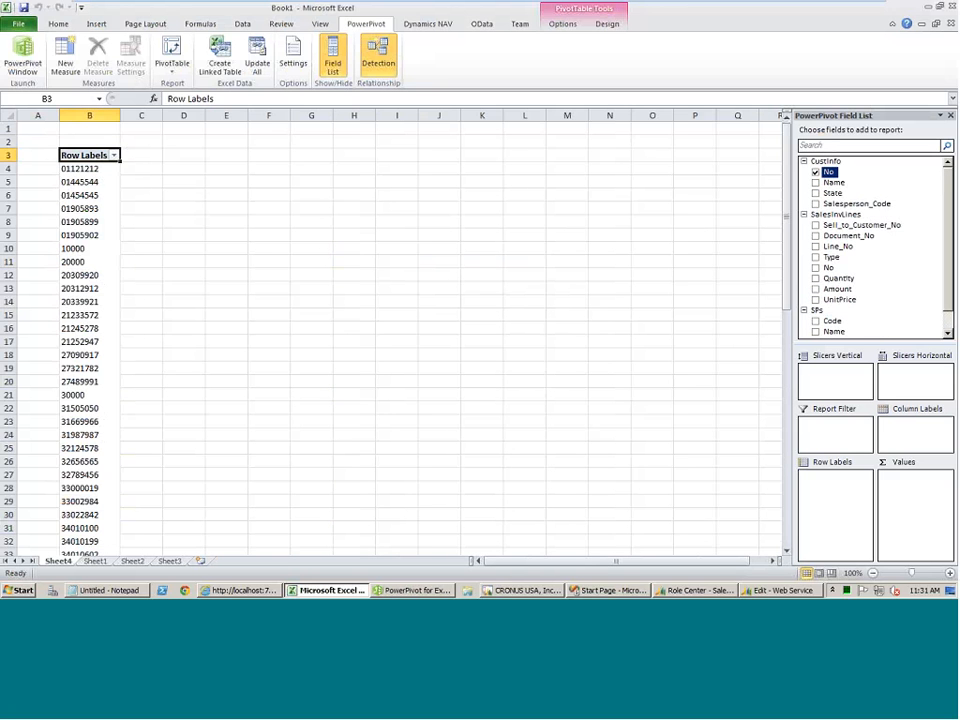
pyautogui.click(815, 320)
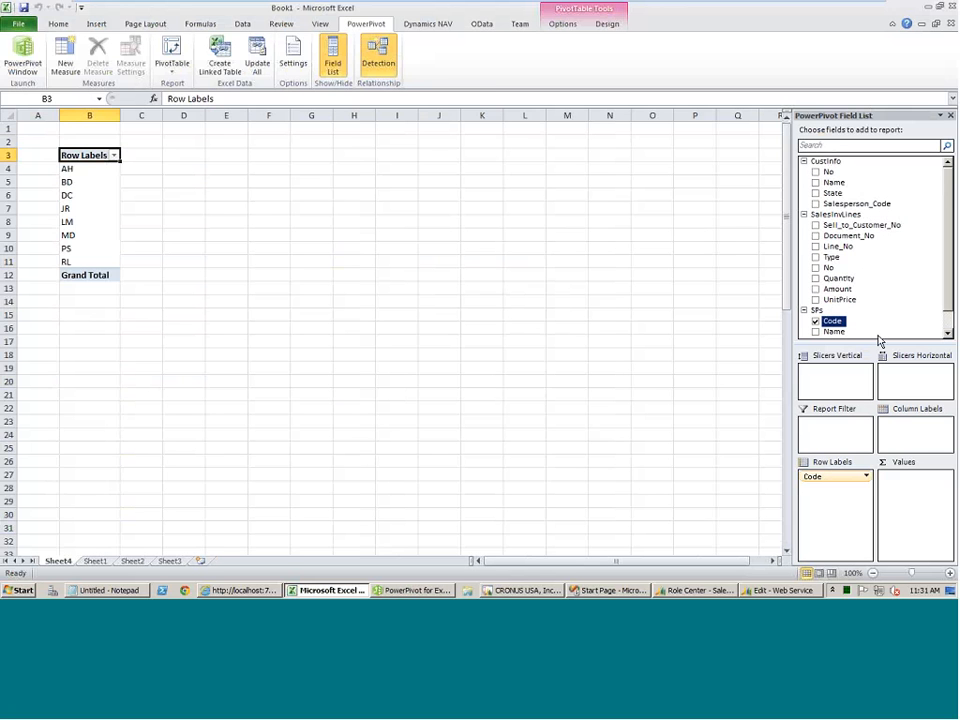
pyautogui.click(815, 279)
pyautogui.click(815, 289)
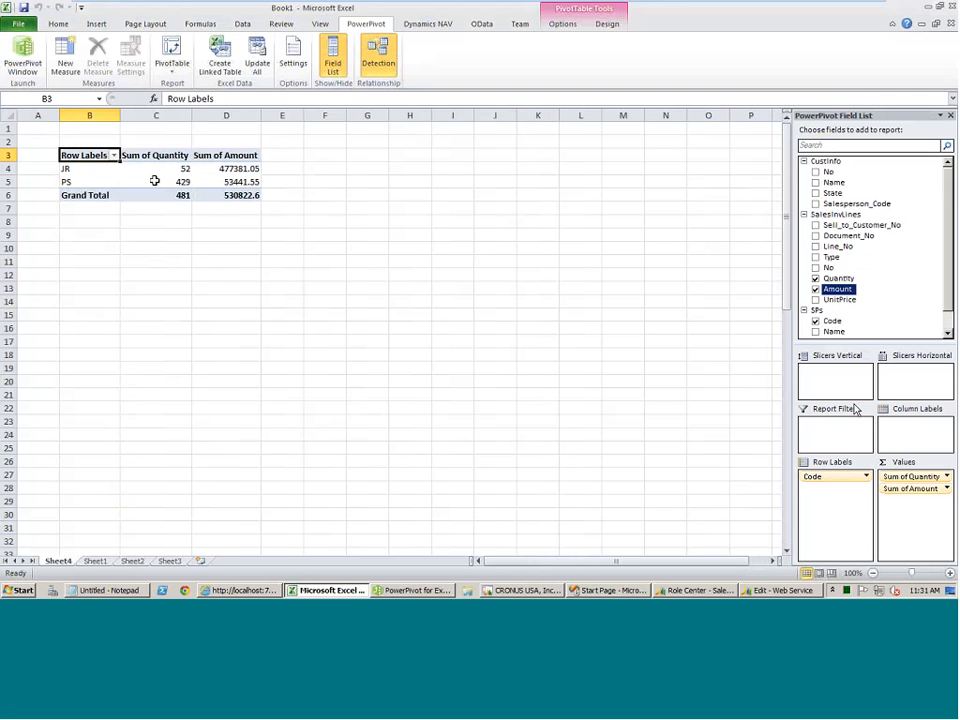
# Replace Code with Global_Dimension_1_Code from SPs as the PivotTable's row labels.
pyautogui.click(948, 331)
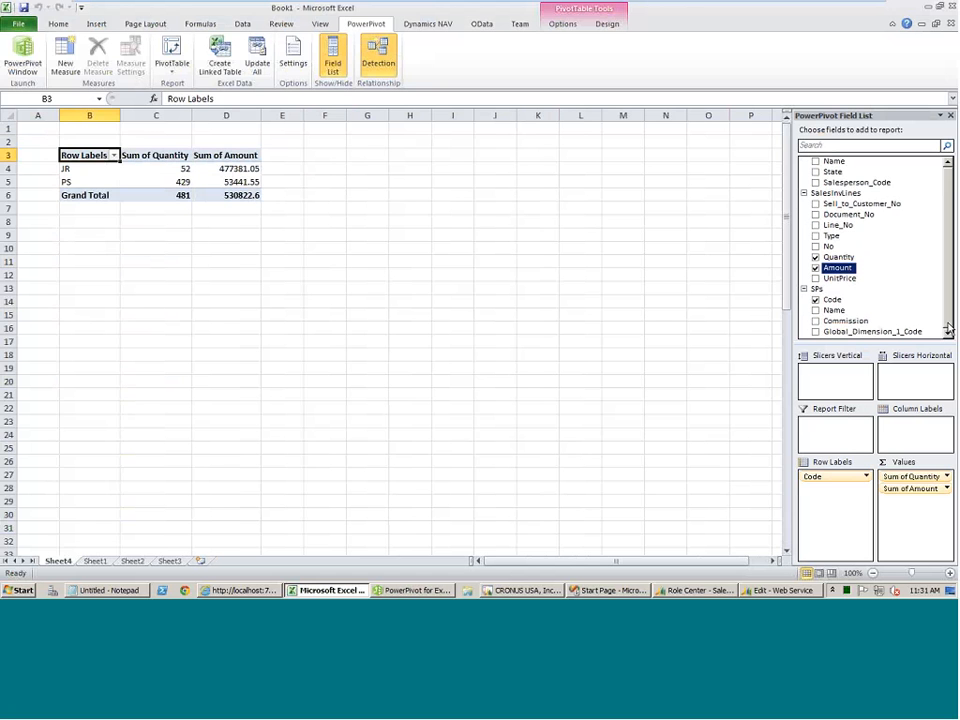
pyautogui.moveTo(831, 478); pyautogui.dragTo(838, 520)
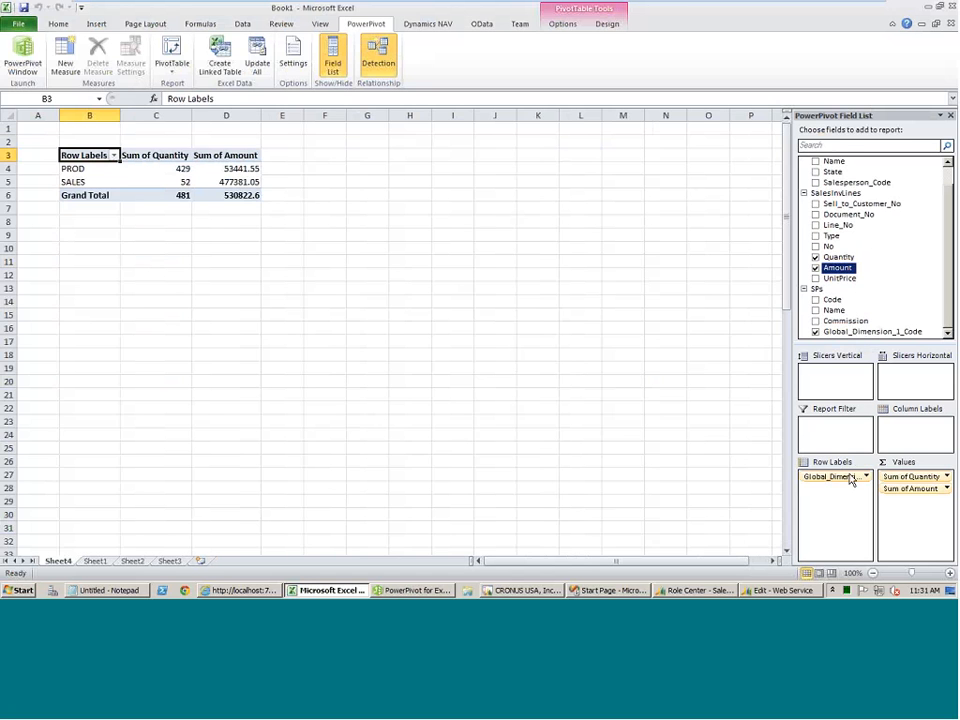
# Replace Global_Dimension_1_Code with the customer No in the row labels, and finally with State from CustInfo.
pyautogui.moveTo(849, 480); pyautogui.dragTo(885, 264)
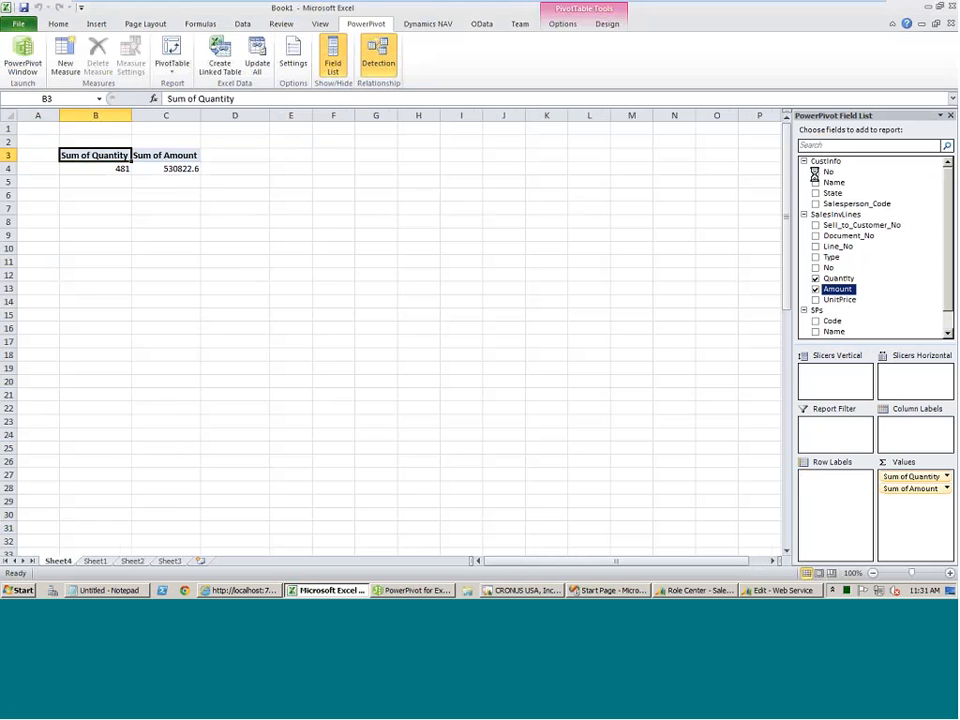
pyautogui.click(815, 172)
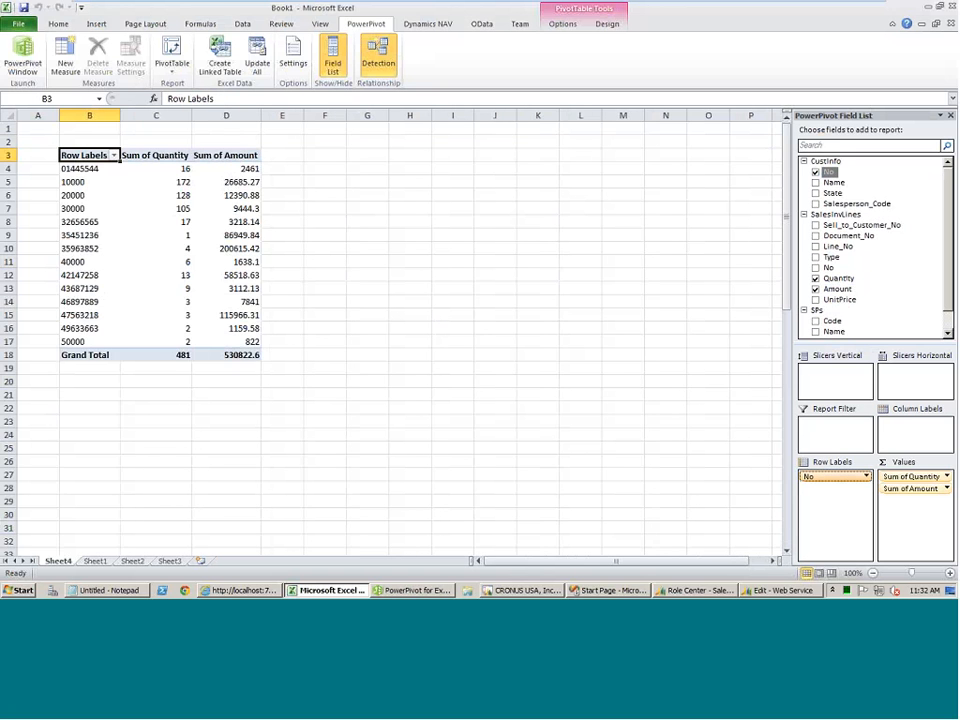
pyautogui.click(815, 172)
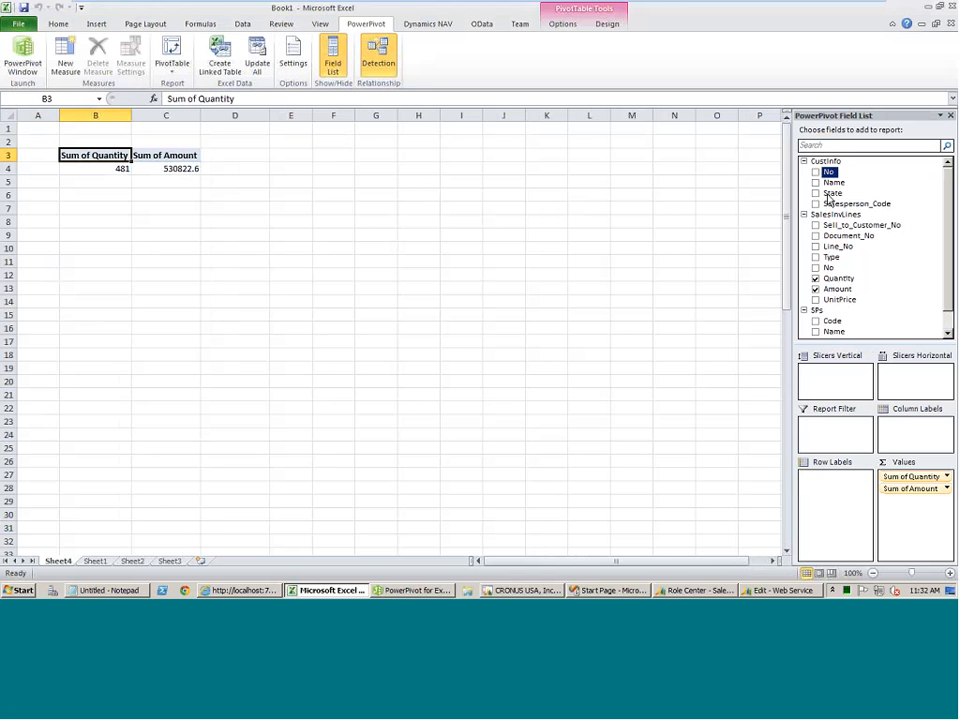
pyautogui.moveTo(828, 195); pyautogui.dragTo(835, 495)
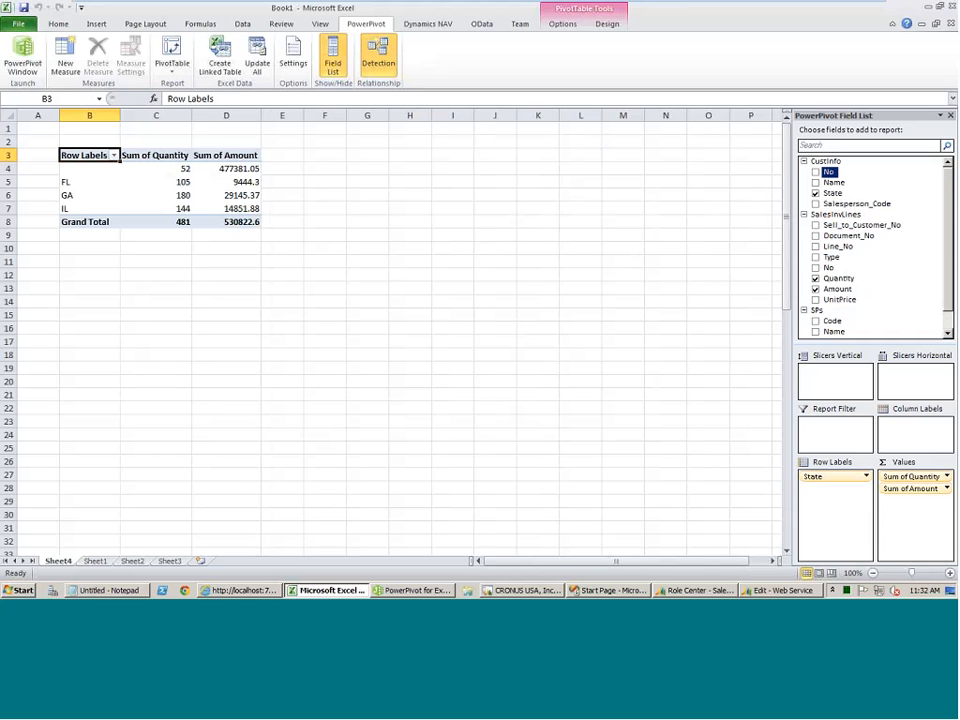
pyautogui.click(413, 591)
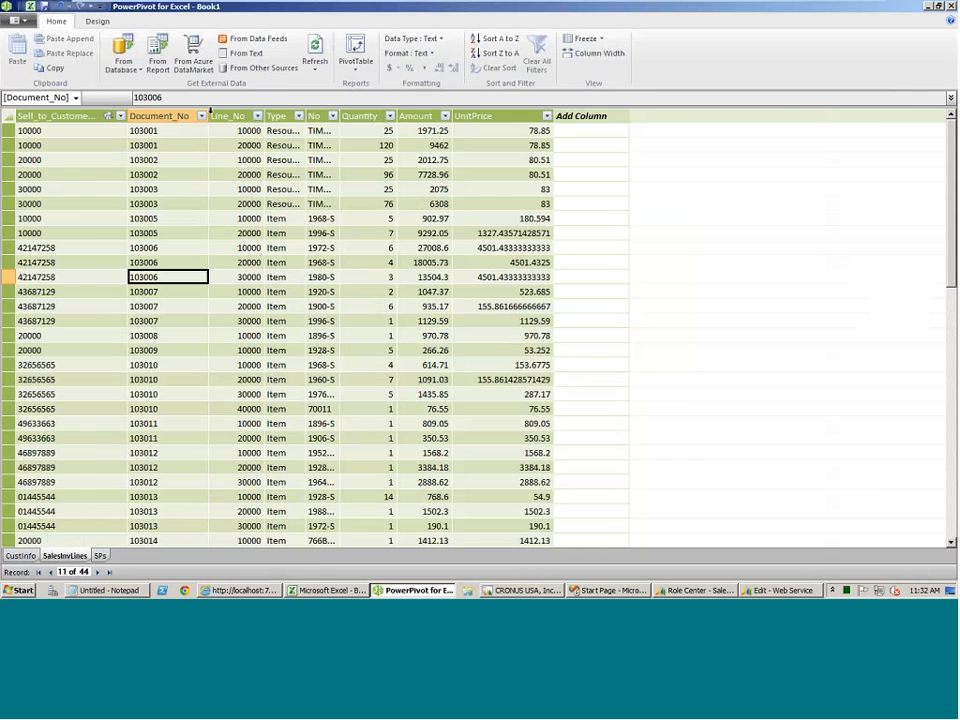
pyautogui.click(951, 6)
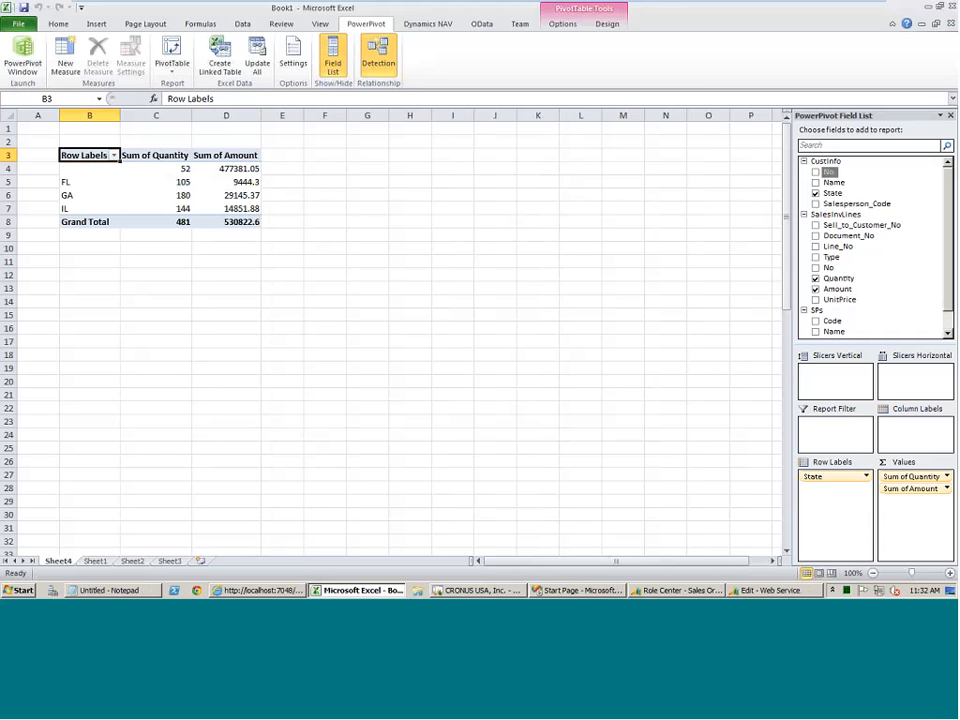
pyautogui.click(24, 58)
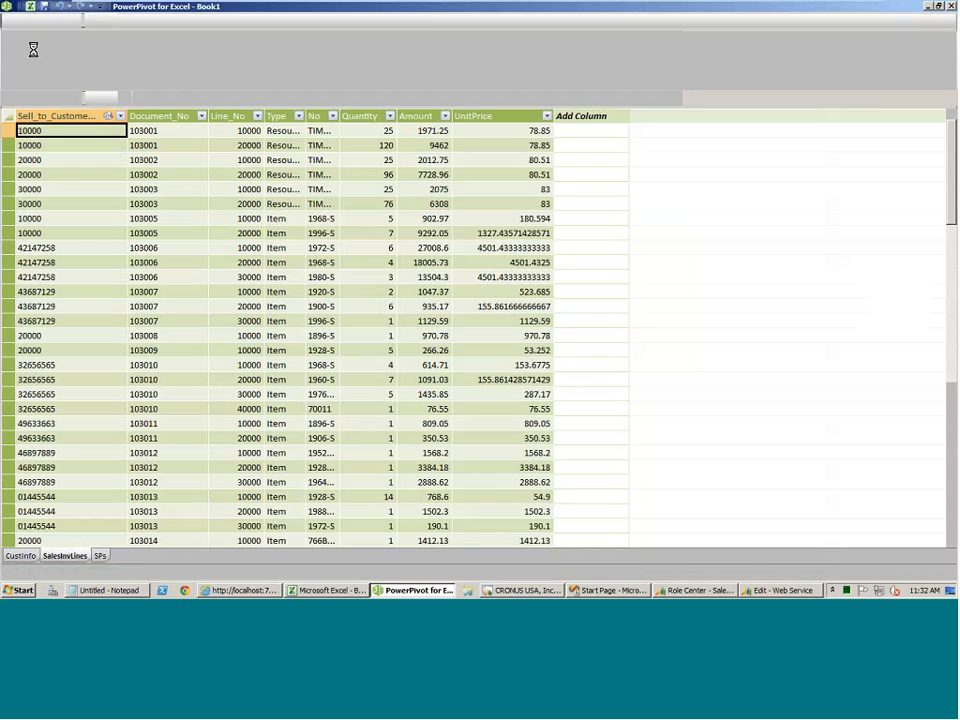
pyautogui.click(250, 39)
pyautogui.write('http://localhost:7048/DynamicsNAV70/odata')
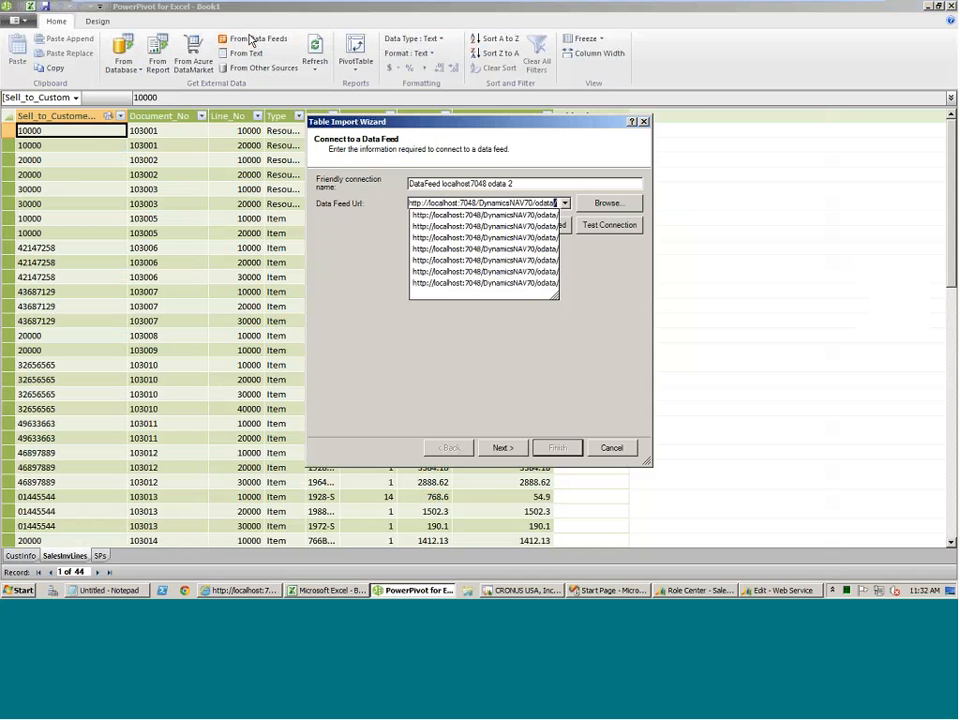
pyautogui.click(460, 371)
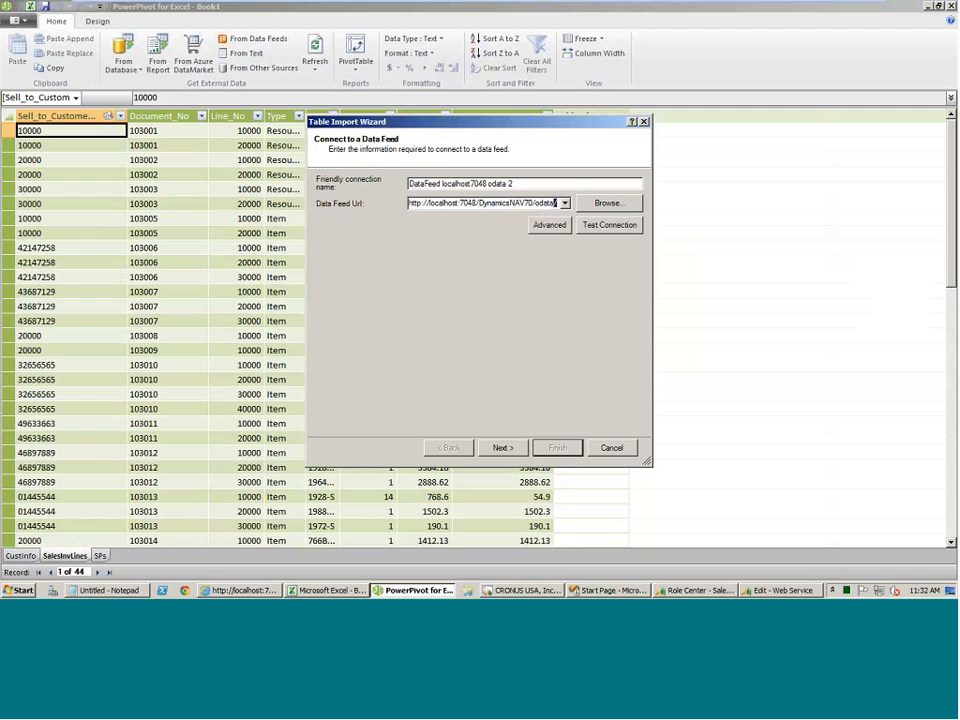
pyautogui.click(492, 445)
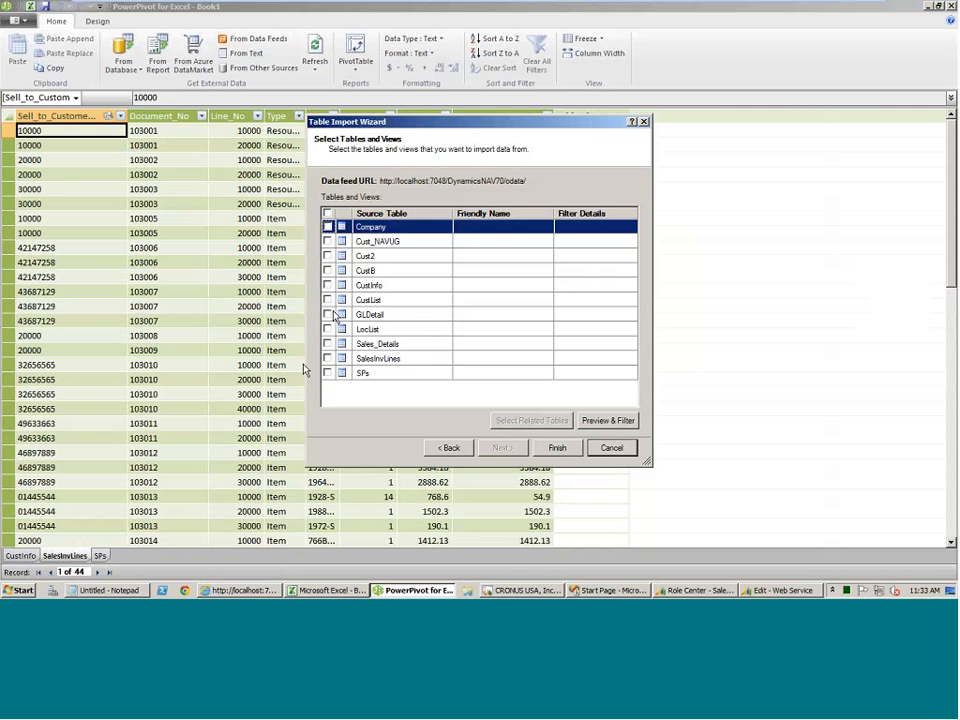
# Import the GLDetail table from the data feed into the PowerPivot model.
pyautogui.click(328, 315)
pyautogui.click(560, 448)
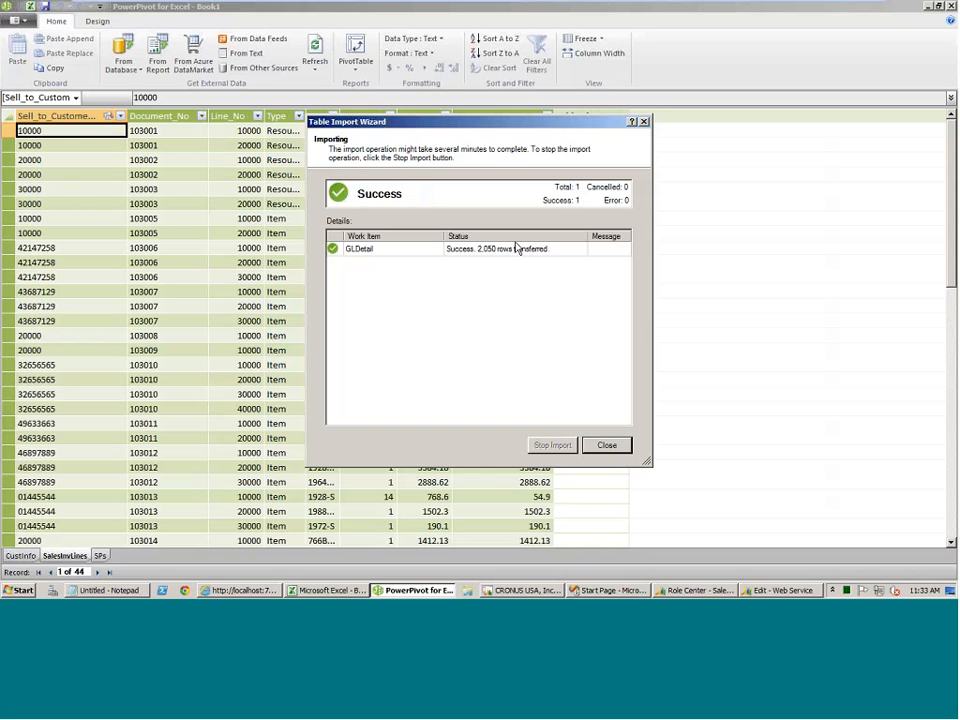
pyautogui.click(619, 445)
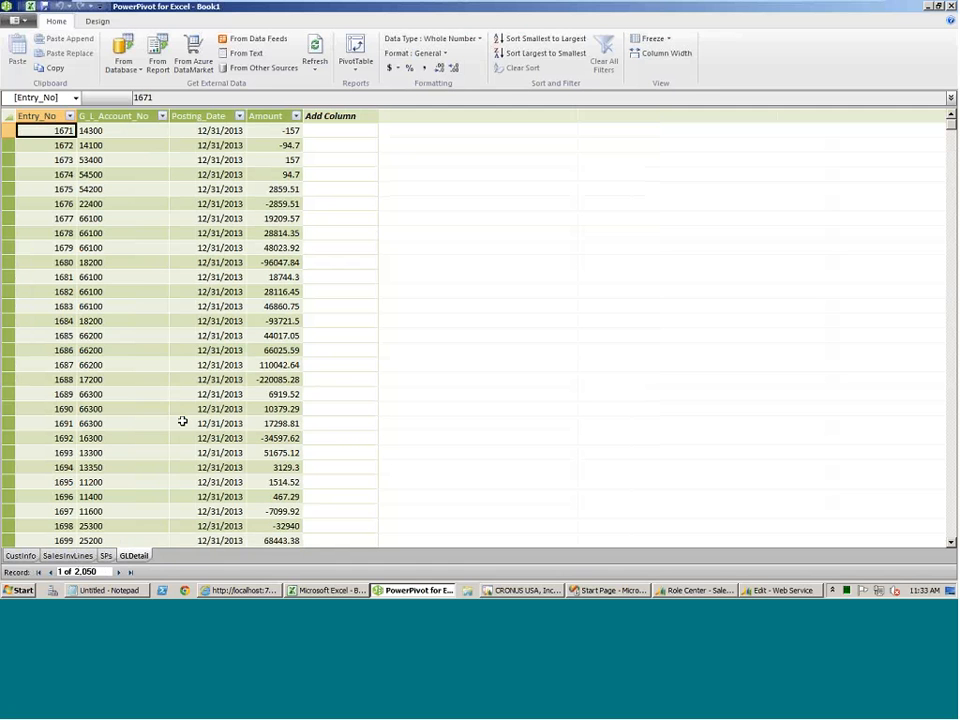
# Look through the imported GLDetail entries, and minimize the virtual machine to return to the presentation.
pyautogui.scroll(-2, 190, 326)
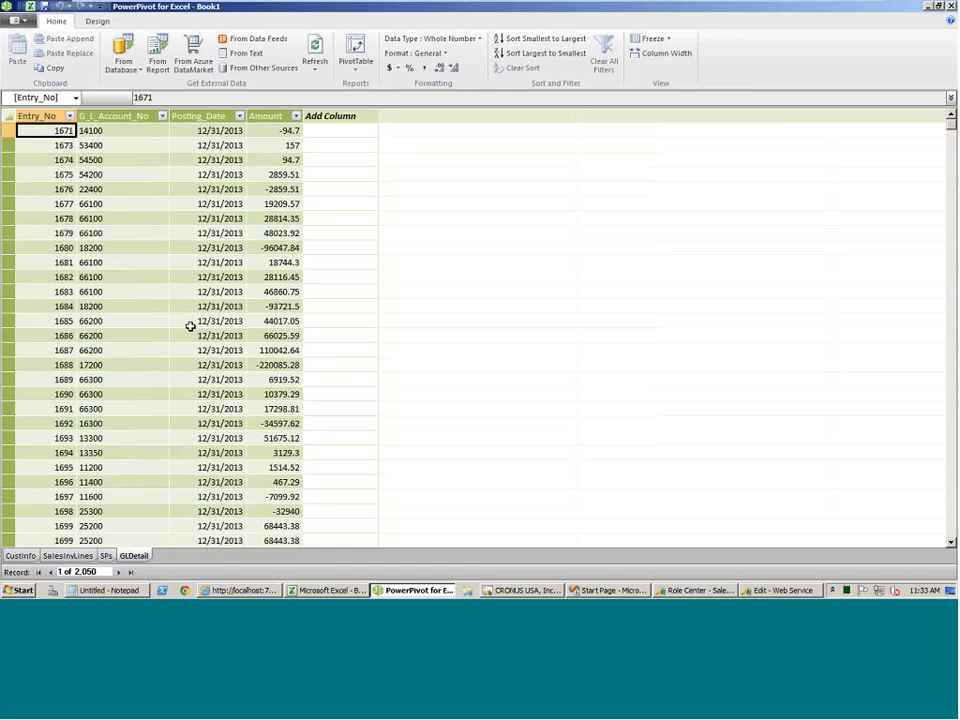
pyautogui.scroll(-6, 190, 326)
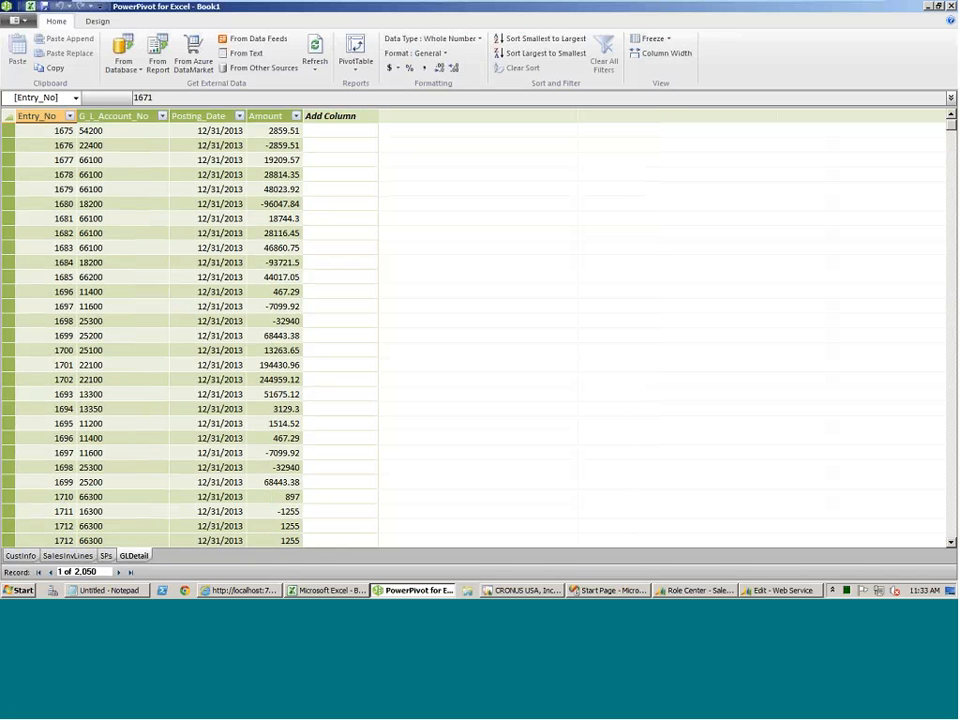
pyautogui.scroll(-2, 163, 259)
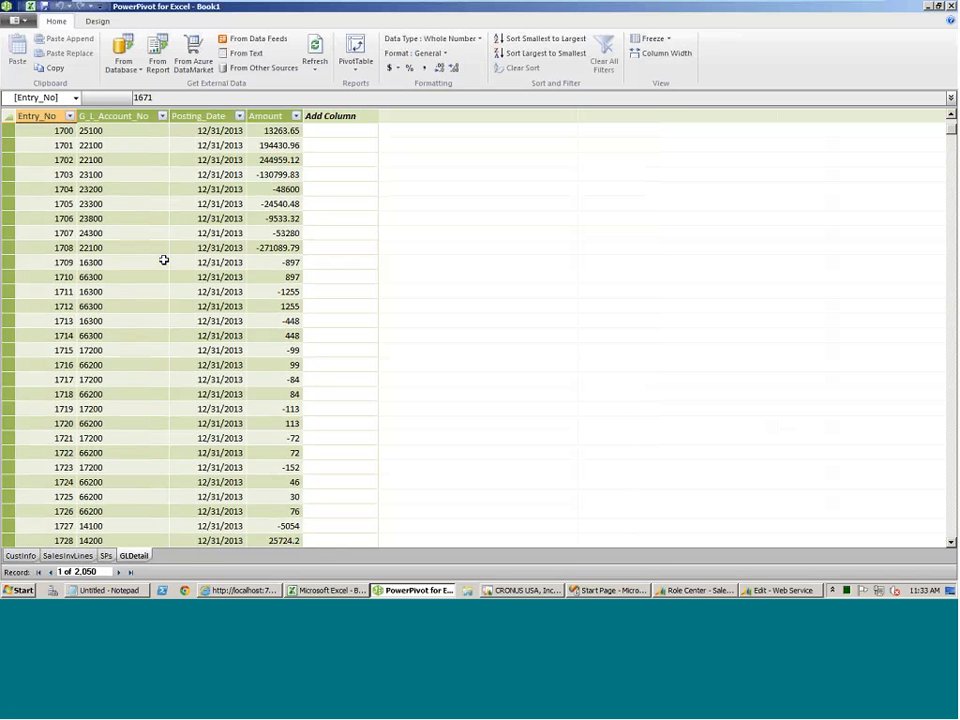
pyautogui.scroll(-3, 163, 259)
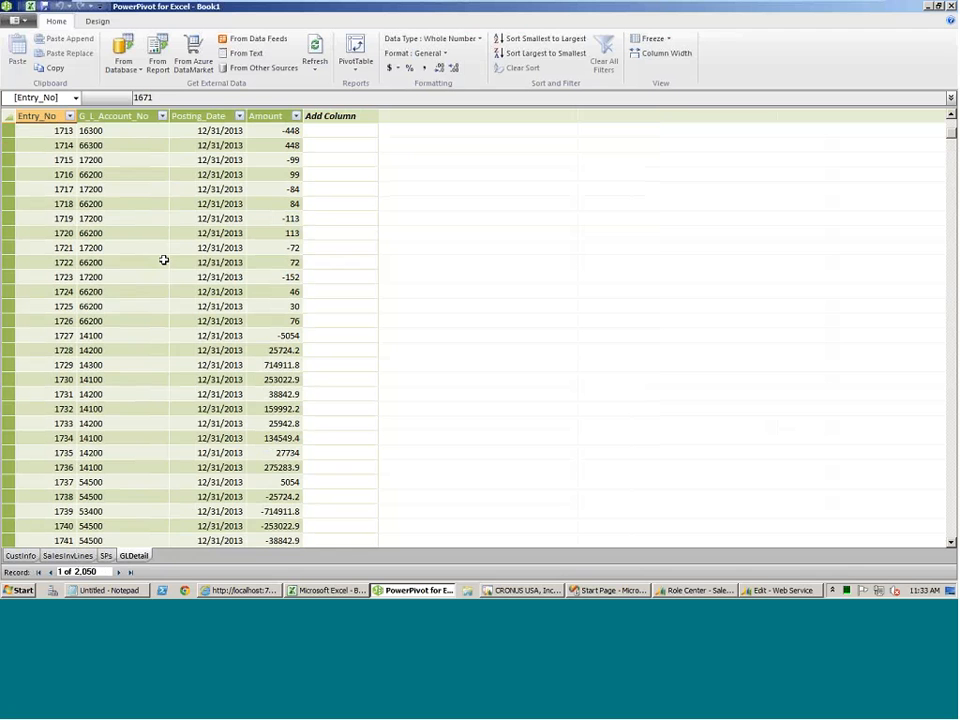
pyautogui.scroll(-6, 163, 259)
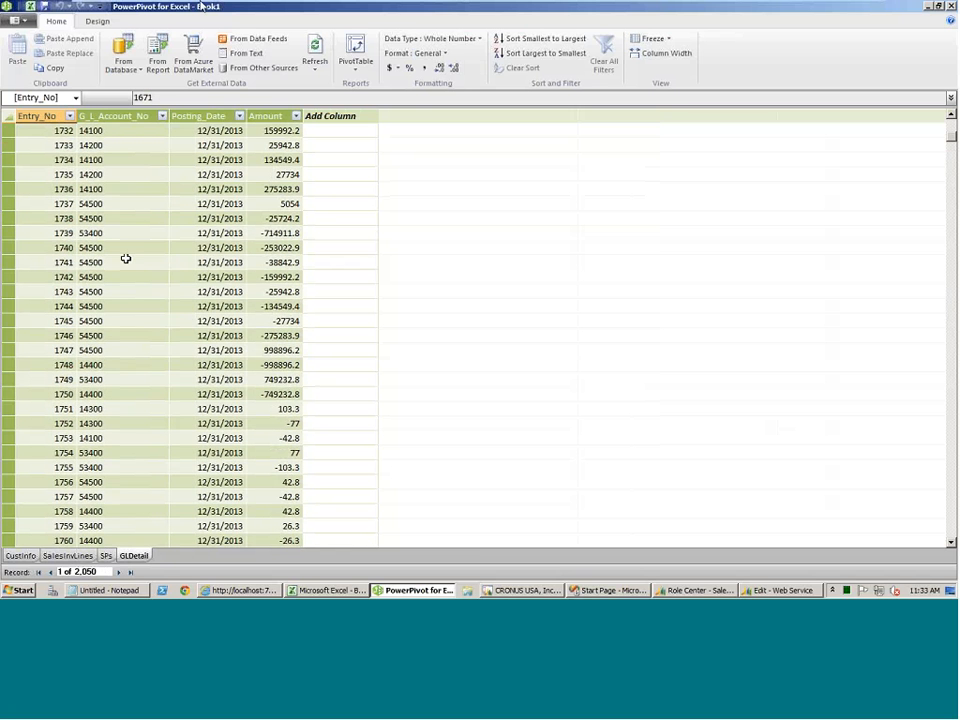
pyautogui.moveTo(210, 8)
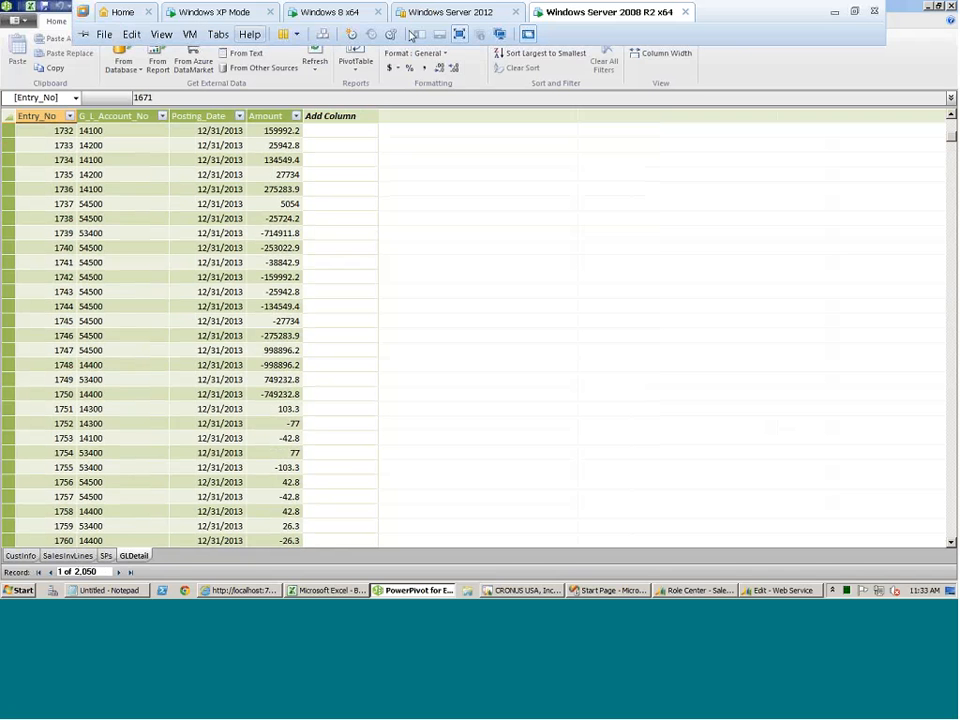
pyautogui.click(834, 17)
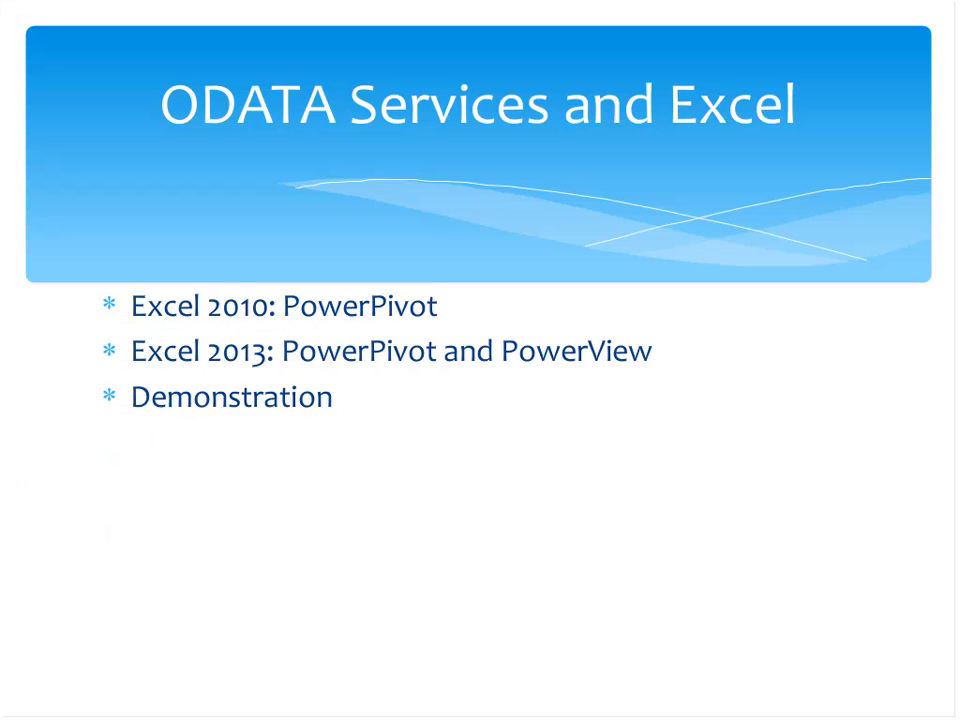
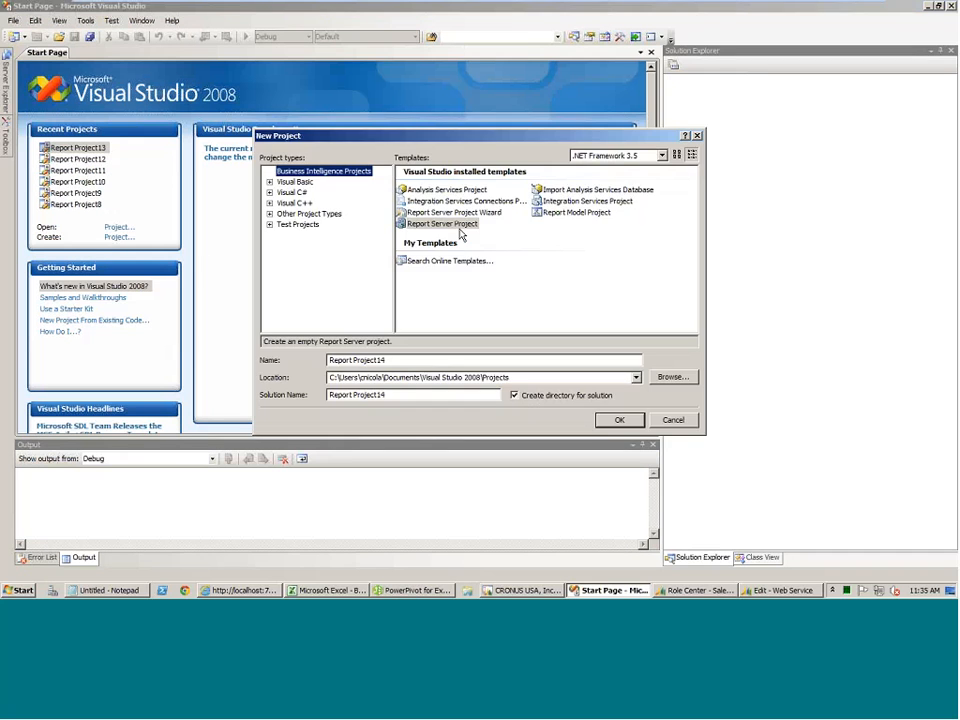
# Create a Report Server Project and start a new shared data source of type XML.
pyautogui.doubleClick(459, 229)
pyautogui.click(735, 102)
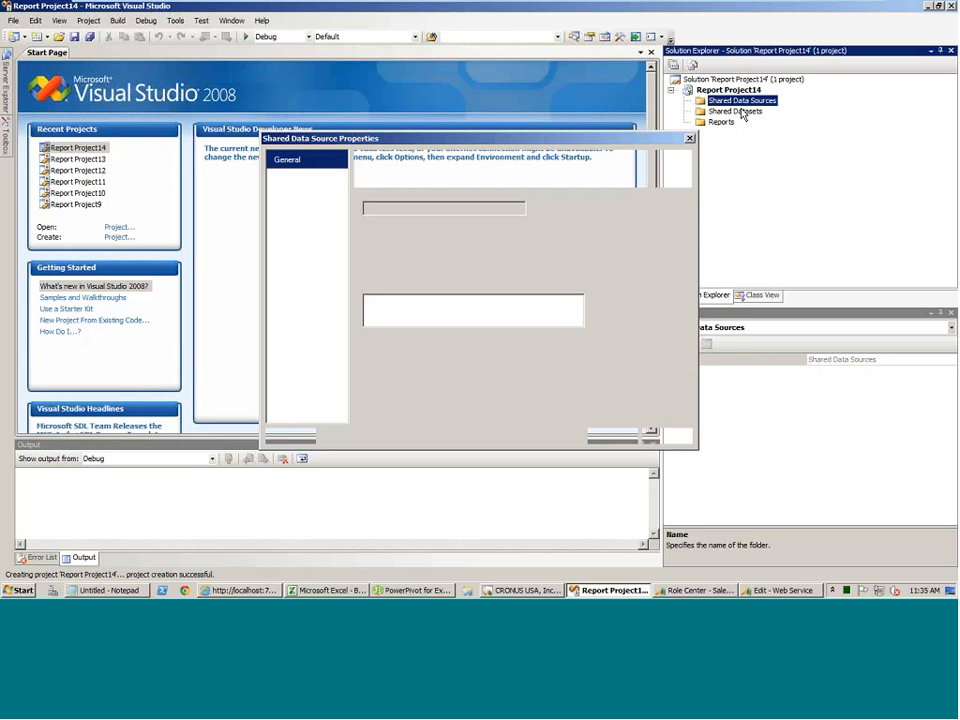
pyautogui.click(529, 245)
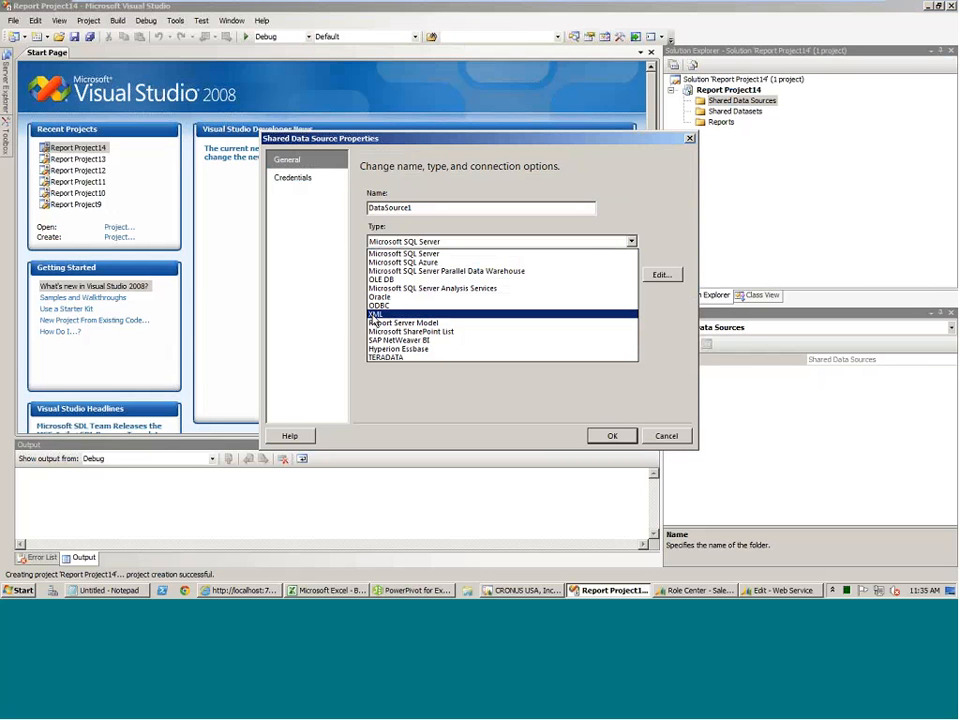
pyautogui.click(374, 316)
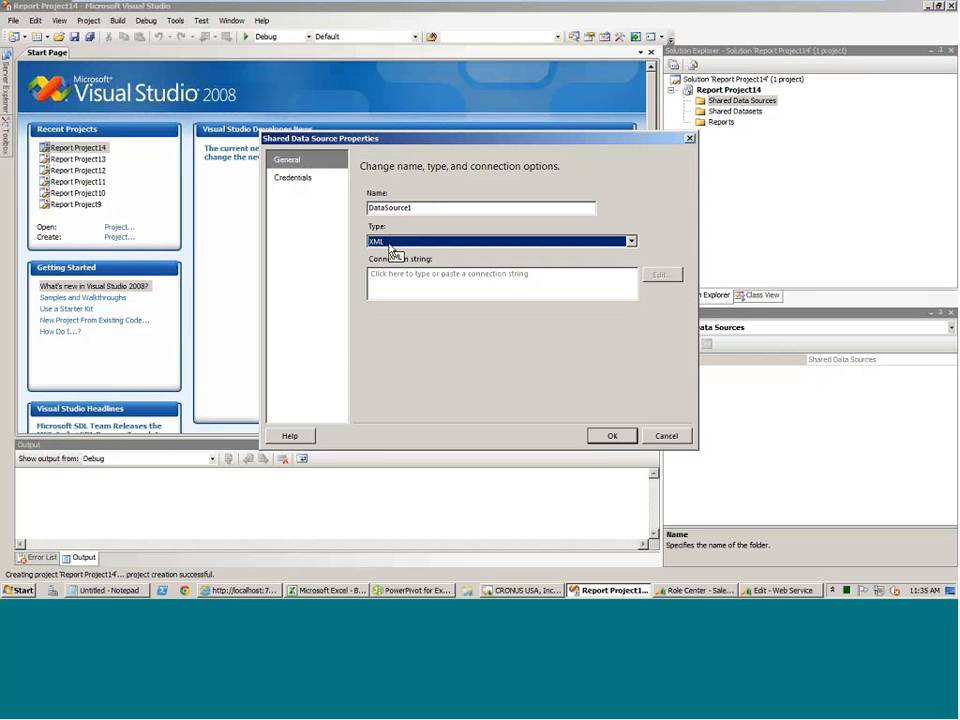
pyautogui.click(237, 591)
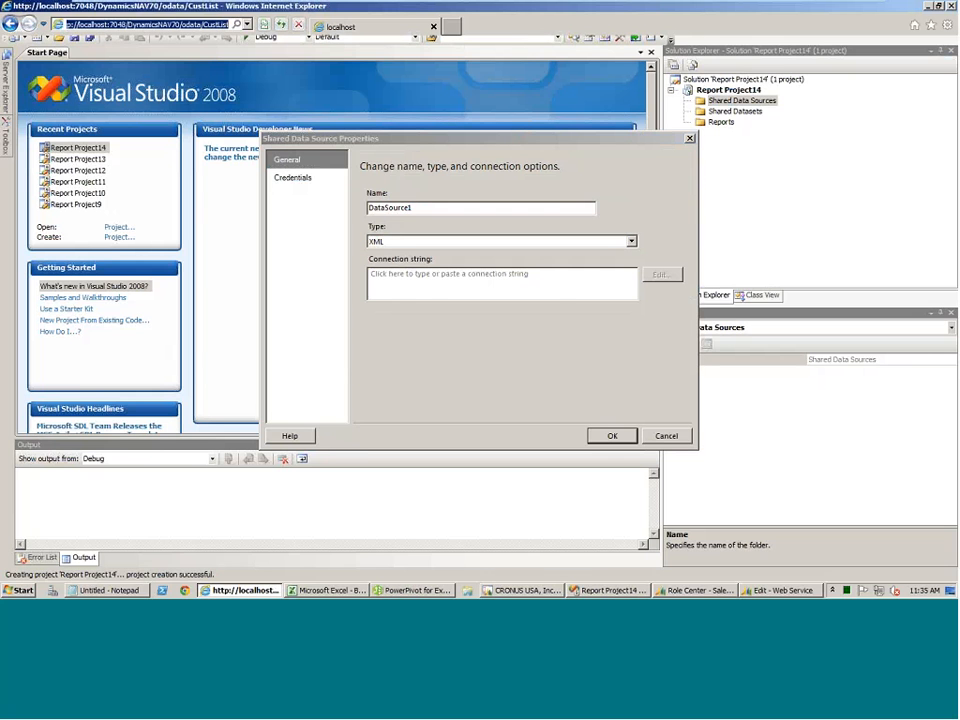
pyautogui.hotkey('ctrl', 'x')
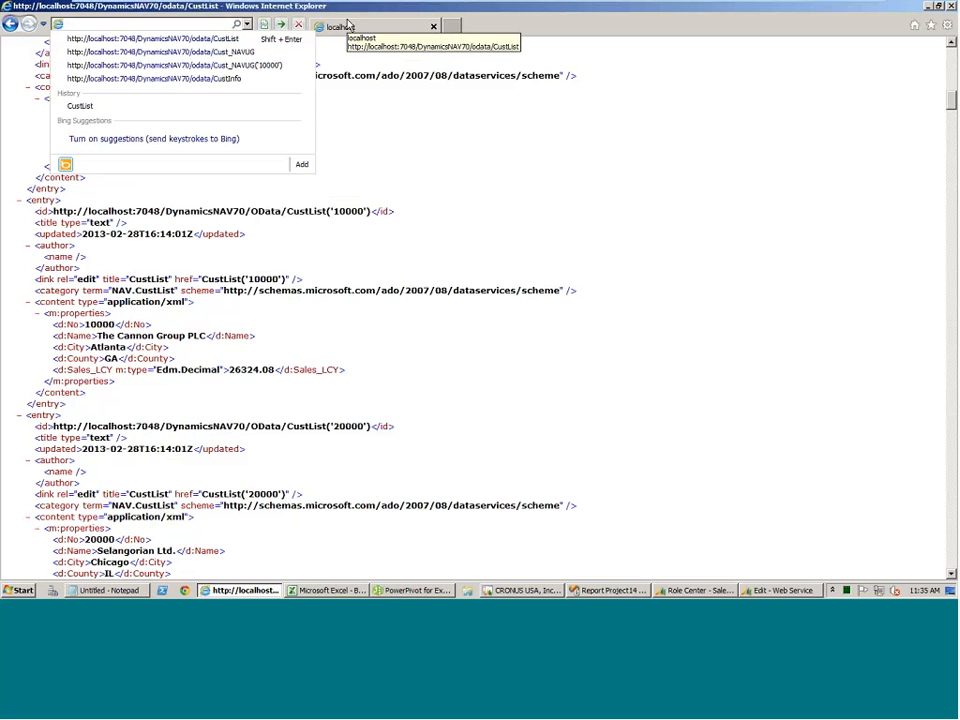
pyautogui.press('BackSpace')
pyautogui.press('BackSpace')
pyautogui.press('BackSpace')
pyautogui.press('BackSpace')
pyautogui.write('S')
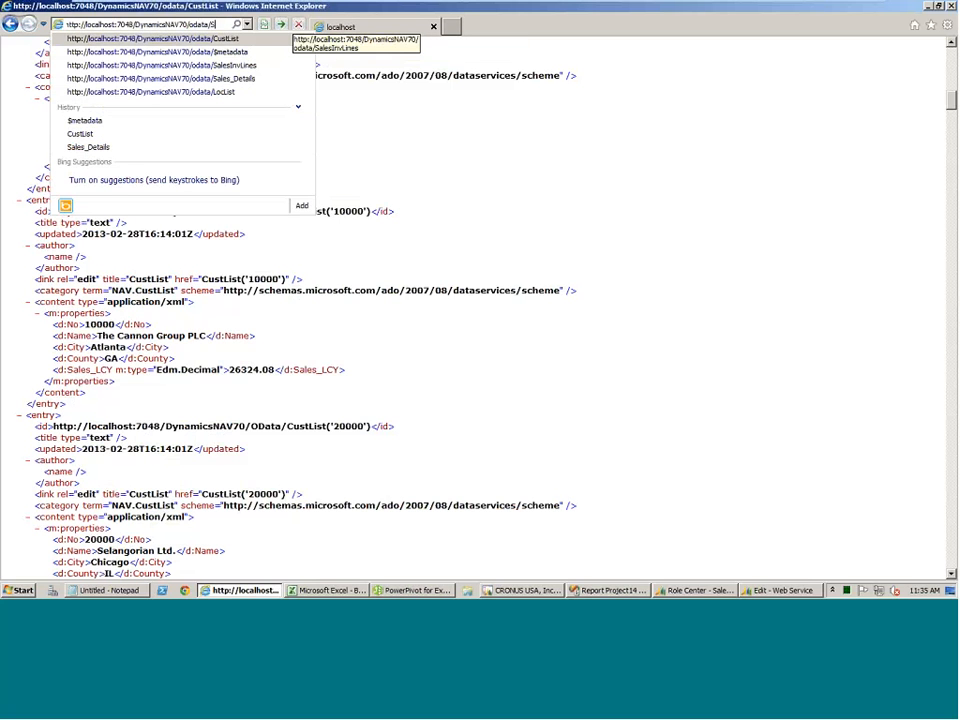
pyautogui.write('aels')
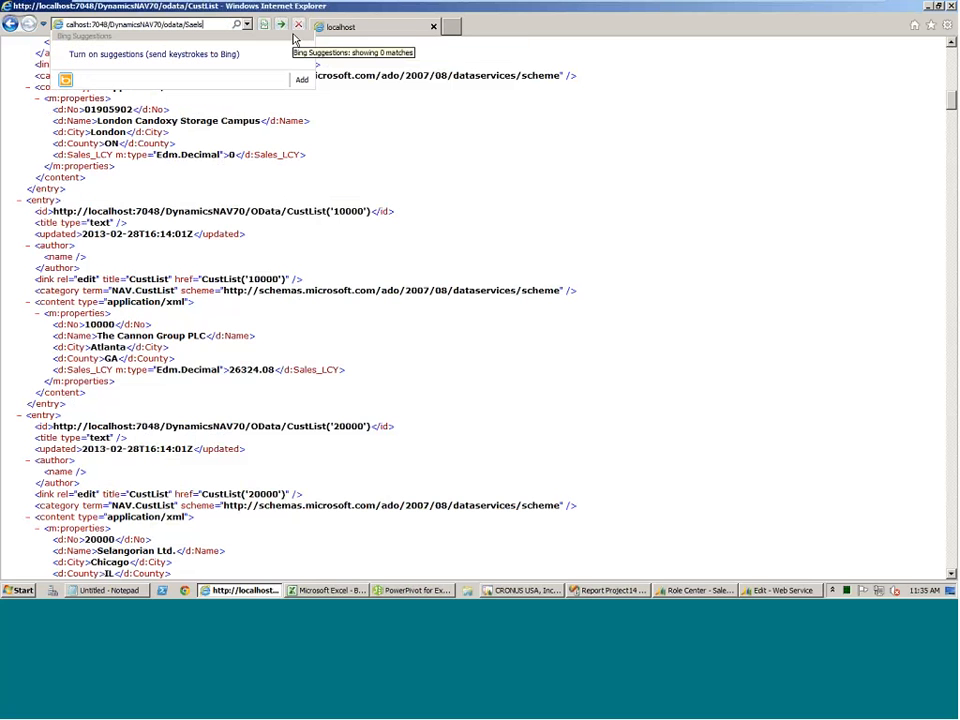
pyautogui.press('BackSpace')
pyautogui.press('BackSpace')
pyautogui.press('BackSpace')
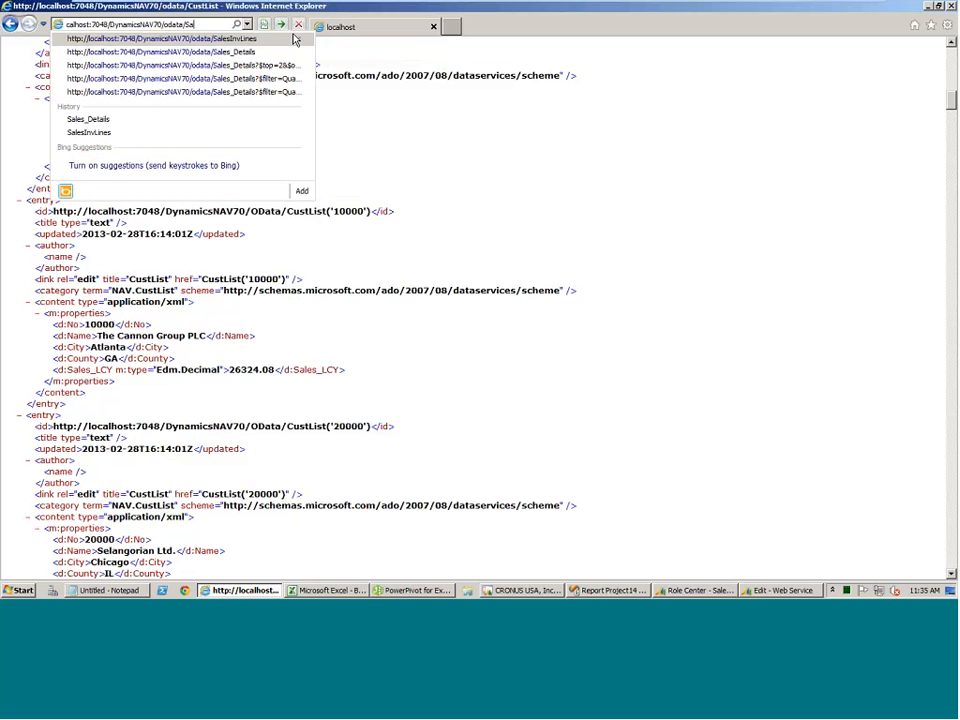
pyautogui.write('lesDet')
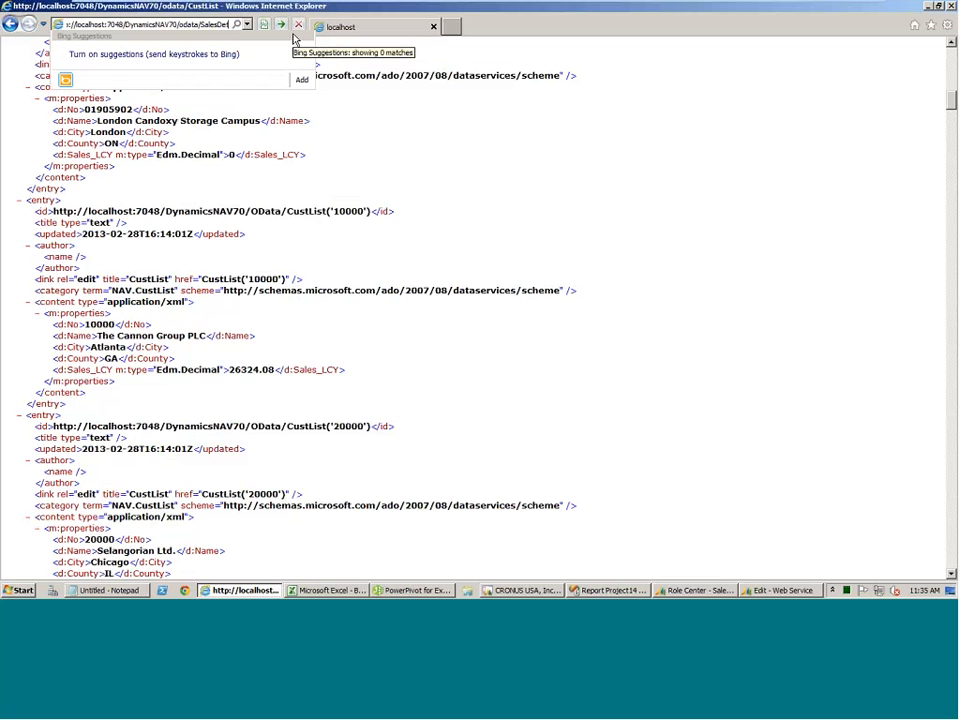
pyautogui.write('a')
pyautogui.press('Return')
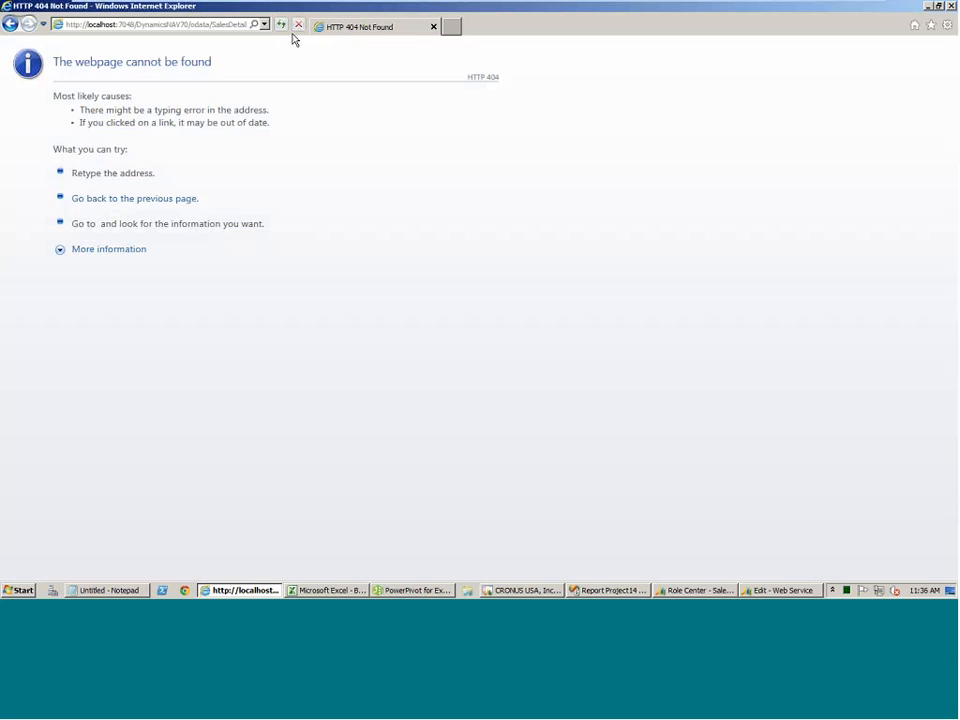
# Check the published service name in Dynamics NAV's Web Service list, and open the Sales_Details feed in Internet Explorer.
pyautogui.hotkey('alt', 'Tab')
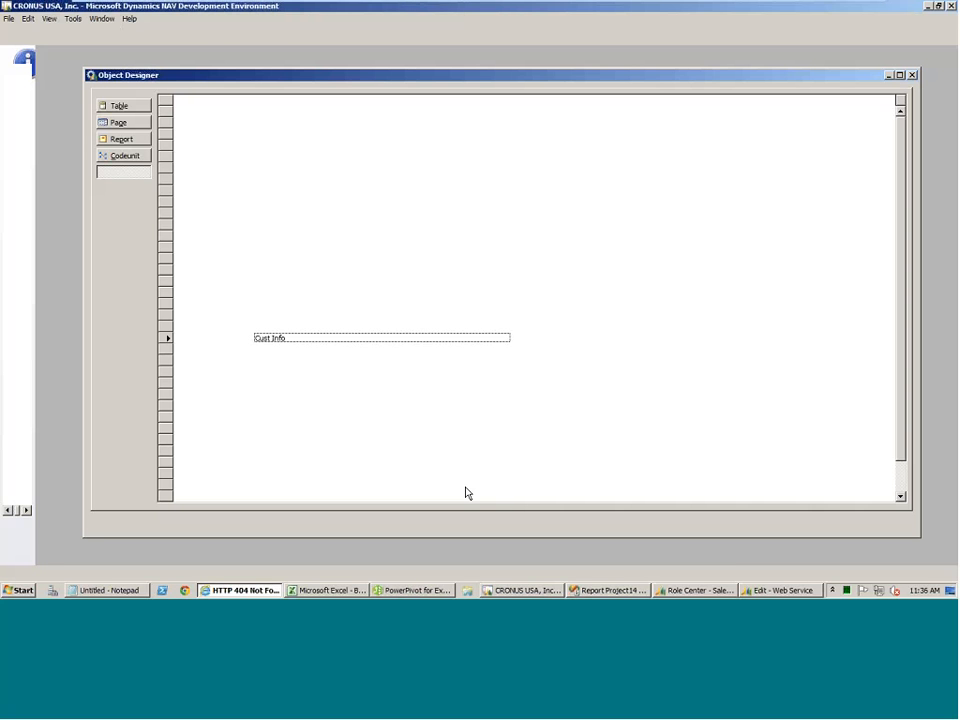
pyautogui.click(781, 591)
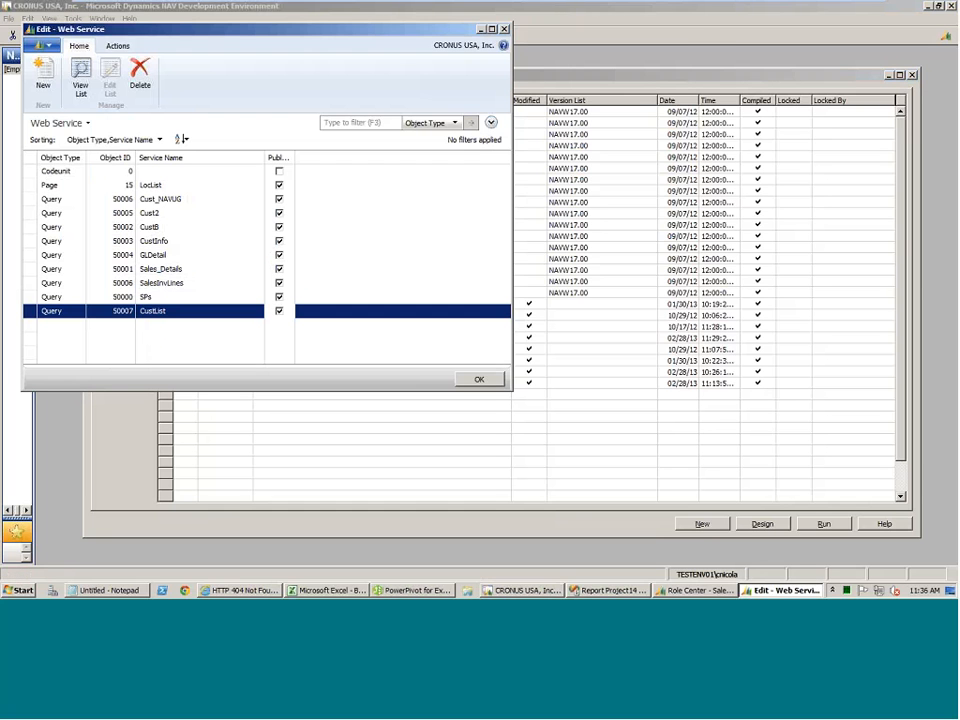
pyautogui.click(240, 590)
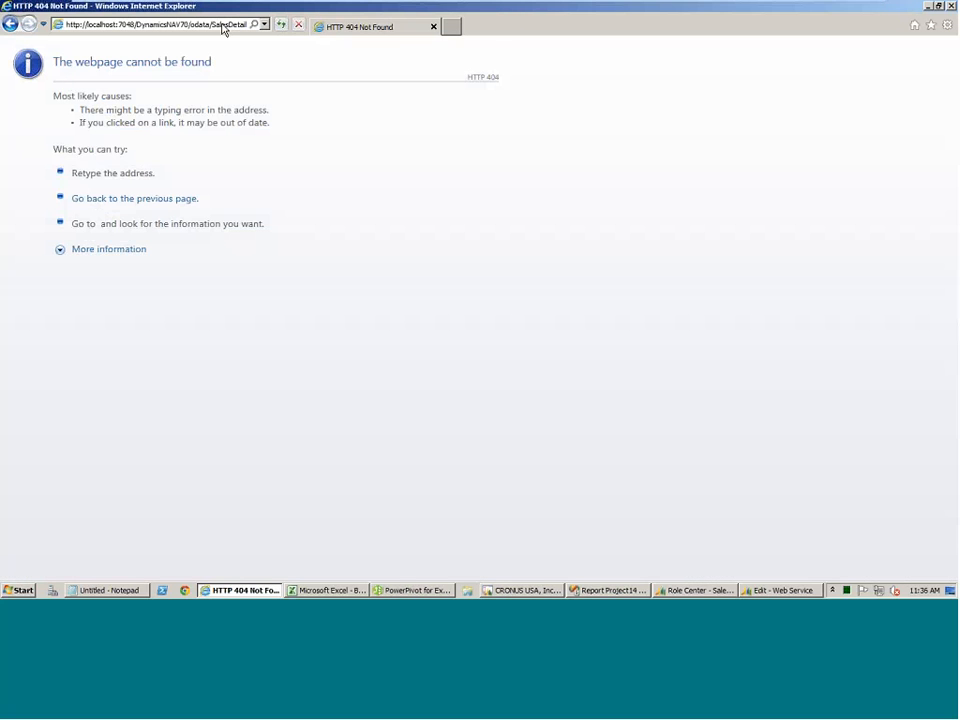
pyautogui.click(222, 25)
pyautogui.press('End')
pyautogui.write('s')
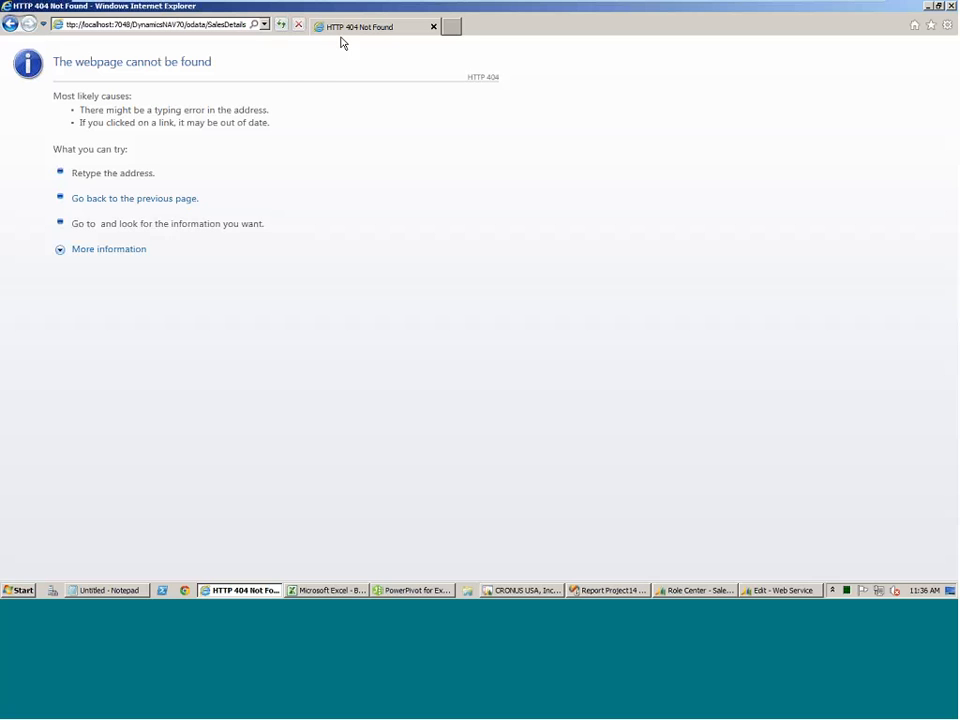
pyautogui.press('Left')
pyautogui.press('Left')
pyautogui.press('Left')
pyautogui.press('Left')
pyautogui.press('Left')
pyautogui.press('Left')
pyautogui.press('Left')
pyautogui.write('_')
pyautogui.press('Return')
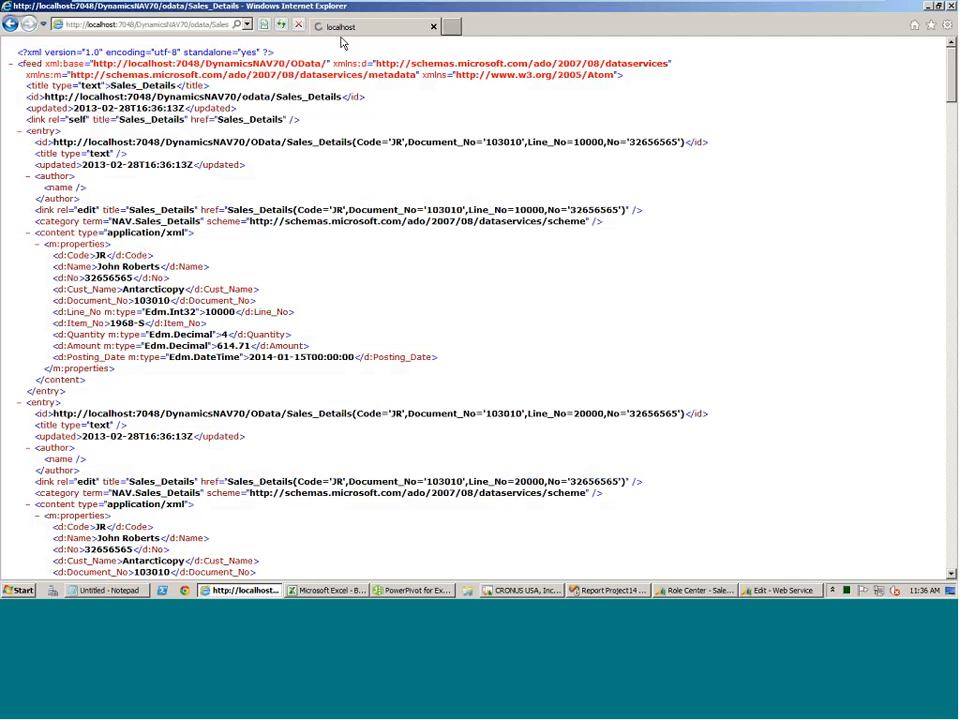
# Copy the Sales_Details feed address and paste it as the connection string of the shared data source in Visual Studio.
pyautogui.rightClick(179, 24)
pyautogui.click(198, 60)
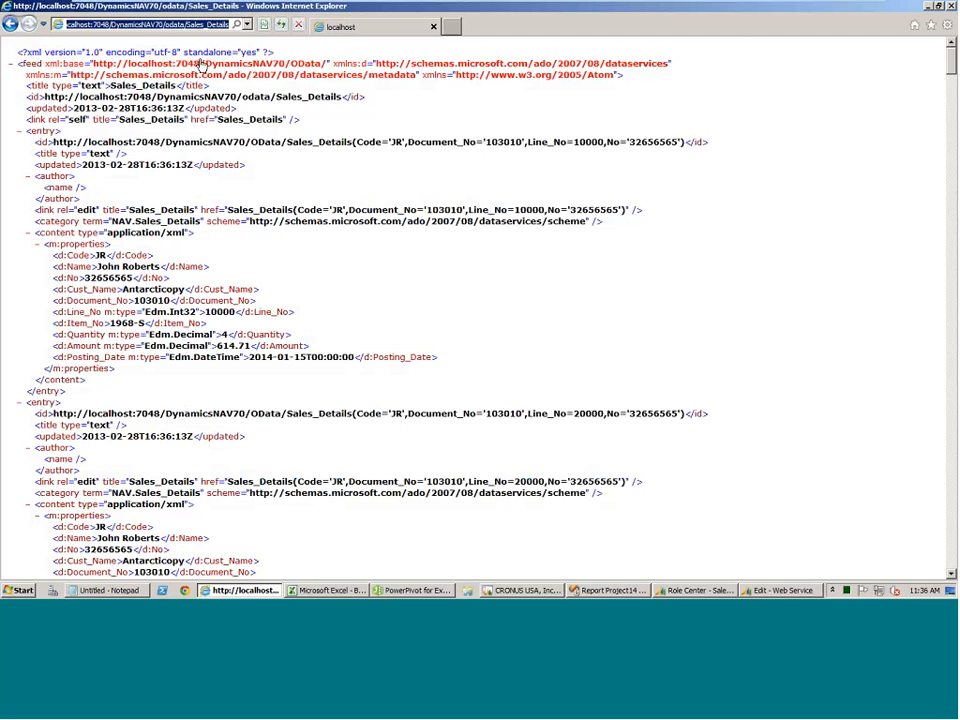
pyautogui.click(622, 590)
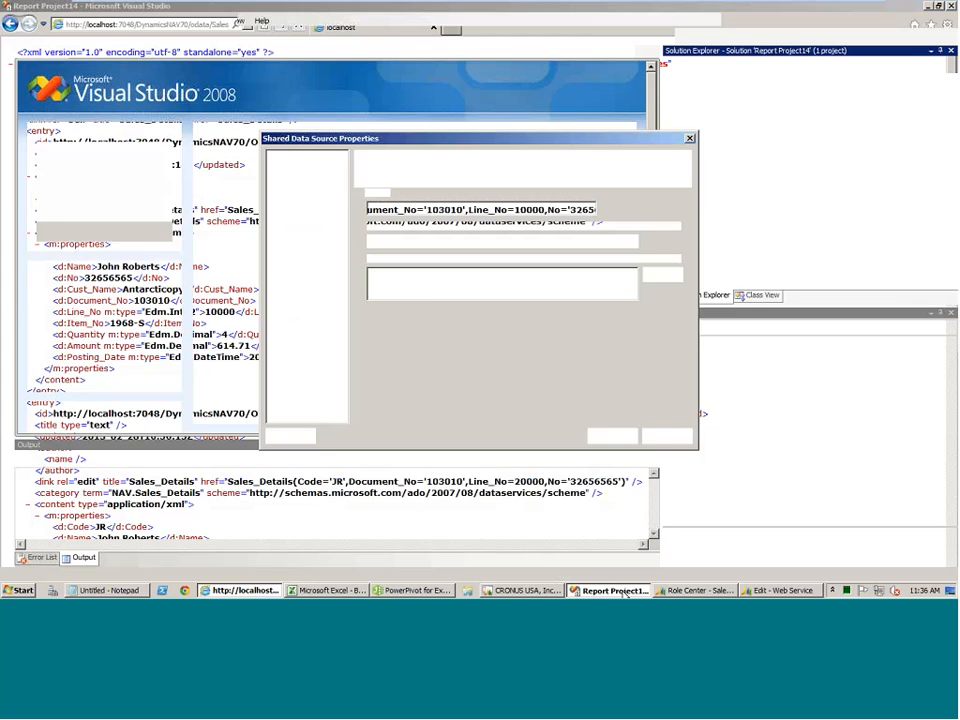
pyautogui.rightClick(439, 282)
pyautogui.click(474, 327)
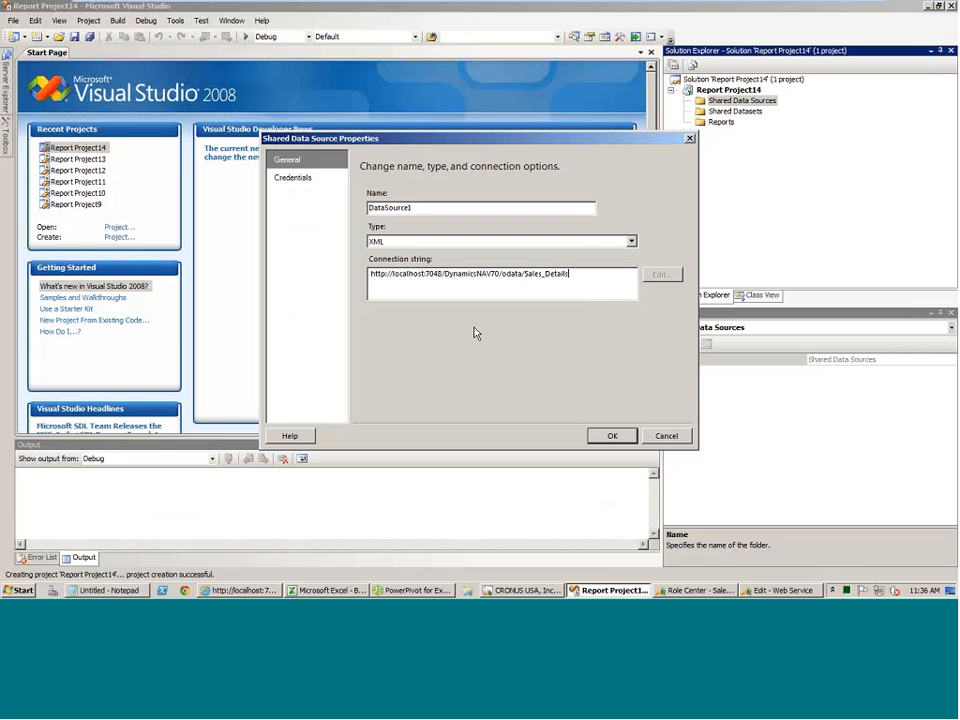
# Review the data source's credential options without changing them, and save the shared data source.
pyautogui.hotkey('ctrl', 'a')
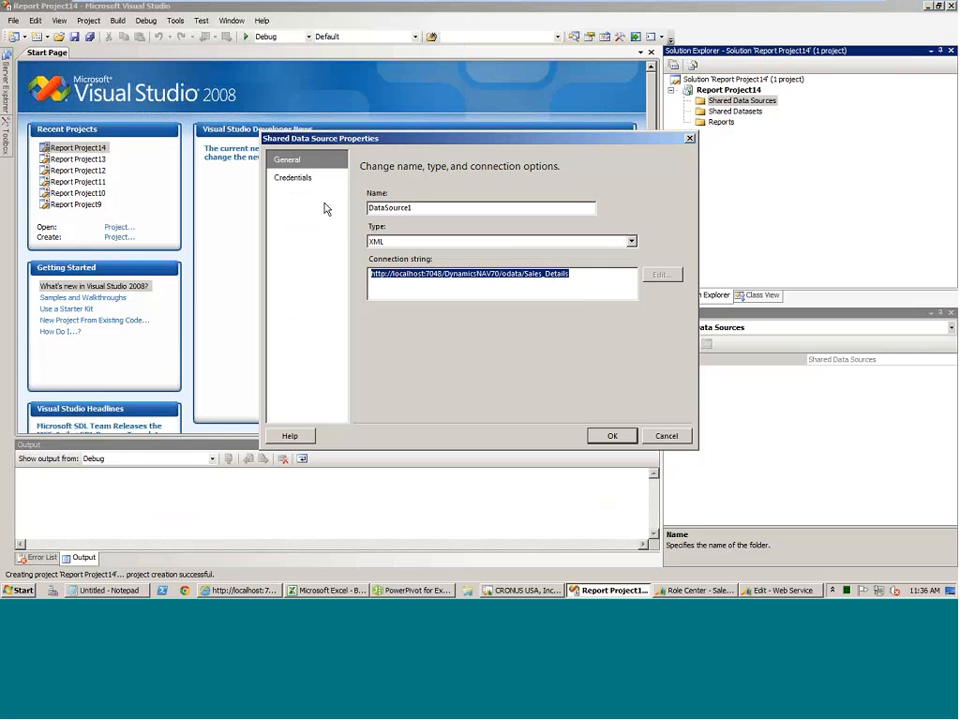
pyautogui.click(298, 178)
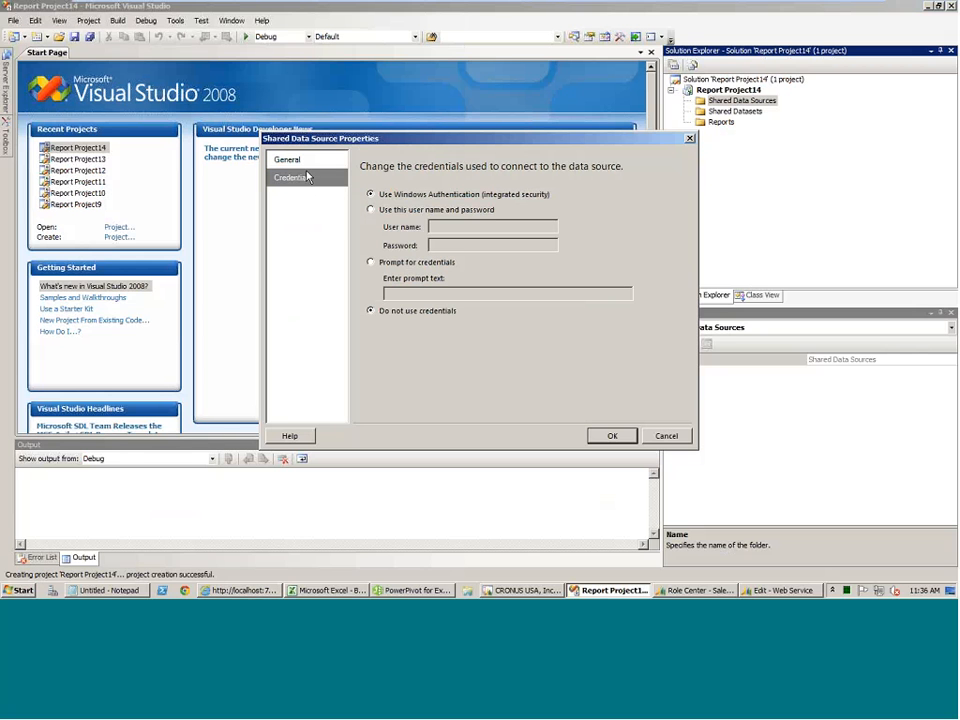
pyautogui.click(298, 161)
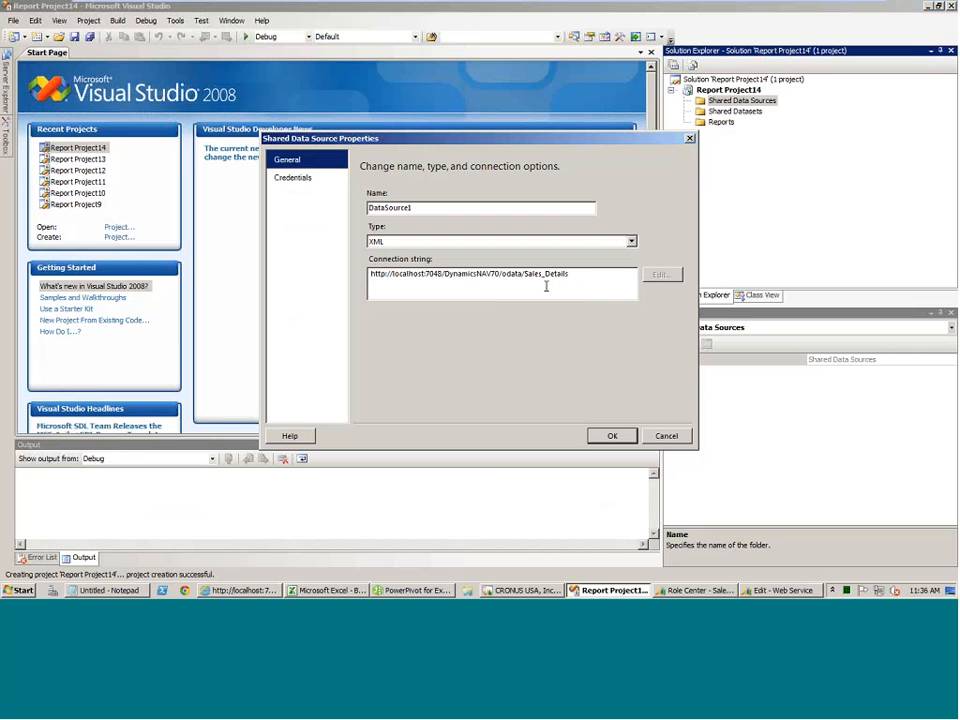
pyautogui.click(603, 436)
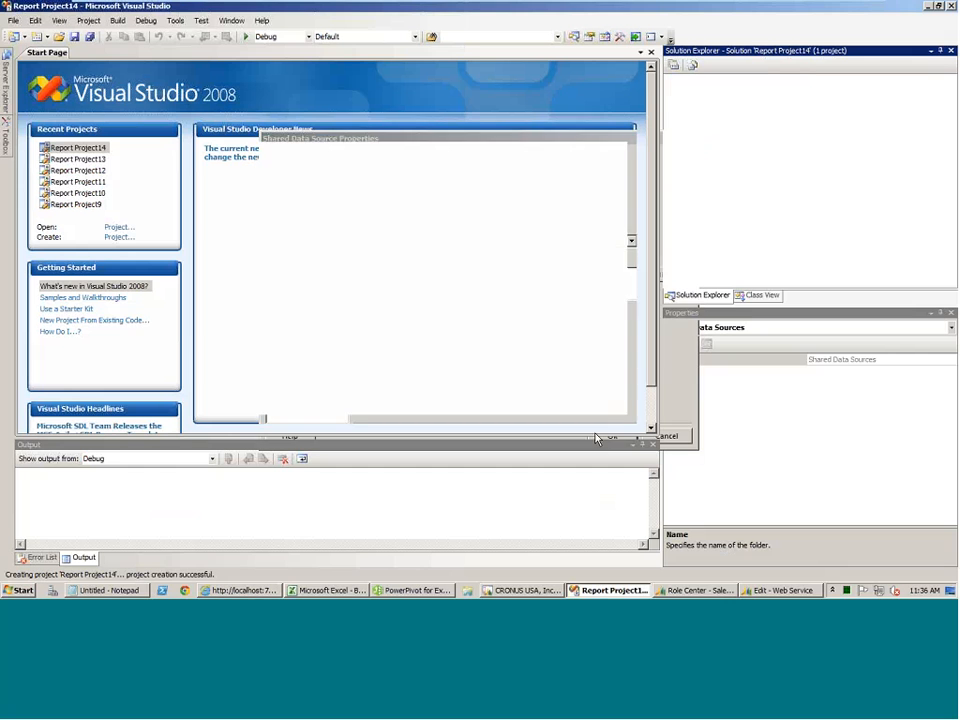
# Add a new shared dataset based on DataSource1, and return to its query settings.
pyautogui.click(736, 123)
pyautogui.rightClick(737, 123)
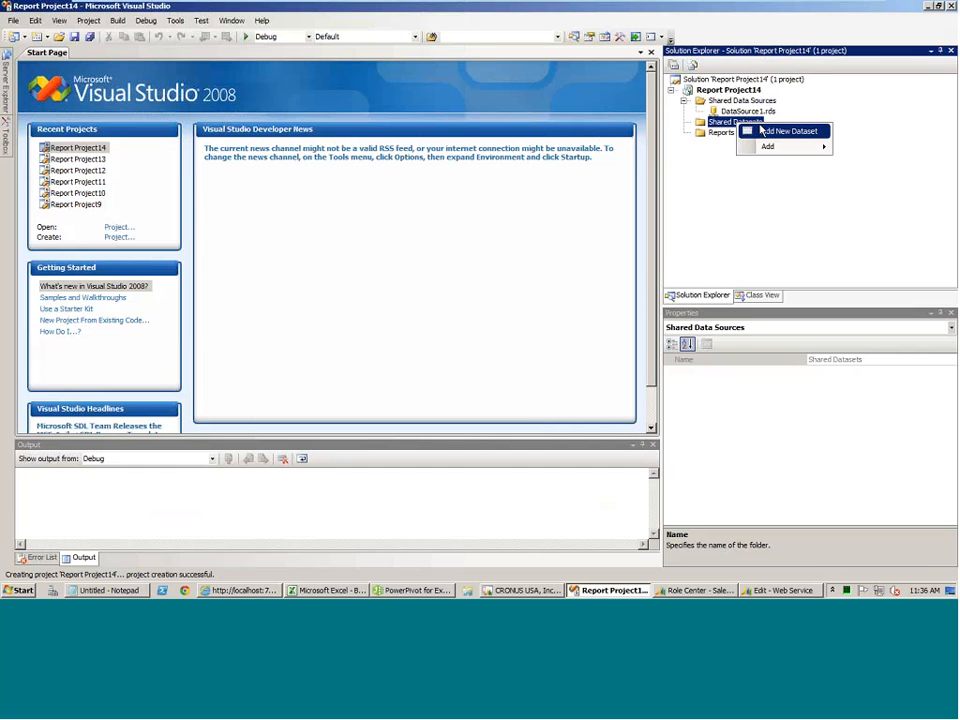
pyautogui.click(785, 131)
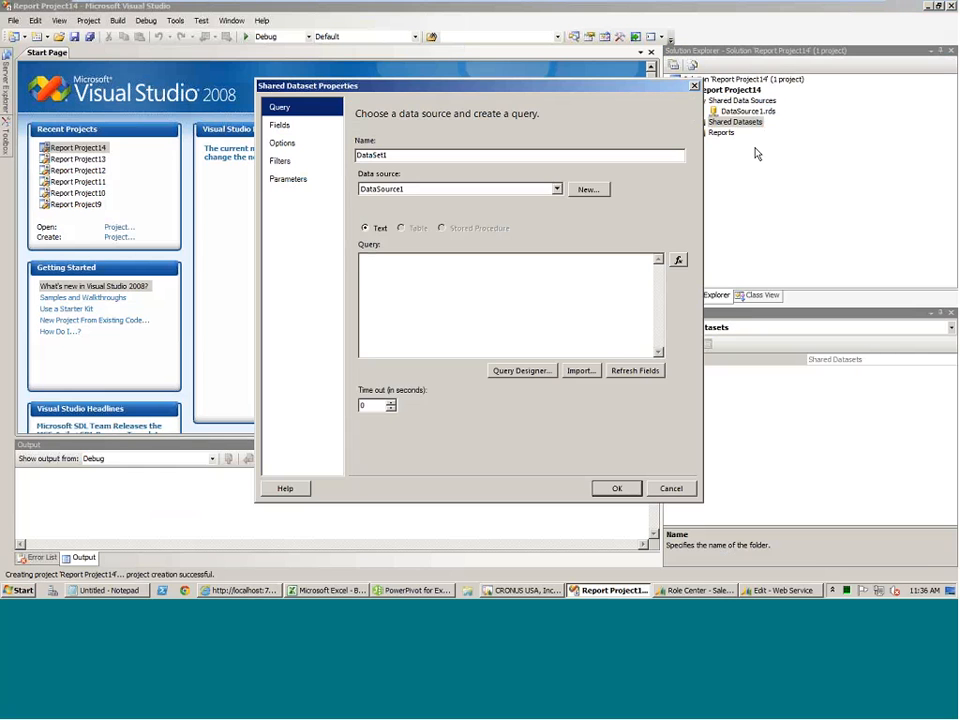
pyautogui.click(295, 126)
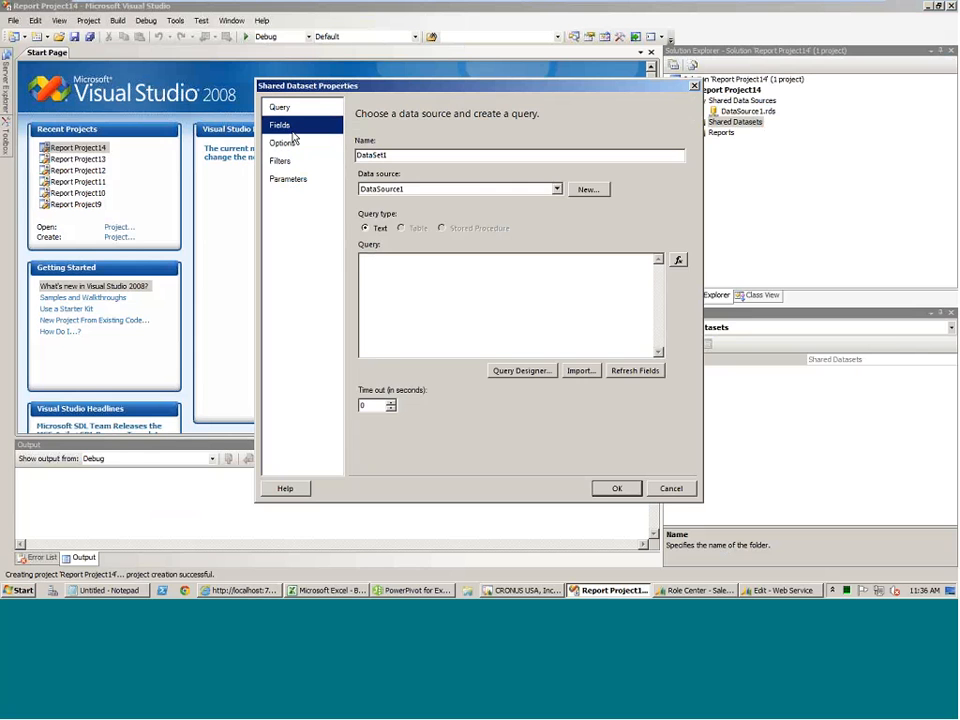
pyautogui.click(316, 108)
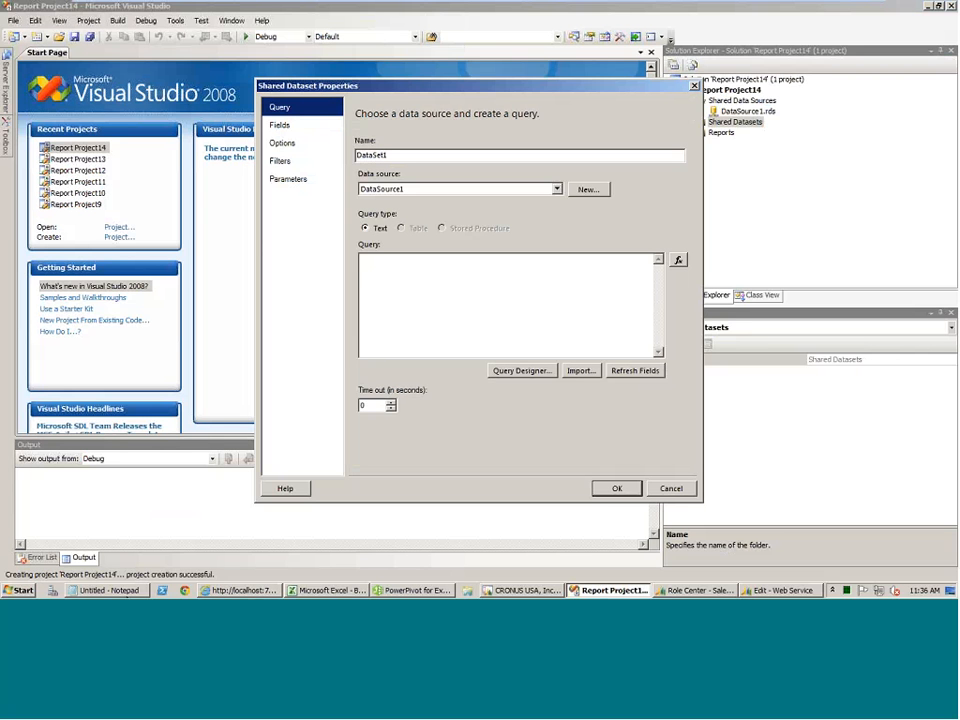
# Paste the feed{}/entry{}/content{}/properties ElementPath query with IgnoreNamespaces="true" from Notepad into the dataset, check the resulting fields, and save it.
pyautogui.click(112, 591)
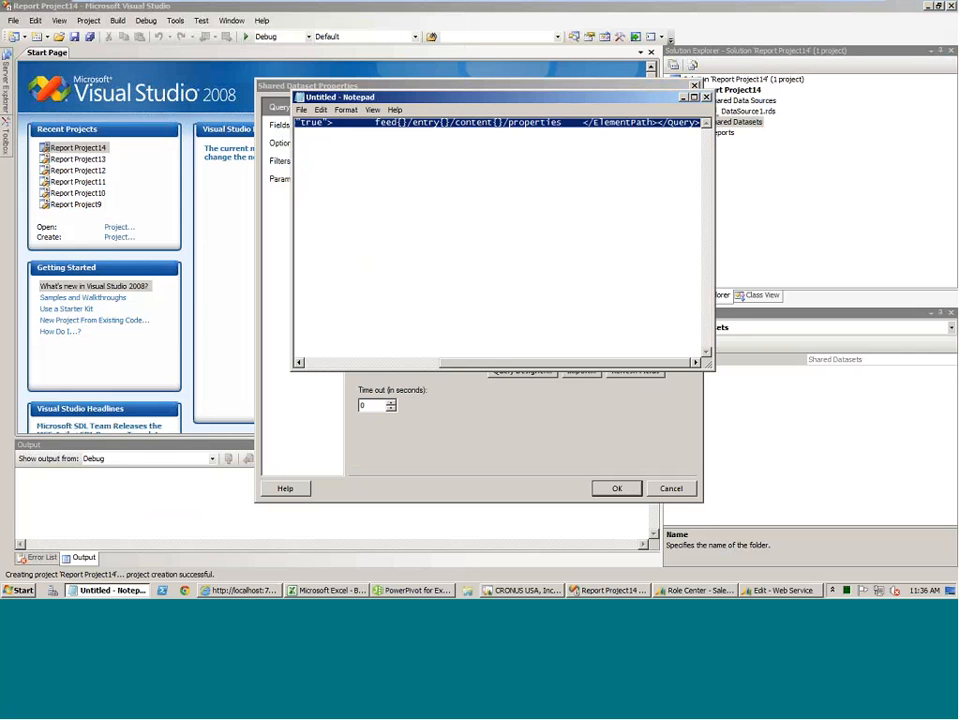
pyautogui.moveTo(469, 363); pyautogui.dragTo(490, 371)
pyautogui.click(485, 123)
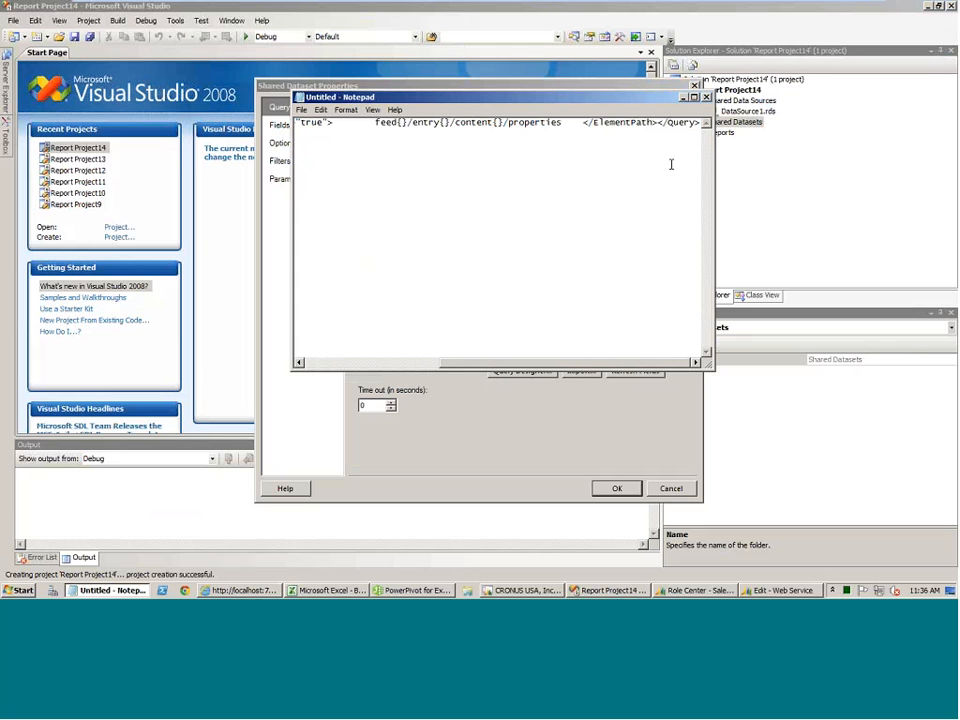
pyautogui.press('Home')
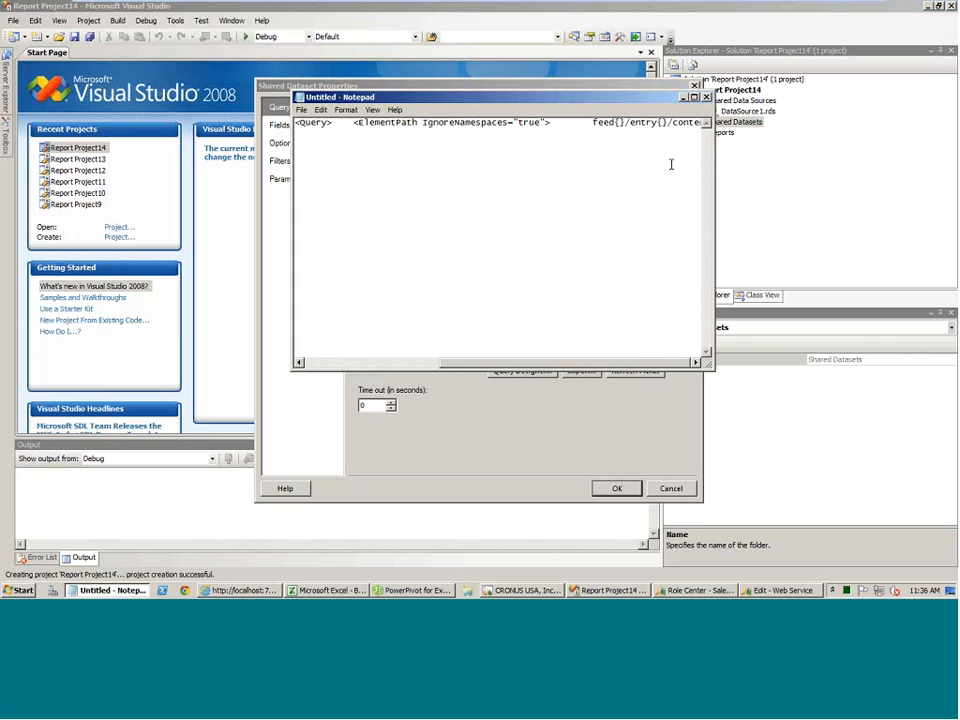
pyautogui.hotkey('shift', 'End')
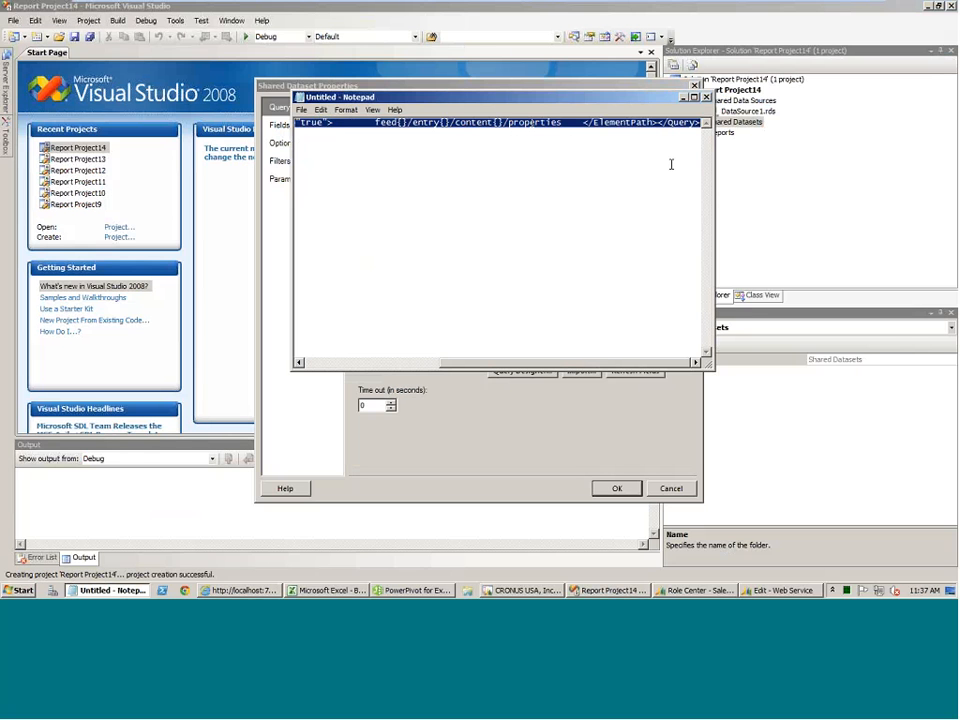
pyautogui.click(481, 421)
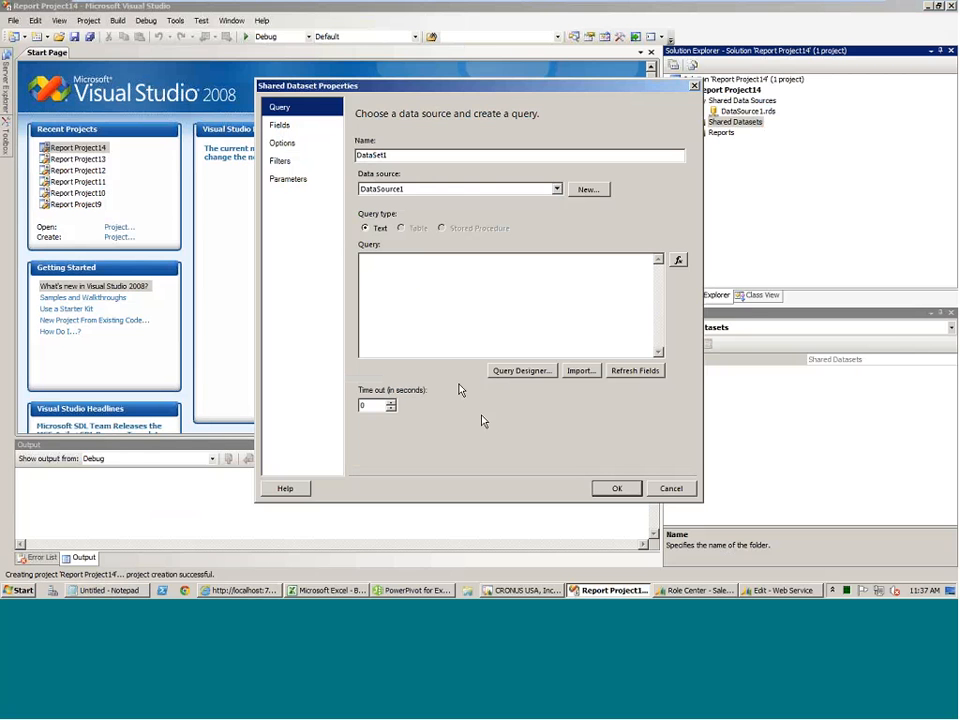
pyautogui.rightClick(416, 298)
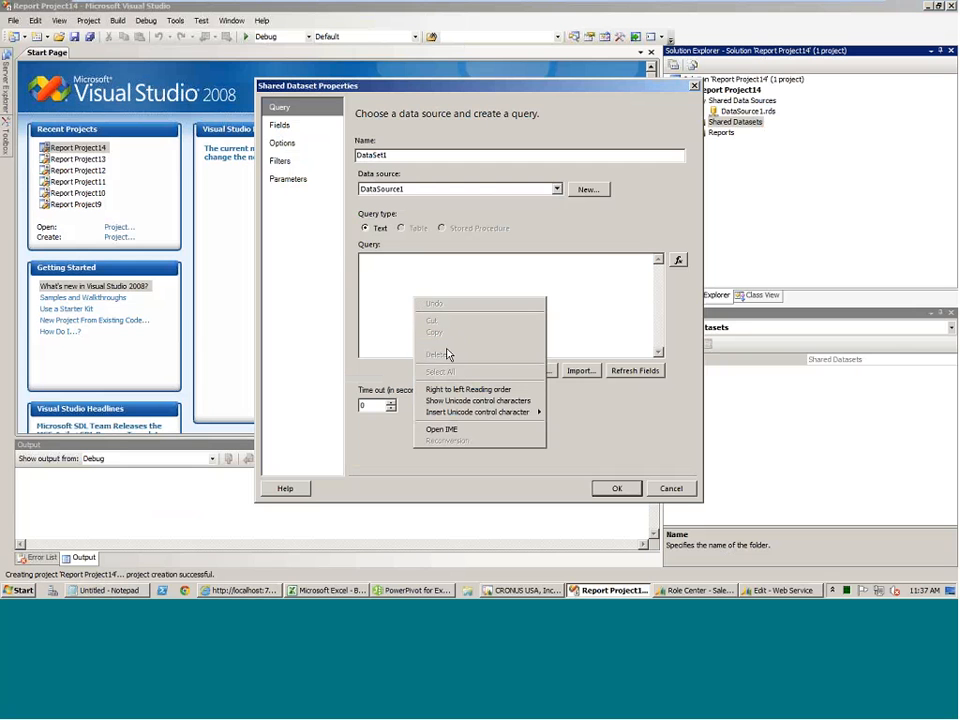
pyautogui.click(446, 343)
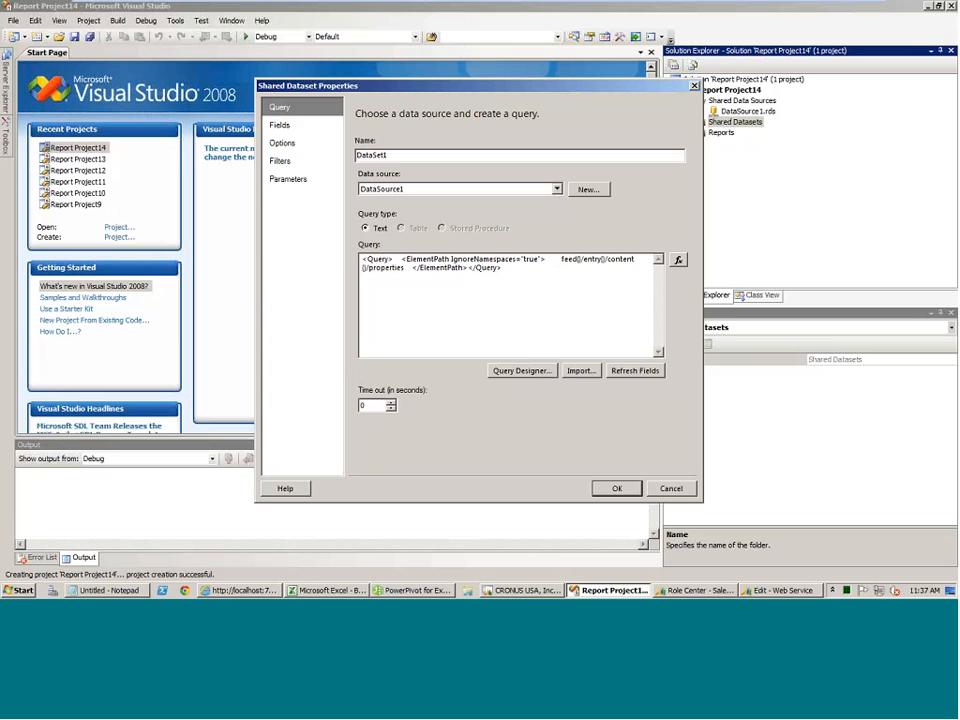
pyautogui.click(281, 126)
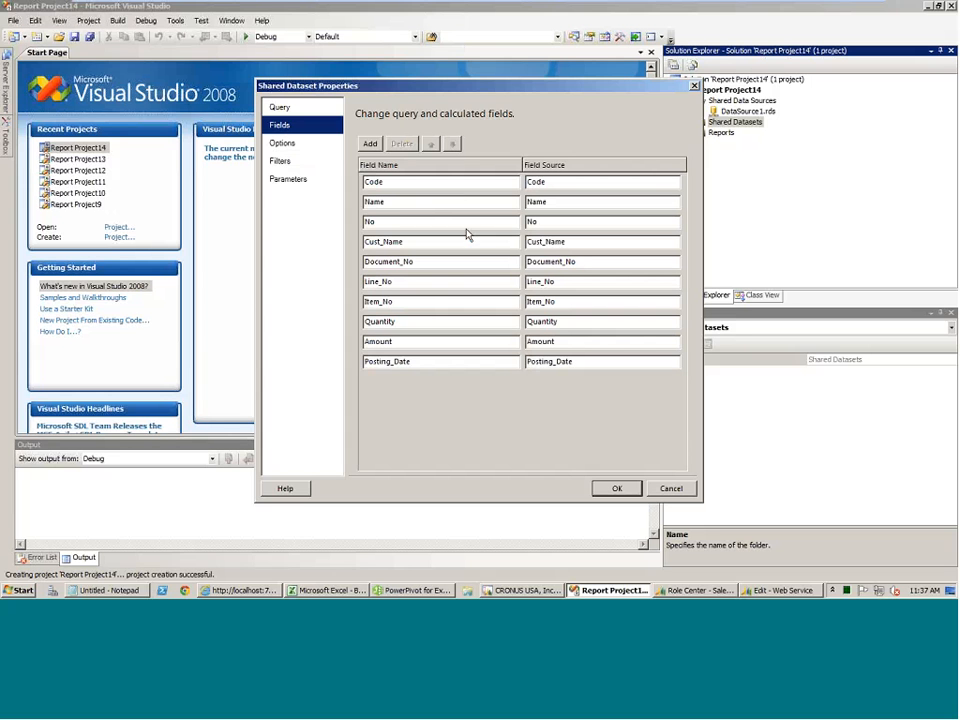
pyautogui.click(617, 488)
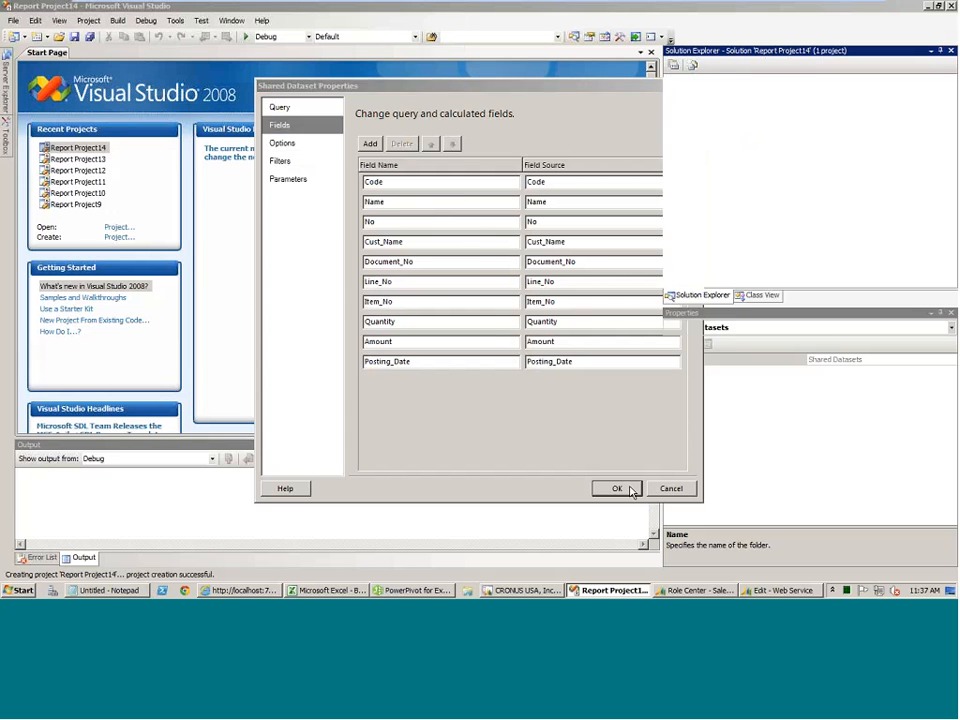
# Start a new wizard-based report on DataSource1 and paste the feed{}/entry{}/content{}/properties ElementPath query with IgnoreNamespaces="true" as its query string.
pyautogui.rightClick(733, 145)
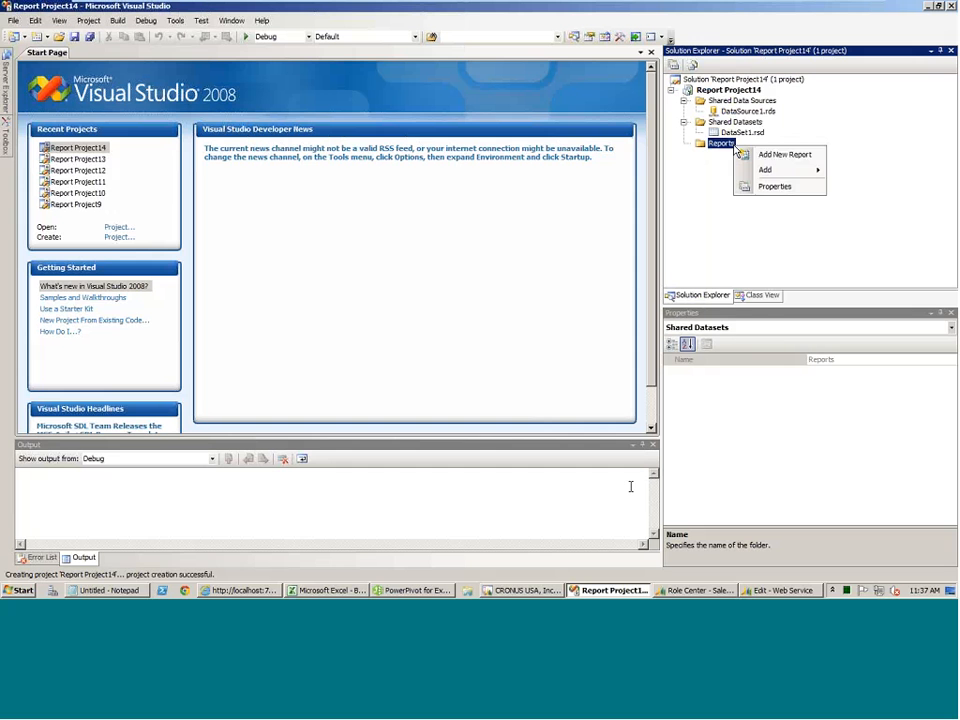
pyautogui.click(746, 156)
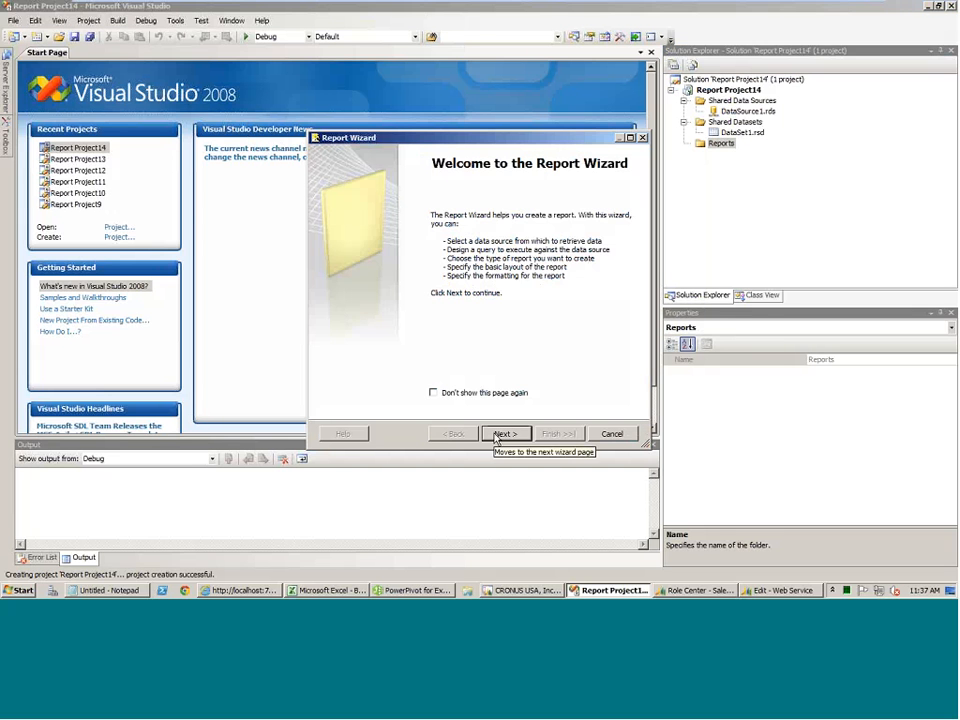
pyautogui.click(497, 435)
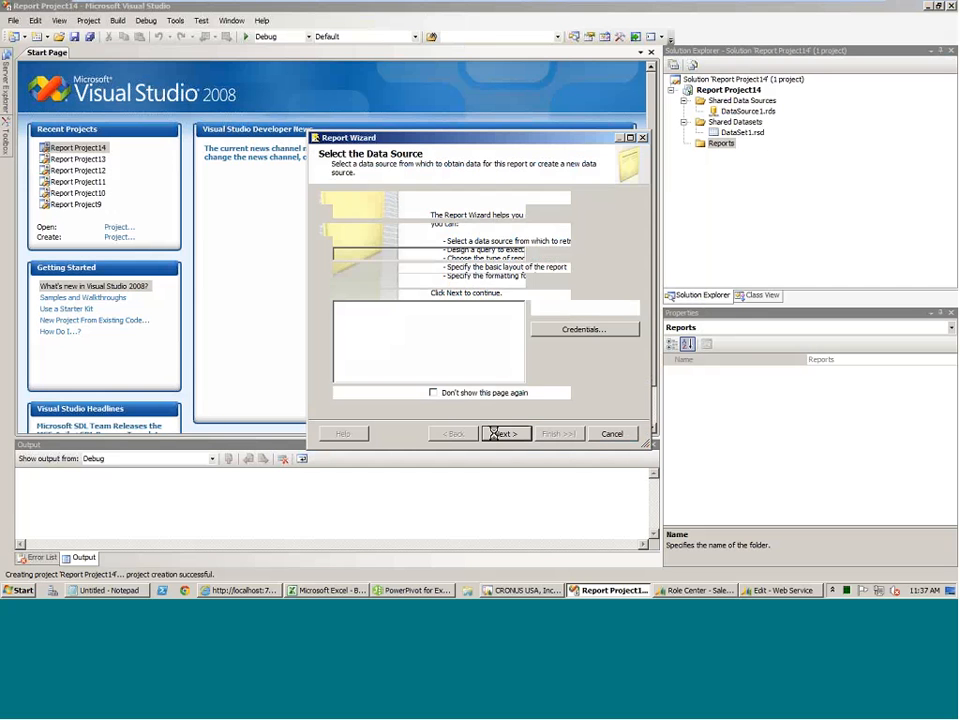
pyautogui.click(500, 433)
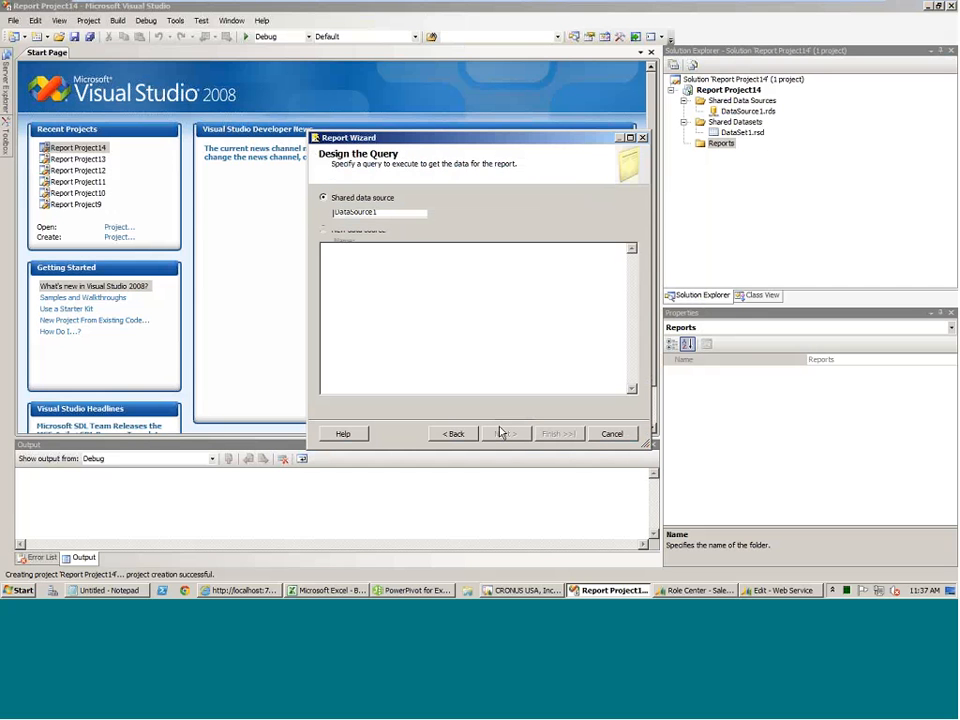
pyautogui.rightClick(408, 288)
pyautogui.click(437, 336)
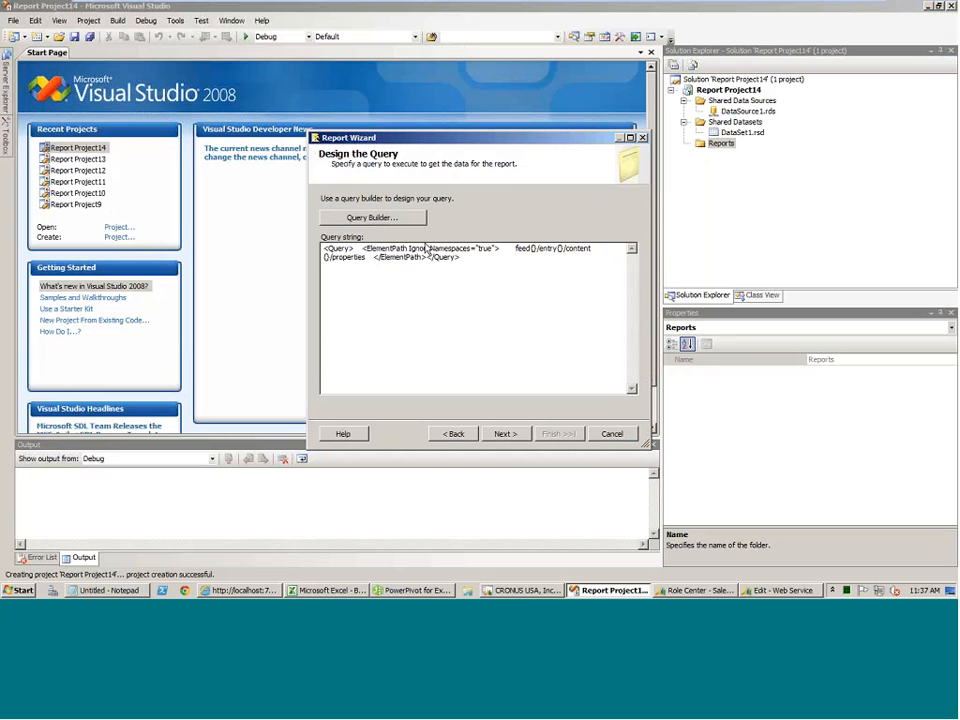
pyautogui.click(500, 433)
# Set the new report's type to Matrix and continue to its field layout.
pyautogui.click(505, 433)
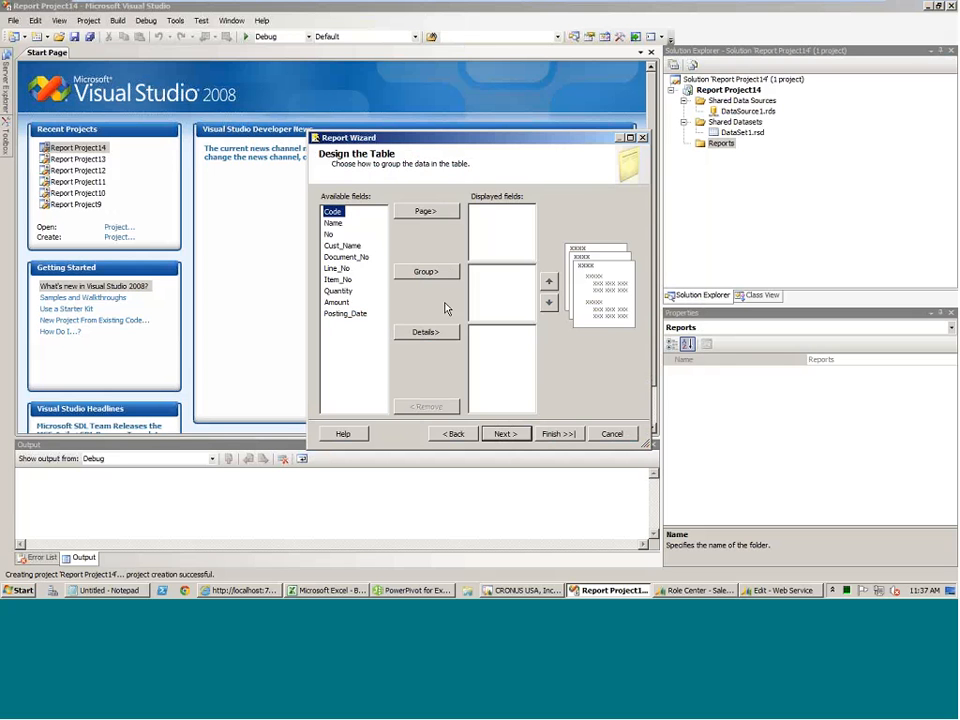
pyautogui.click(453, 433)
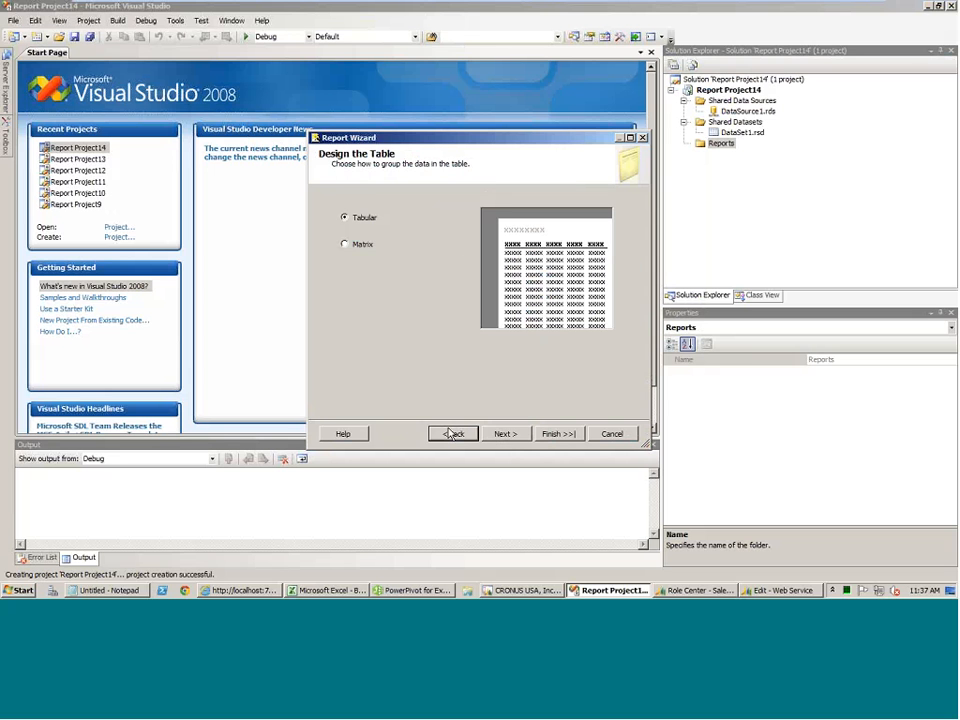
pyautogui.click(348, 248)
pyautogui.click(503, 433)
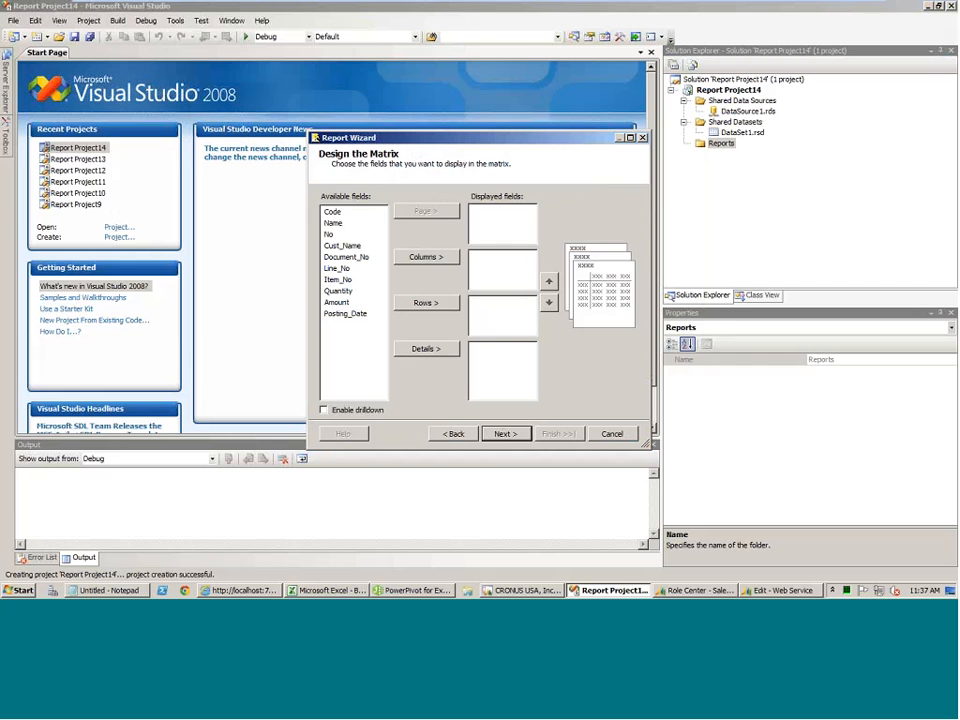
# Assign Code and Name to the matrix columns, No and Cust_Name to the rows, and Item_No, Quantity and Amount to the details.
pyautogui.click(425, 258)
pyautogui.click(425, 258)
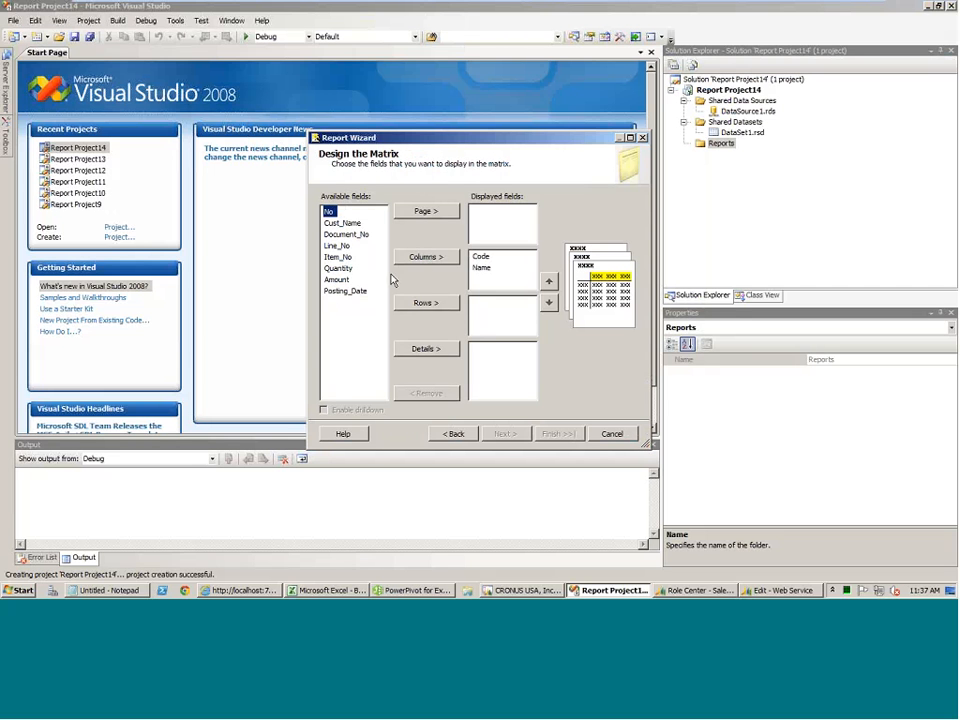
pyautogui.click(418, 302)
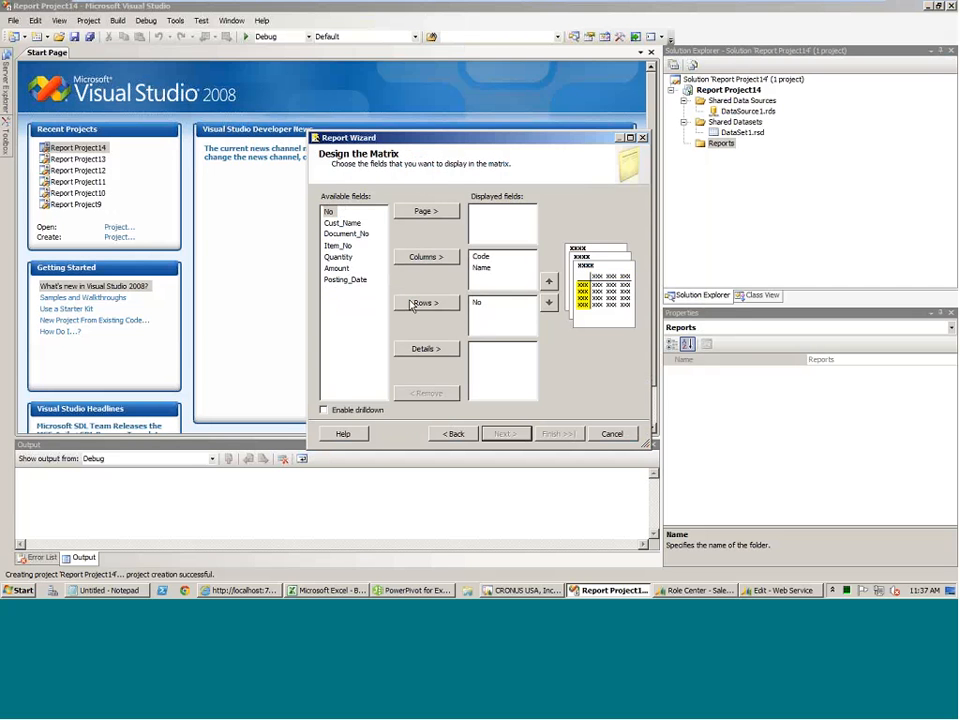
pyautogui.click(420, 302)
pyautogui.click(338, 234)
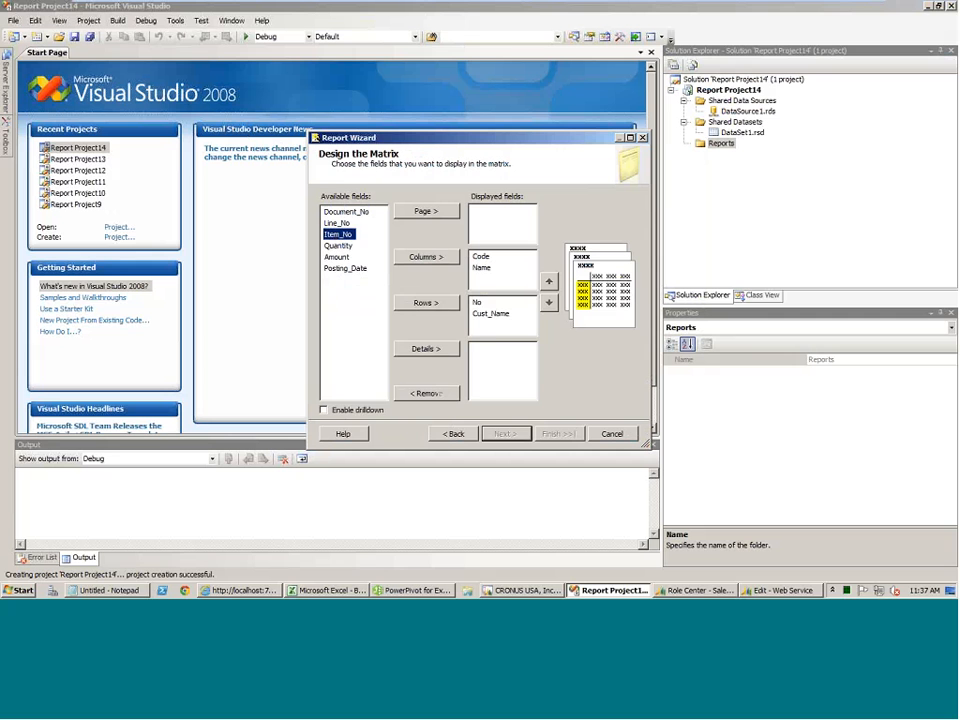
pyautogui.click(425, 349)
pyautogui.click(428, 350)
pyautogui.click(431, 350)
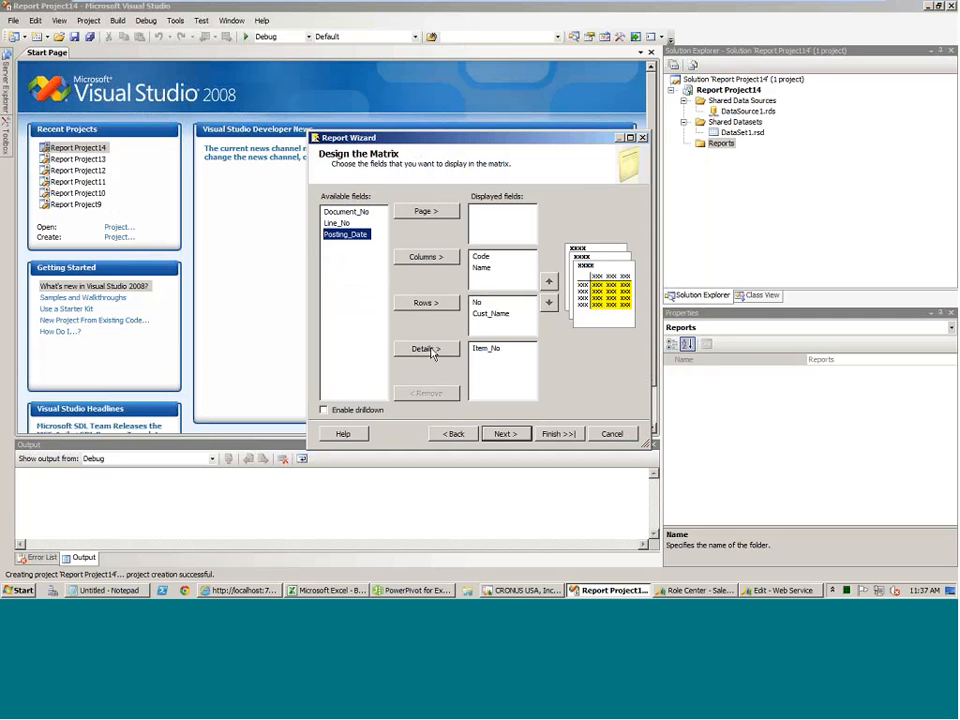
# Finish the matrix report with the Slate style and the name Report1, and run it.
pyautogui.click(508, 434)
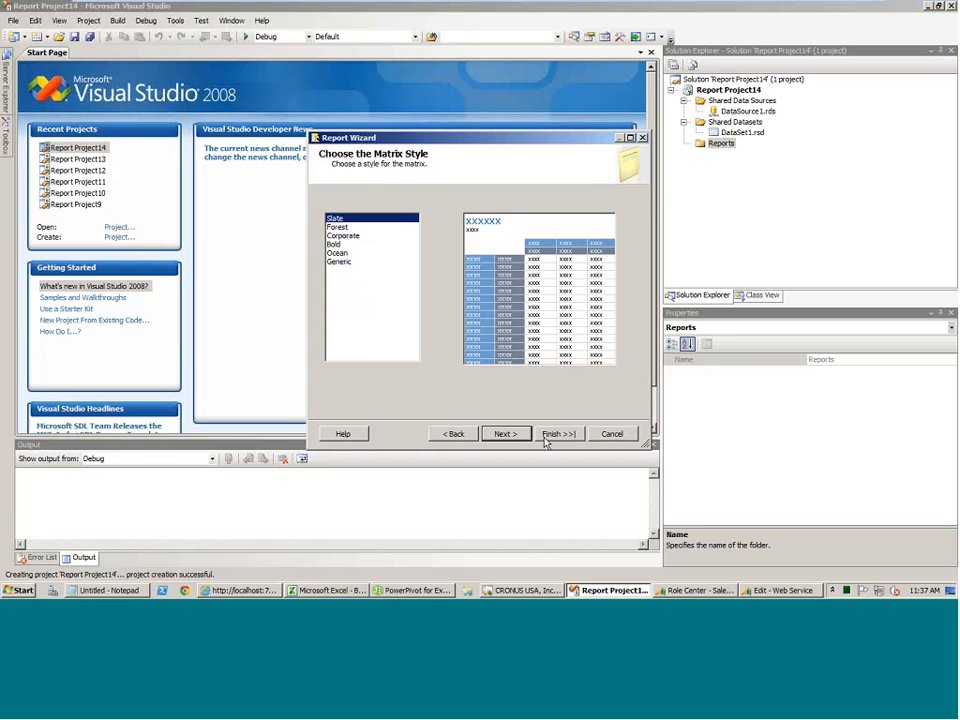
pyautogui.click(506, 434)
pyautogui.click(548, 435)
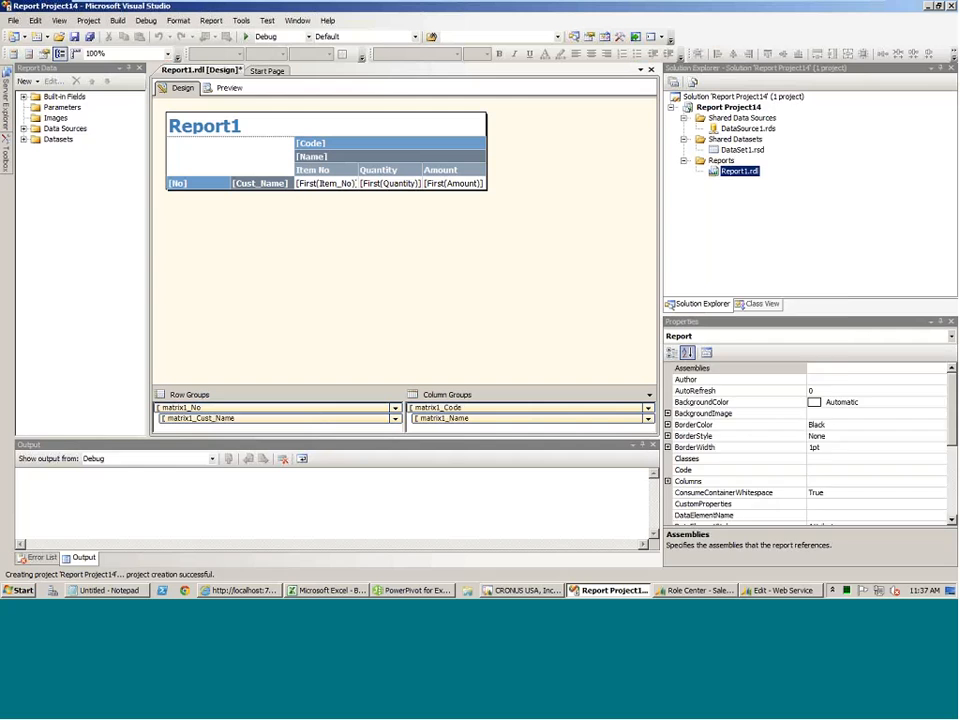
pyautogui.rightClick(735, 170)
pyautogui.click(765, 262)
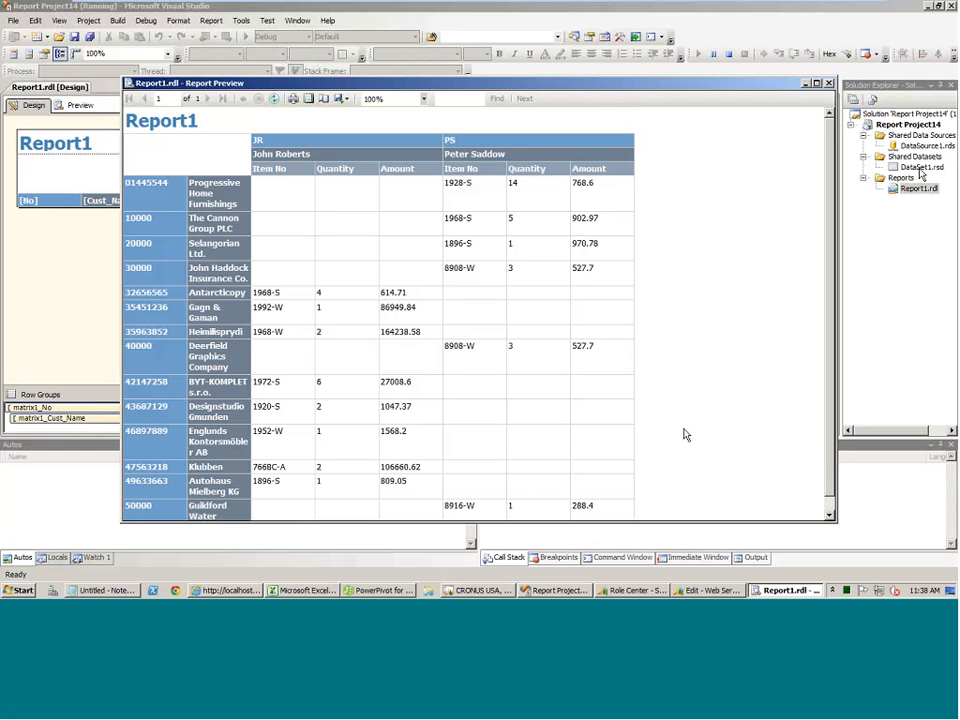
# Enlarge the Notepad window to review the whole ElementPath query, and look at the GLDetail table in PowerPivot.
pyautogui.click(105, 591)
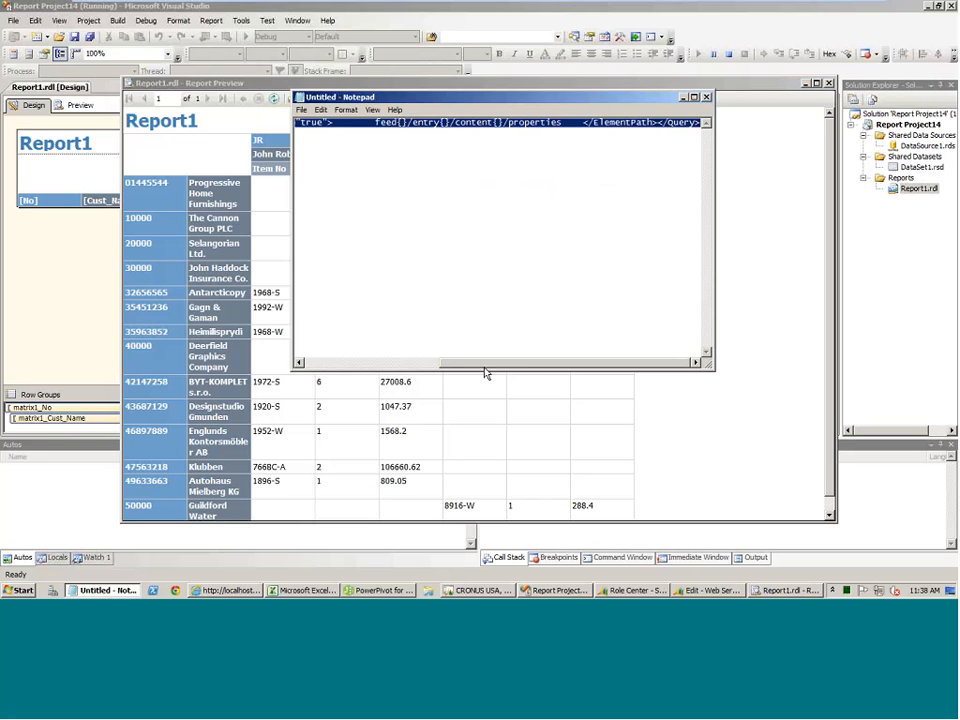
pyautogui.moveTo(332, 99); pyautogui.dragTo(185, 61)
pyautogui.moveTo(560, 328); pyautogui.dragTo(866, 460)
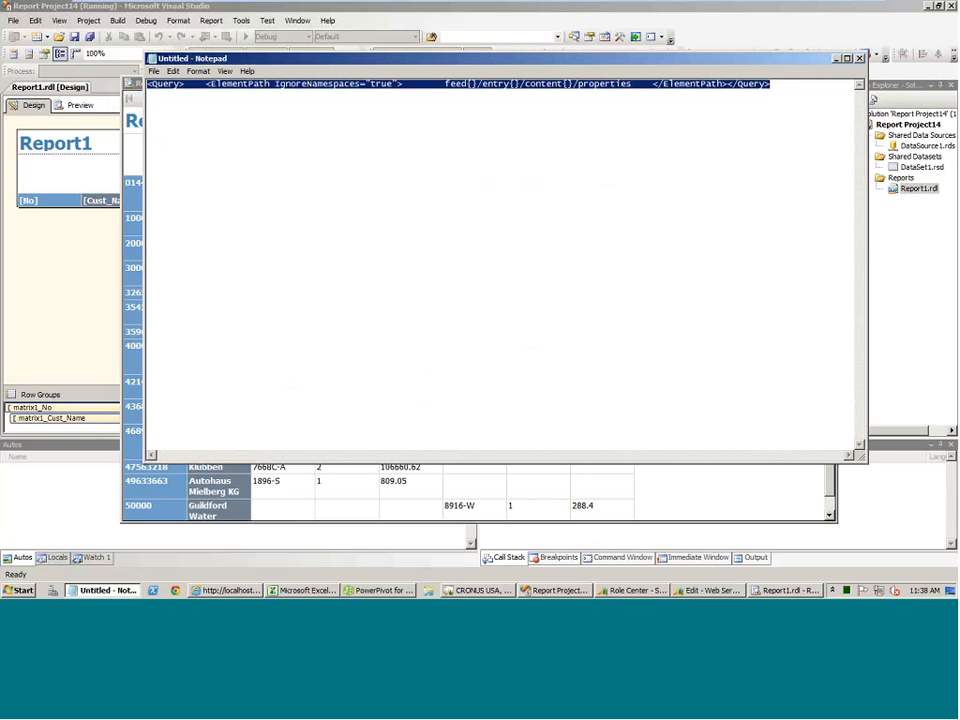
pyautogui.click(835, 58)
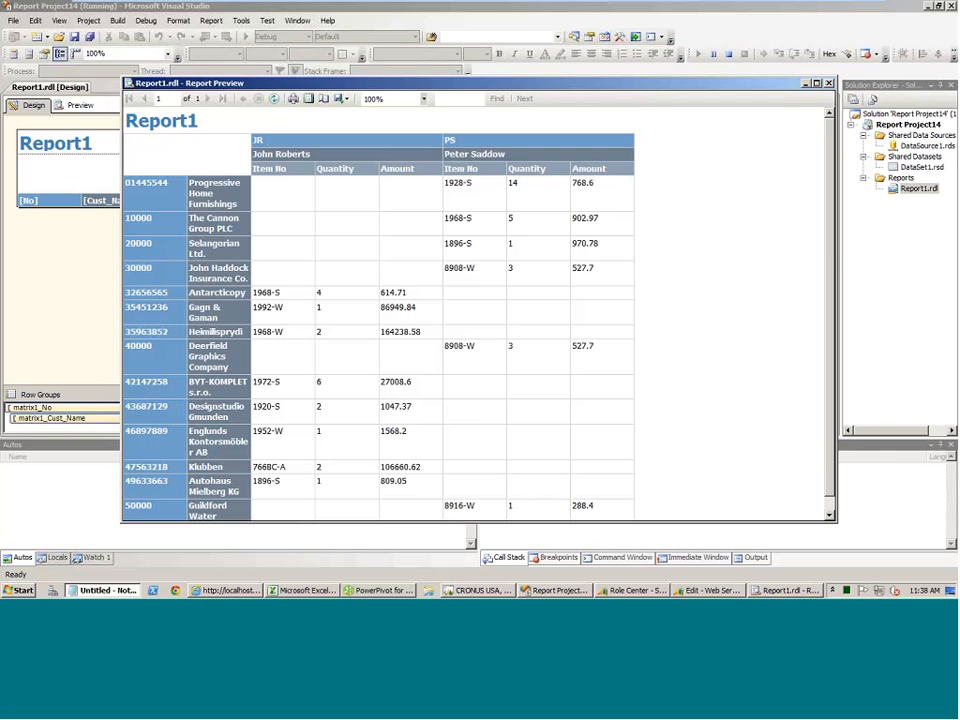
pyautogui.click(370, 591)
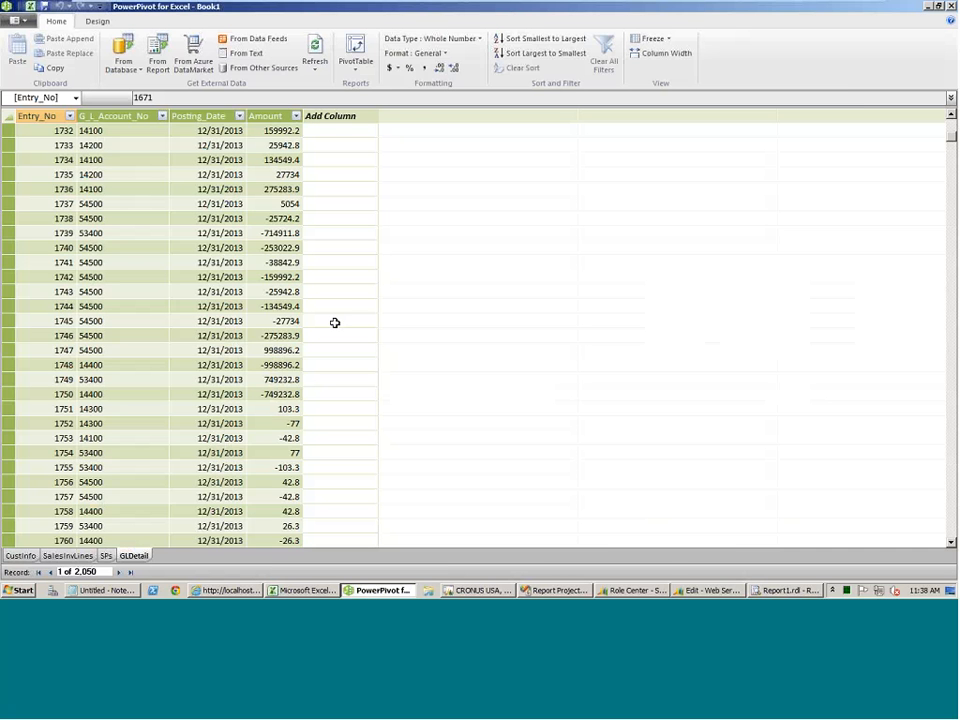
# Return to Visual Studio, review DataSource1's credential options and connection settings, and close its properties without saving.
pyautogui.click(556, 590)
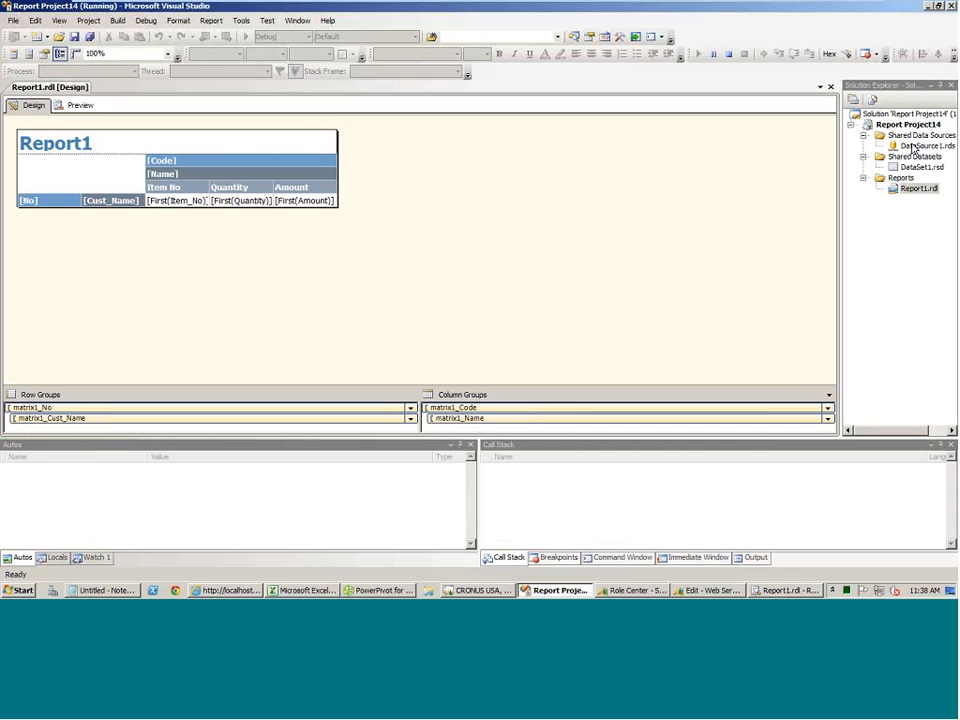
pyautogui.click(912, 148)
pyautogui.rightClick(912, 148)
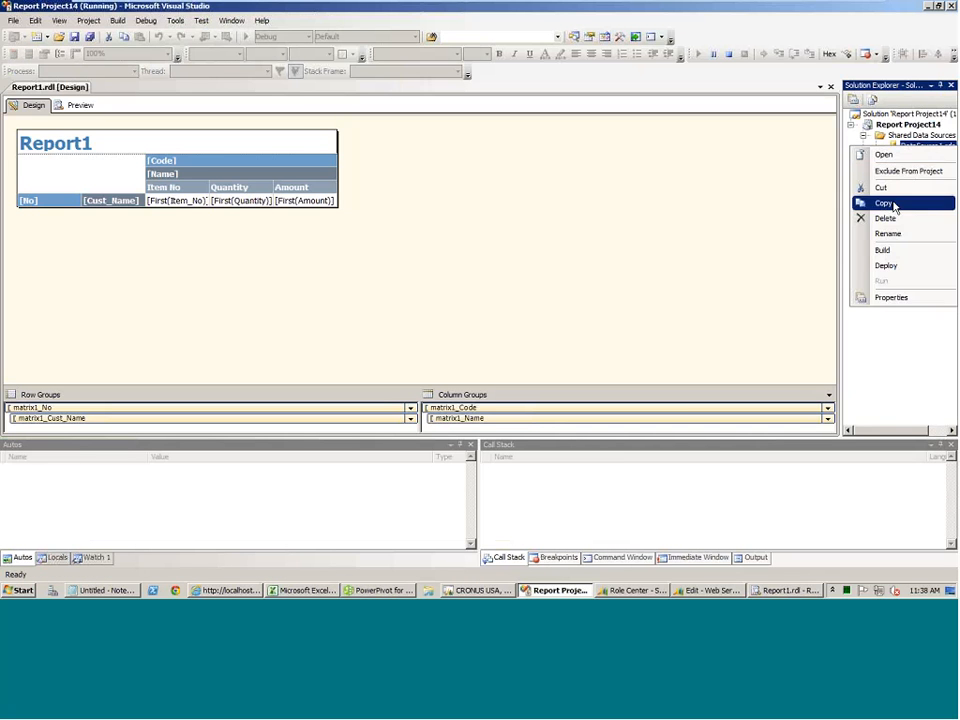
pyautogui.click(890, 155)
pyautogui.click(294, 181)
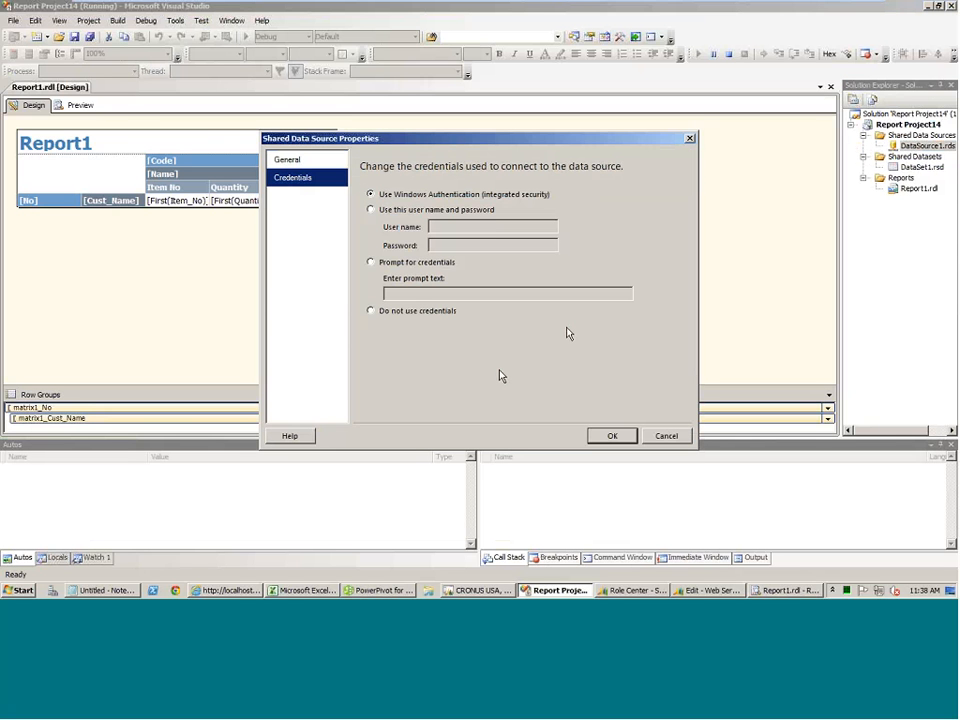
pyautogui.click(396, 211)
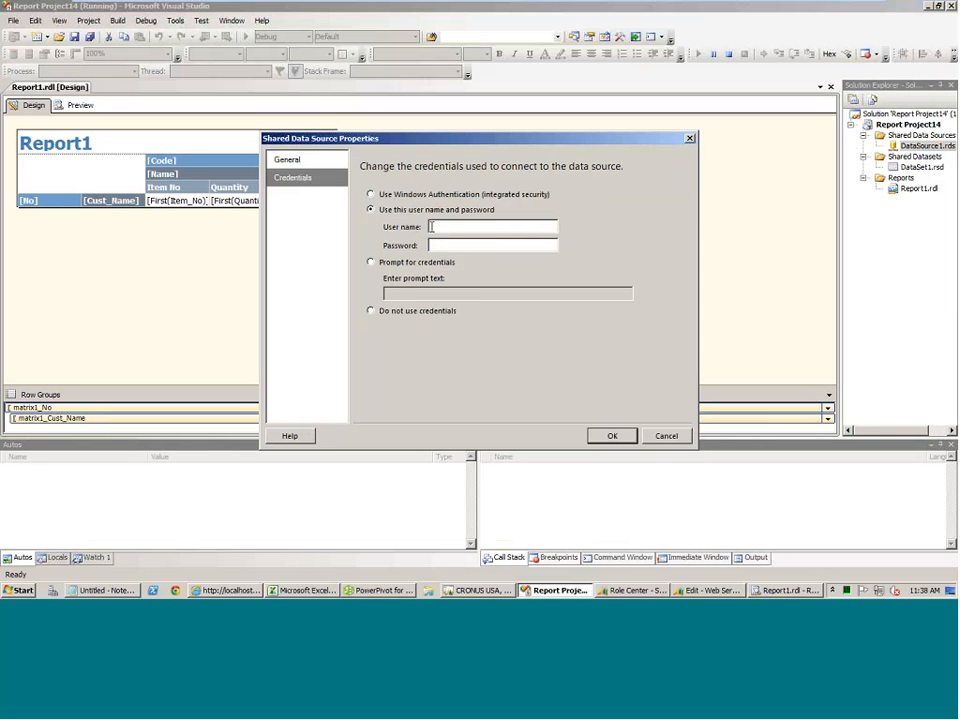
pyautogui.click(370, 263)
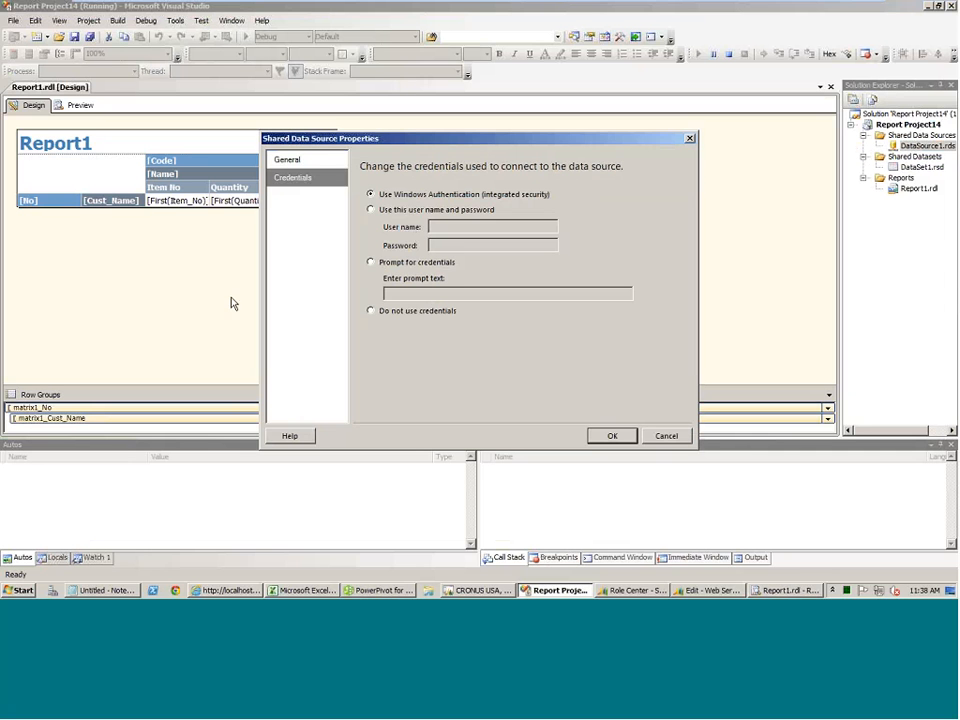
pyautogui.click(284, 161)
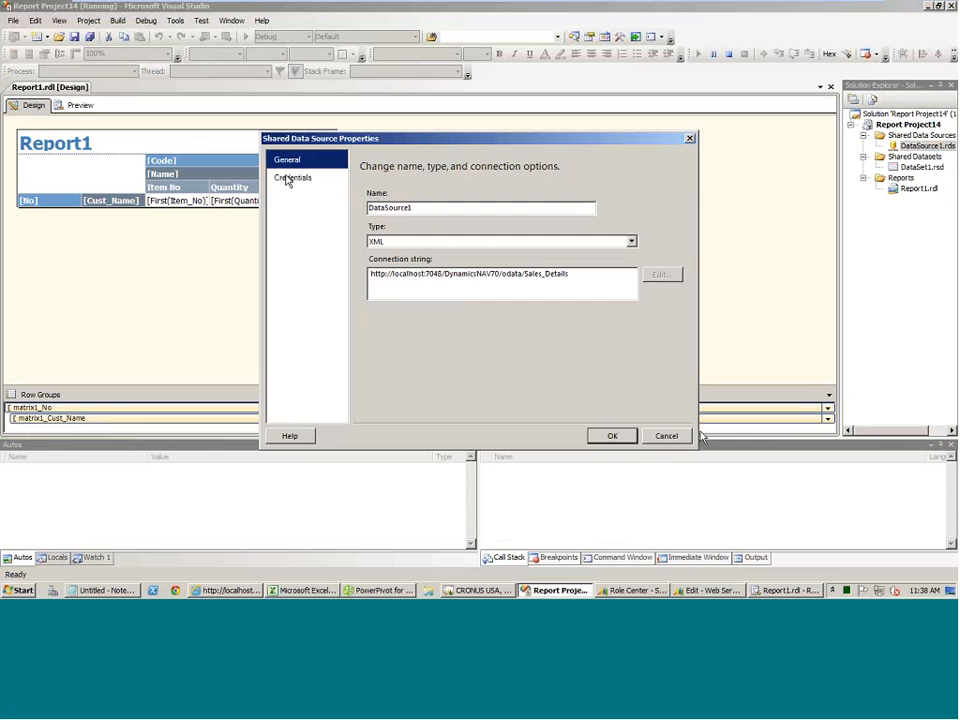
pyautogui.click(664, 435)
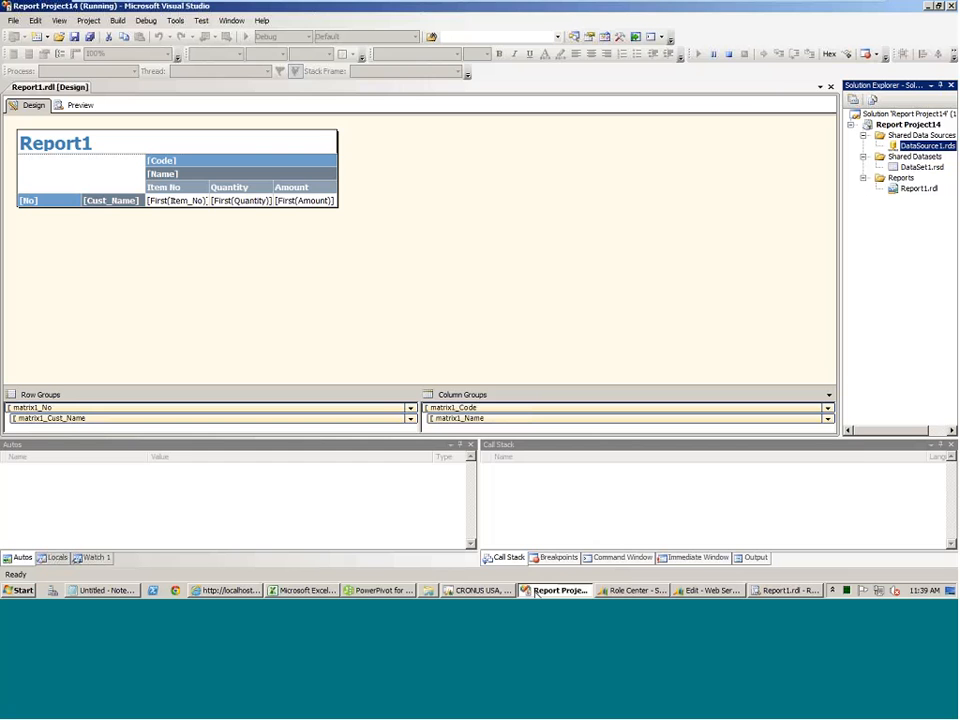
pyautogui.click(119, 593)
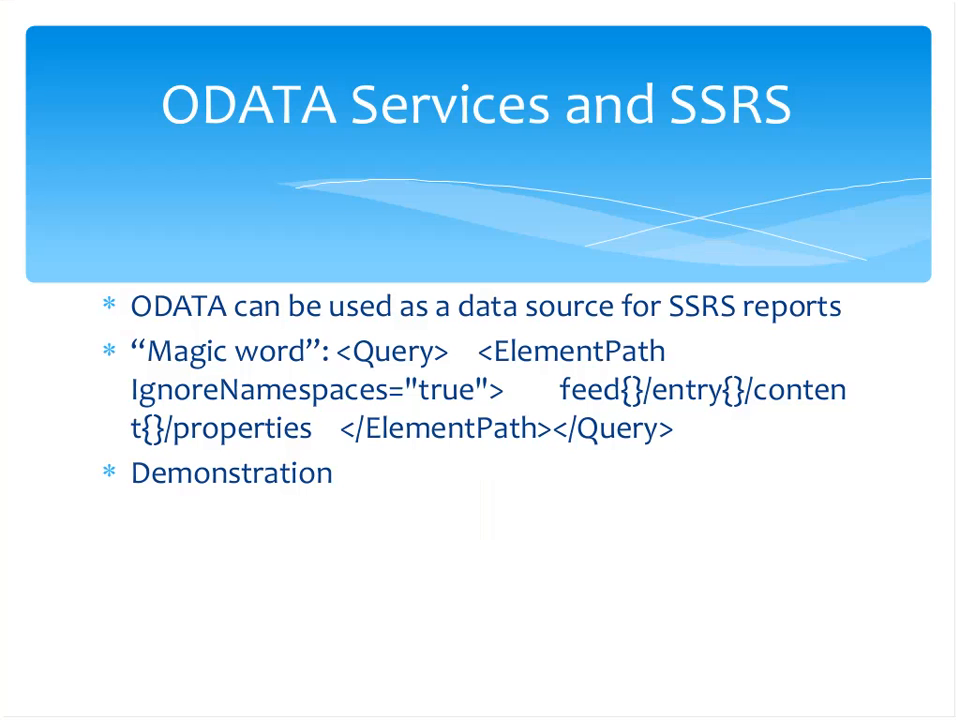
pyautogui.press('Right')
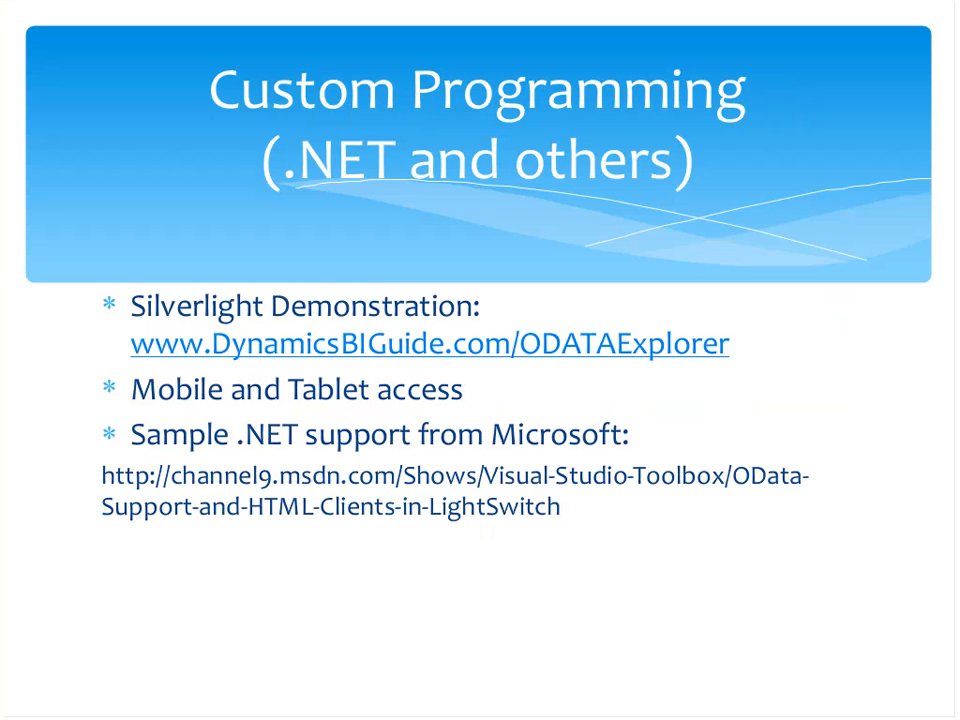
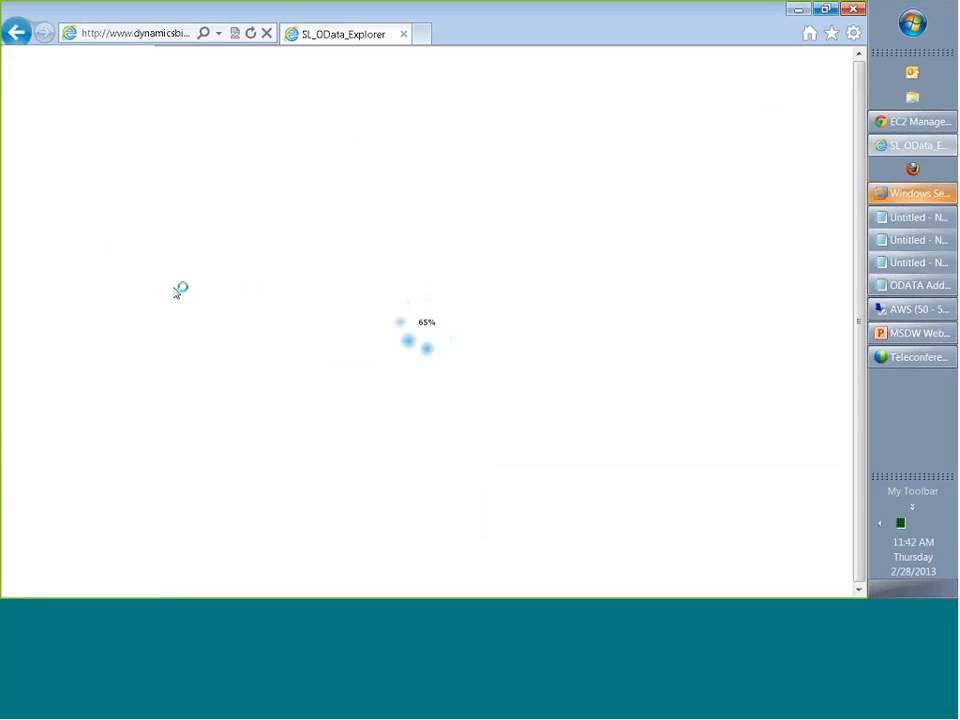
# Look at the OData Explorer page address and the form for adding a new OData workspace, without creating one.
pyautogui.click(185, 35)
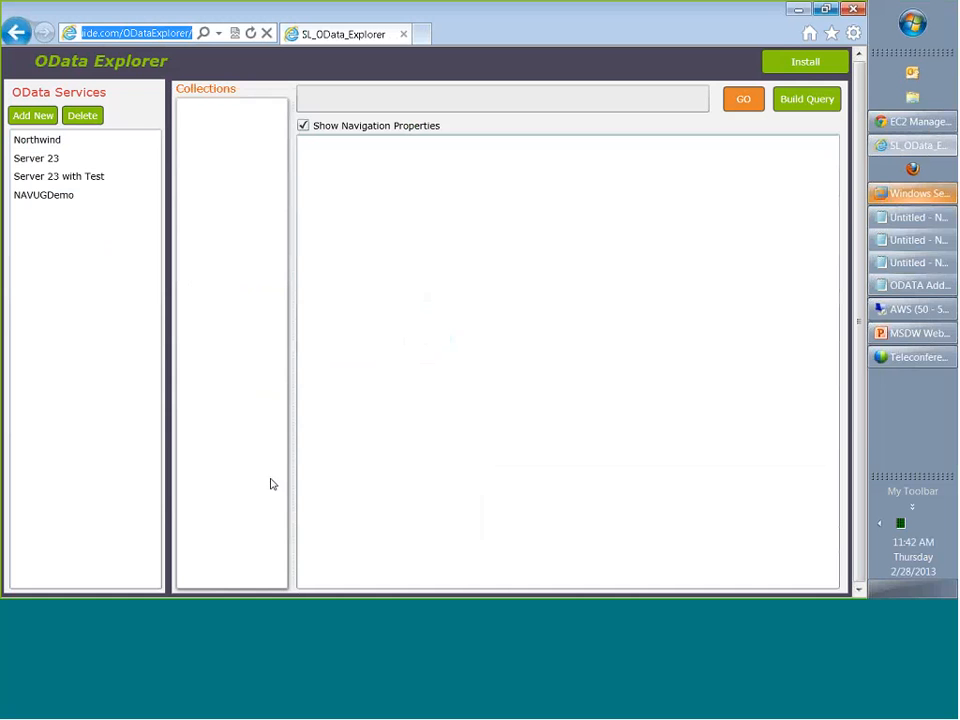
pyautogui.click(33, 116)
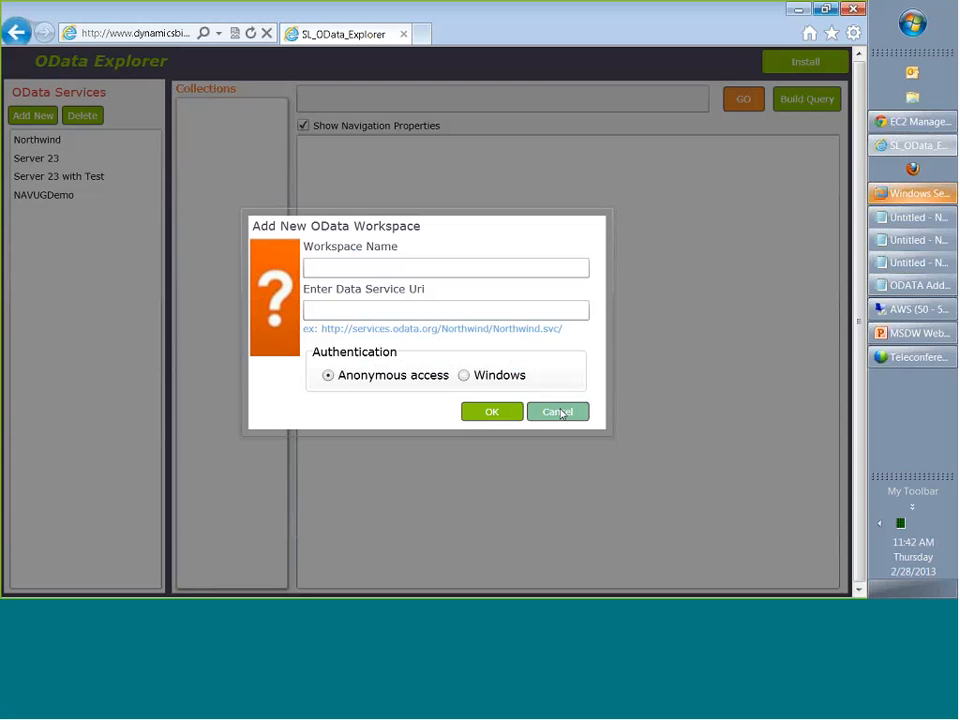
pyautogui.click(561, 413)
# Connect to the NAVUGDemo service with Windows authentication, entering the user name test and the account password.
pyautogui.click(52, 194)
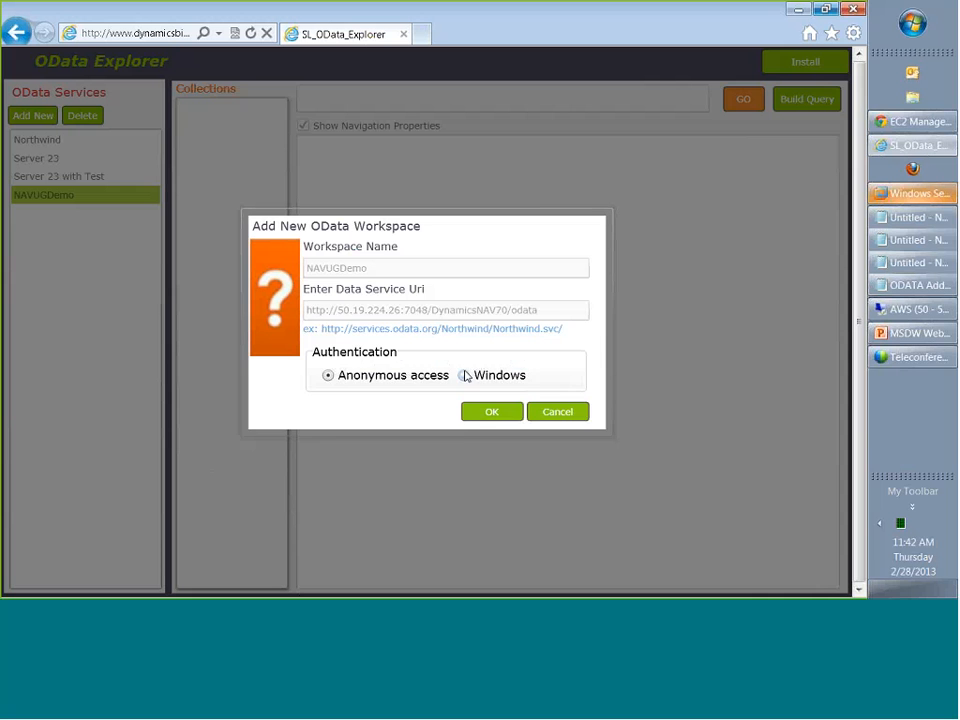
pyautogui.click(463, 375)
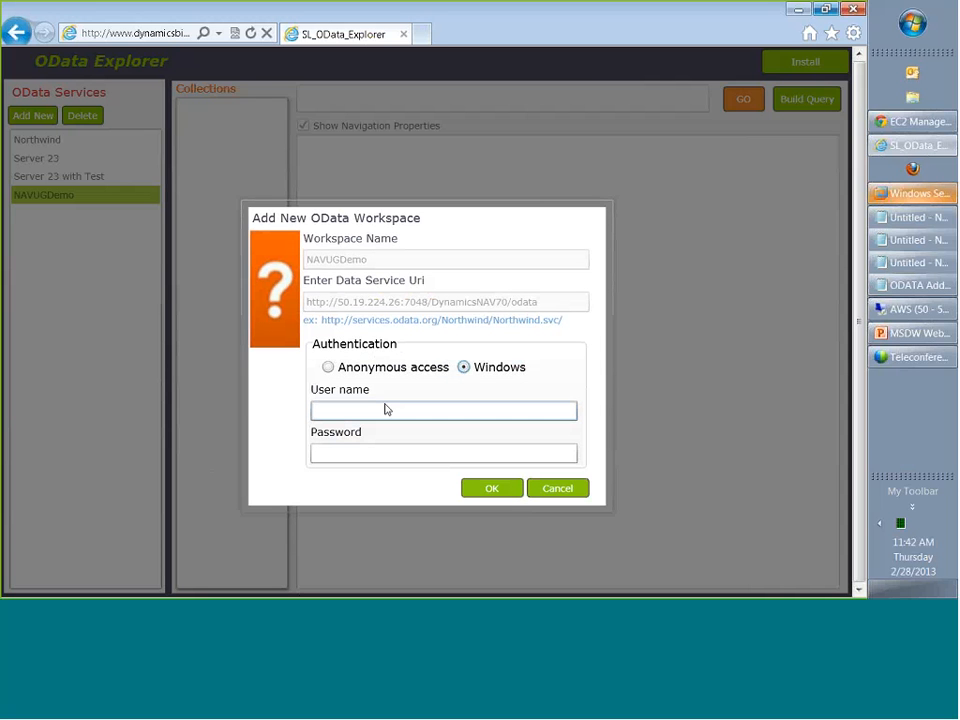
pyautogui.click(382, 408)
pyautogui.write('tes')
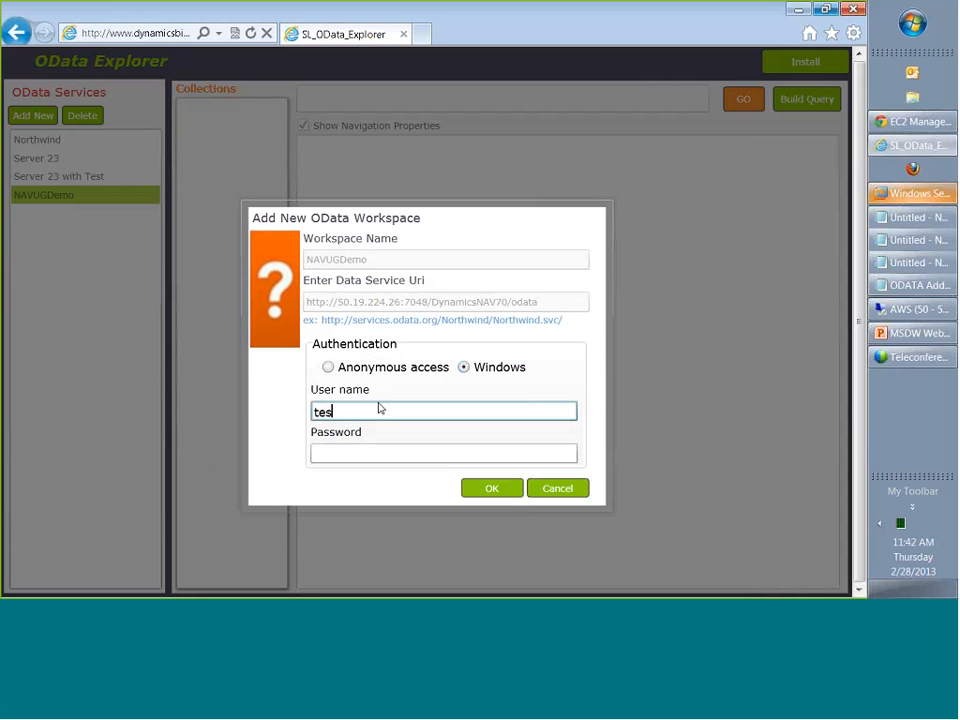
pyautogui.write('t')
pyautogui.press('Tab')
pyautogui.write('***')
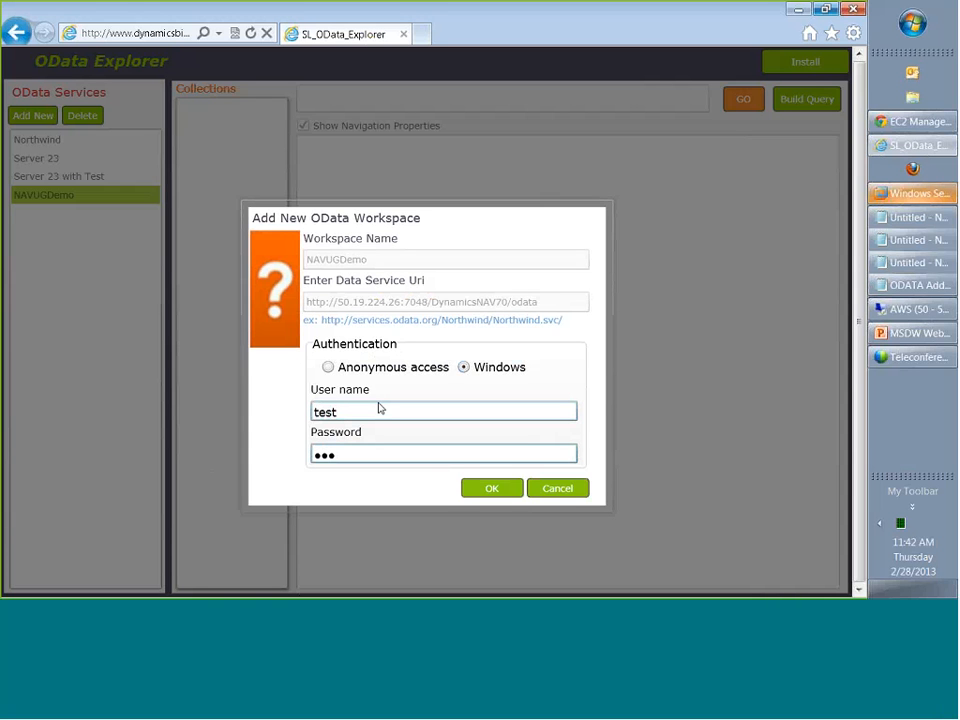
pyautogui.write('*****')
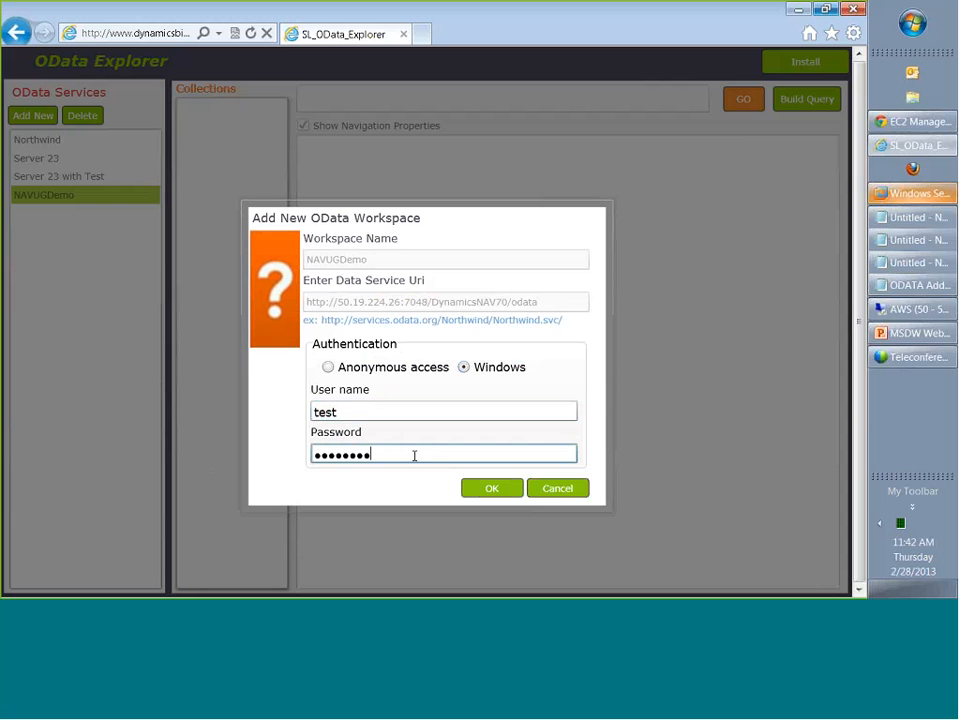
pyautogui.click(492, 488)
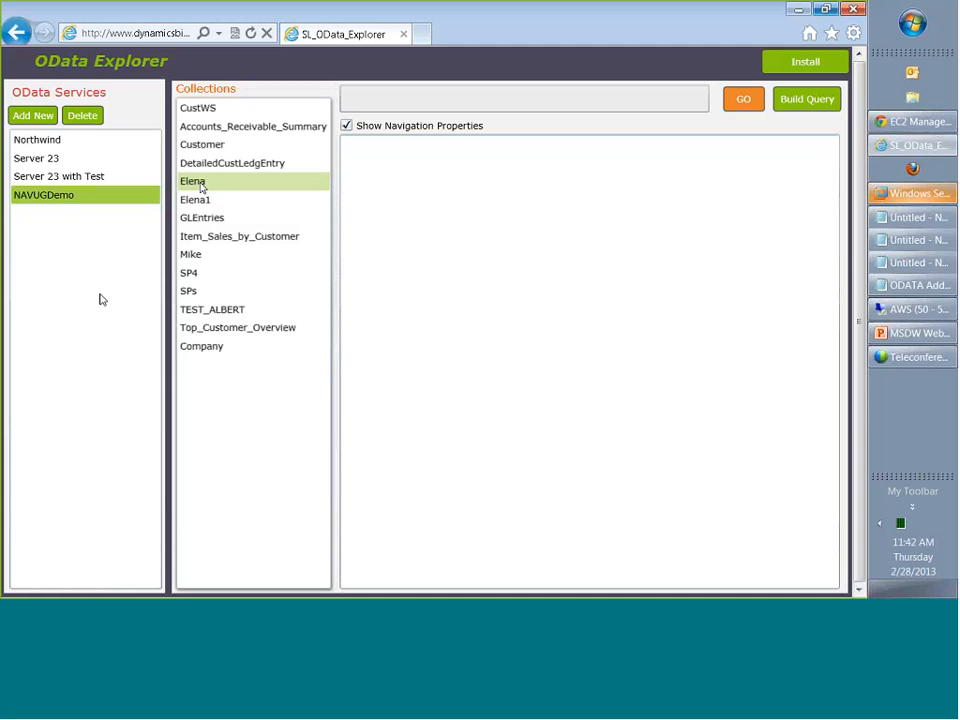
# View the columns of the Customer collection and of the GLEntries collection.
pyautogui.click(213, 146)
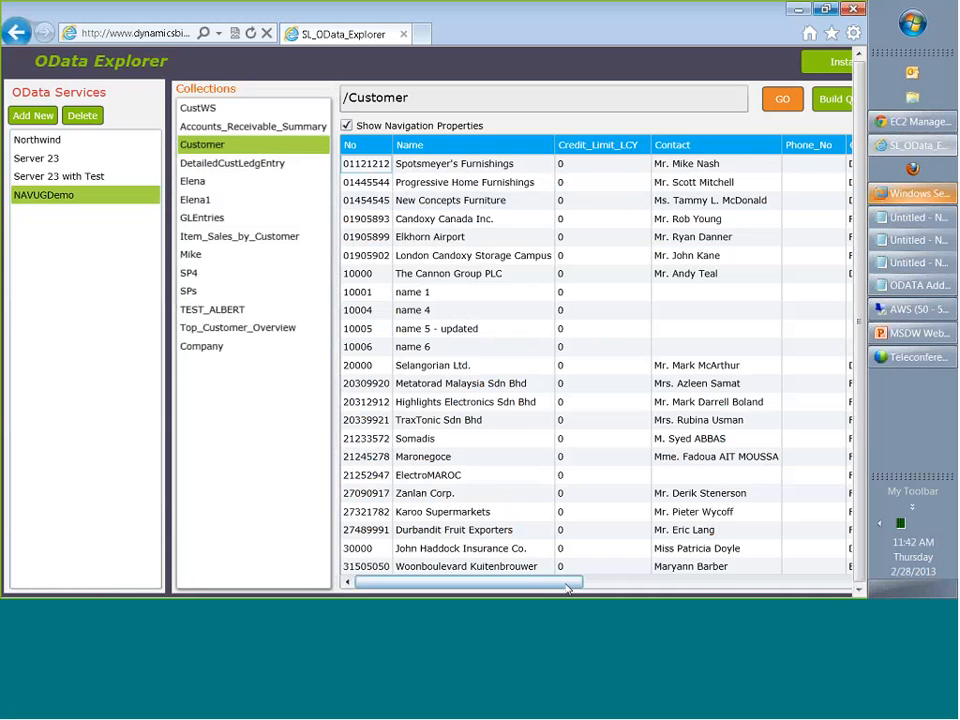
pyautogui.moveTo(568, 583)
pyautogui.mouseDown()
pyautogui.moveTo(650, 597)
pyautogui.moveTo(904, 597)
pyautogui.moveTo(550, 590)
pyautogui.mouseUp()
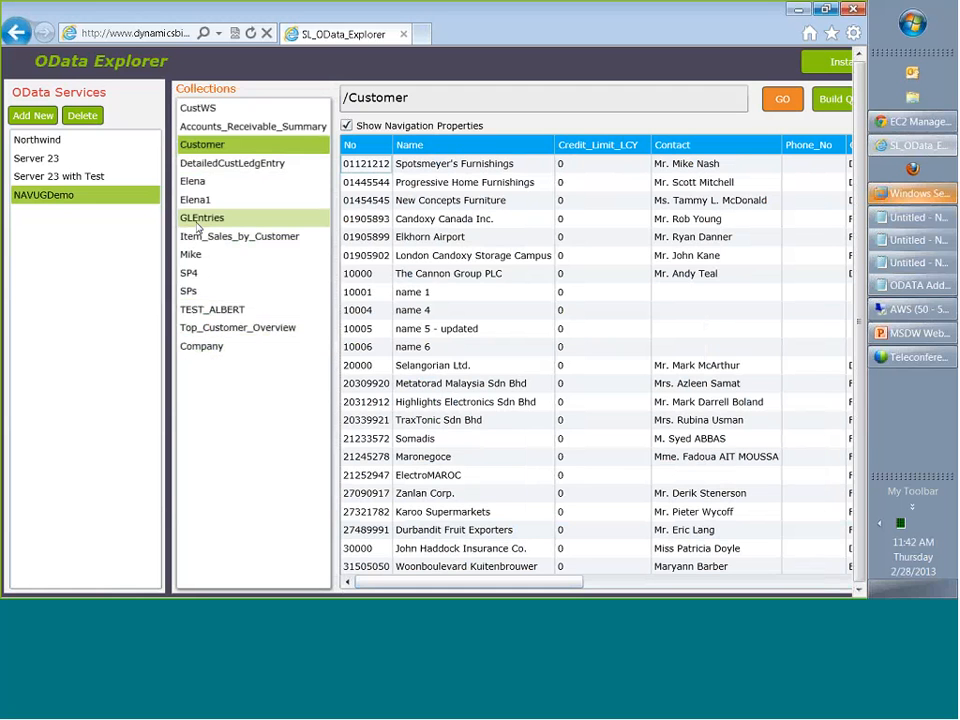
pyautogui.click(198, 220)
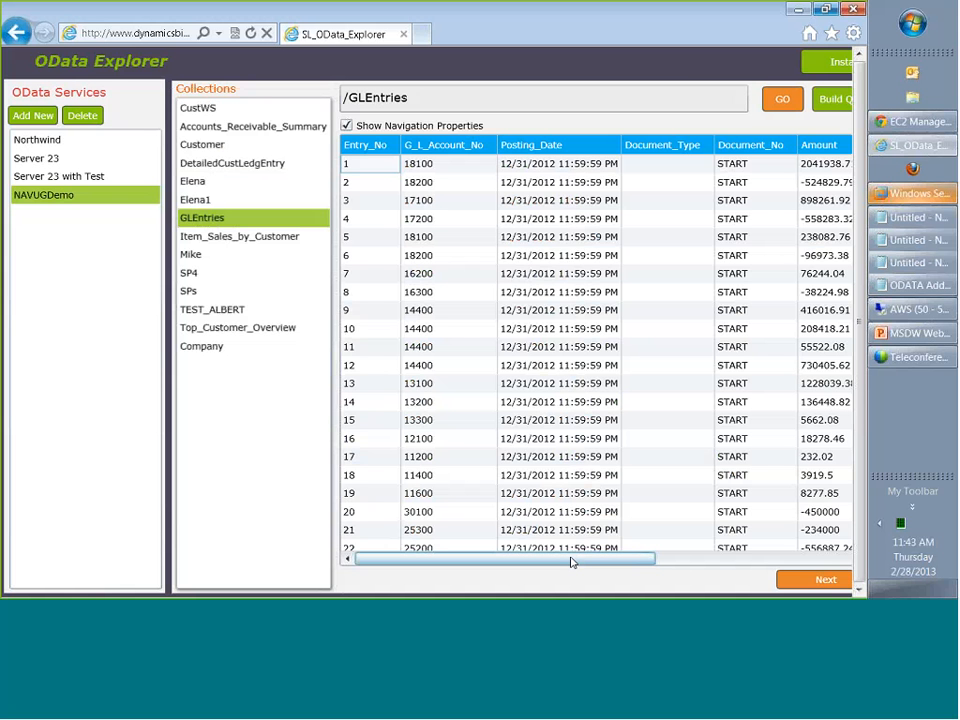
pyautogui.moveTo(572, 559); pyautogui.dragTo(594, 570)
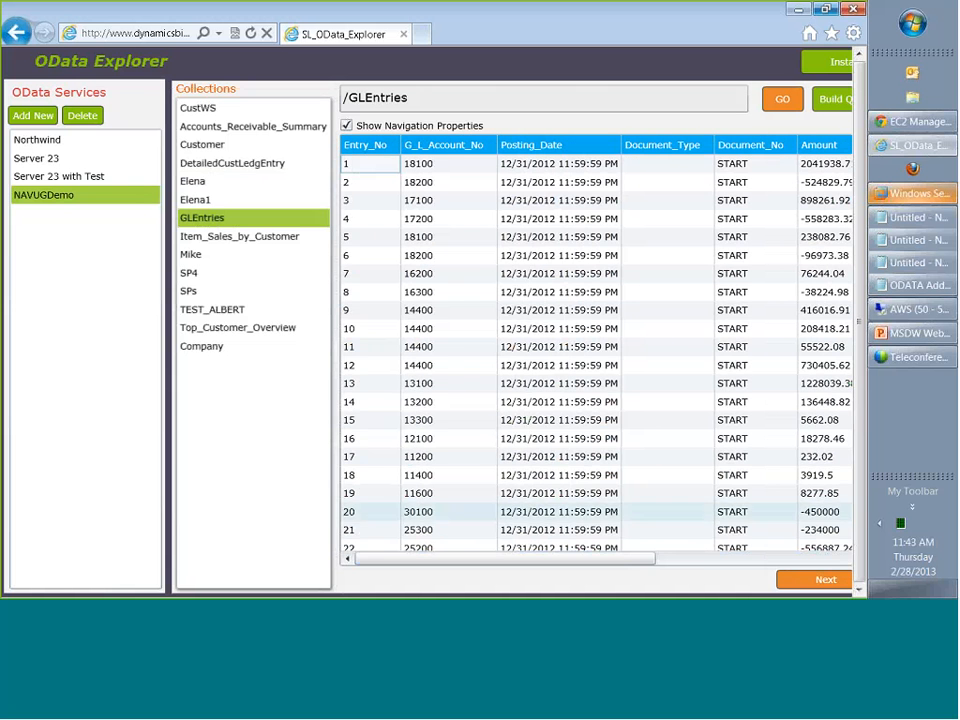
# Go to the last of the loaded GLEntries records and load the next page of entries.
pyautogui.click(541, 426)
pyautogui.hotkey('ctrl', 'End')
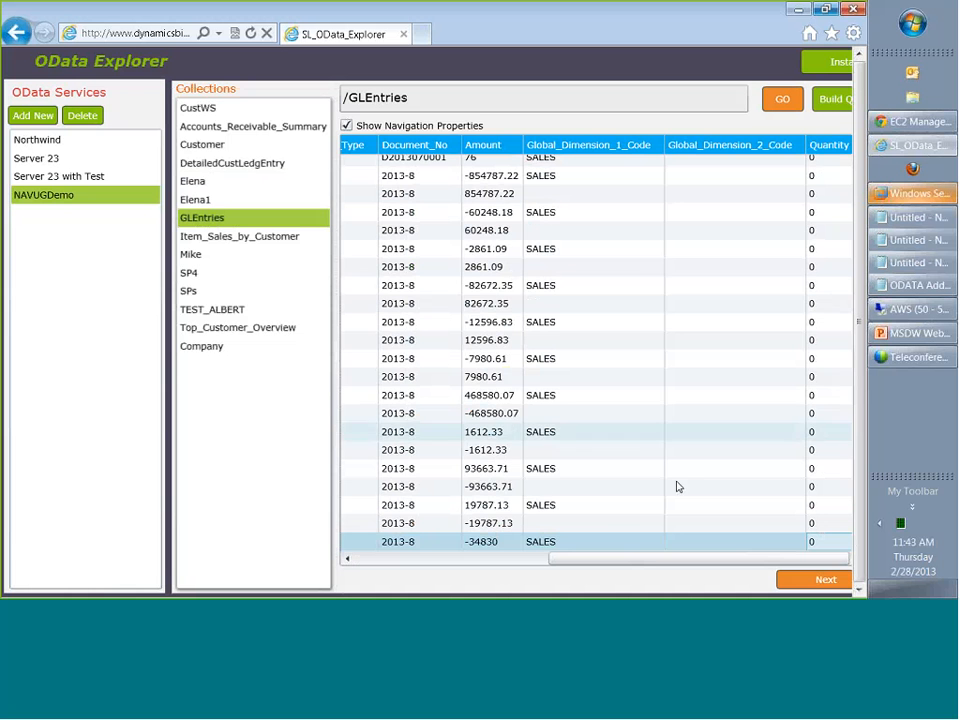
pyautogui.moveTo(643, 562); pyautogui.dragTo(339, 575)
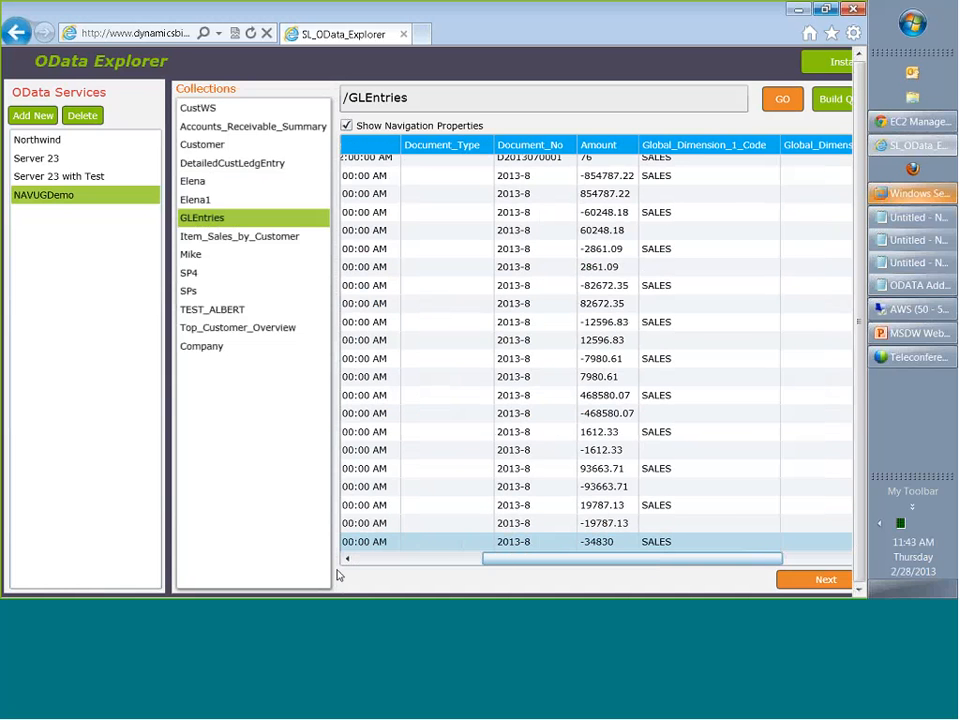
pyautogui.click(801, 581)
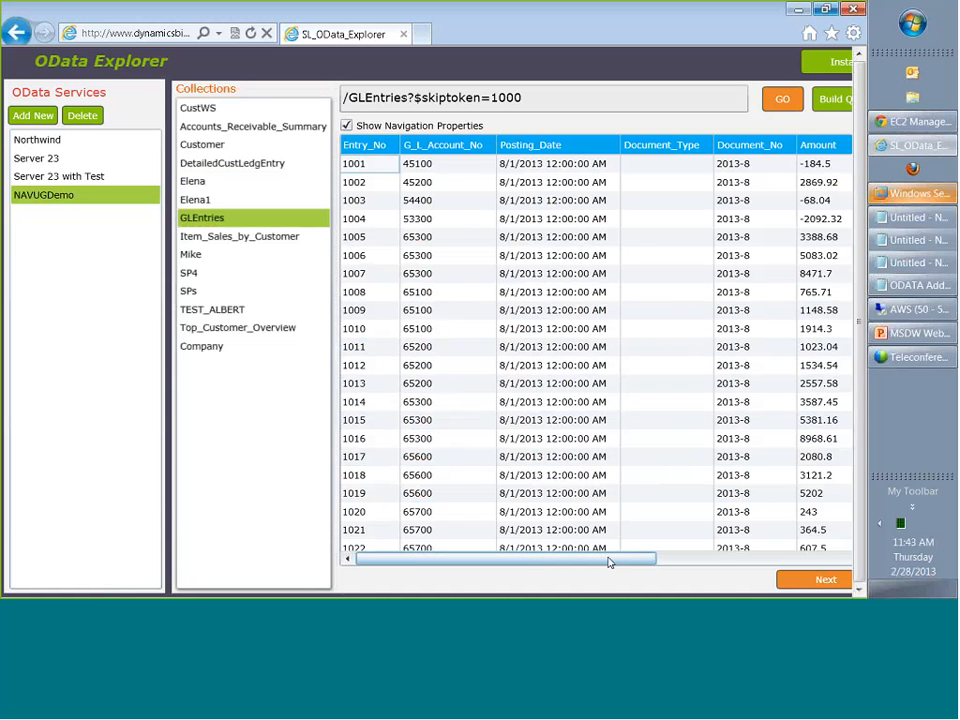
pyautogui.moveTo(610, 563); pyautogui.dragTo(520, 563)
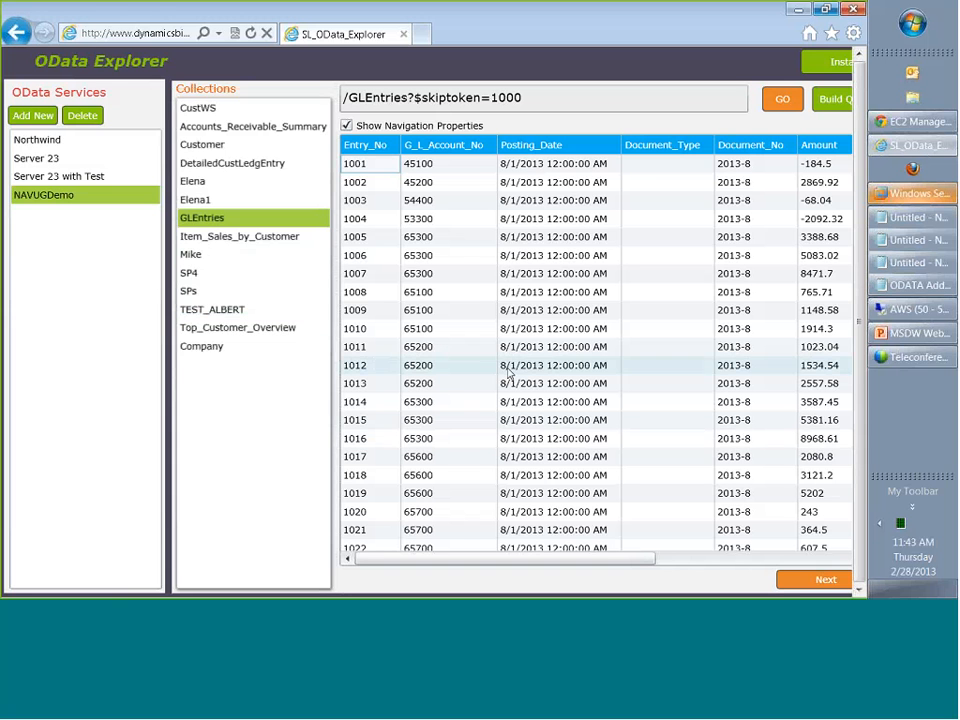
# View the DetailedCustLedgEntry collection and the SP4 collection, including SP4's quantity, unit price and amount columns.
pyautogui.click(250, 167)
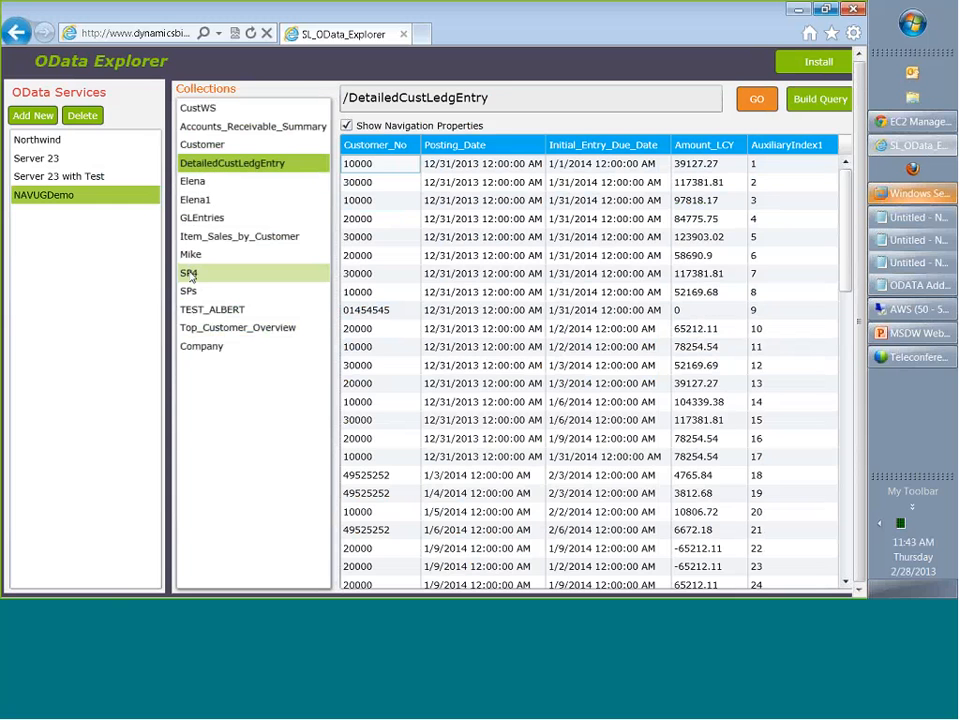
pyautogui.click(189, 273)
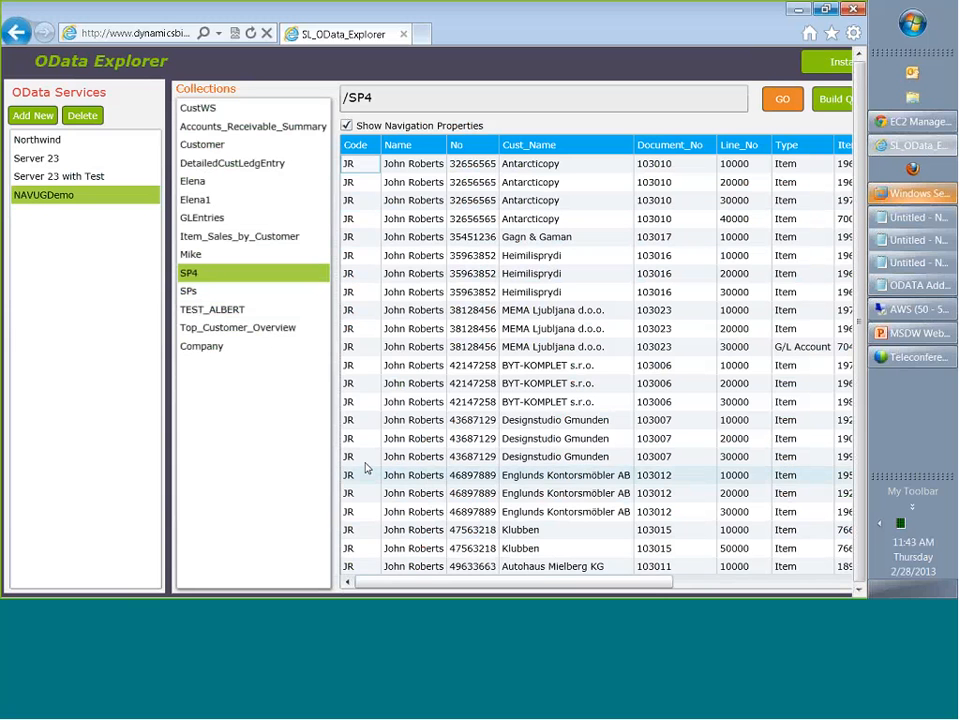
pyautogui.moveTo(654, 585); pyautogui.dragTo(682, 585)
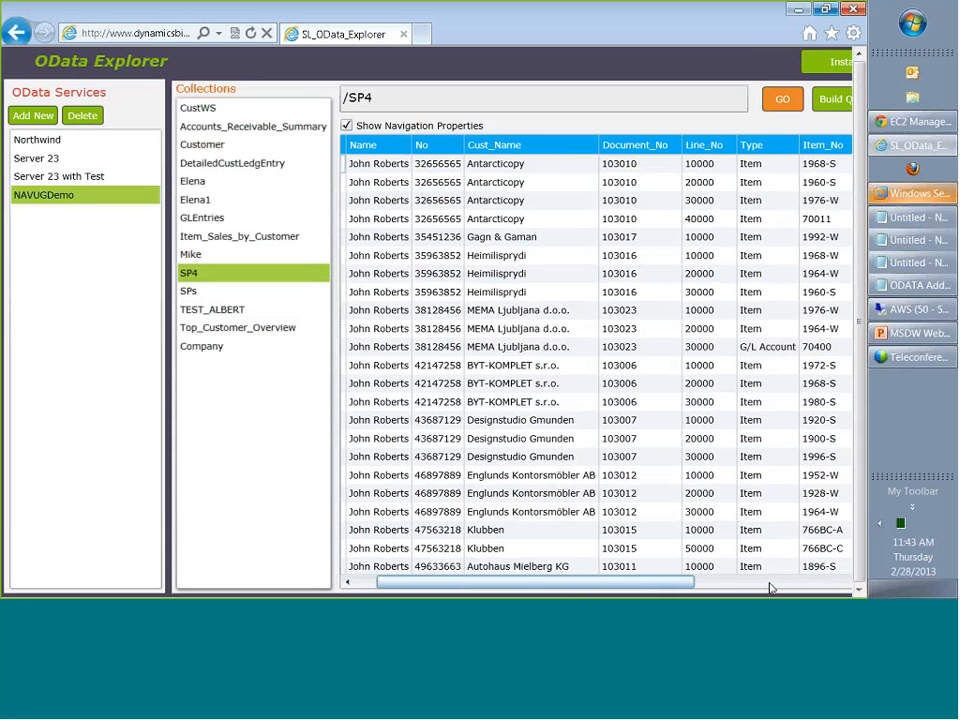
pyautogui.moveTo(771, 588); pyautogui.dragTo(845, 587)
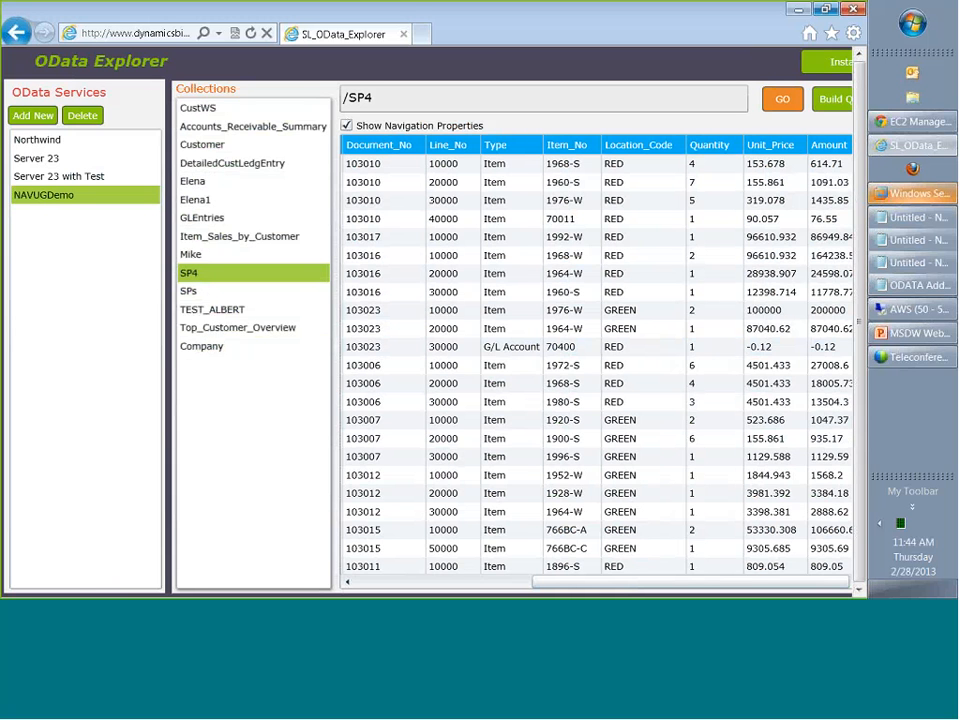
# Connect to the Northwind service with anonymous access and view its Customers and Orders collections.
pyautogui.doubleClick(31, 145)
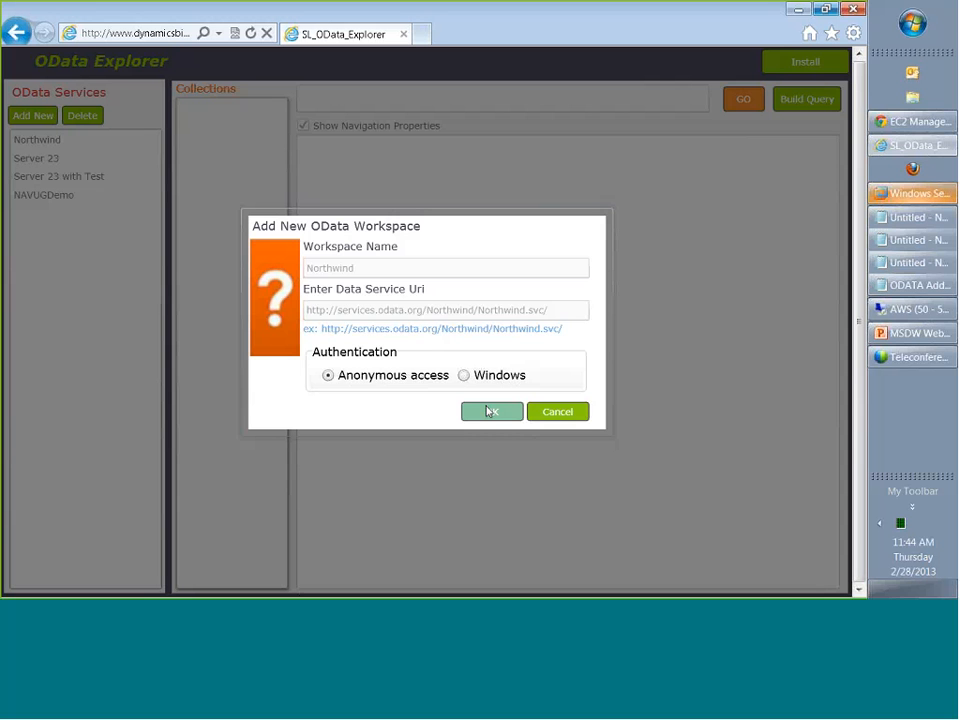
pyautogui.click(489, 411)
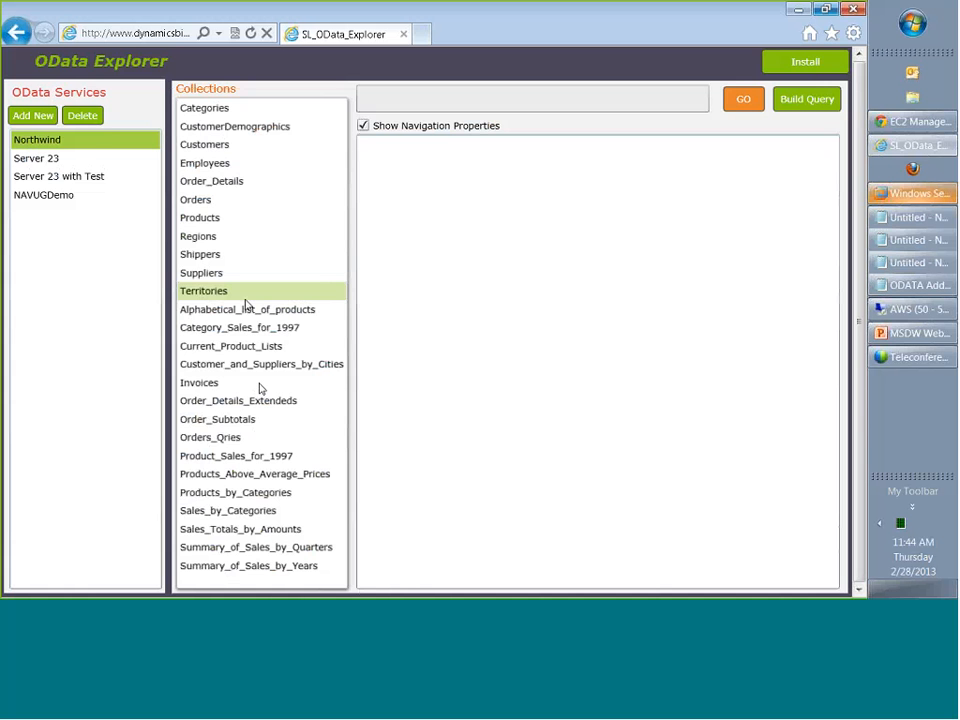
pyautogui.click(236, 147)
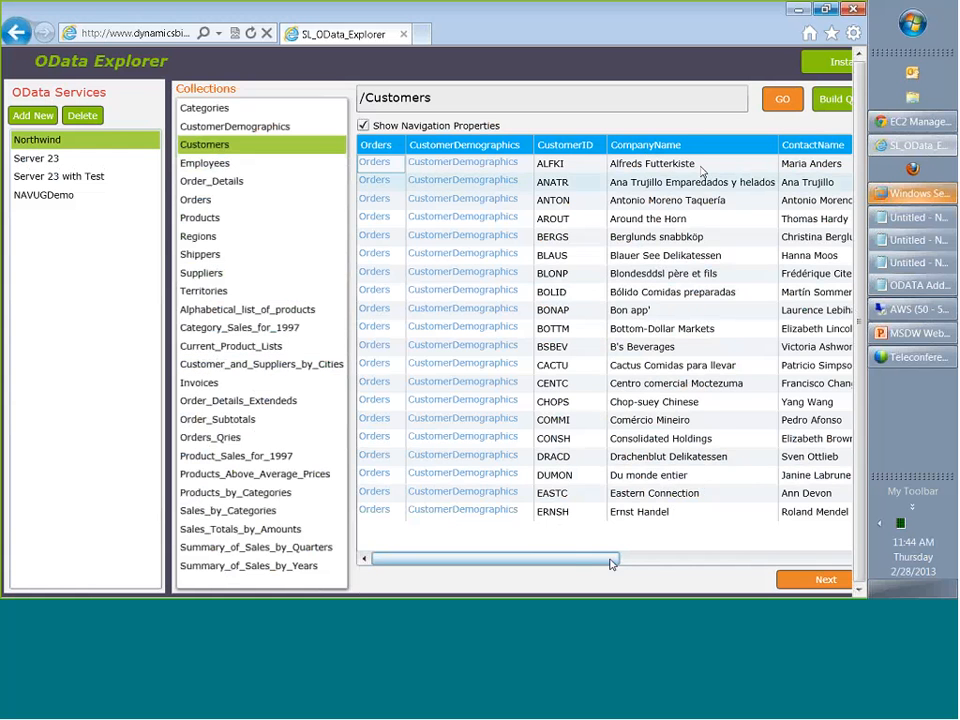
pyautogui.moveTo(610, 559); pyautogui.dragTo(441, 568)
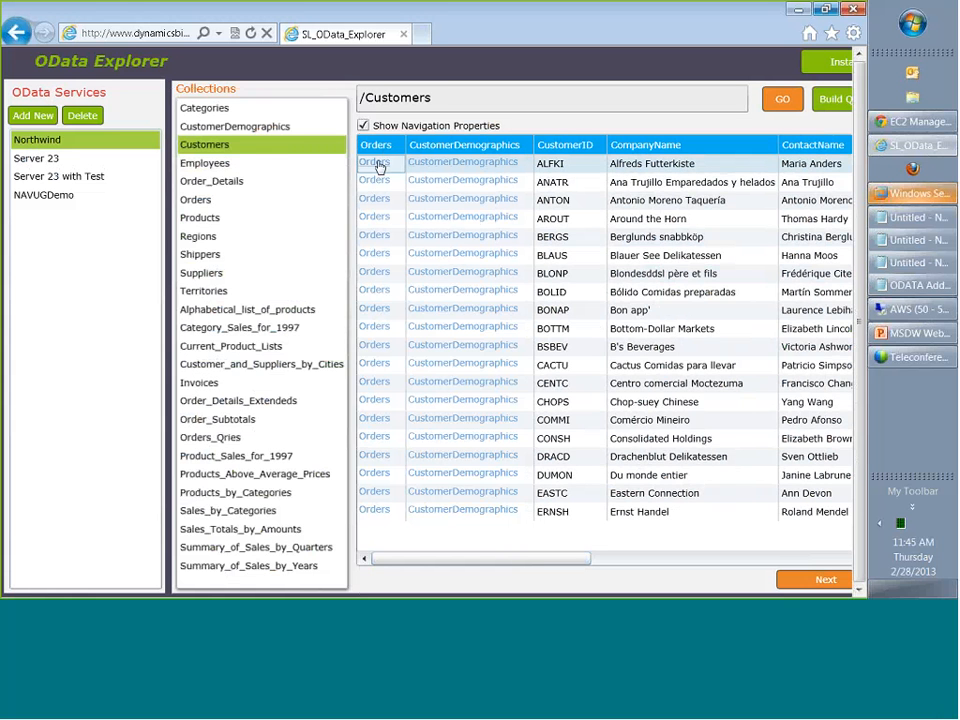
pyautogui.click(216, 204)
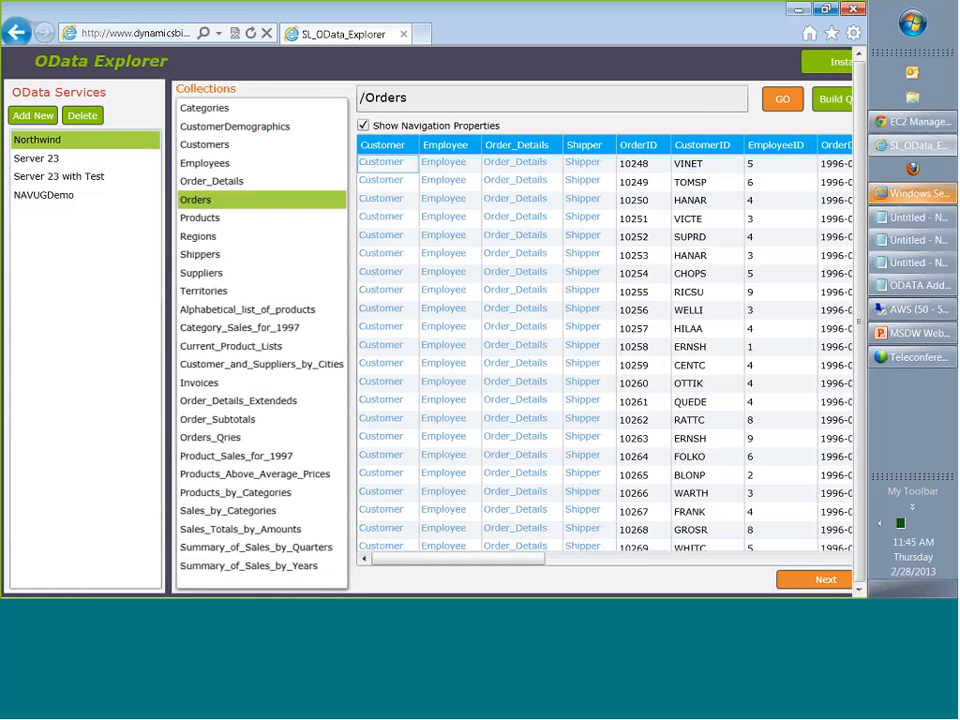
pyautogui.moveTo(545, 574); pyautogui.dragTo(656, 576)
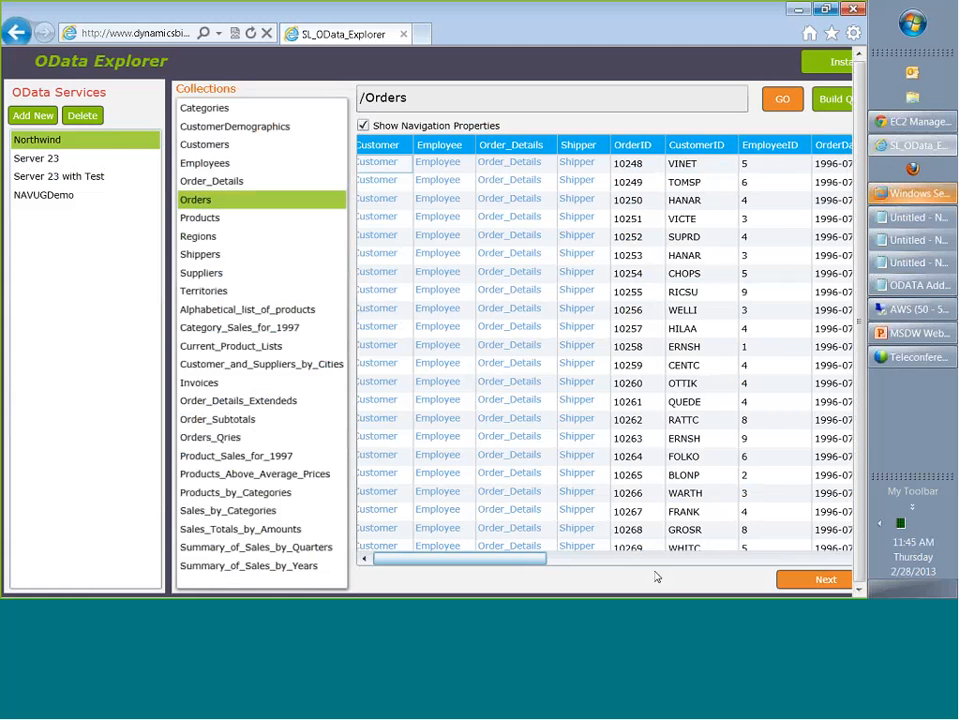
# In Customers, follow the second customer's Orders link, then drill down to the first order's employee and that employee's orders.
pyautogui.click(229, 144)
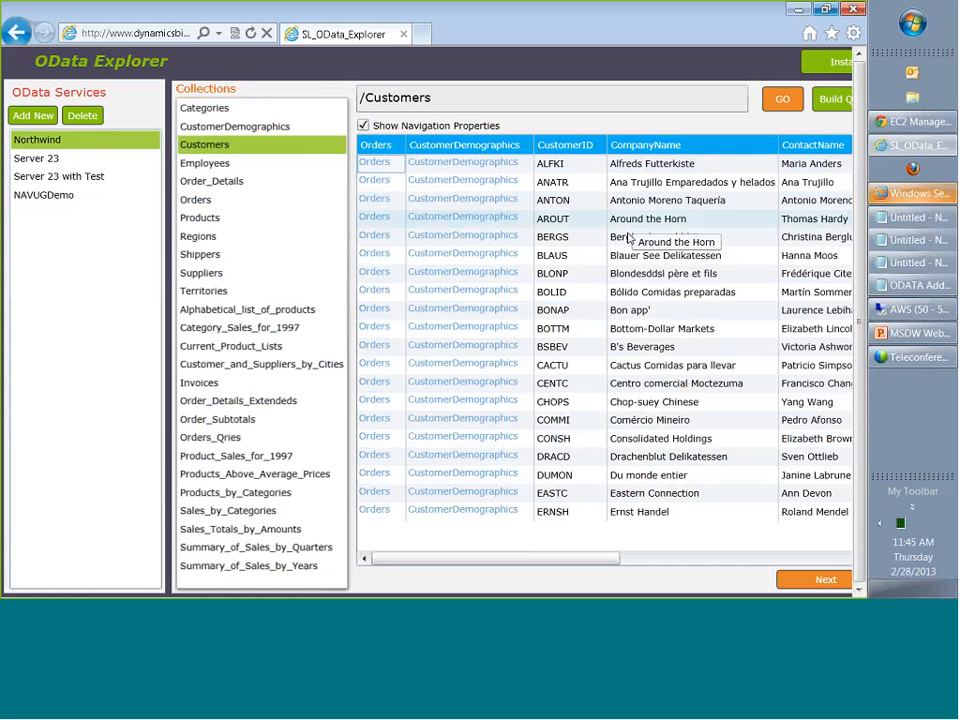
pyautogui.click(621, 182)
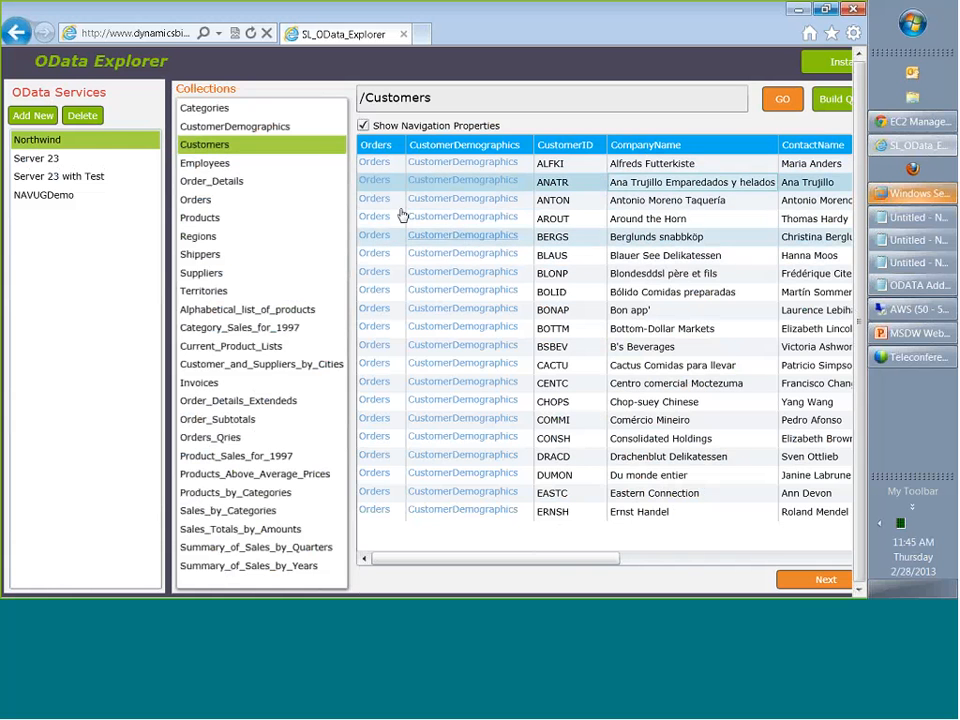
pyautogui.click(374, 181)
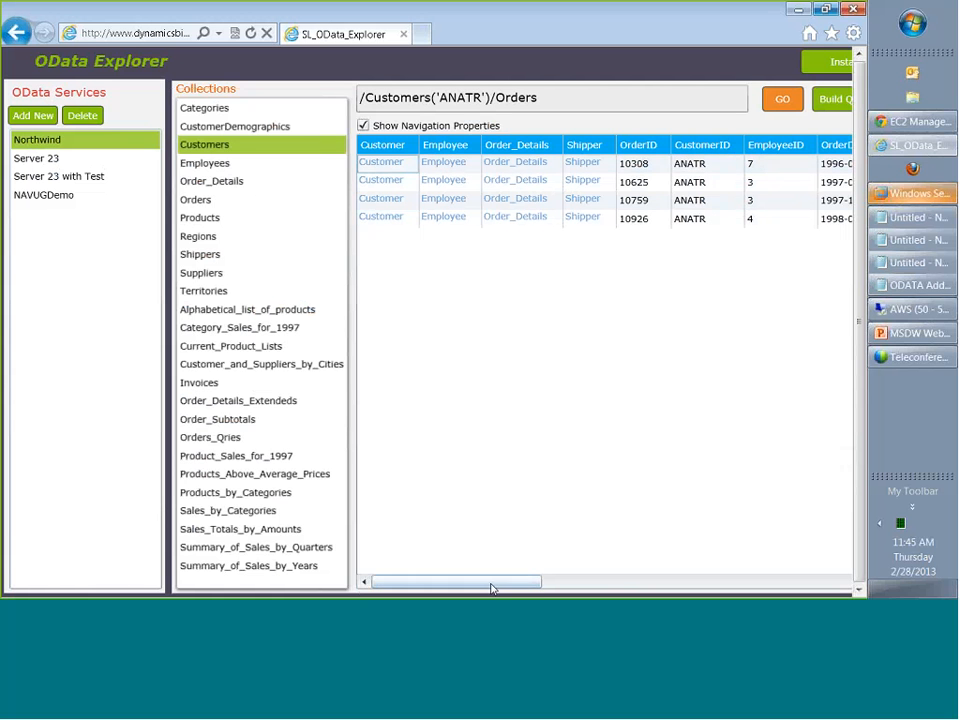
pyautogui.moveTo(491, 589); pyautogui.dragTo(556, 588)
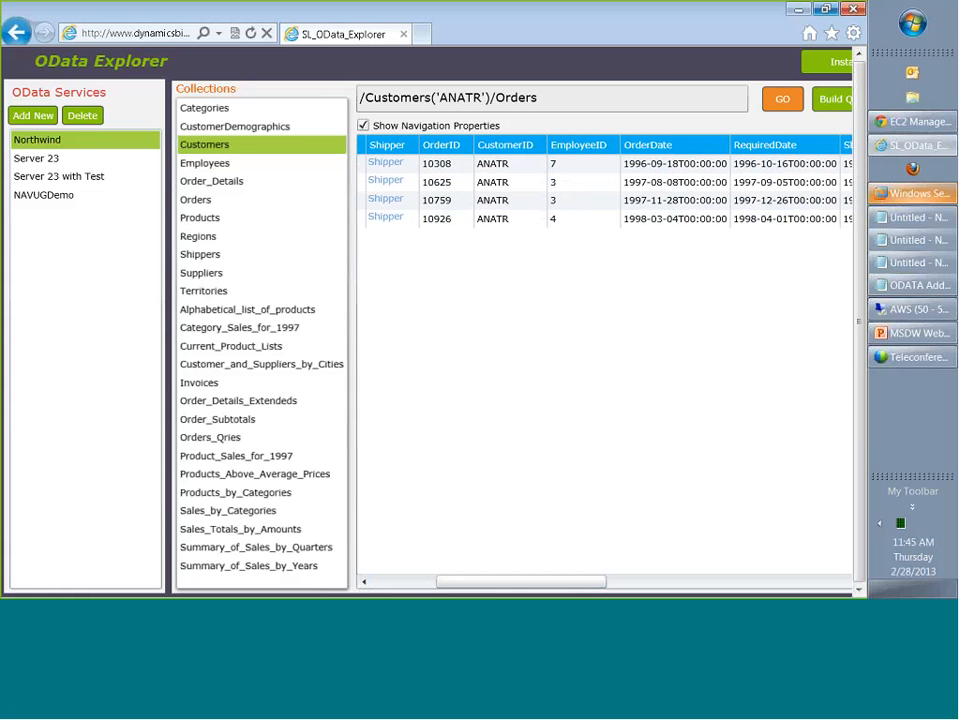
pyautogui.moveTo(496, 582); pyautogui.dragTo(441, 587)
pyautogui.click(452, 165)
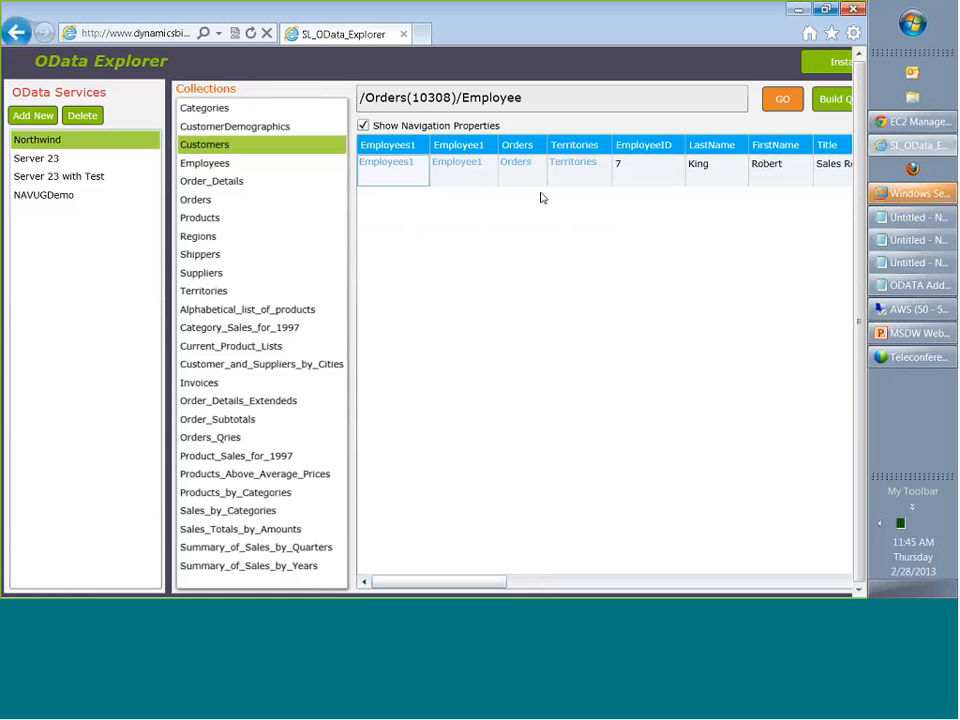
pyautogui.click(515, 163)
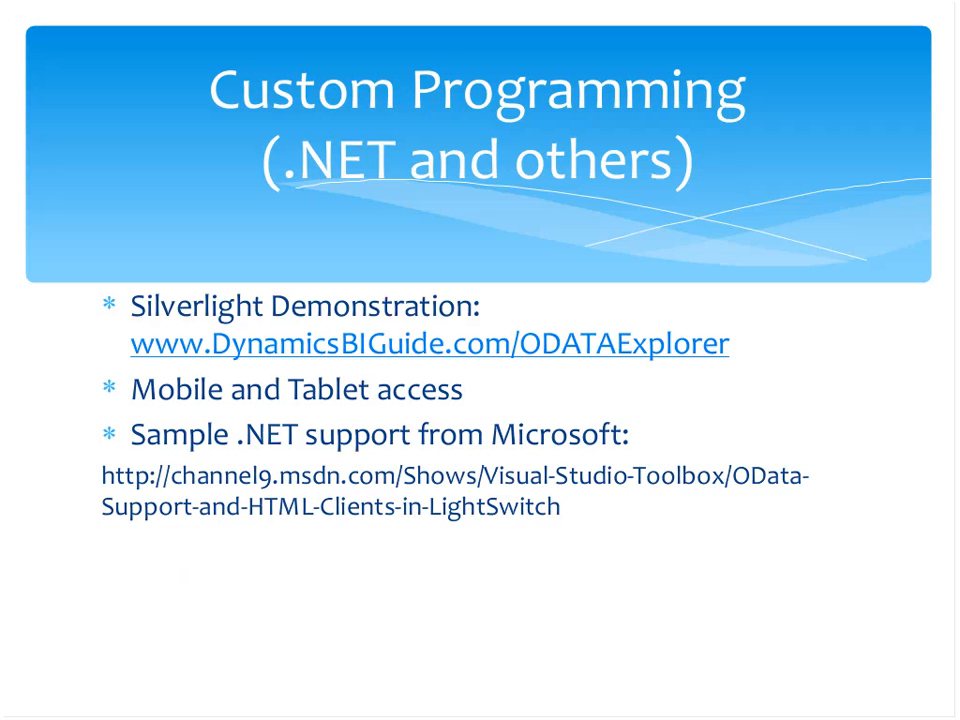
pyautogui.press('Right')
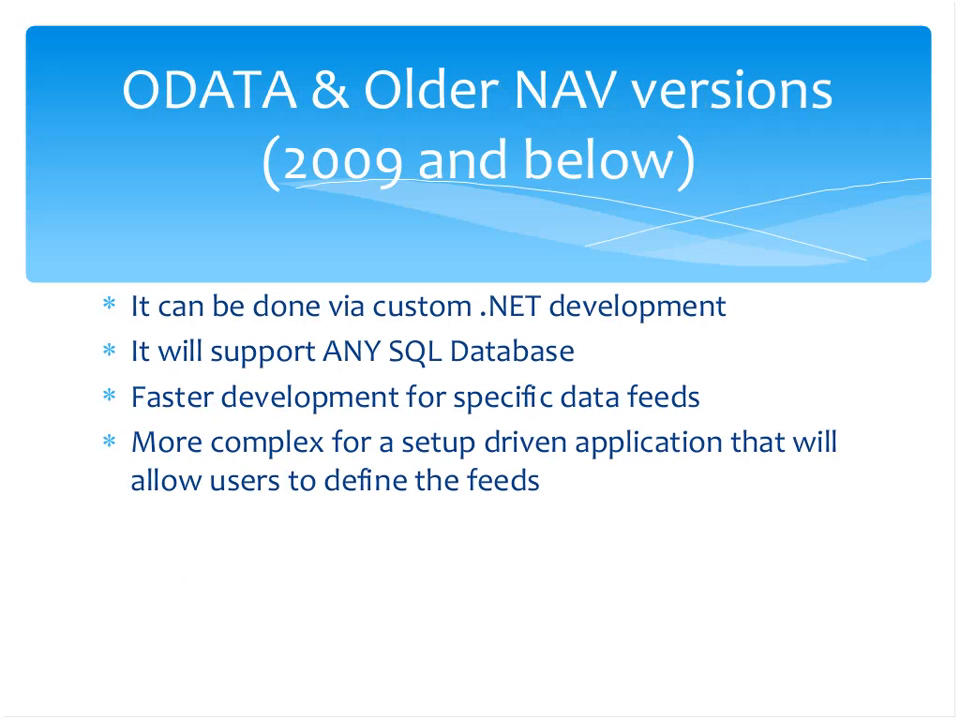